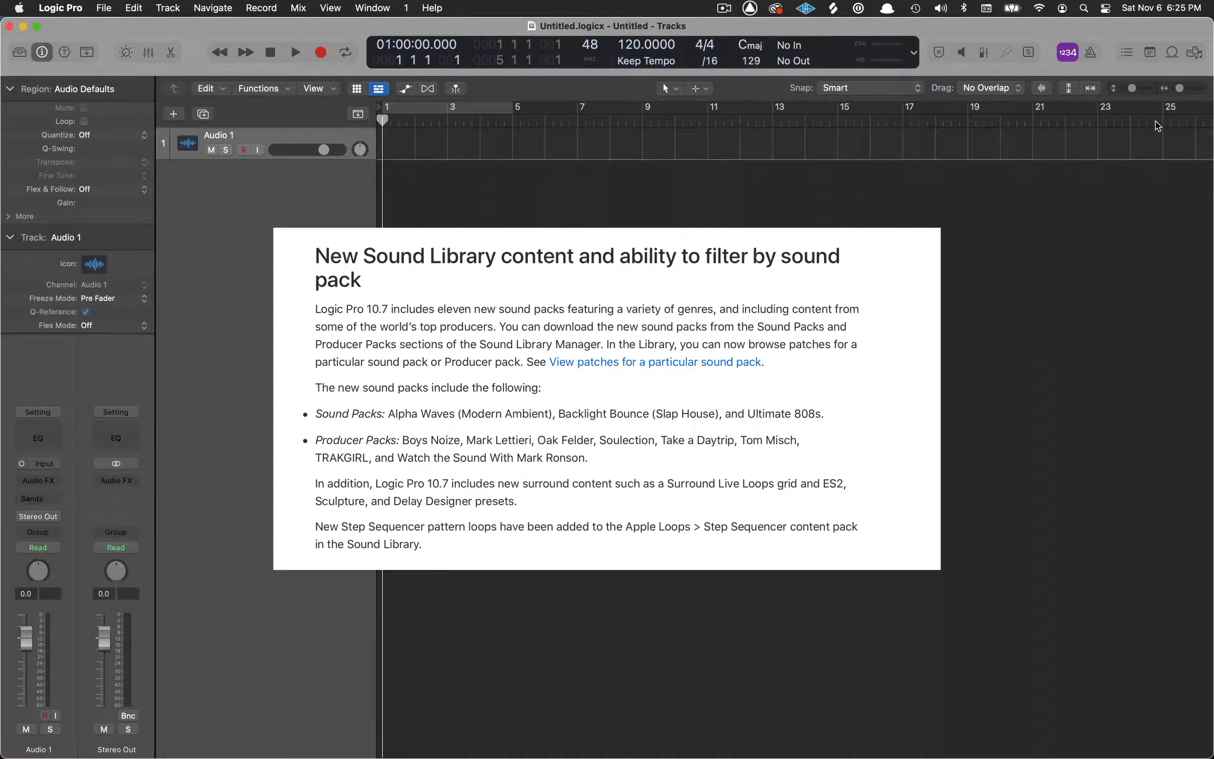
Step: Show the Apple Loops browser filtered to the Alpha Waves pack and lower the loop preview volume to about -6.8 dB
click(1180, 52)
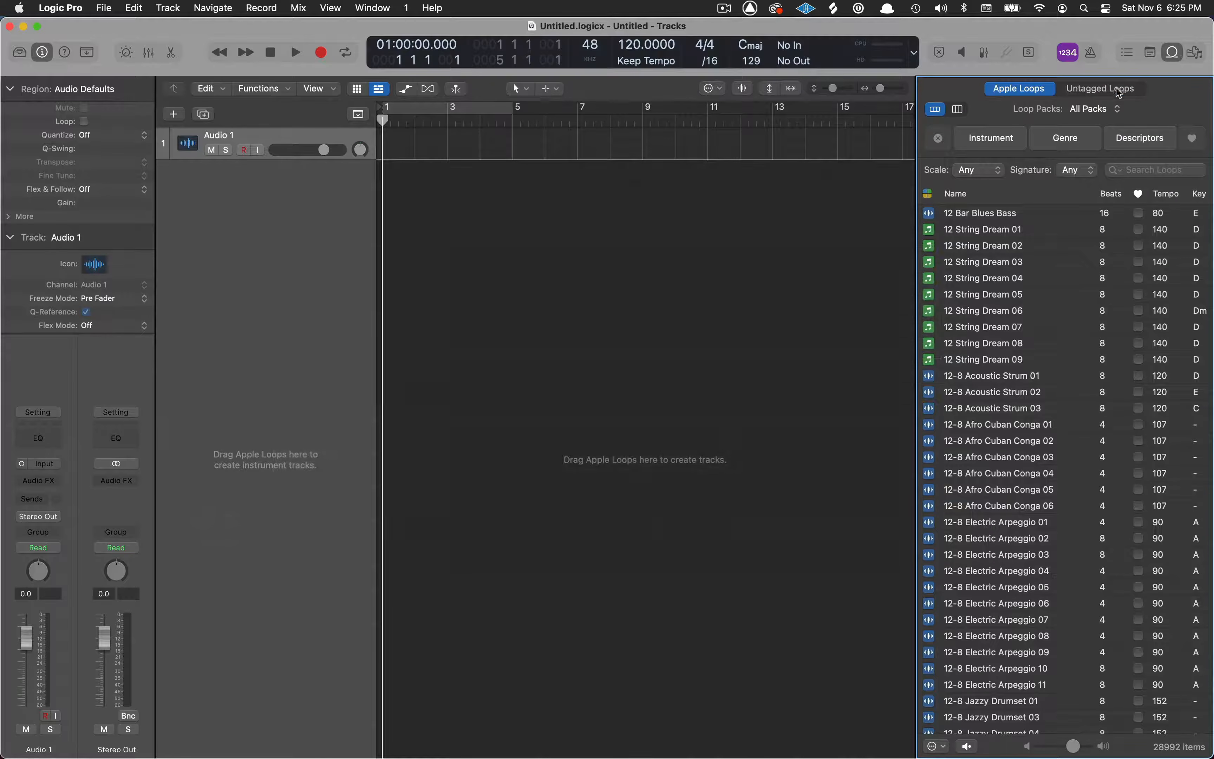
click(1094, 110)
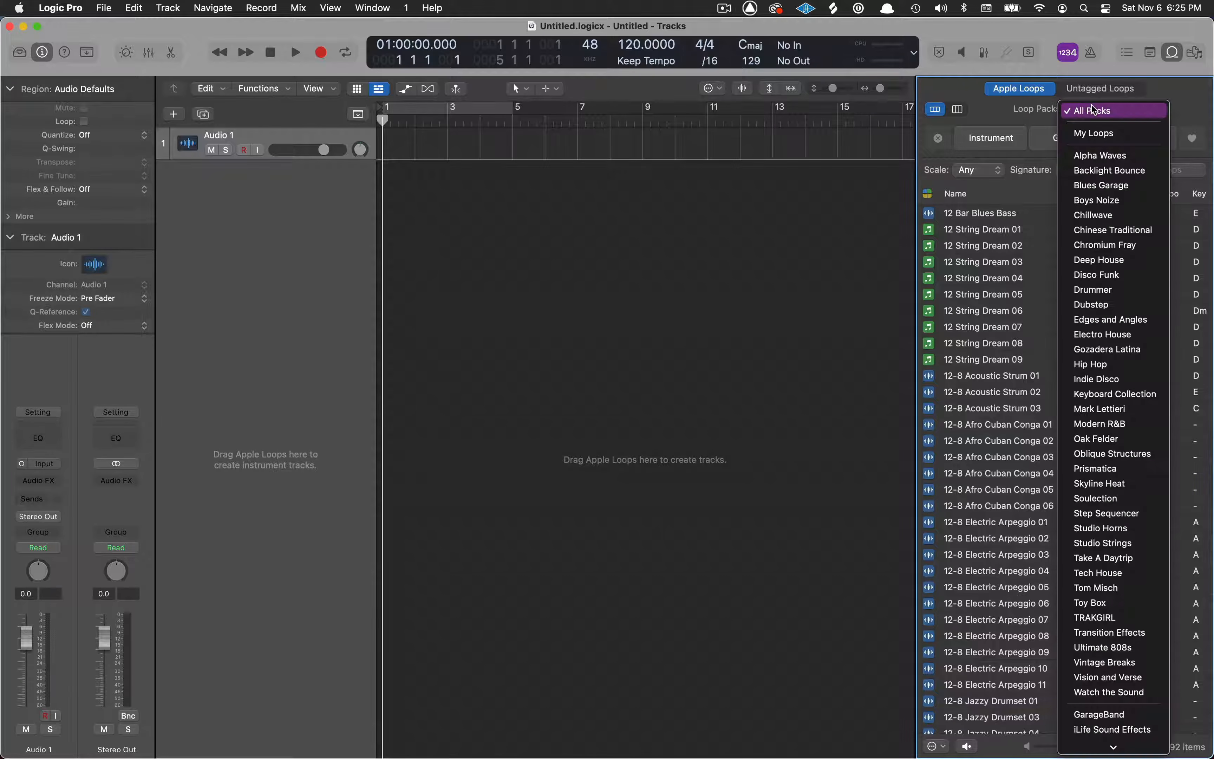
click(1100, 156)
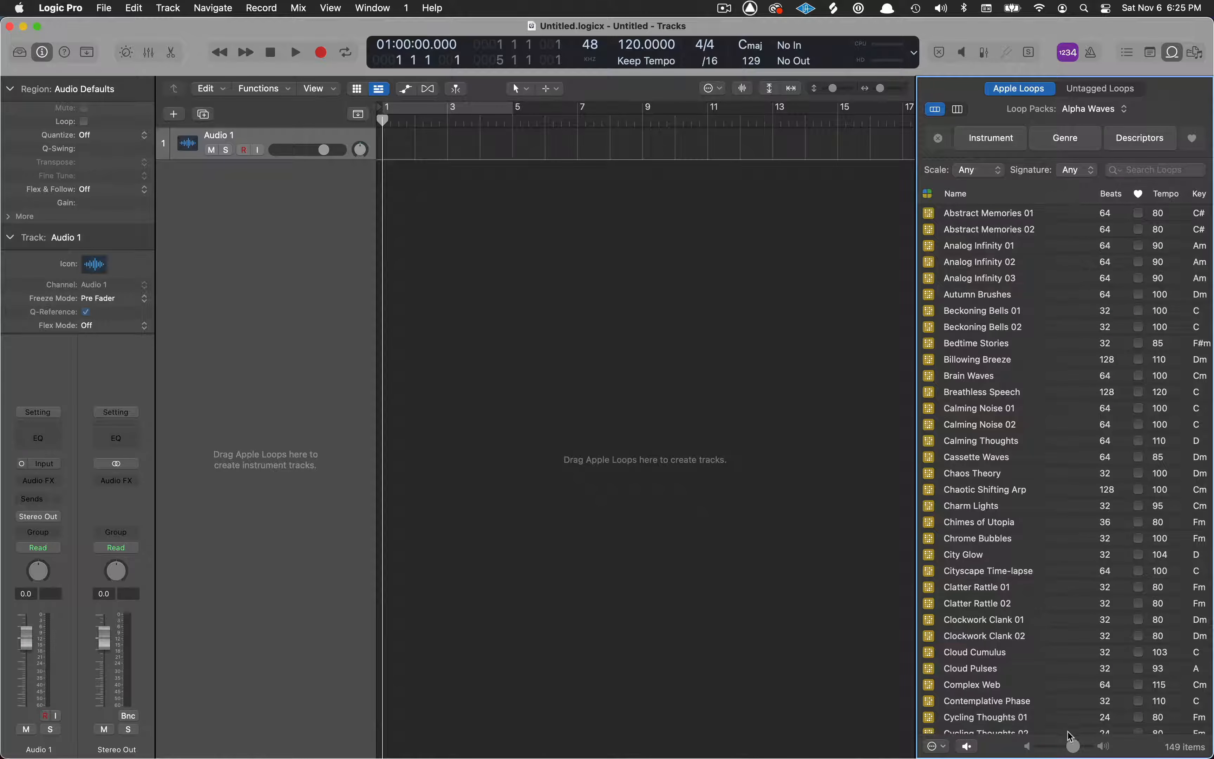
drag(1073, 746, 1064, 747)
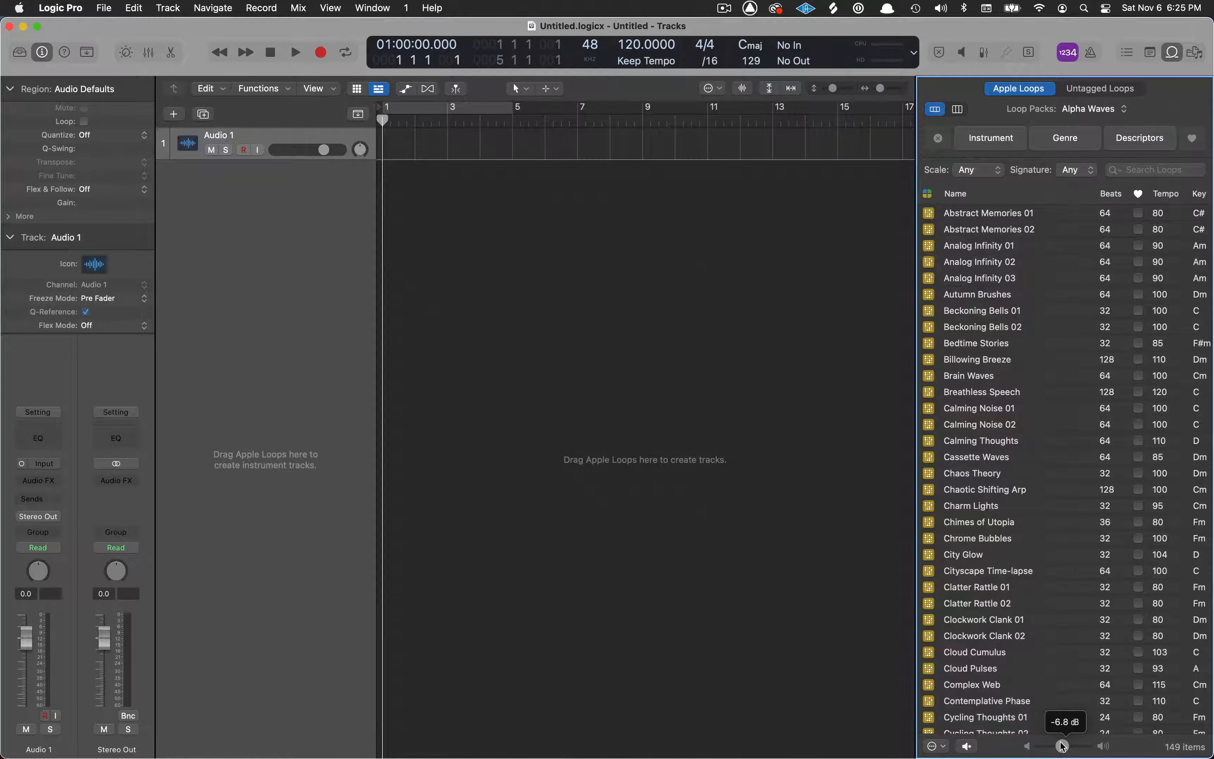
Step: Audition a range of Alpha Waves loops through the list, from Beckoning Bells 01 to Symphonic Squeeze 02
click(1000, 311)
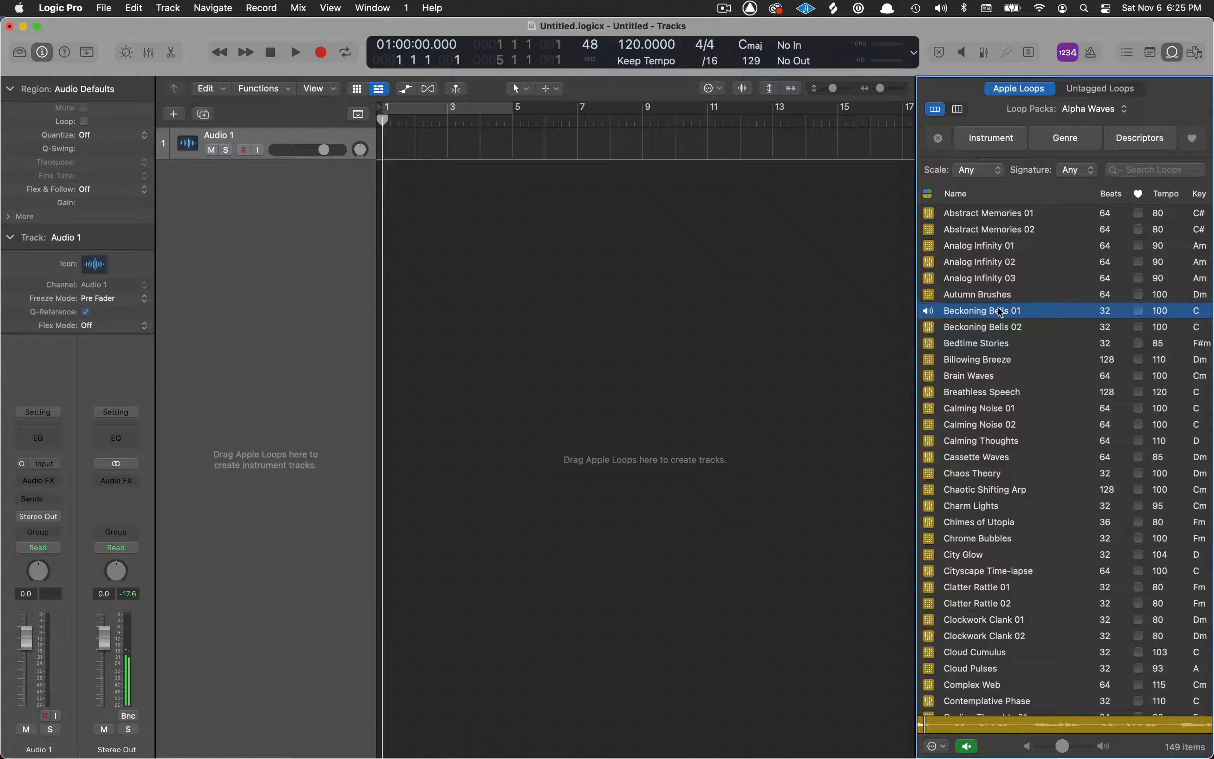
click(1000, 425)
scroll(976, 468, down, 5)
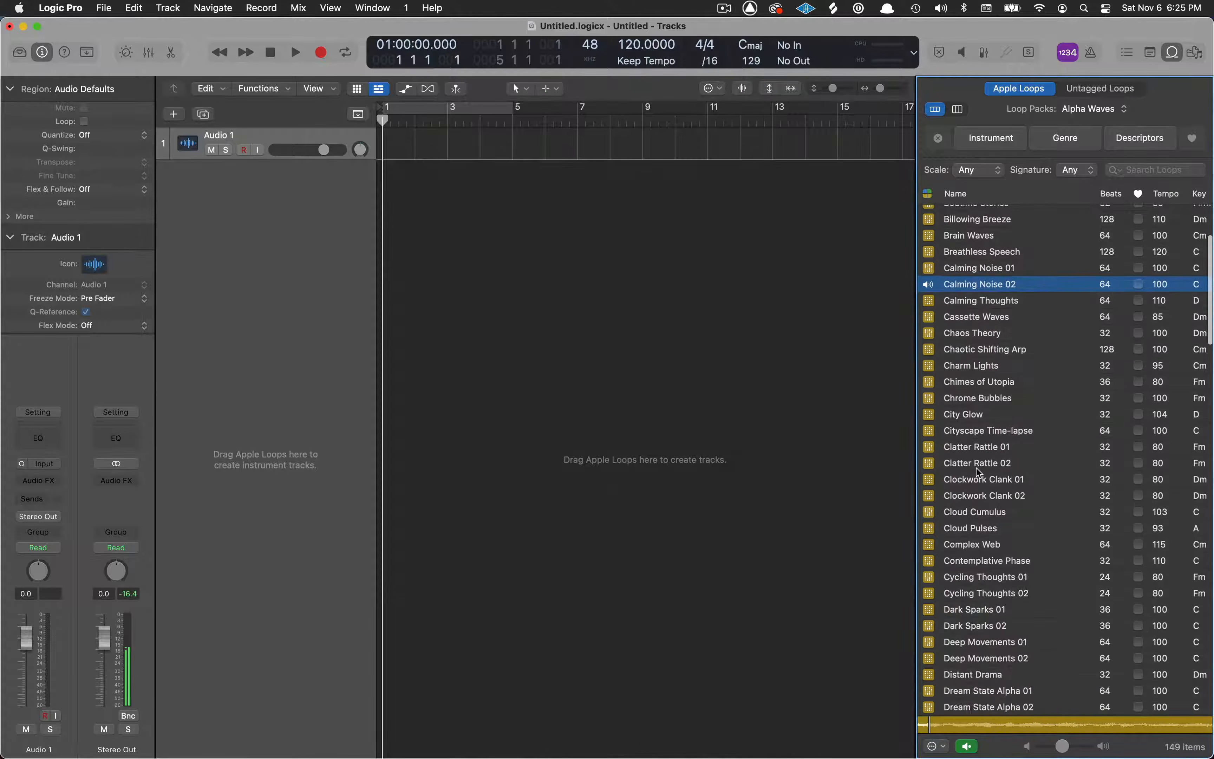
click(976, 467)
scroll(978, 475, down, 5)
click(983, 501)
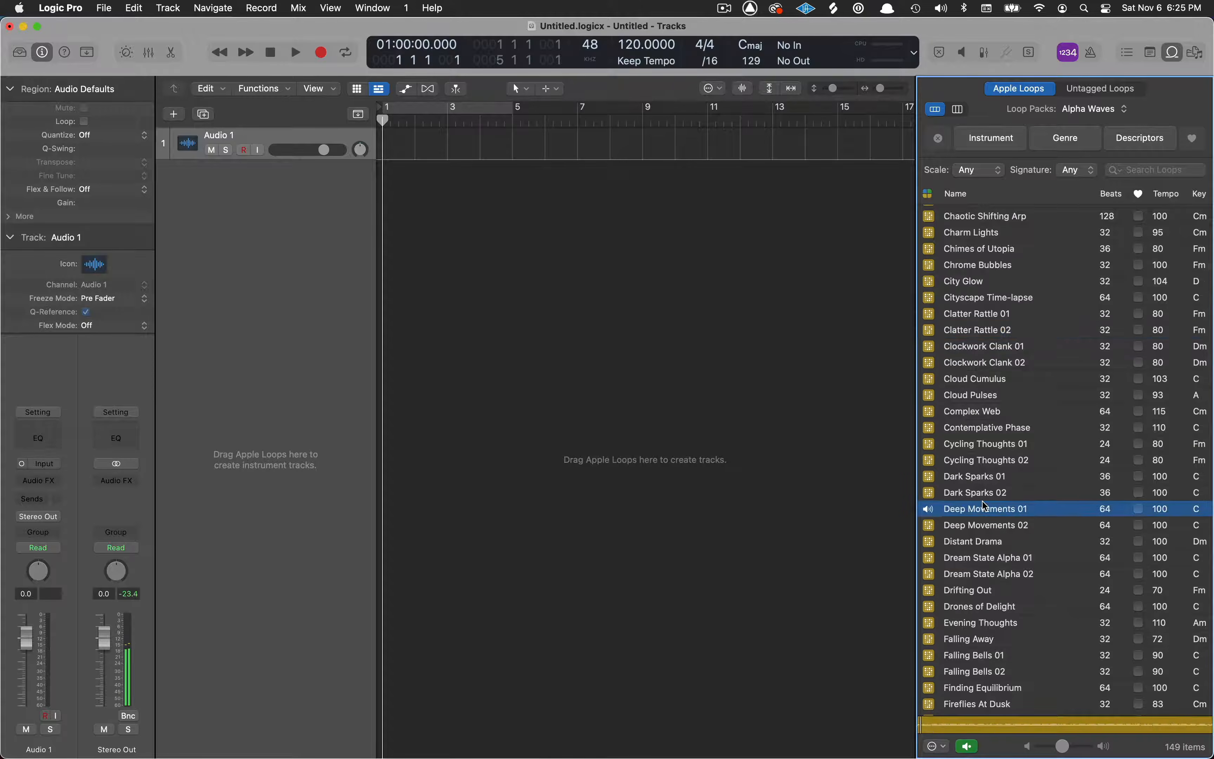
scroll(983, 501, down, 5)
click(980, 538)
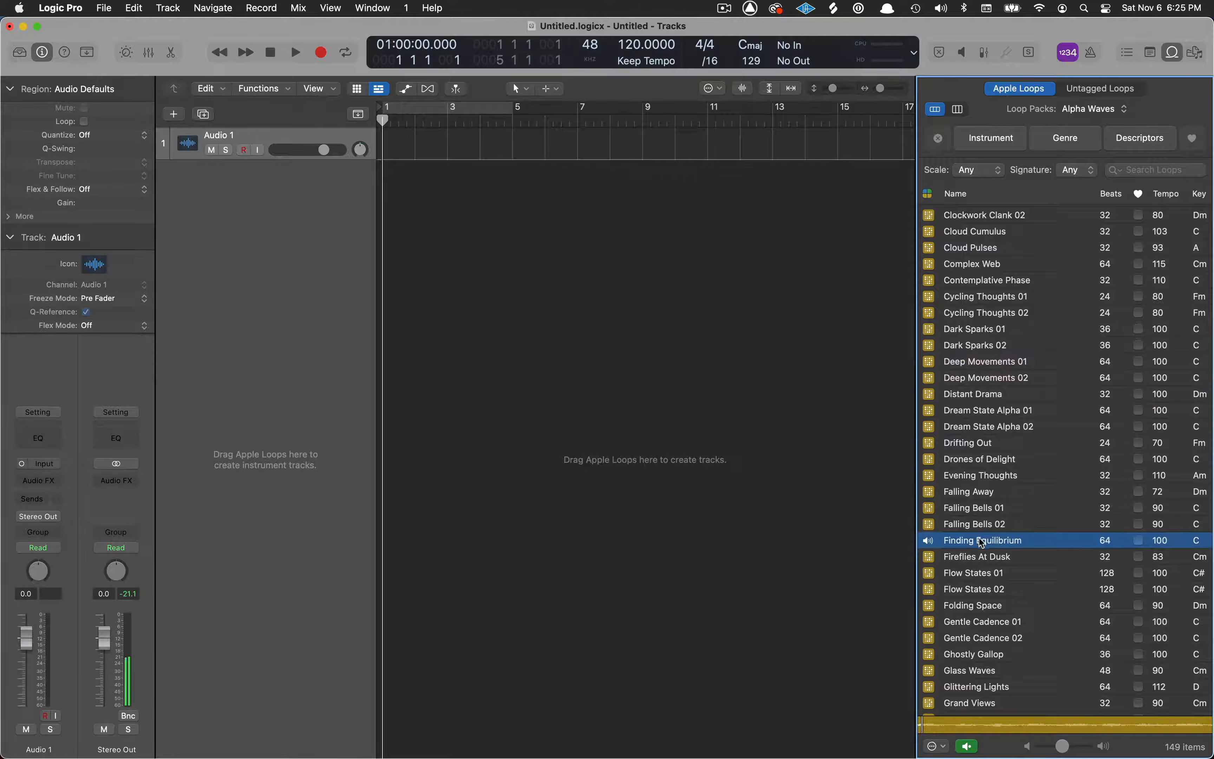
click(980, 597)
scroll(980, 597, down, 6)
click(996, 578)
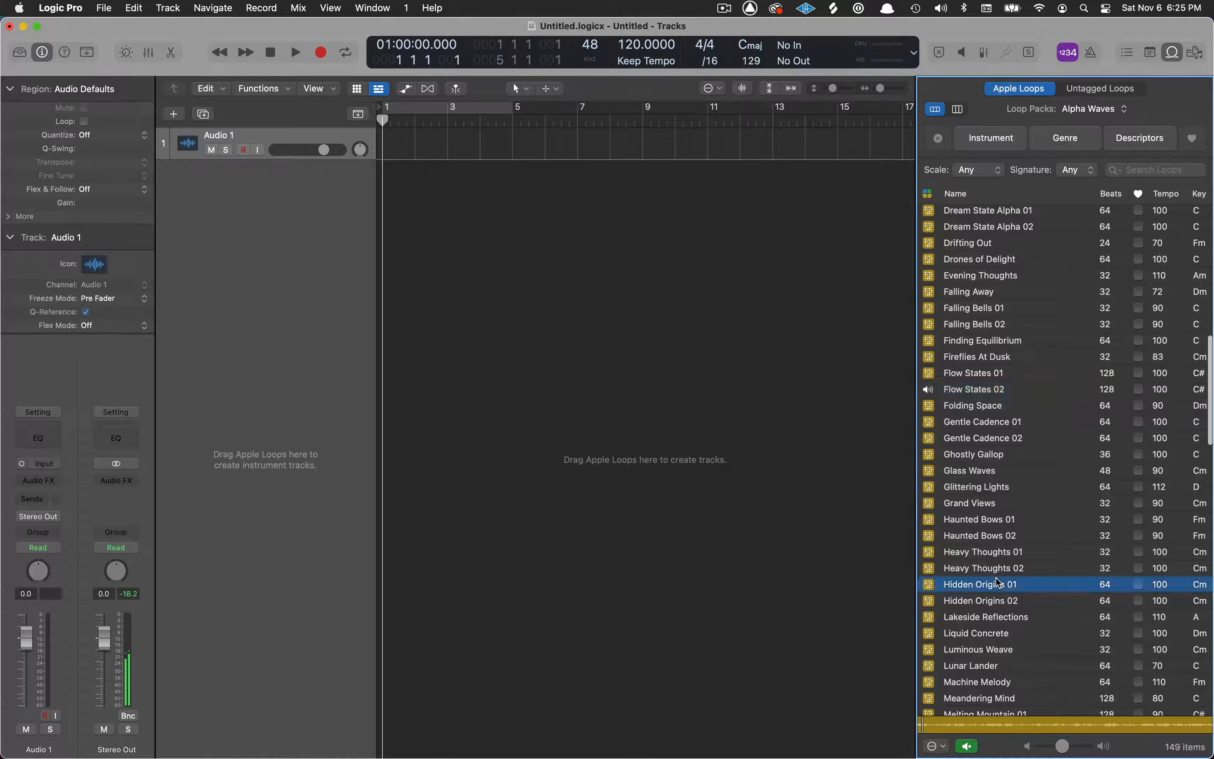
scroll(996, 578, down, 6)
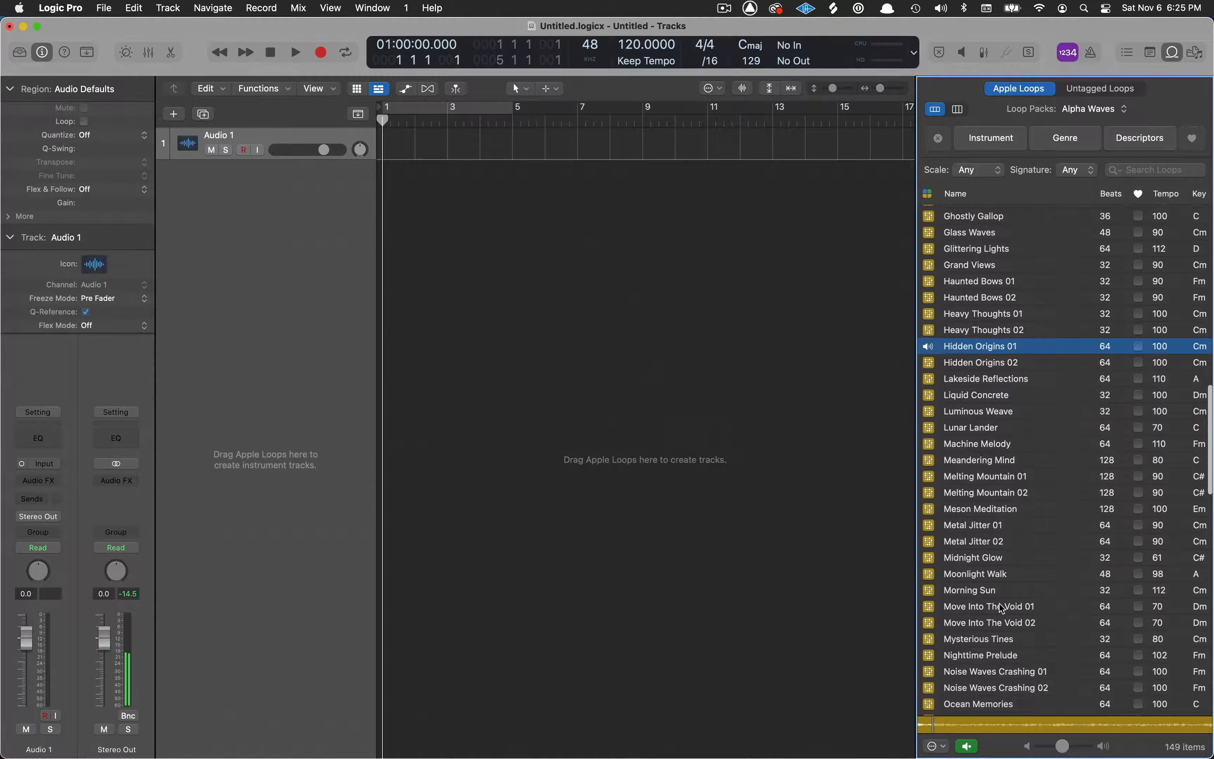
scroll(1000, 608, down, 6)
click(1000, 606)
scroll(1000, 605, down, 6)
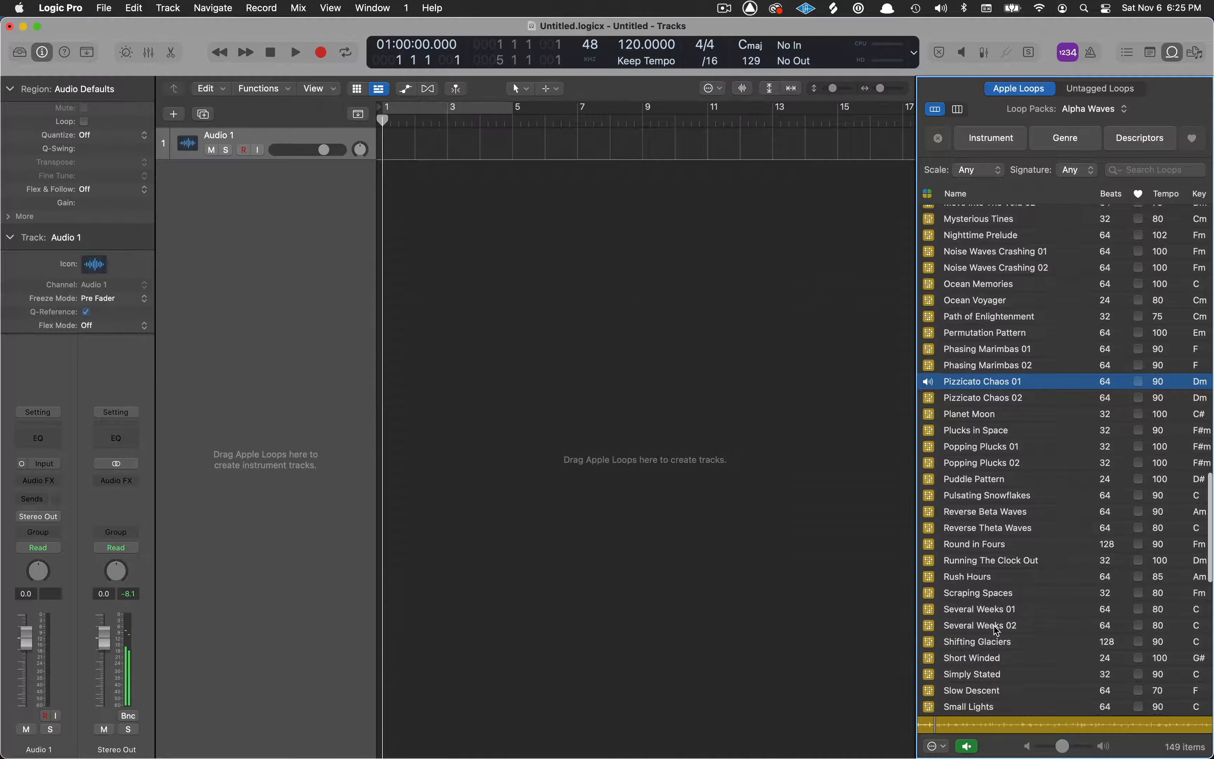
click(999, 625)
scroll(996, 628, down, 9)
scroll(994, 626, down, 3)
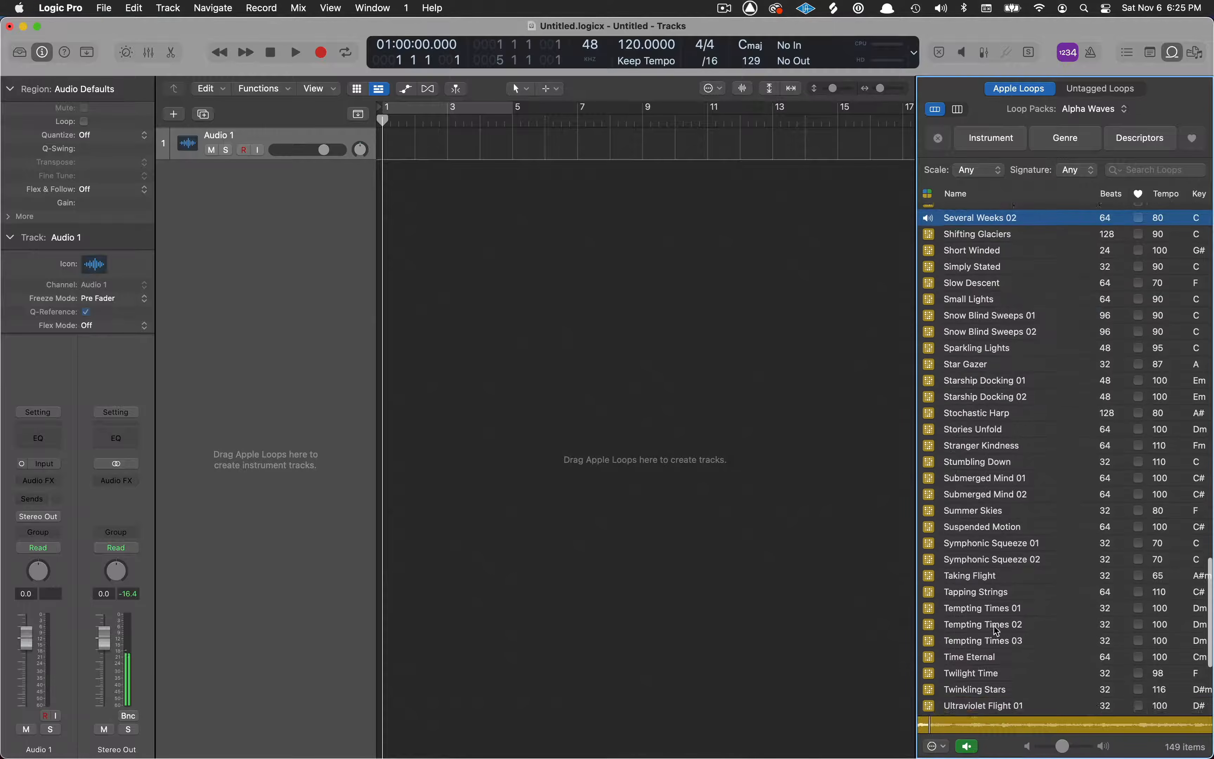
click(1010, 551)
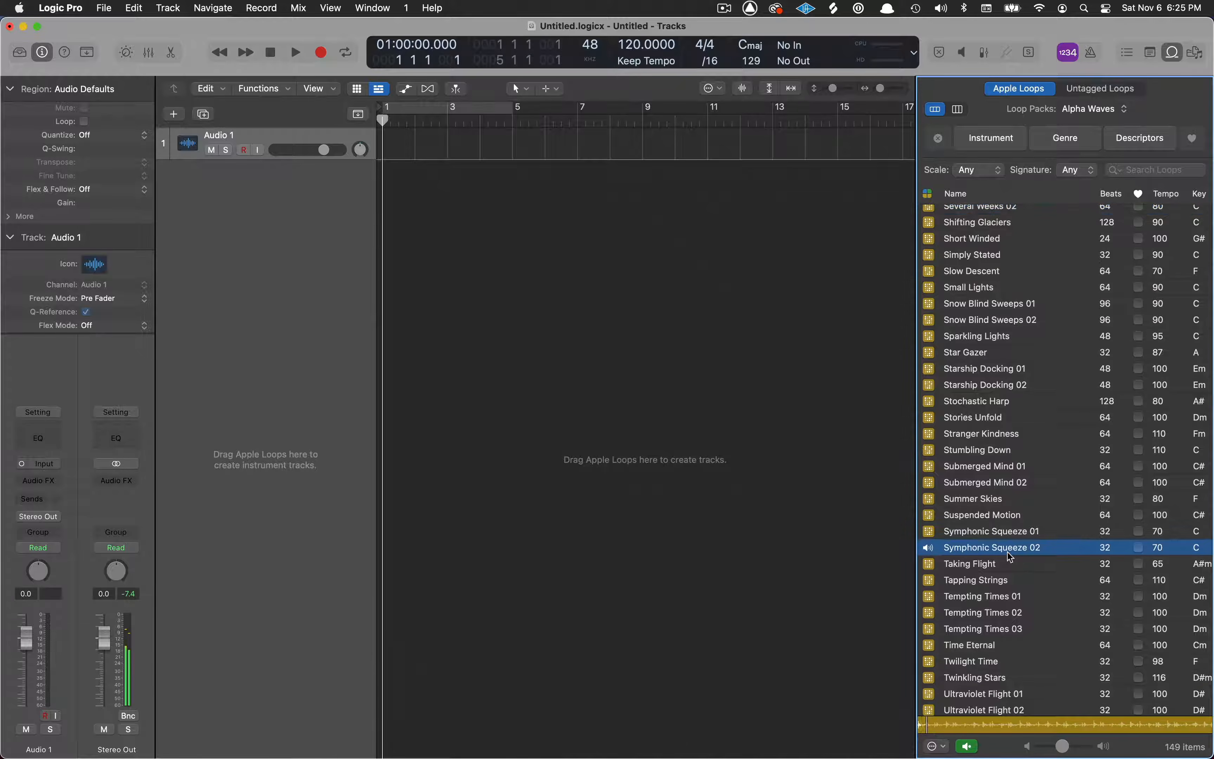
Step: Compare the three Tempting Times loops and place Tempting Times 01 on a new track at bar 1
click(1007, 608)
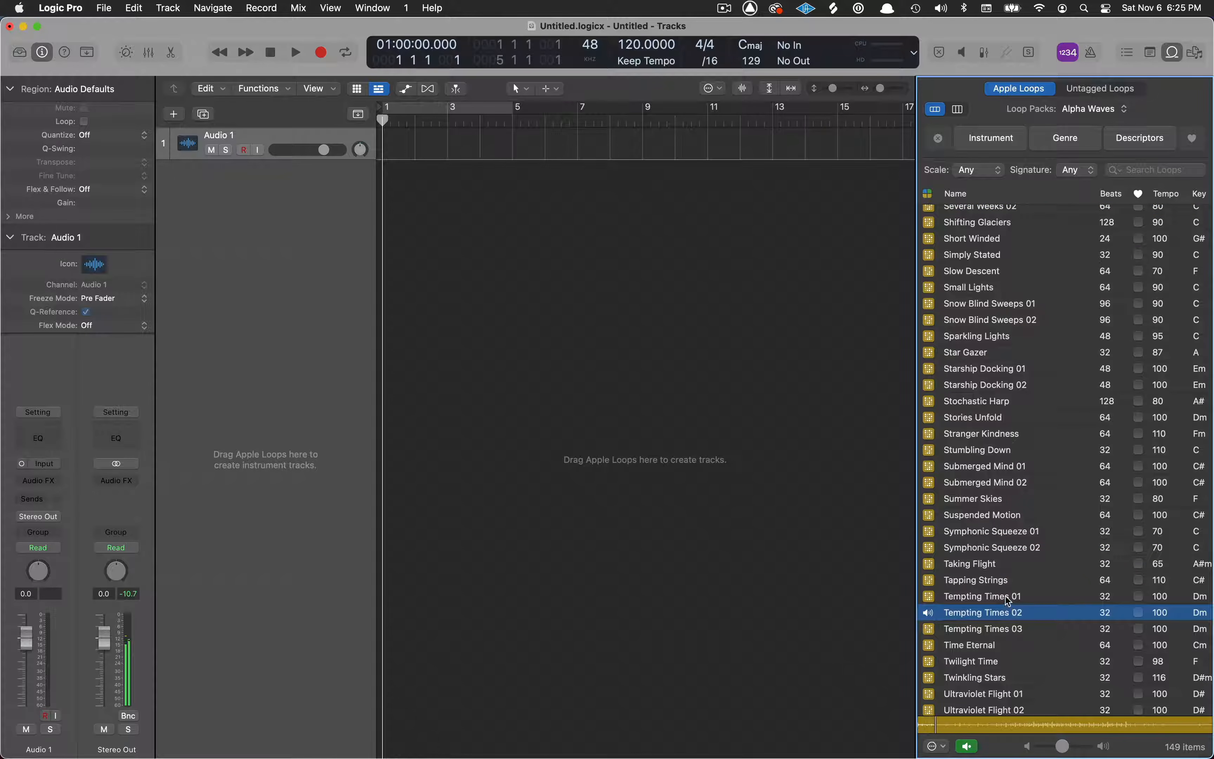
click(1006, 596)
click(996, 629)
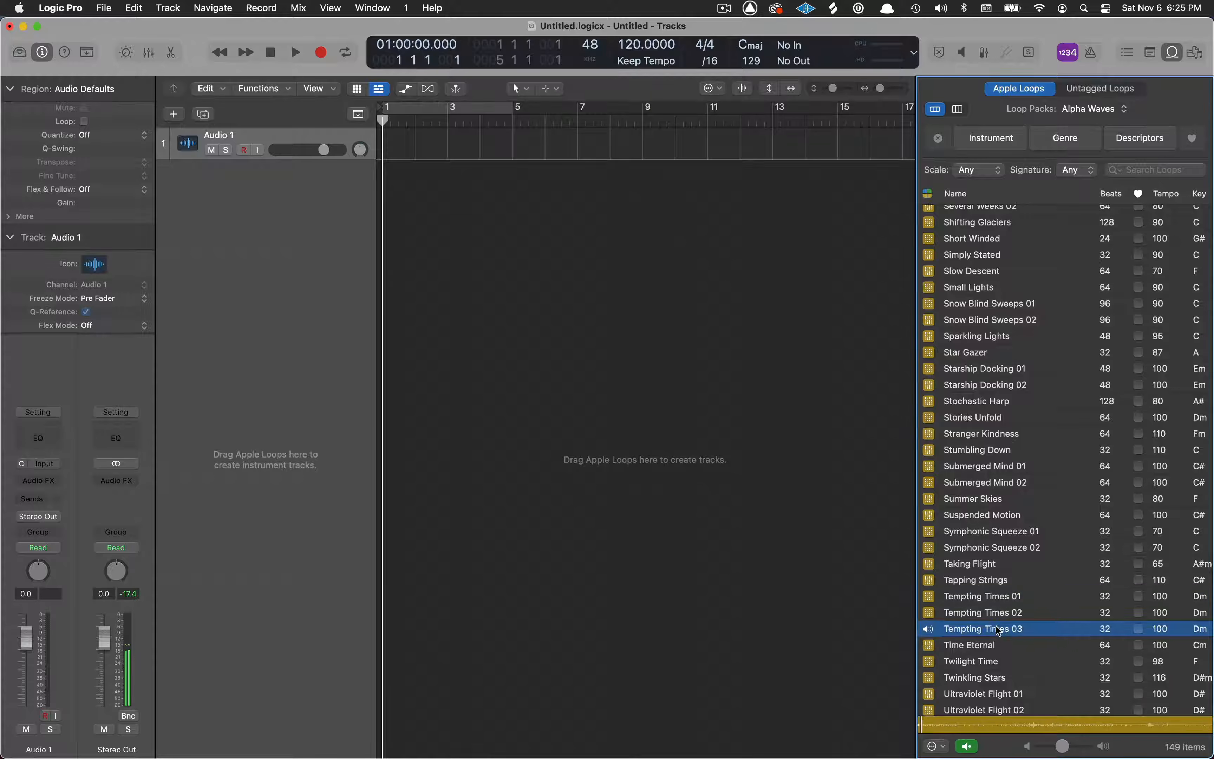
click(997, 597)
drag(997, 597, 380, 306)
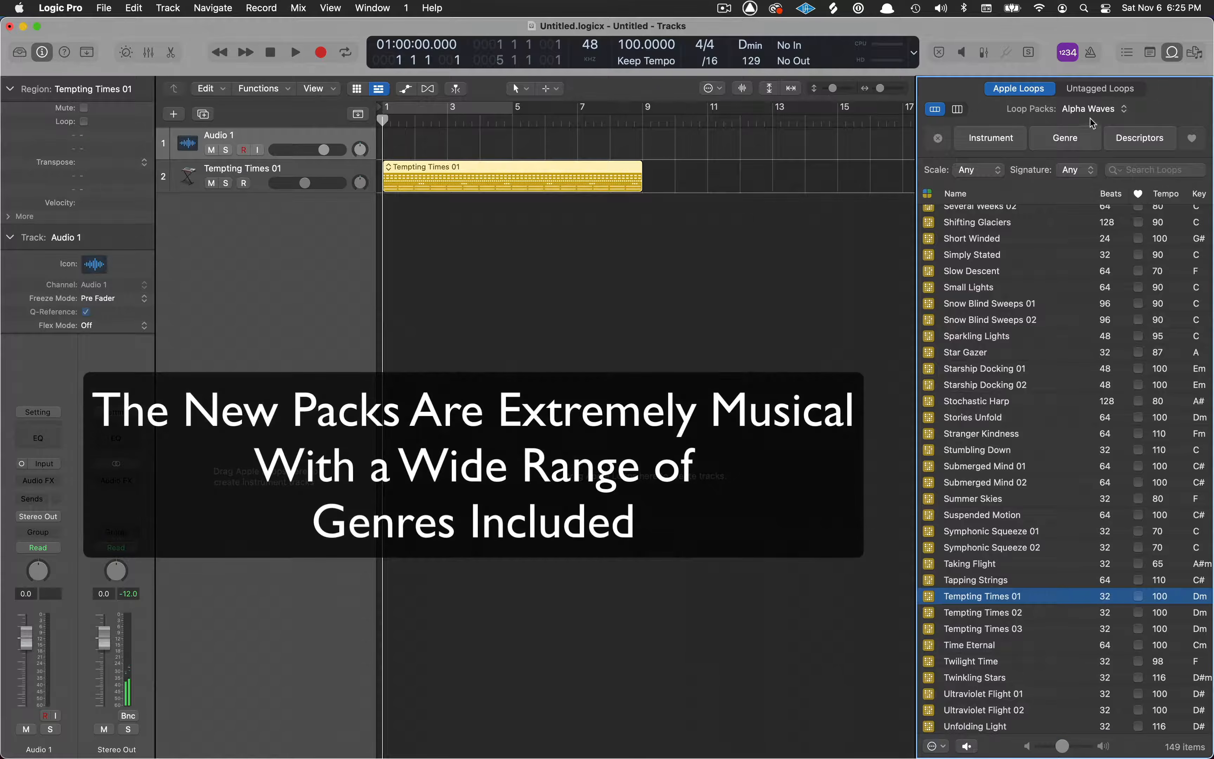
Step: Switch the loop pack to Backlight Bounce and search its loops for "kick"
click(1103, 112)
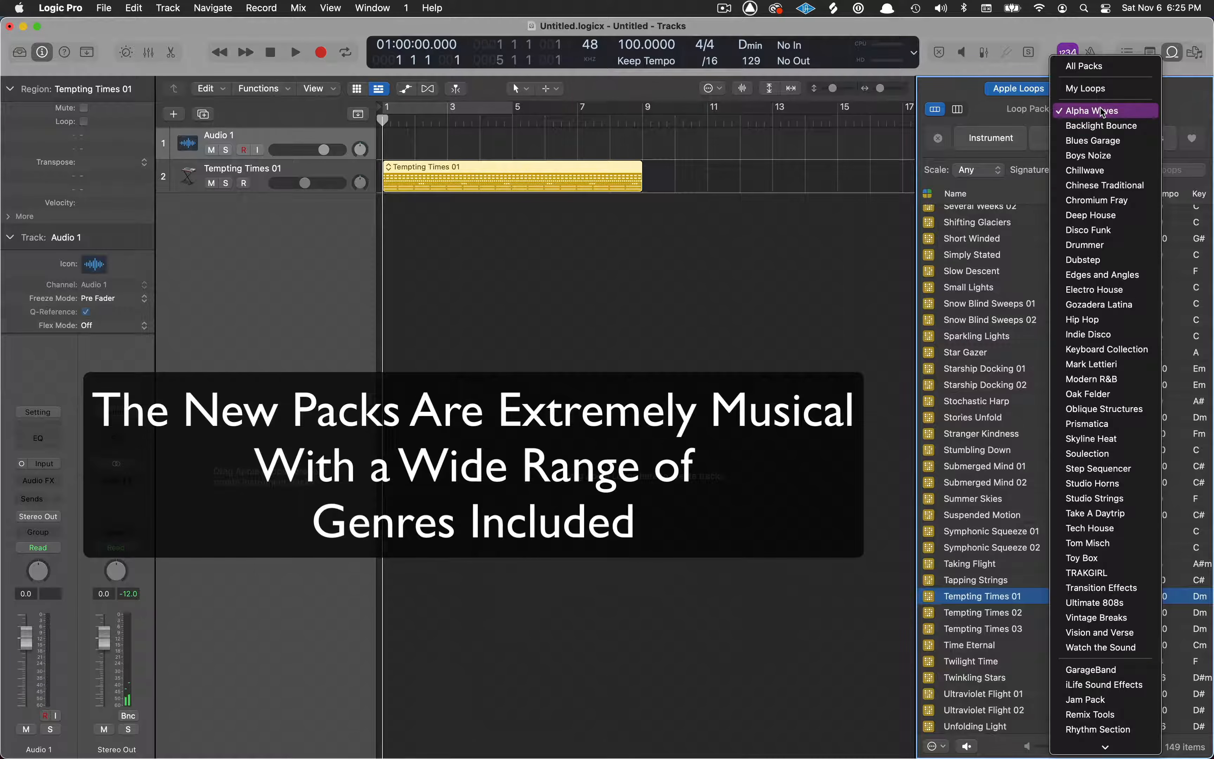
click(1101, 126)
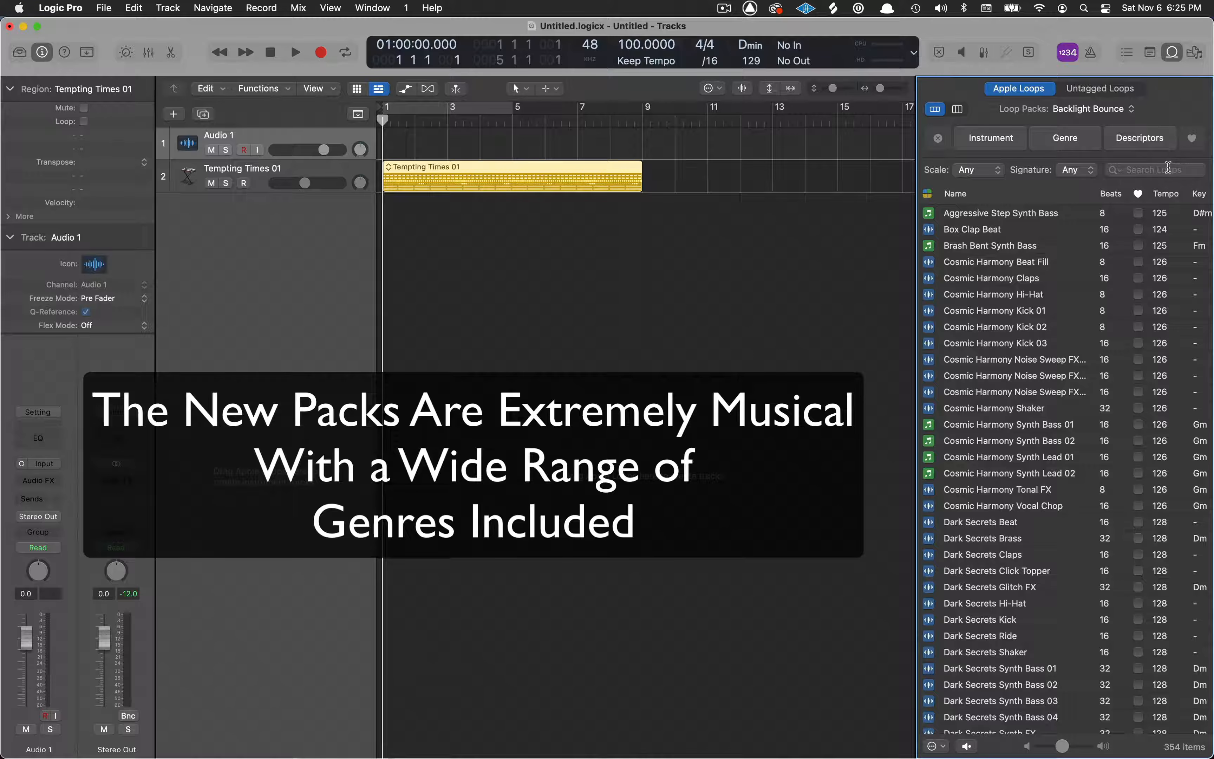
click(1168, 168)
text(kick)
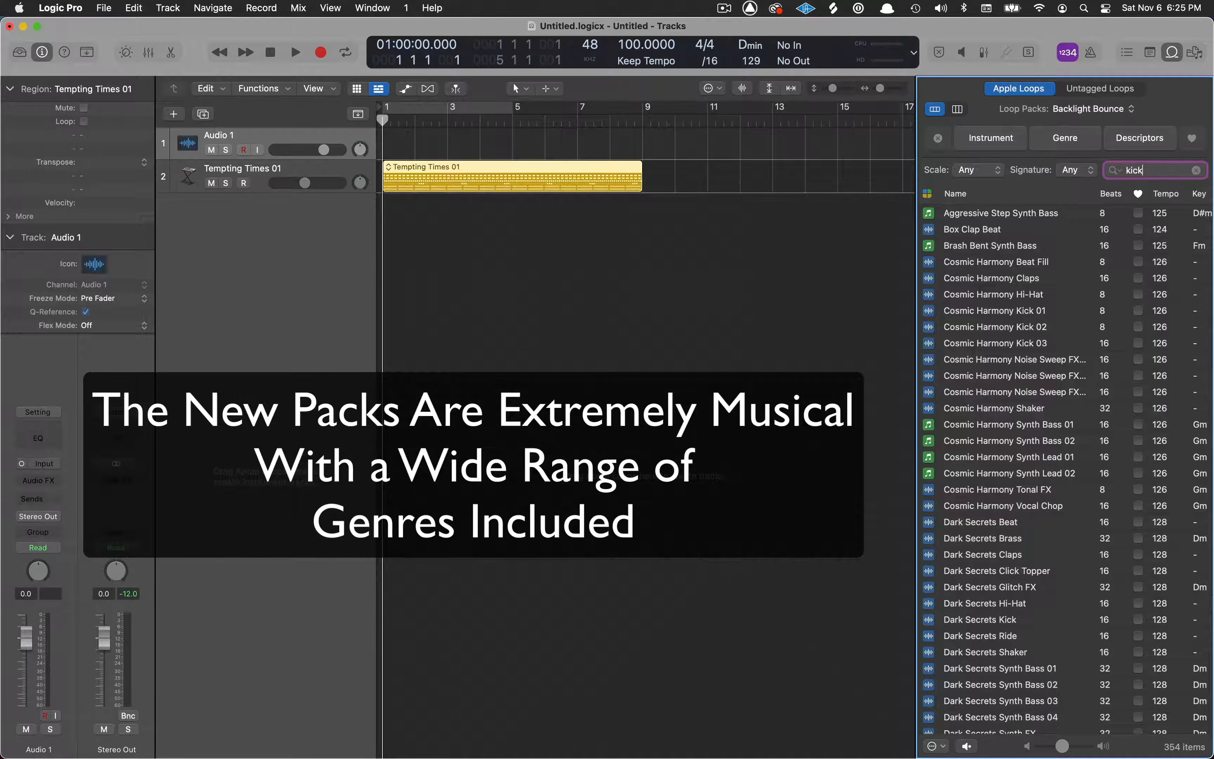
key(Return)
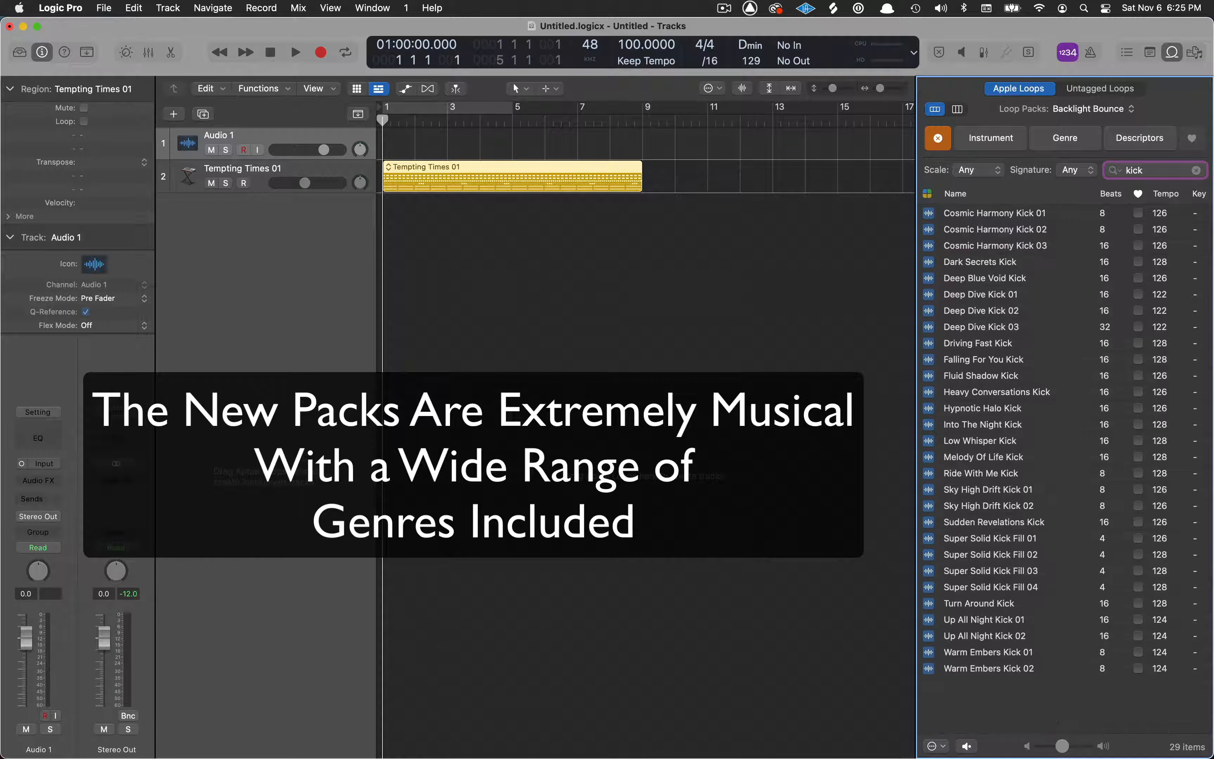
Step: Audition the Cosmic Harmony kick loops and add Cosmic Harmony Kick 01 on a new track at bar 1
click(1059, 217)
click(1054, 225)
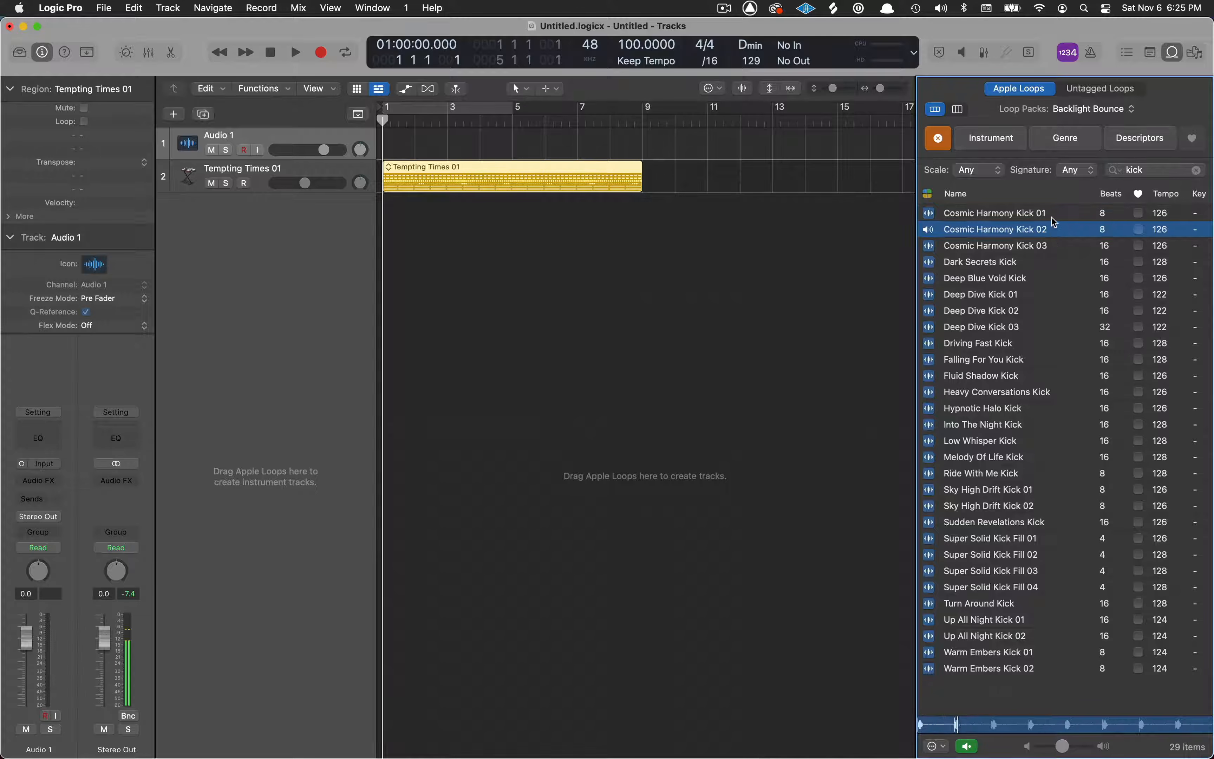
drag(1052, 216, 384, 225)
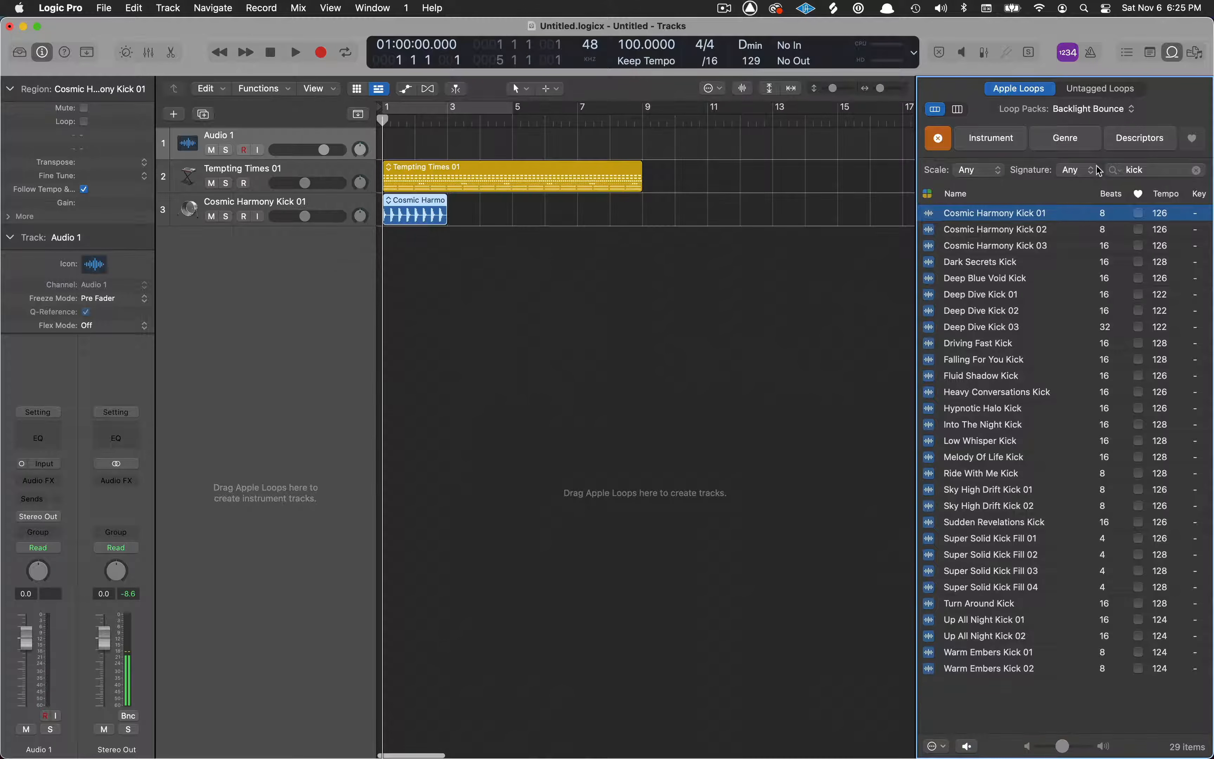
Step: Search the pack for "hat", preview the first three loops, and add Deep Blue Void Hi-Hat on a new track at bar 1
click(1197, 169)
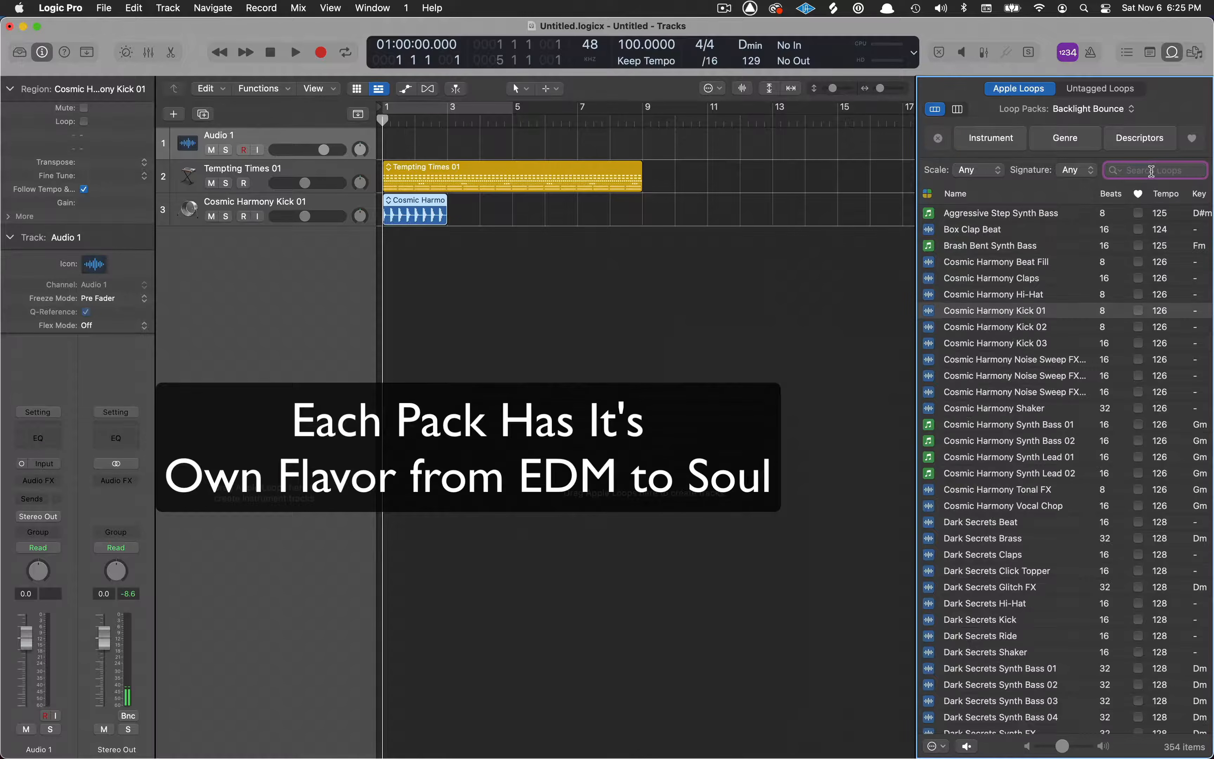
text(hat)
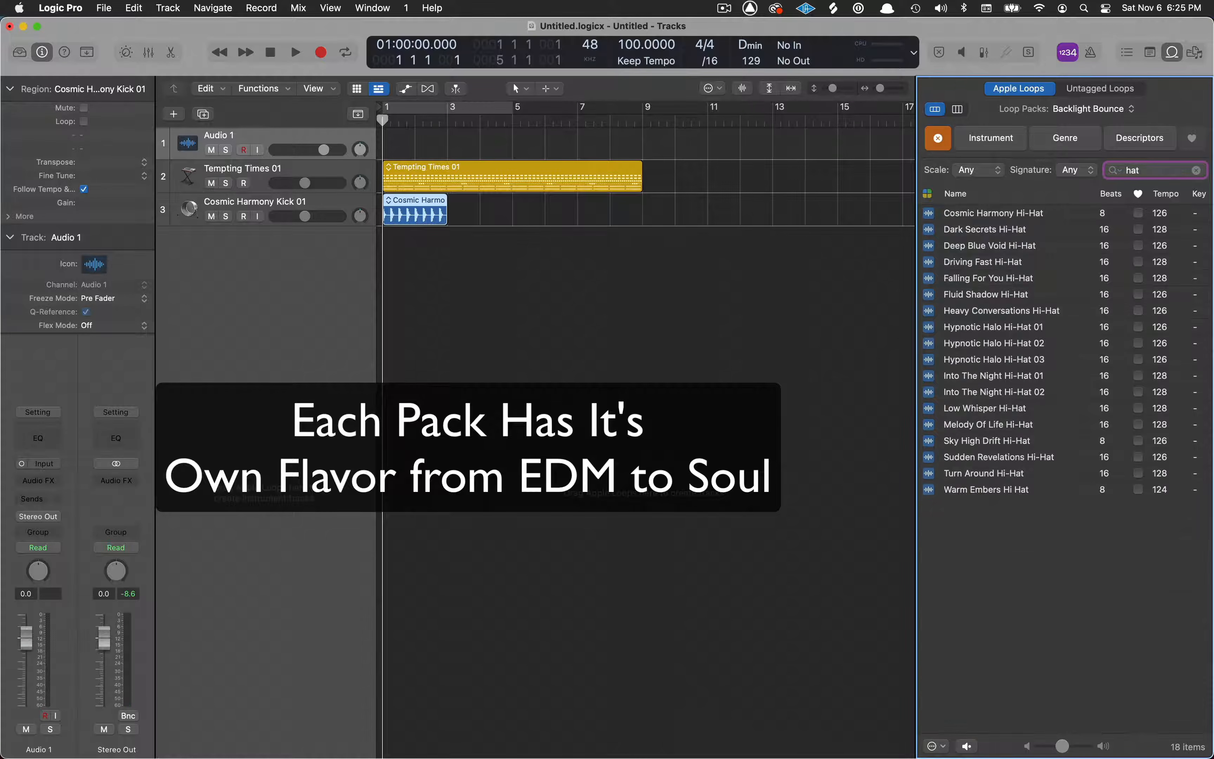
click(1071, 214)
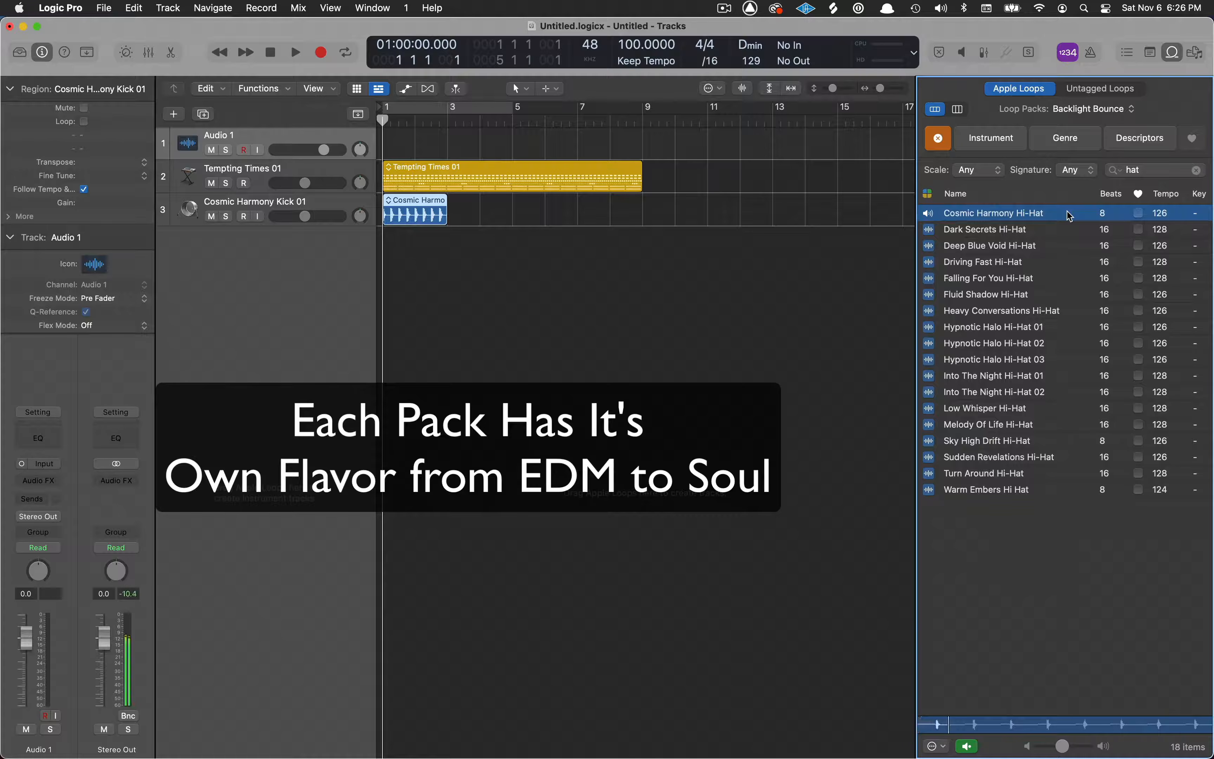
click(1048, 225)
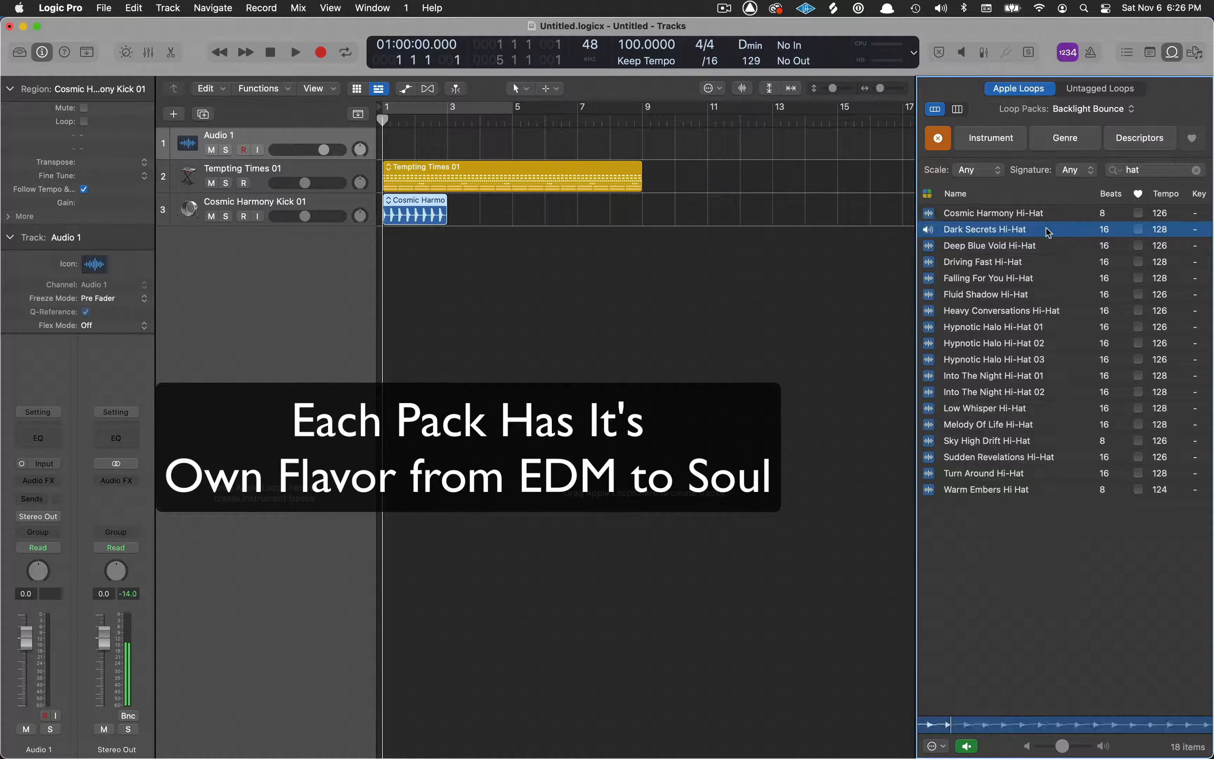
click(1047, 244)
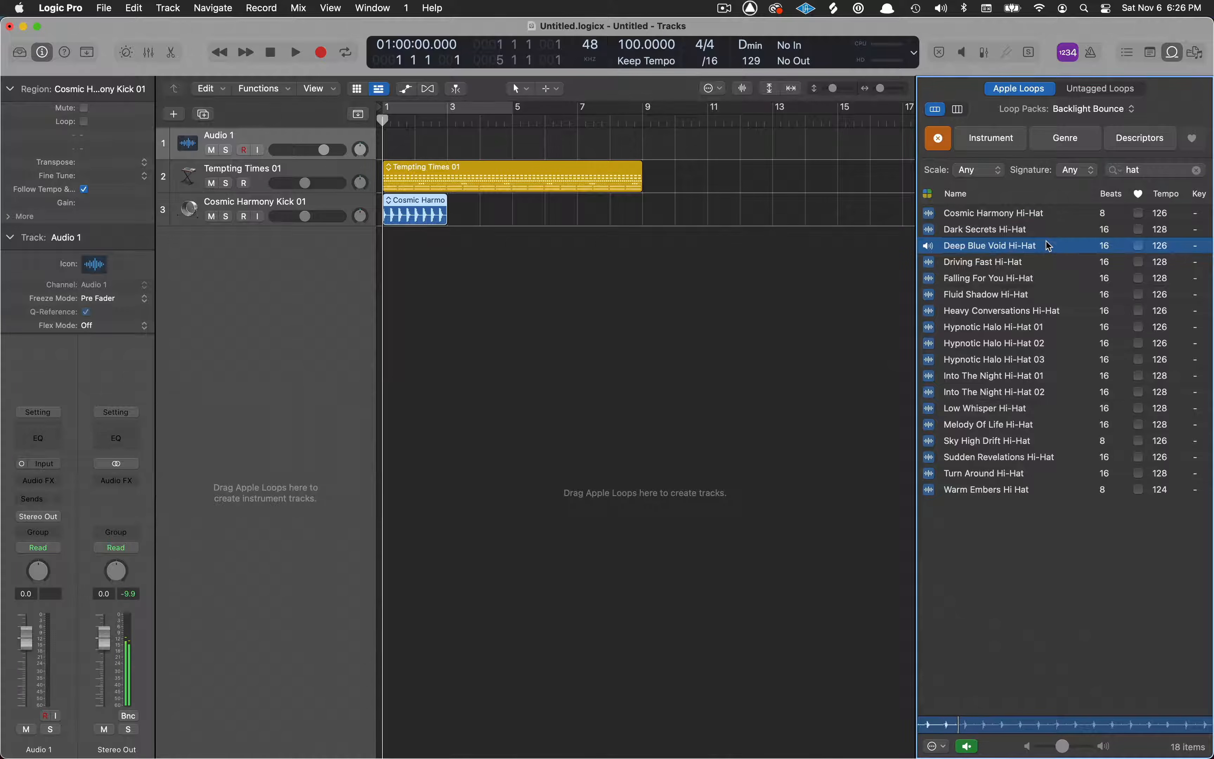
drag(1048, 245, 387, 252)
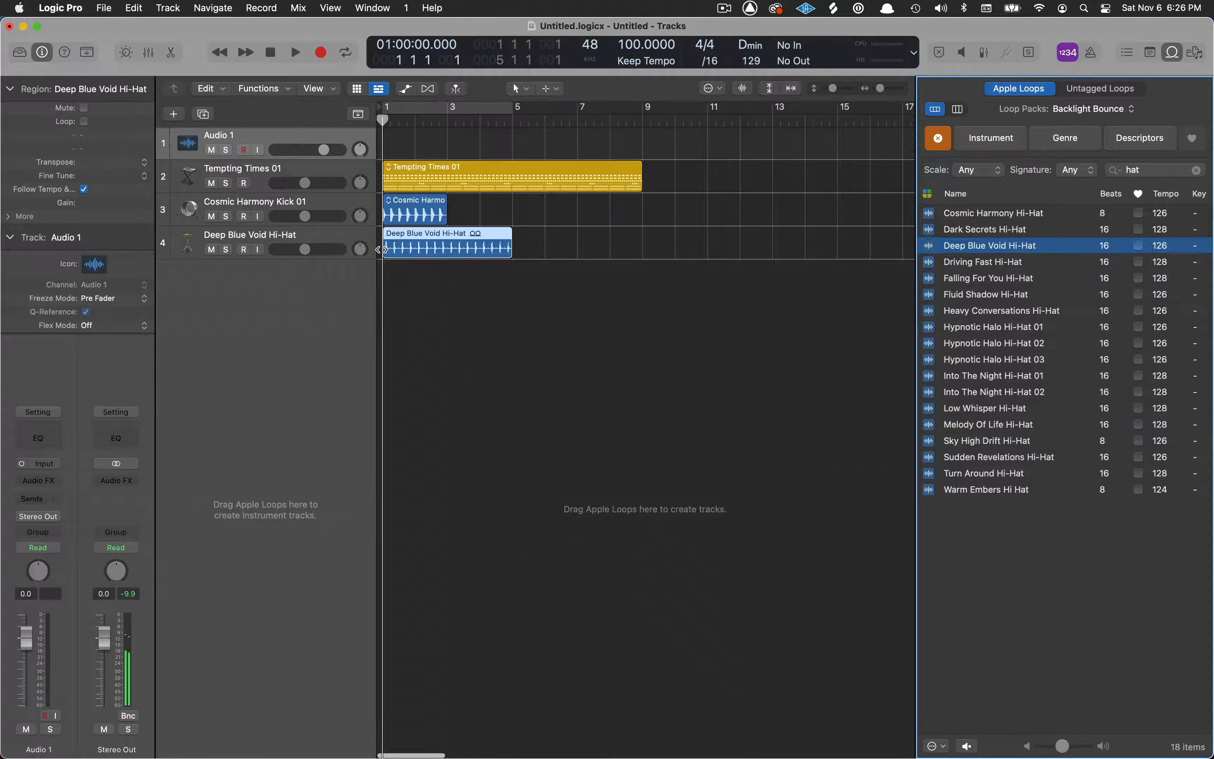
Step: Search the pack for "clap", preview the first four loops, and add Deep Blue Void Claps on a new track at bar 1
click(1159, 166)
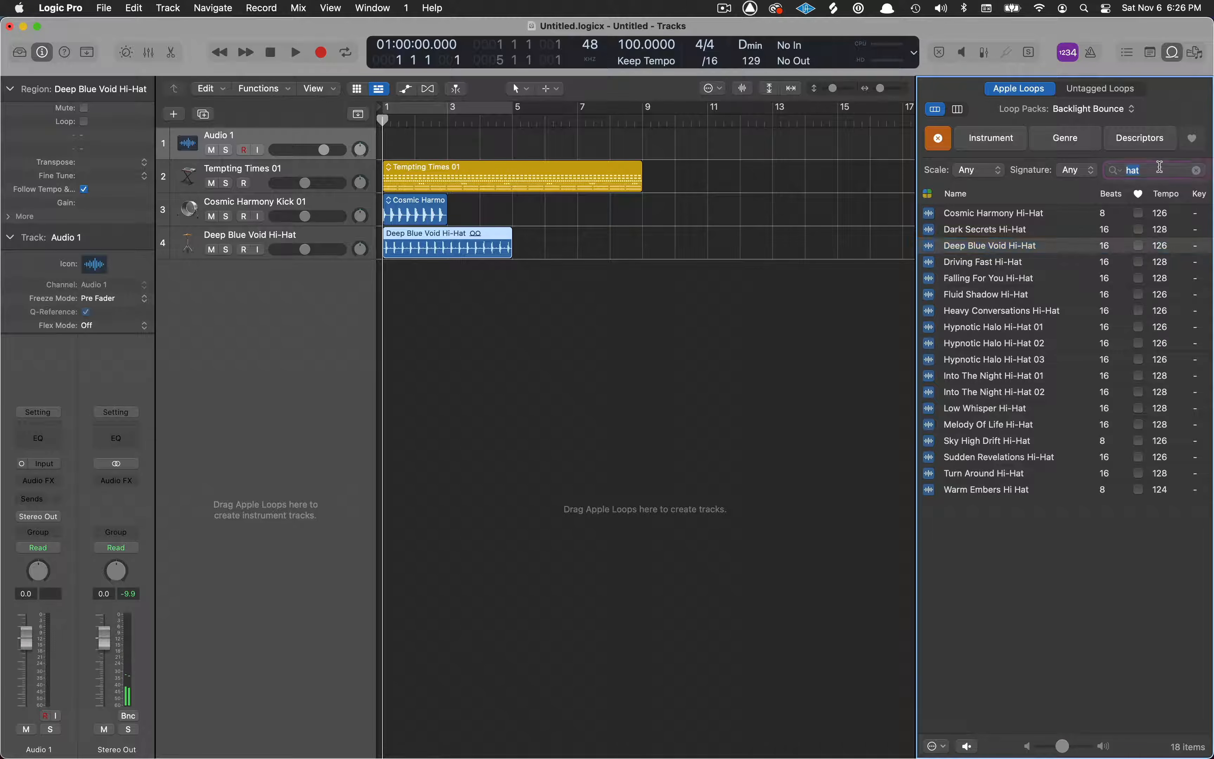
text(clap)
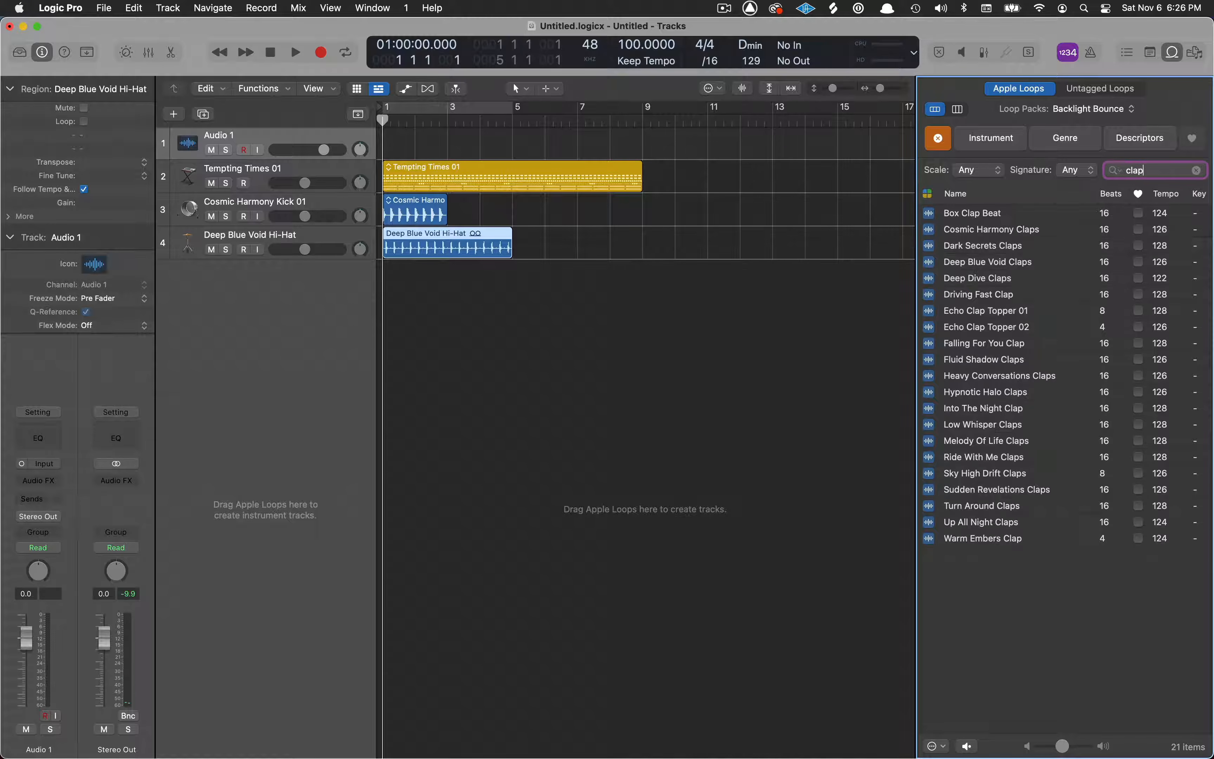
click(1063, 217)
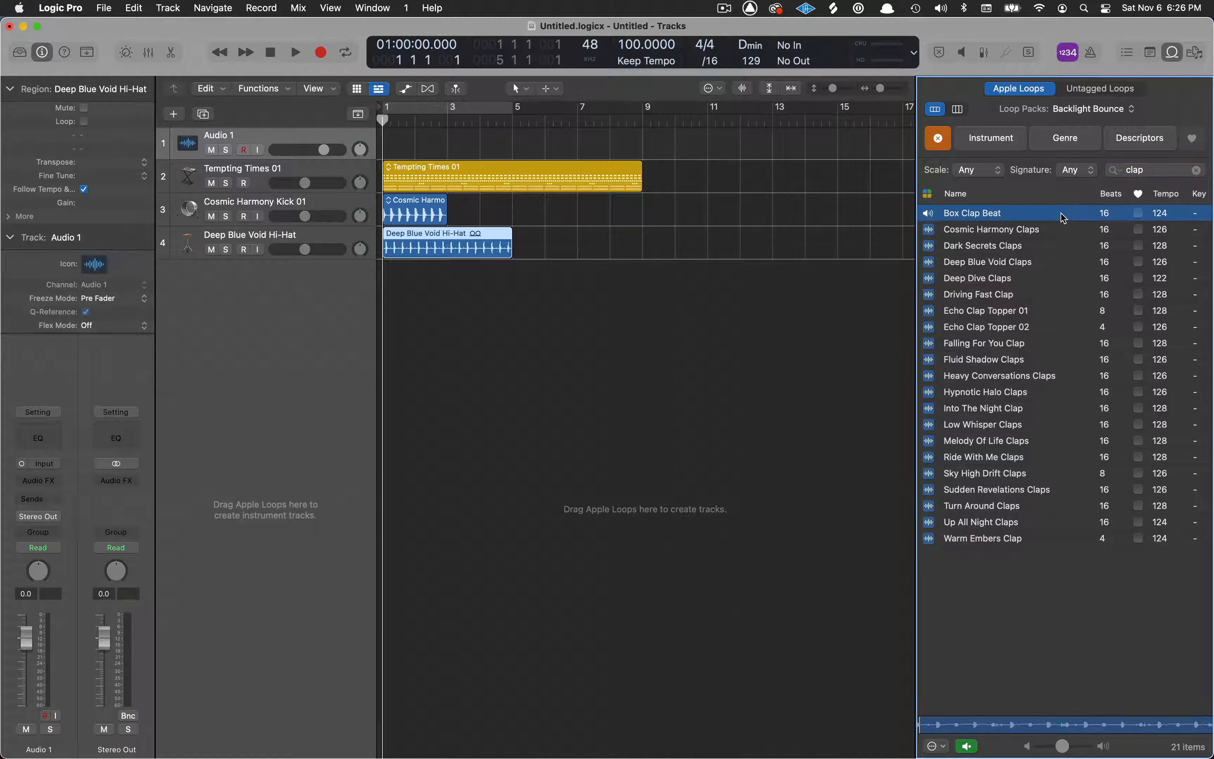
click(1063, 230)
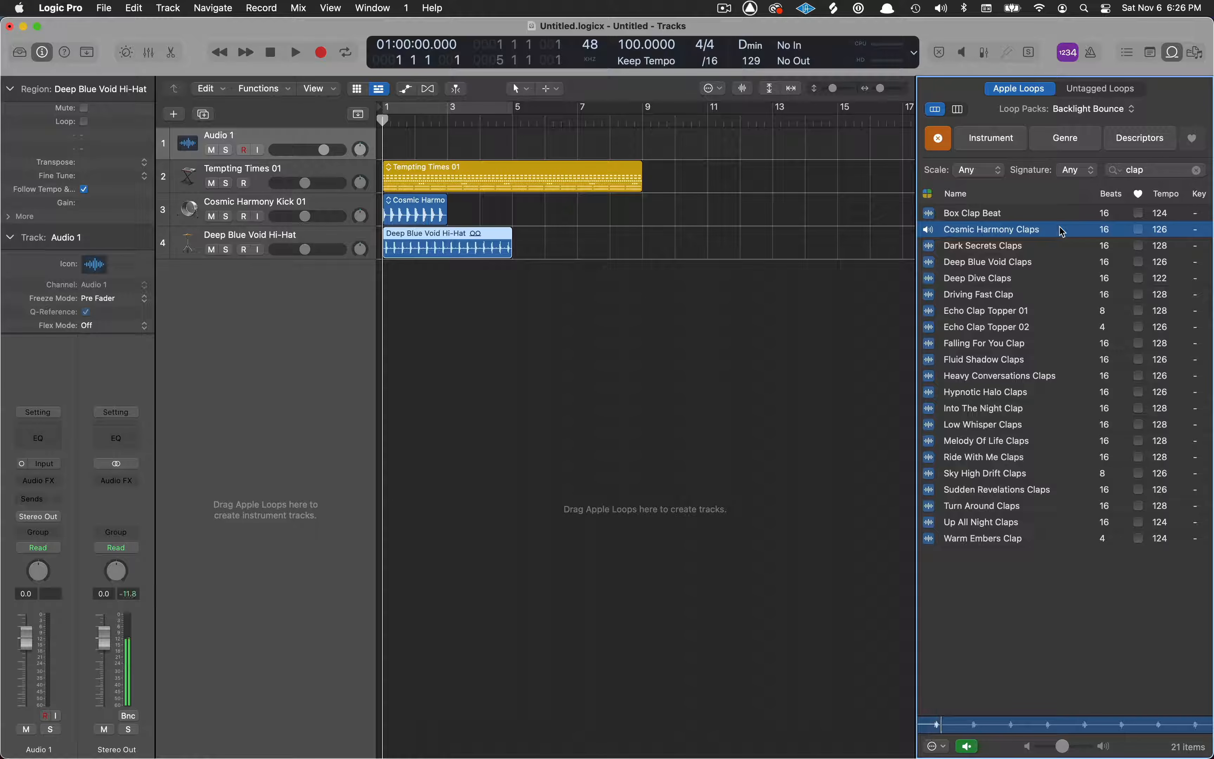
click(1048, 246)
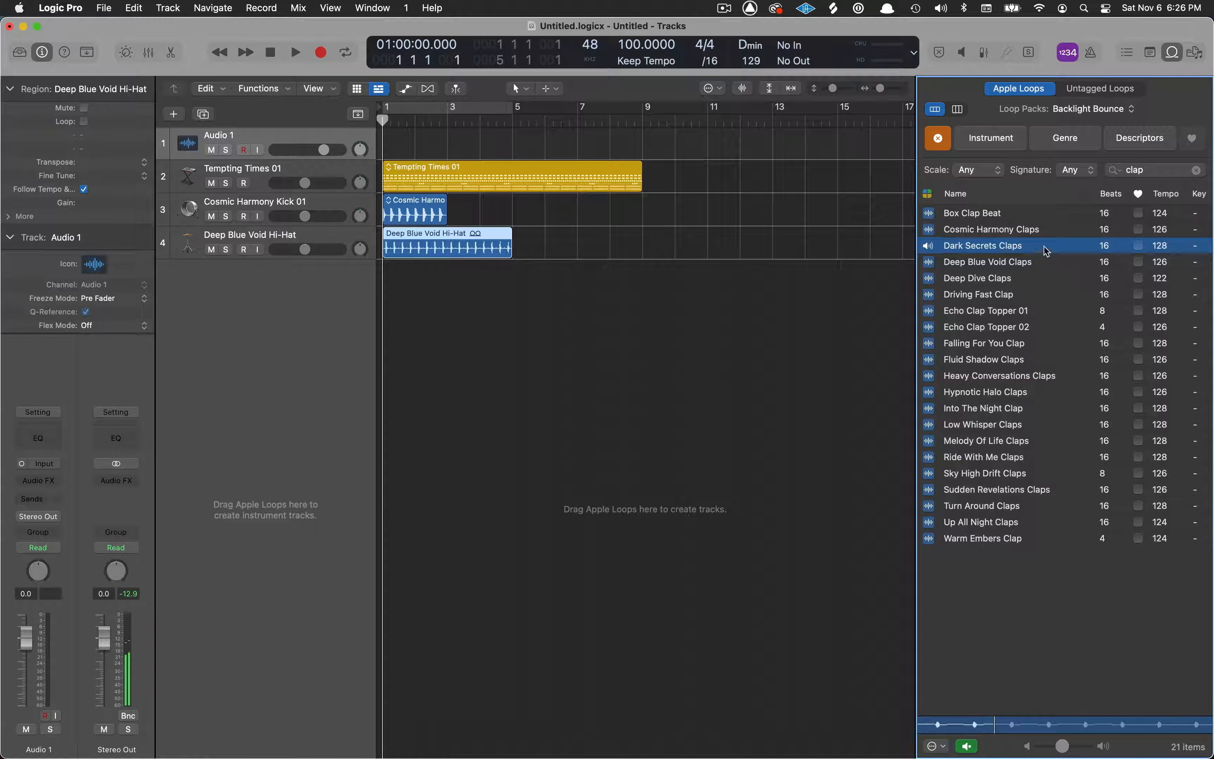
click(1046, 261)
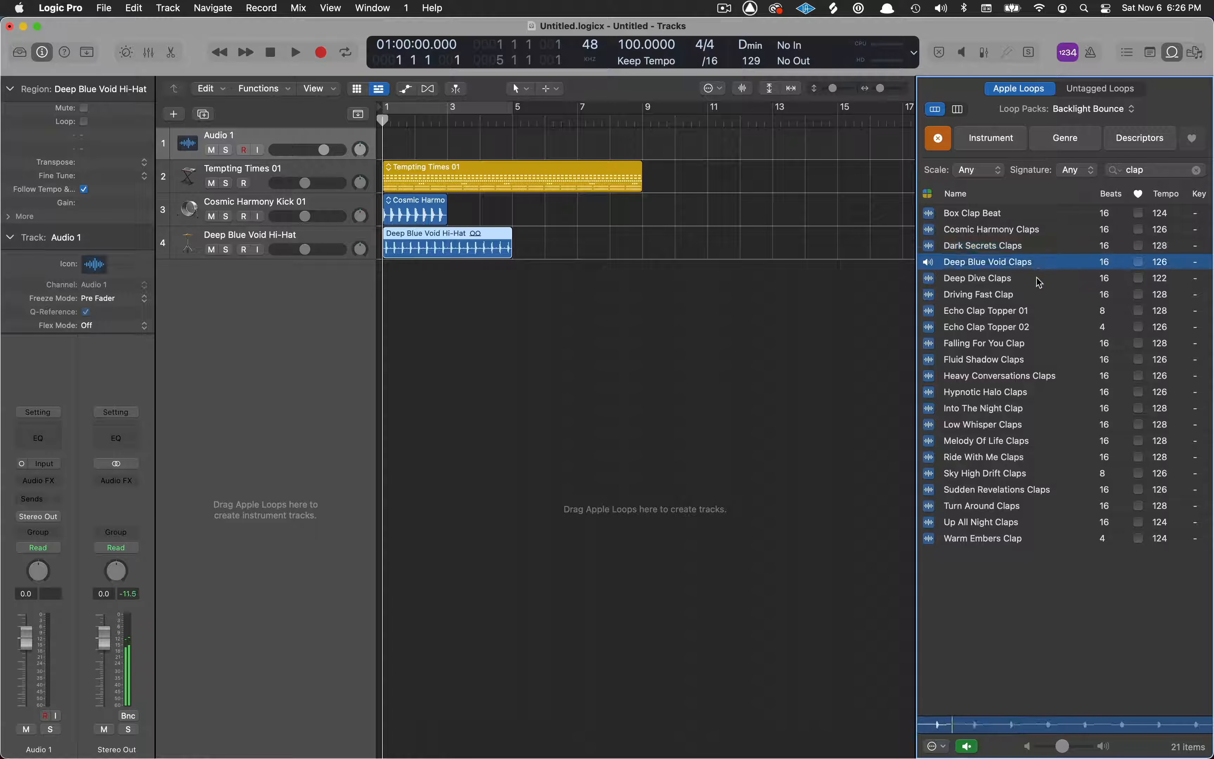
drag(1038, 266, 382, 319)
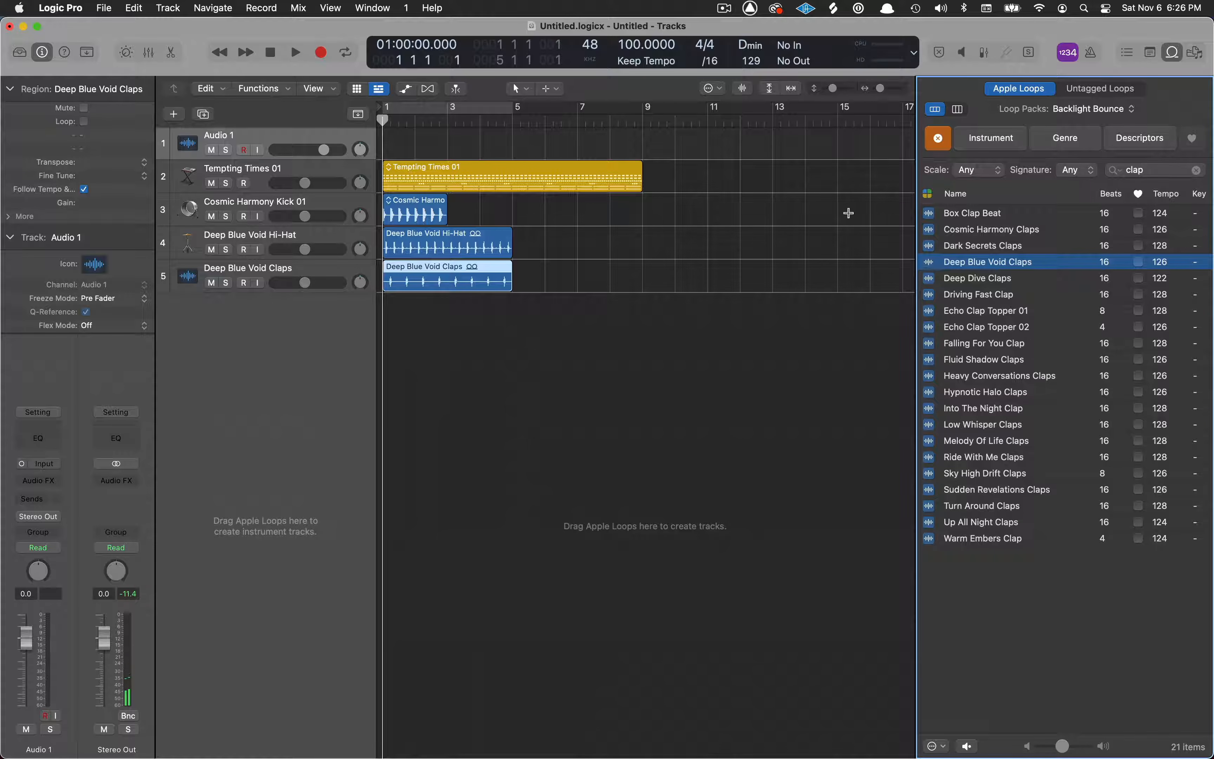
Step: Play the arrangement briefly from bar 1 and search the Backlight Bounce pack for "lead"
key(space)
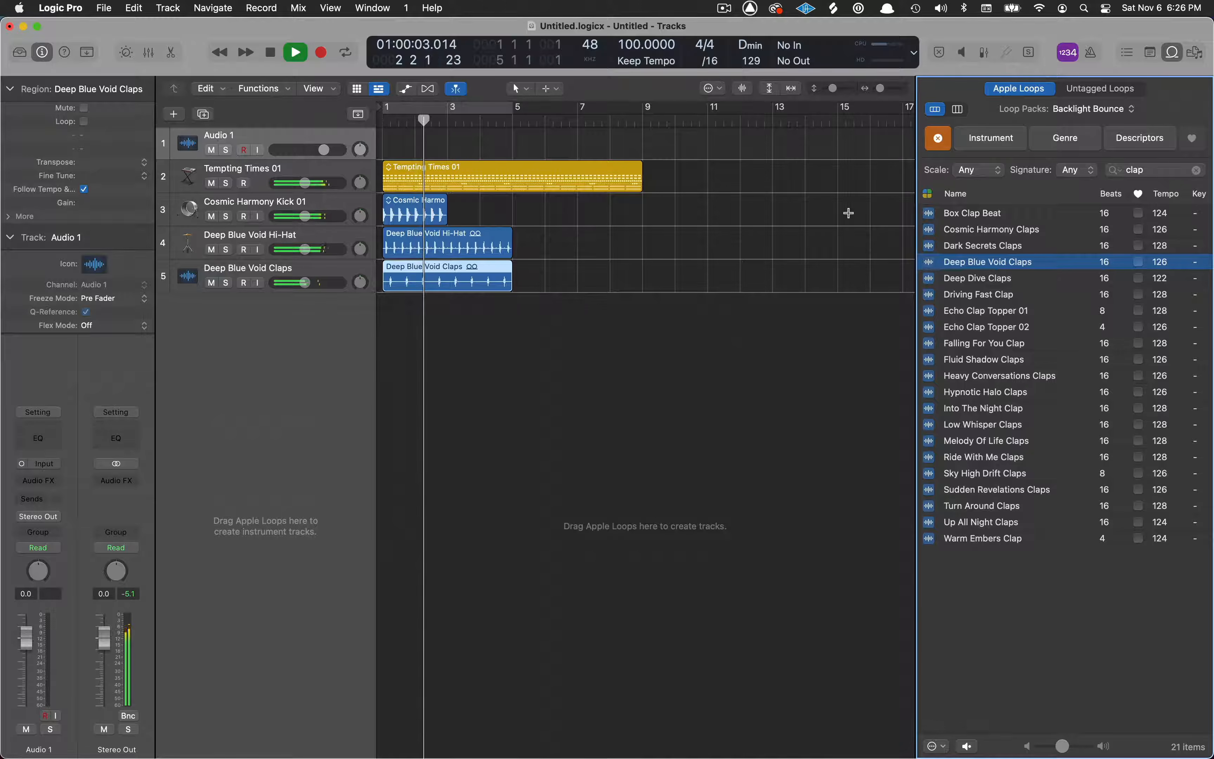
key(space)
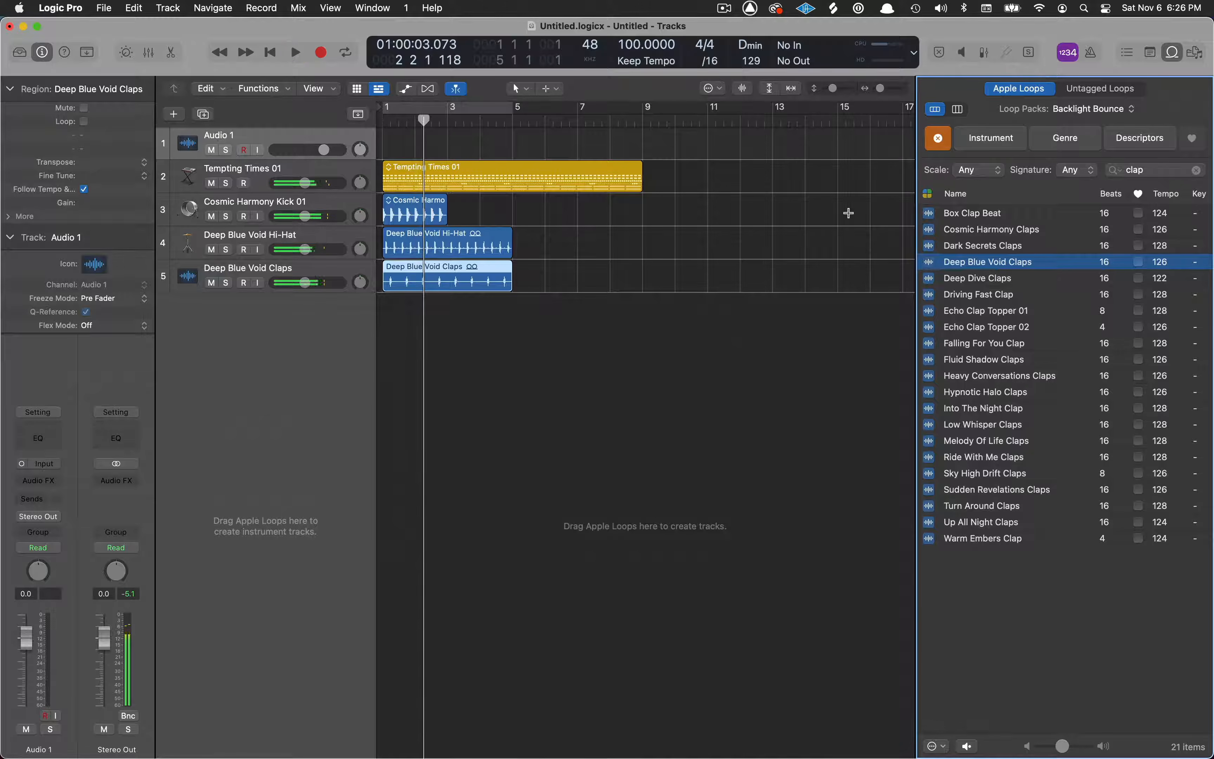
click(1197, 171)
text(lea)
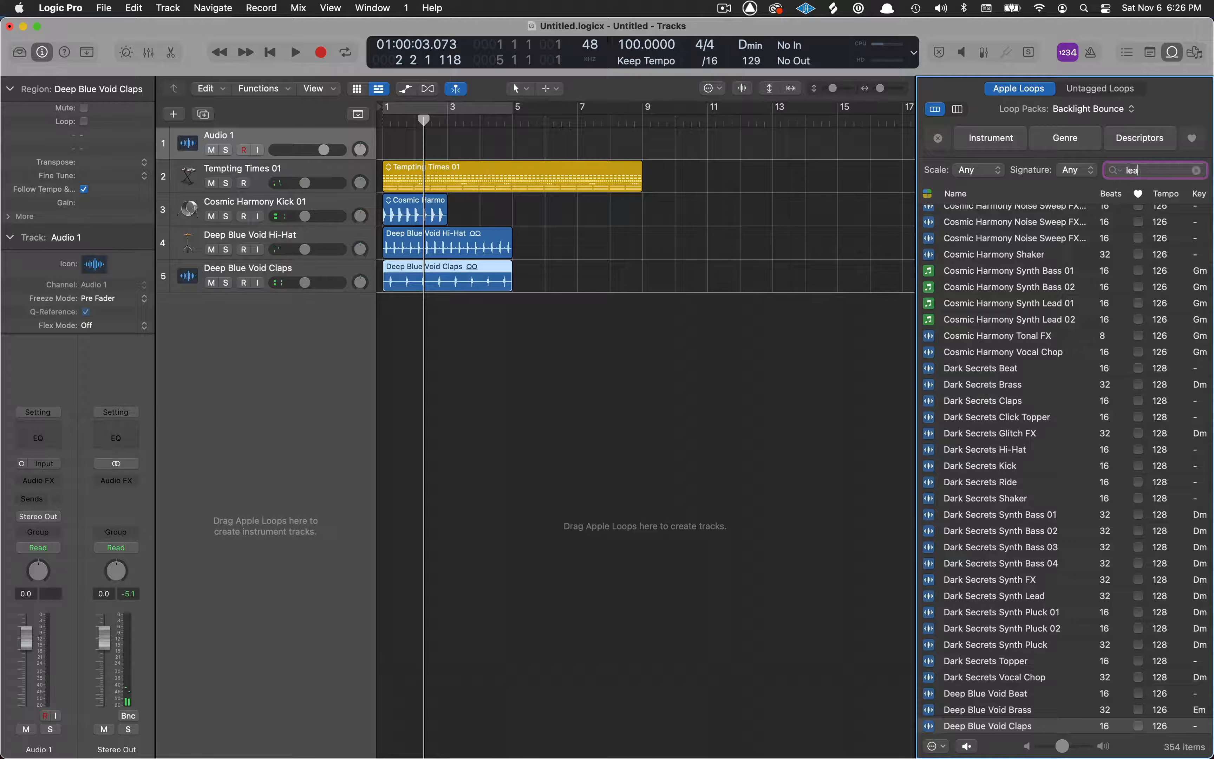
text(d)
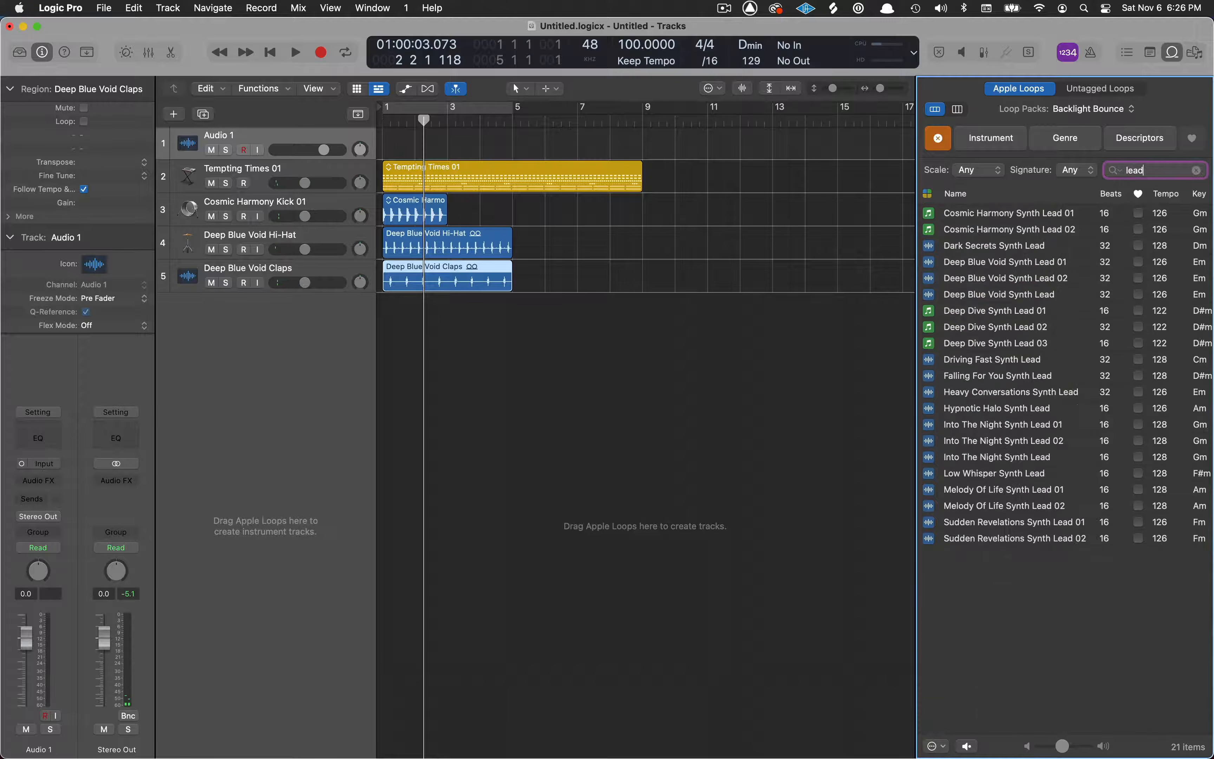
Step: Audition several synth lead loops and add Cosmic Harmony Synth Lead 02 on a new track at bar 1
click(1056, 213)
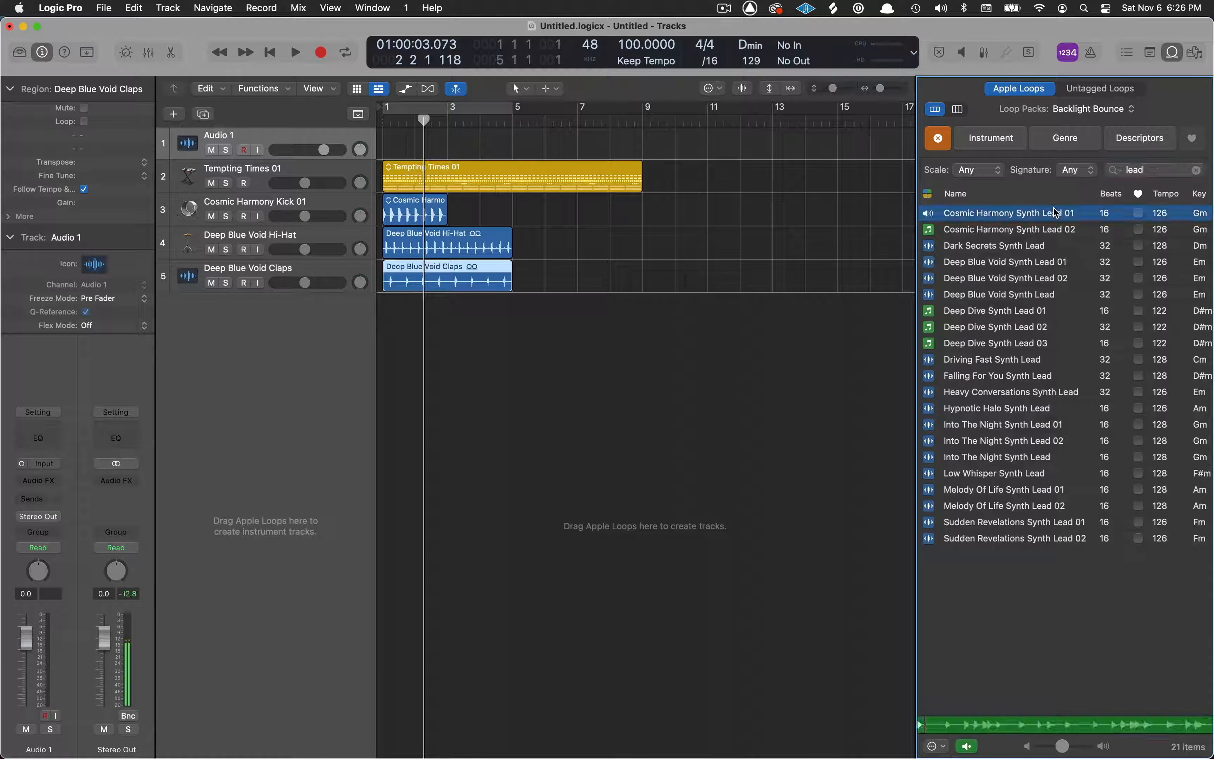
click(1012, 261)
click(1013, 214)
click(1008, 230)
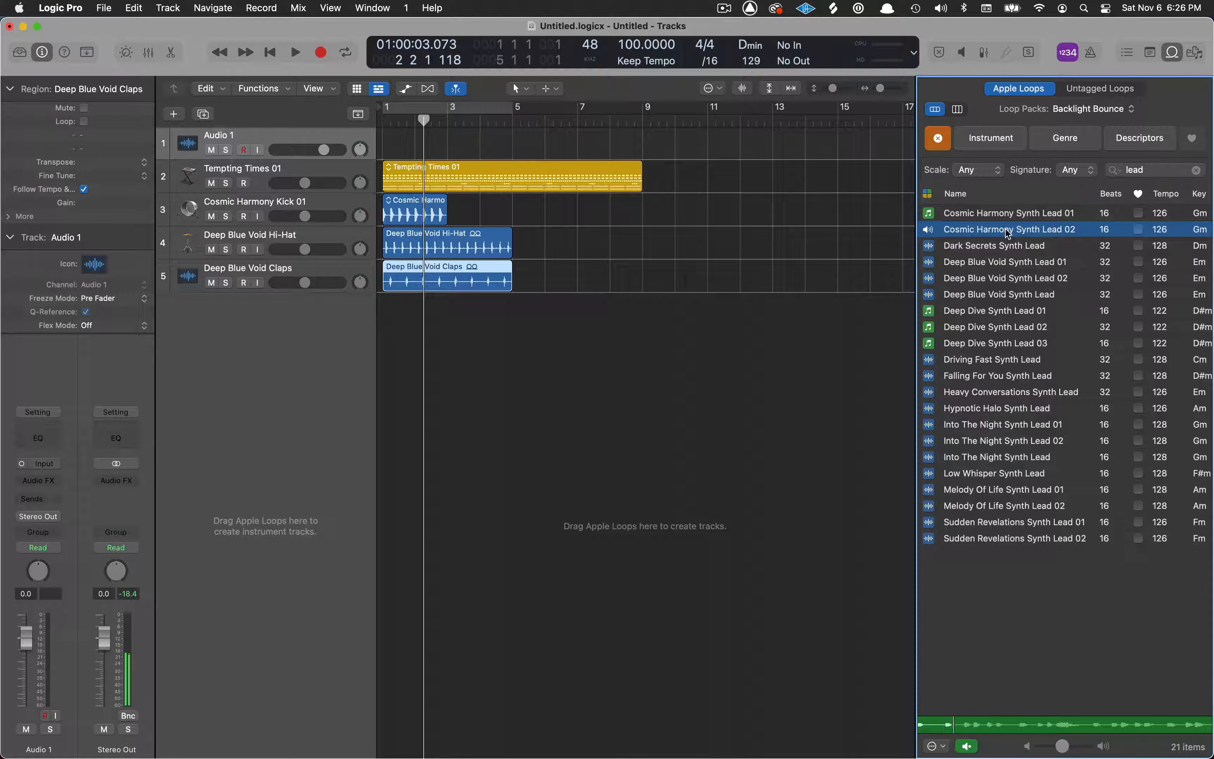
click(986, 325)
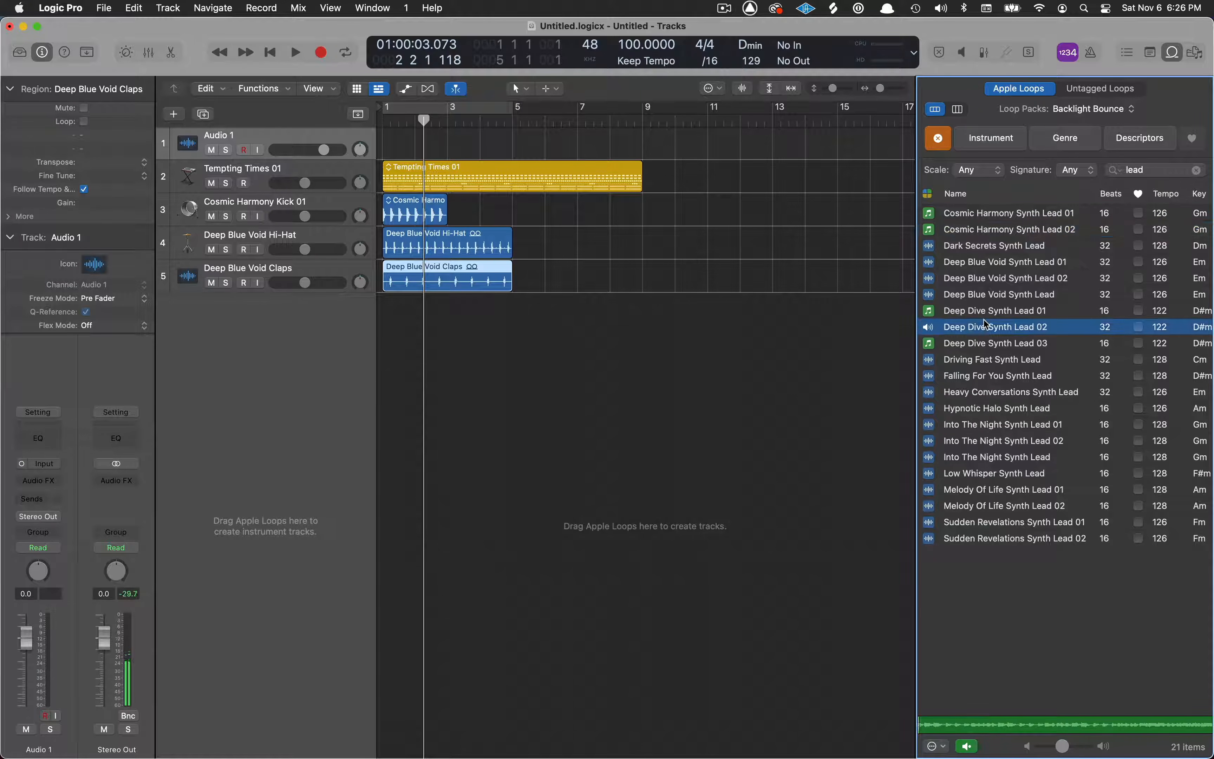
click(1014, 236)
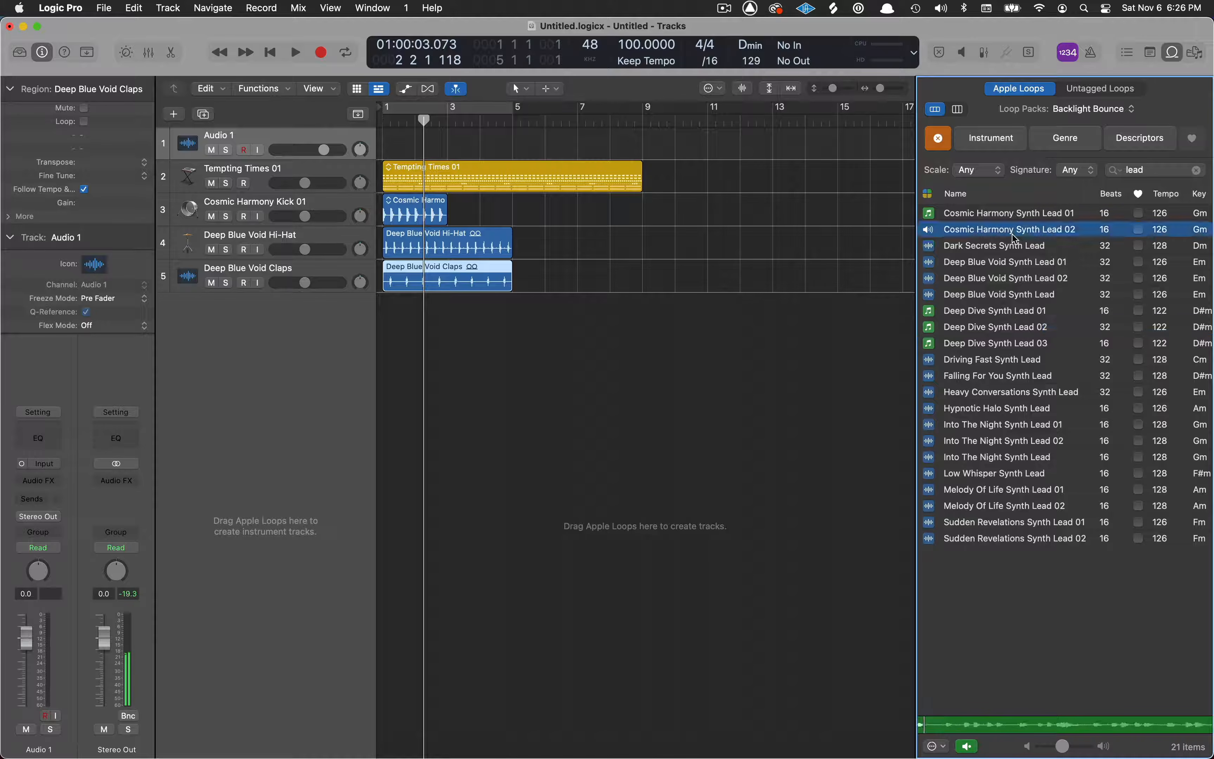
drag(1014, 232, 380, 352)
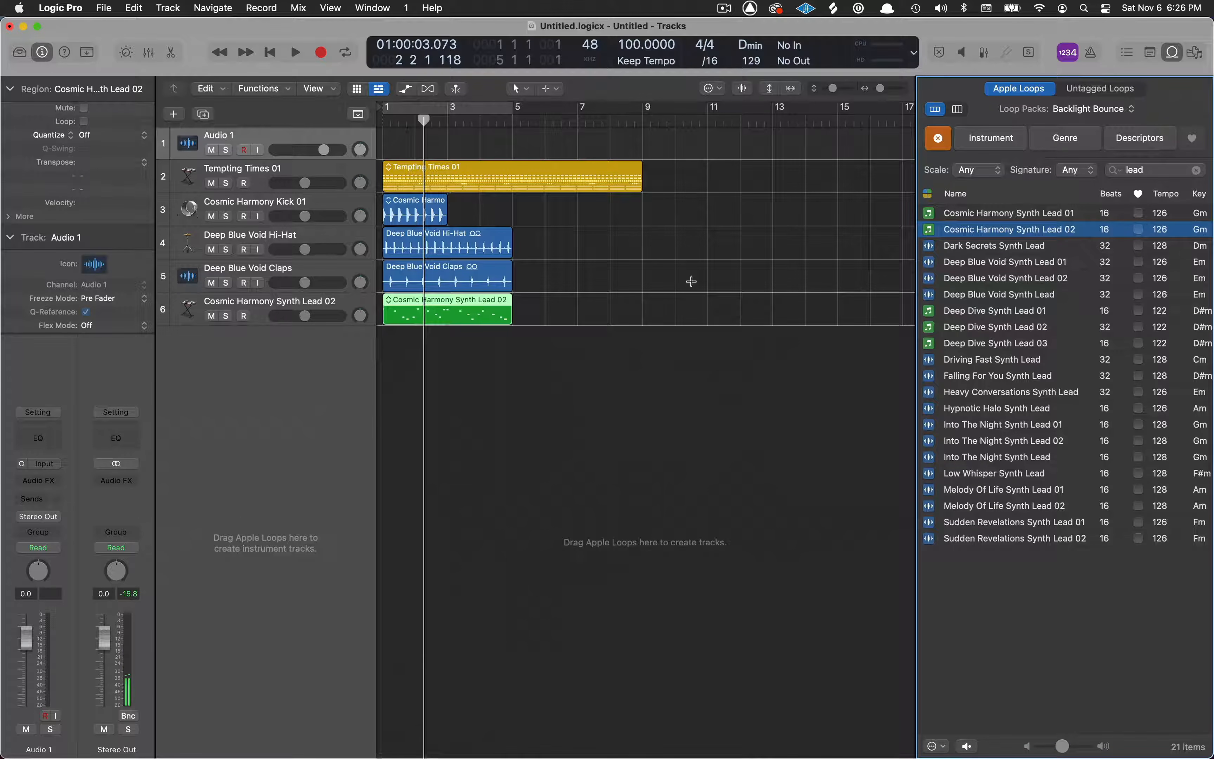
Step: Clear the loop search and play the arrangement from bar 1
click(1197, 171)
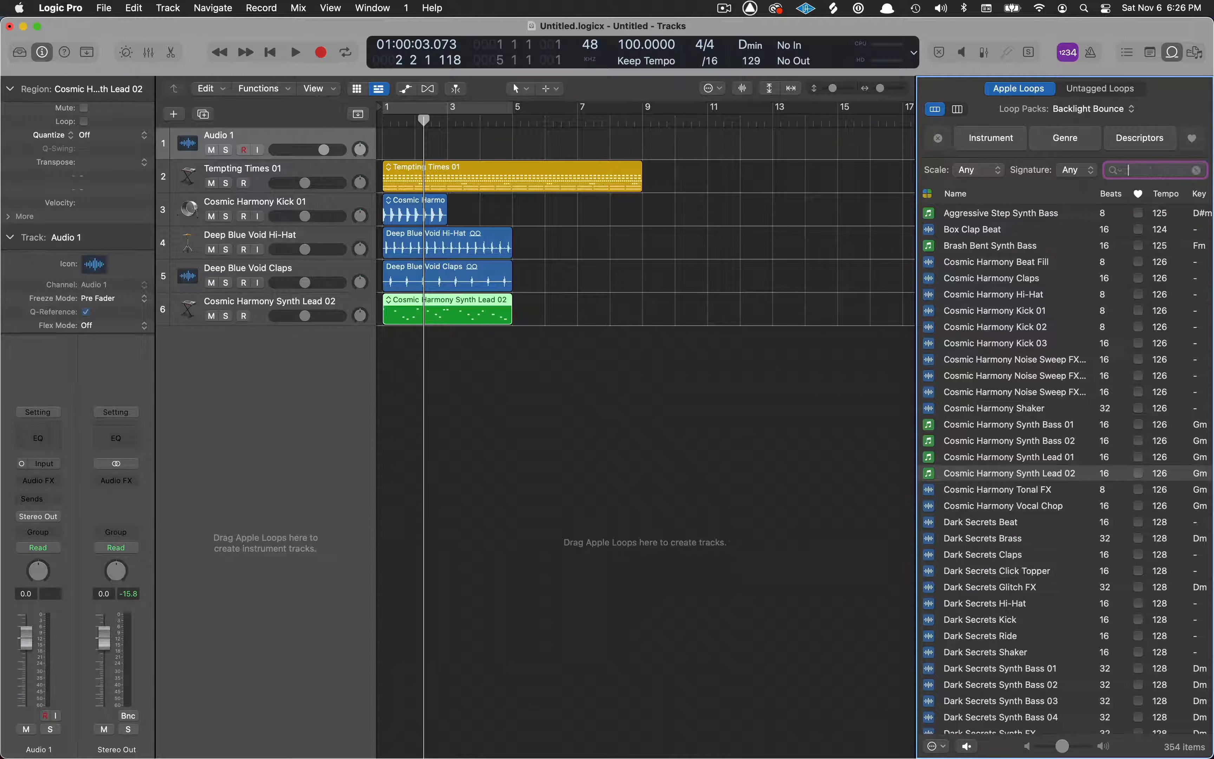
click(629, 404)
key(Return)
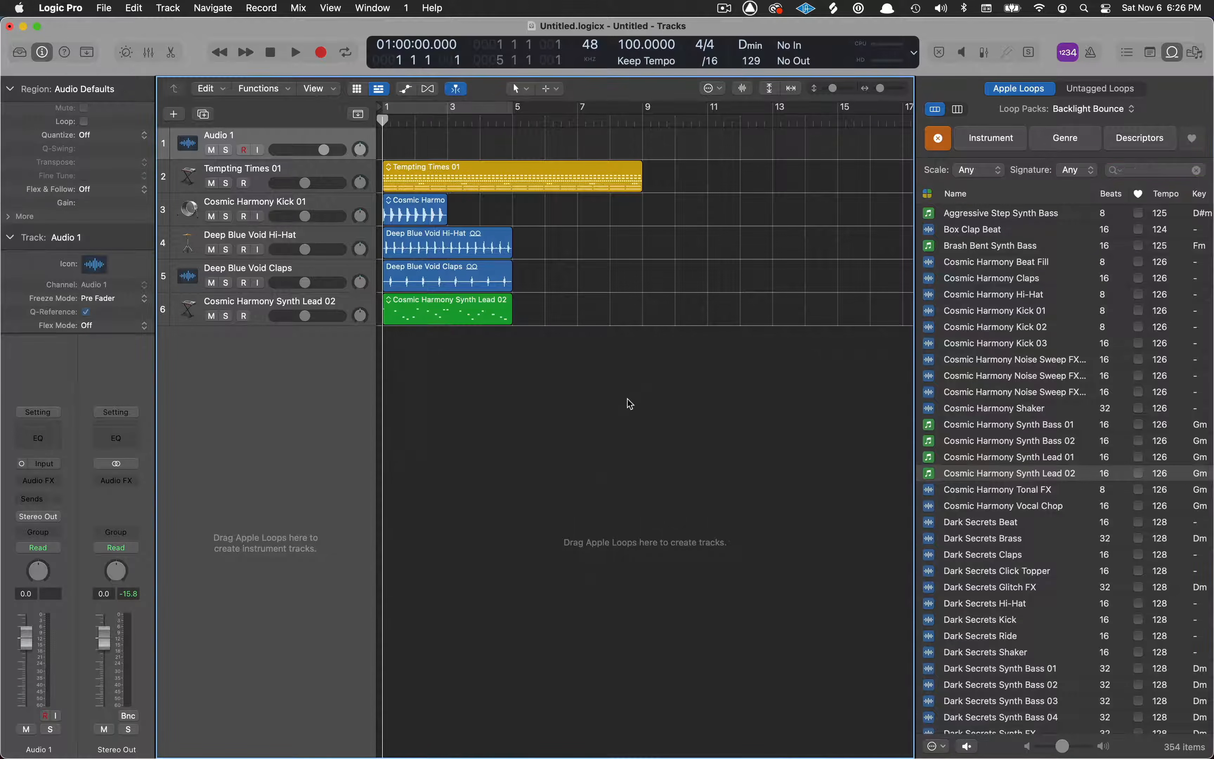
key(space)
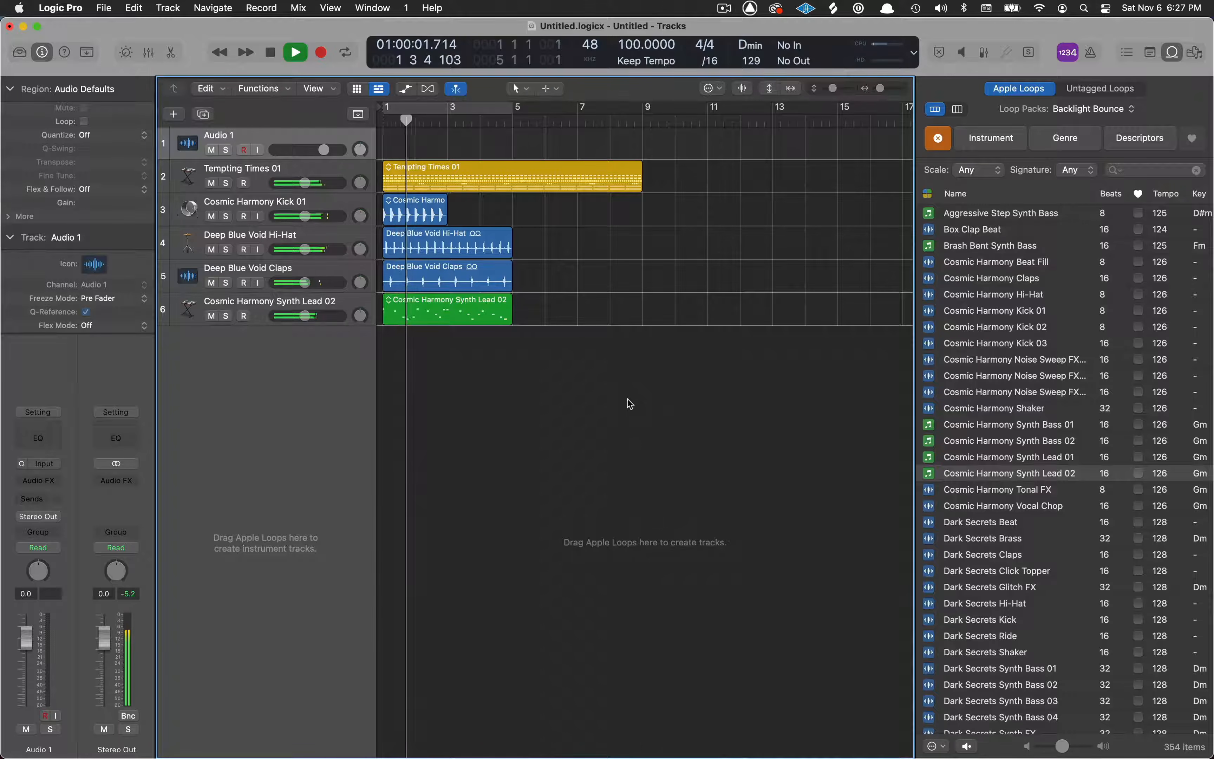
key(space)
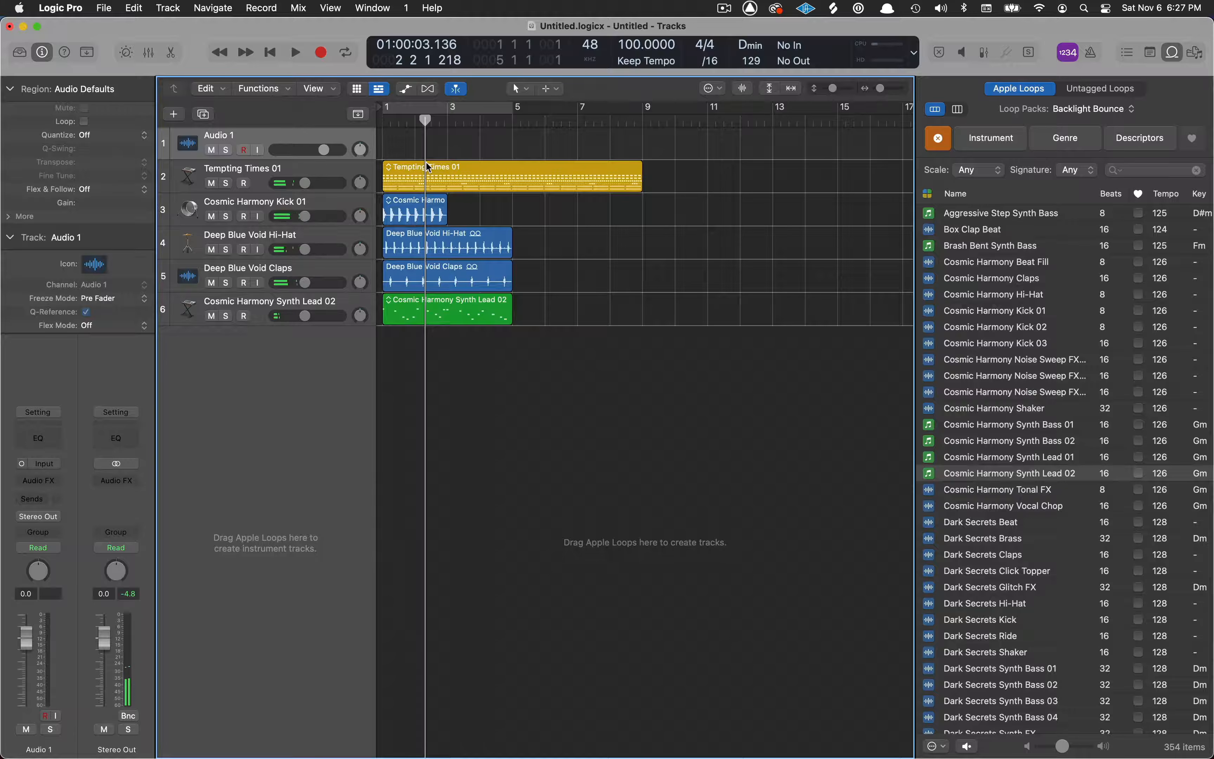
Step: Move the Tempting Times 01 and Cosmic Harmony Kick 01 regions to bar 5, looping the kick until bar 13
drag(428, 167, 556, 164)
click(410, 206)
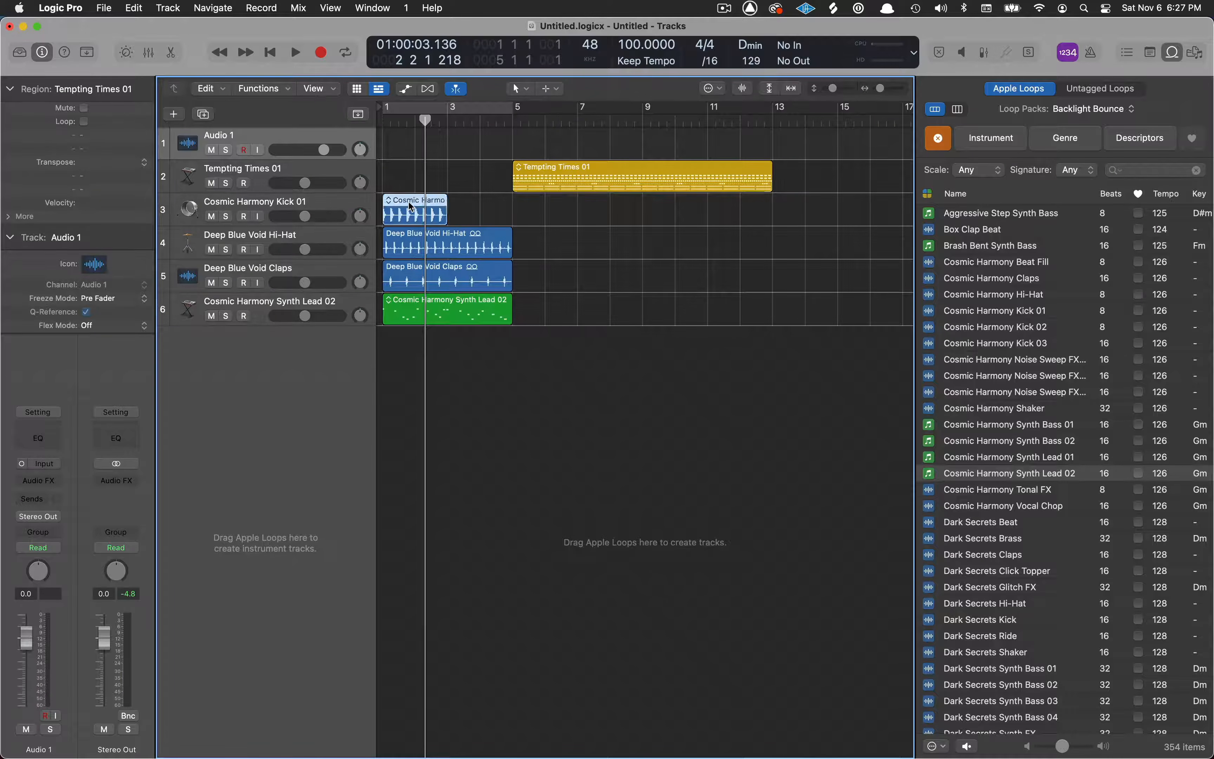
drag(410, 206, 773, 209)
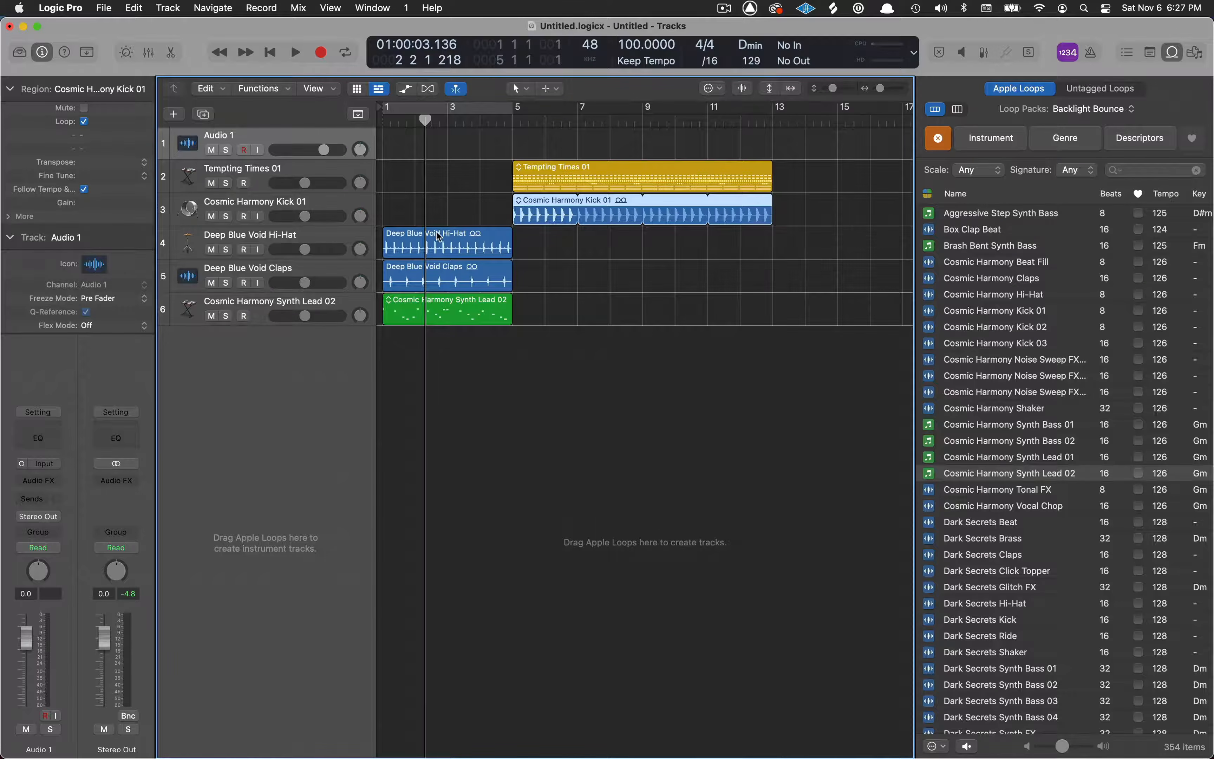
Step: Move the Deep Blue Void Hi-Hat and Claps regions to bar 5 and loop both until bar 13
drag(438, 235, 570, 237)
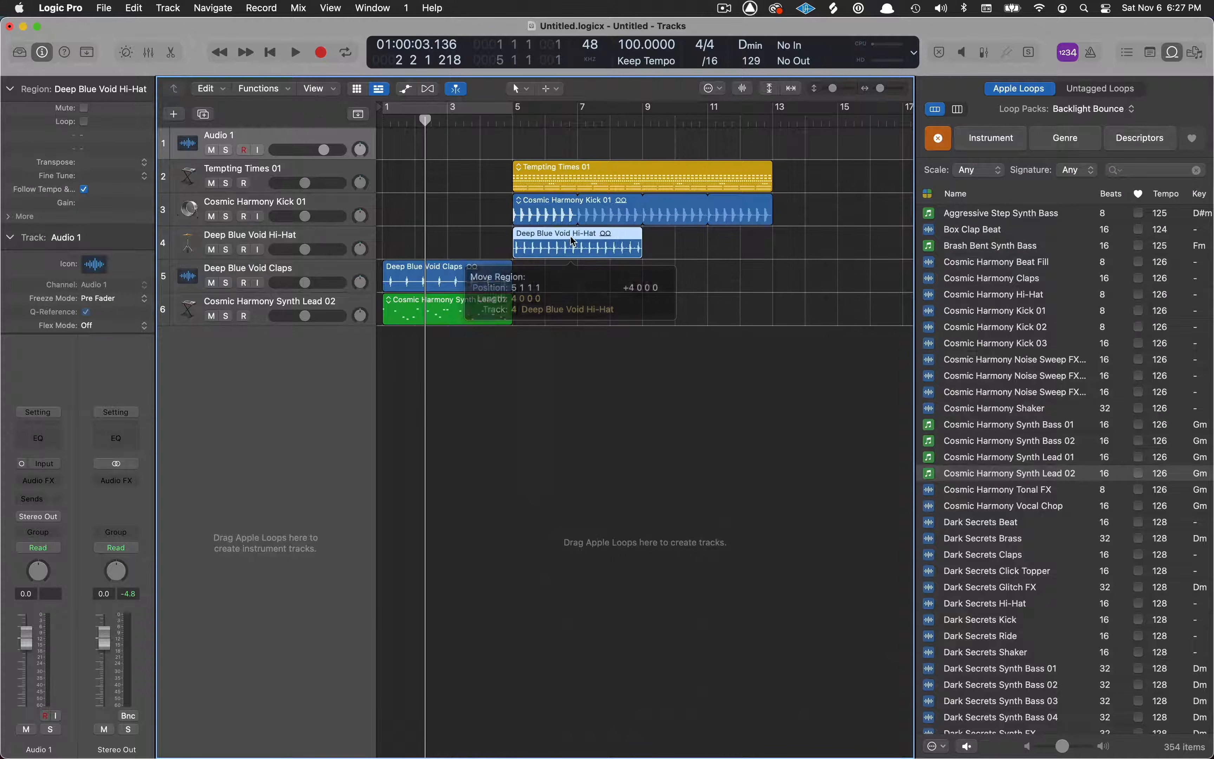
drag(642, 247, 772, 251)
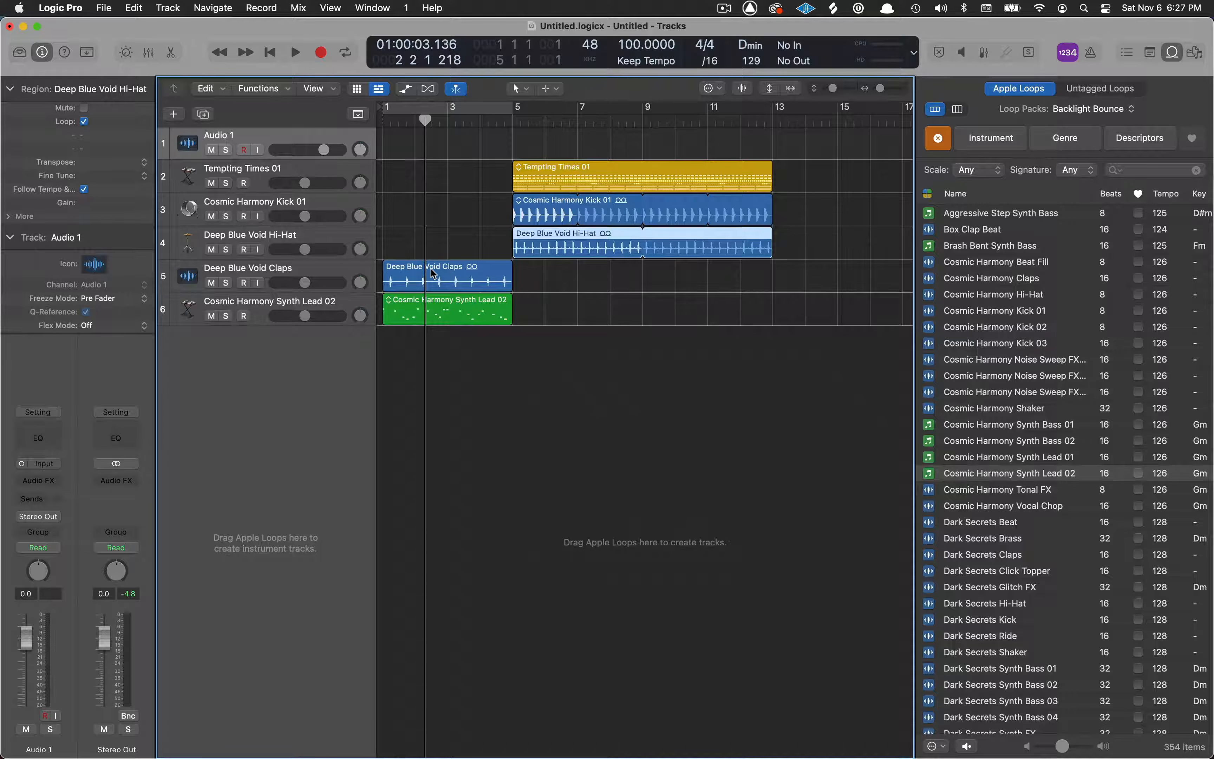
drag(433, 274, 564, 273)
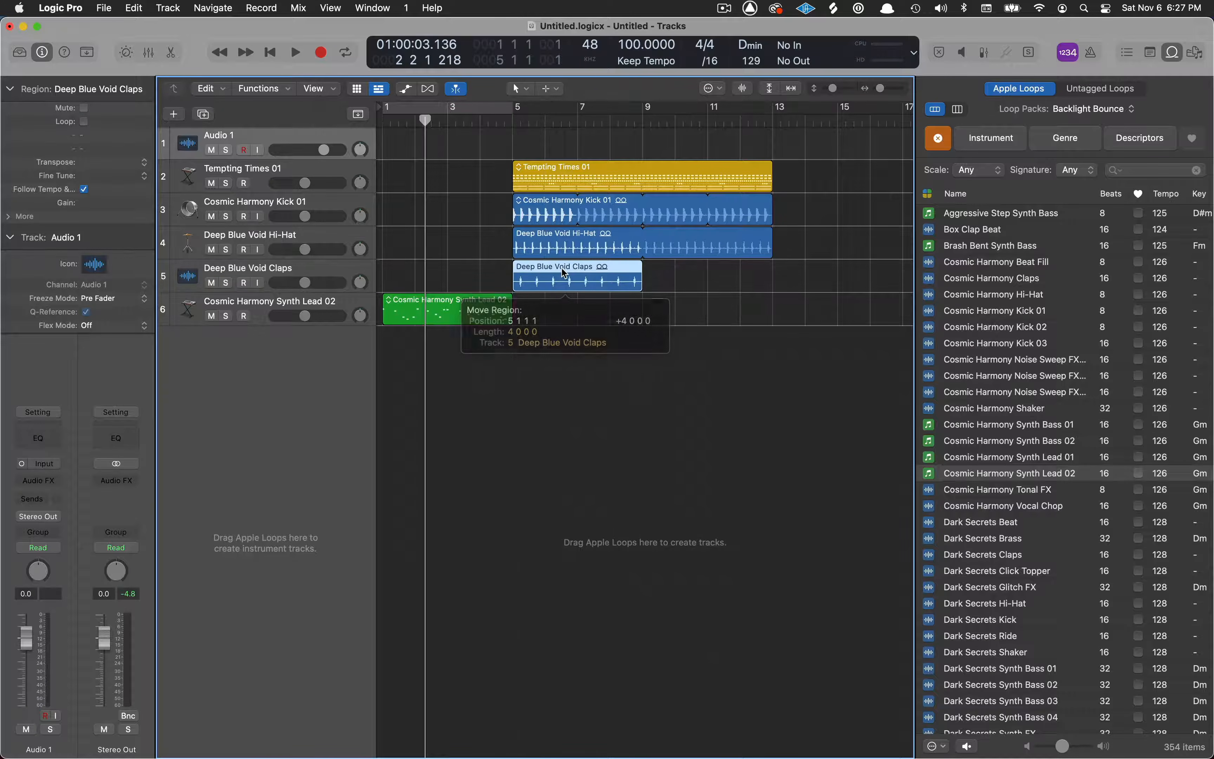
drag(643, 277, 773, 279)
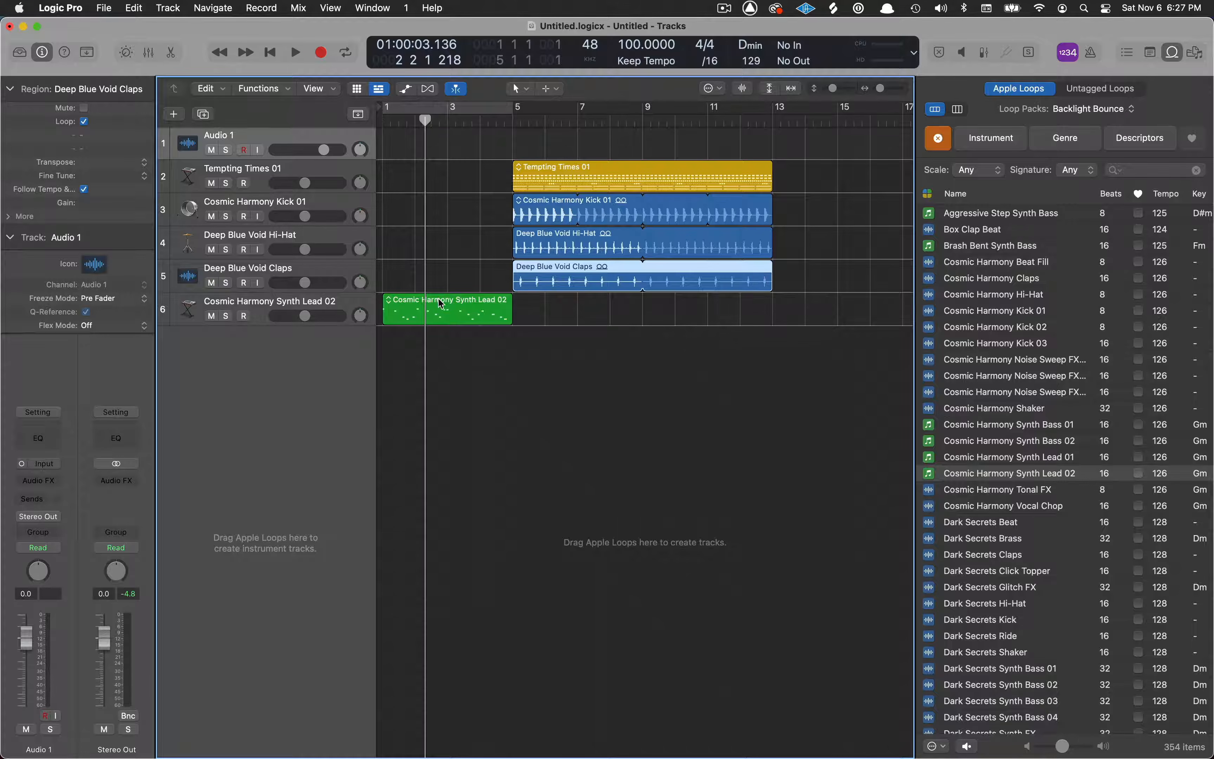
Step: Move the synth lead region to bar 5, shorten it to two bars during playback, and copy it to bar 9
drag(439, 302, 570, 304)
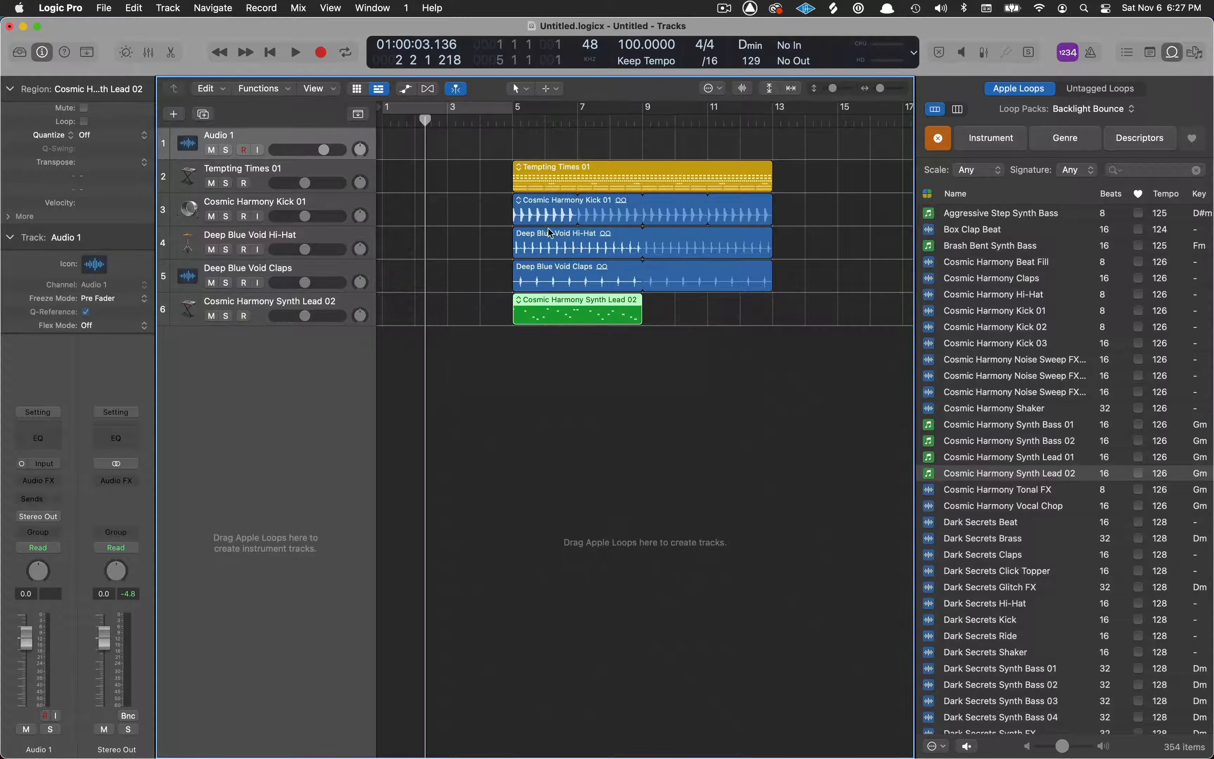
click(517, 119)
key(space)
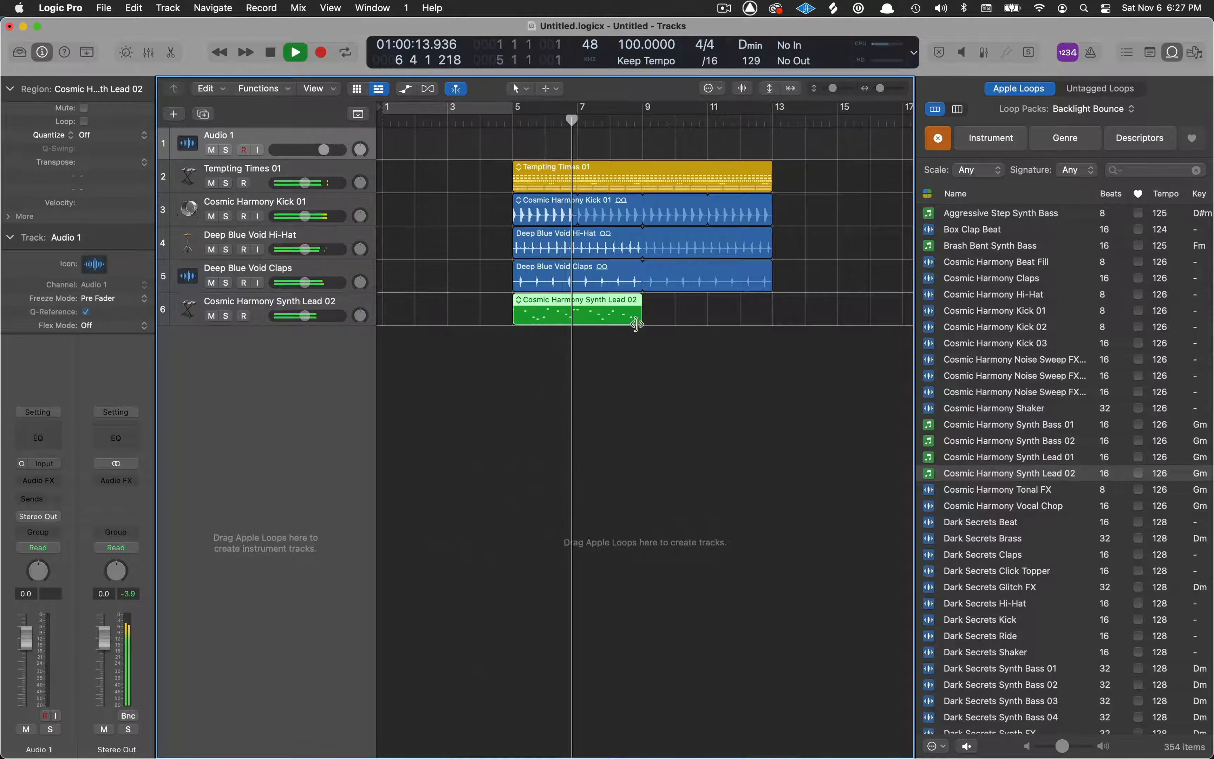
drag(637, 324, 679, 313)
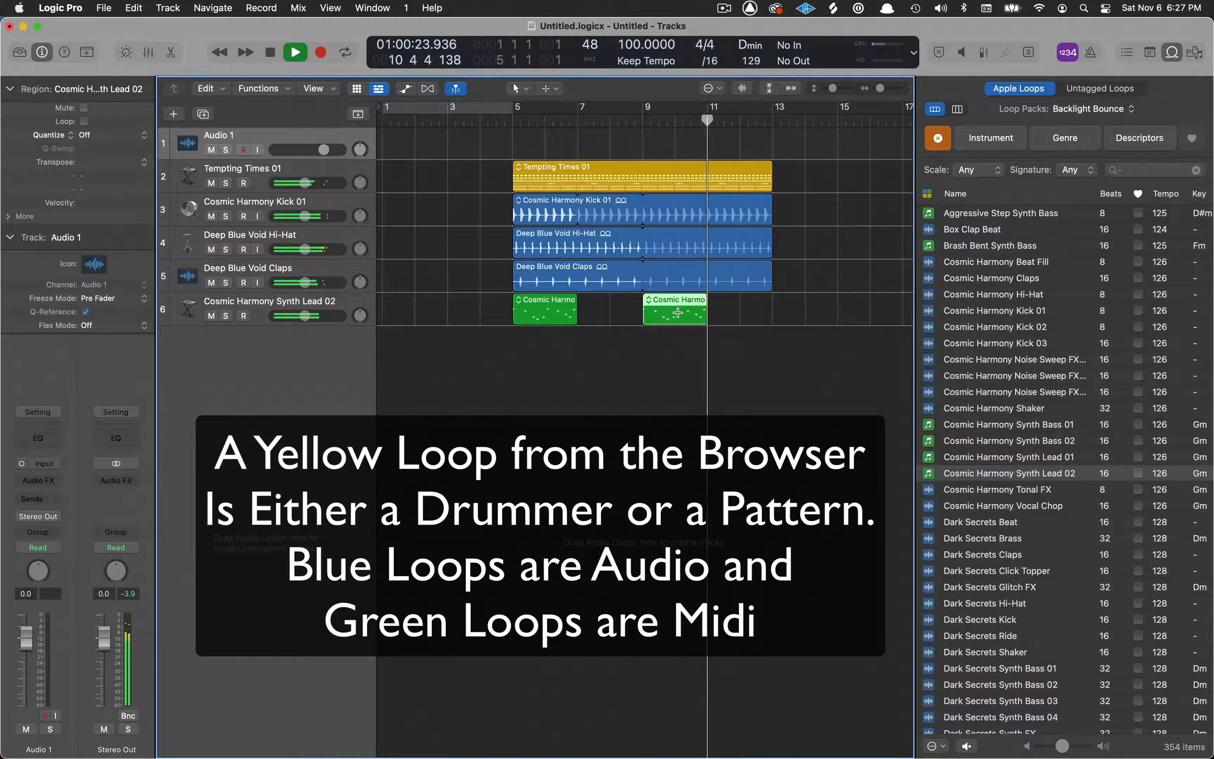
key(space)
Step: Search the pack for "vocal", preview the first two loops, and add Dark Secrets Vocal Chop on a new track at bar 1
click(1146, 169)
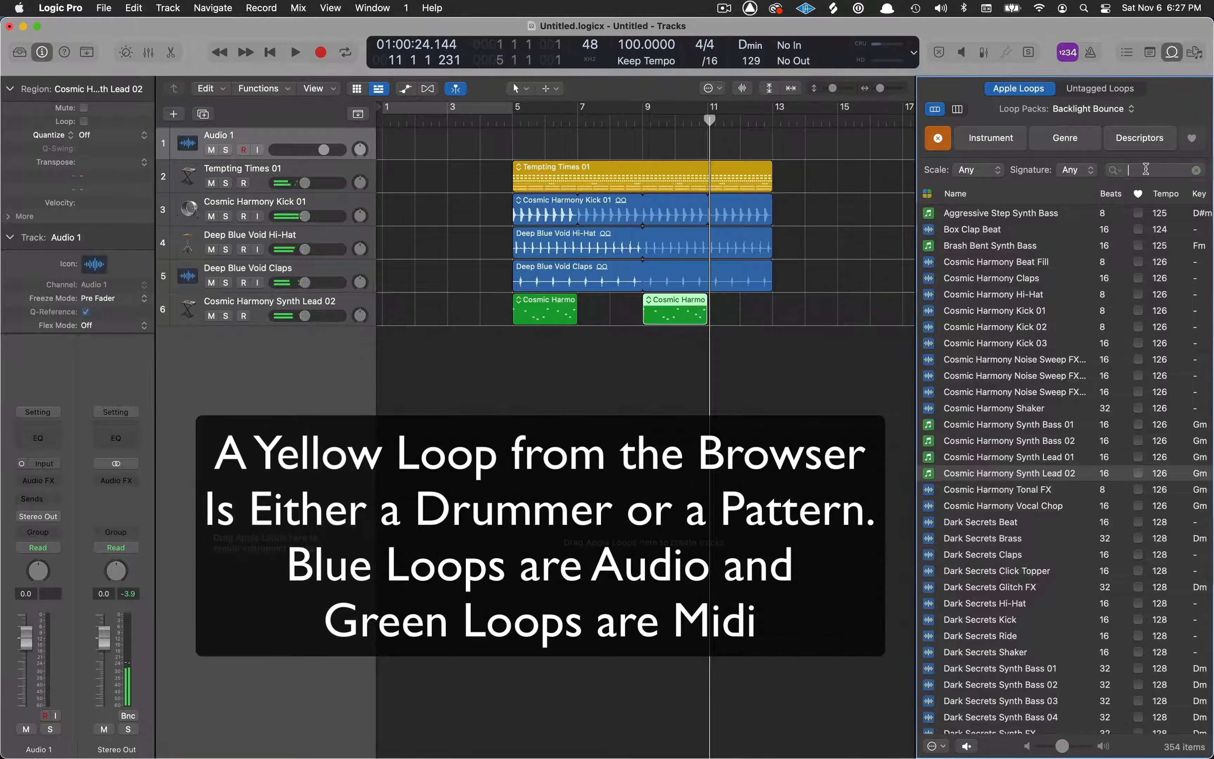
text(voca)
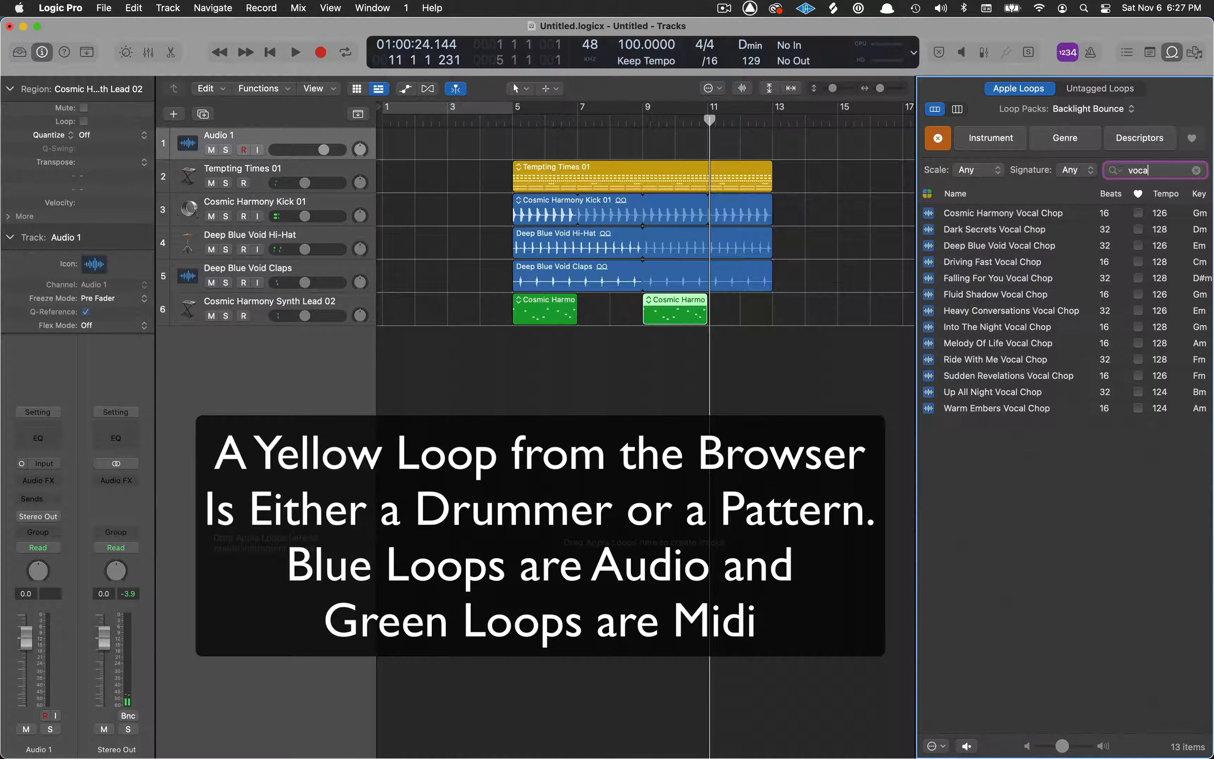
text(l)
click(1026, 217)
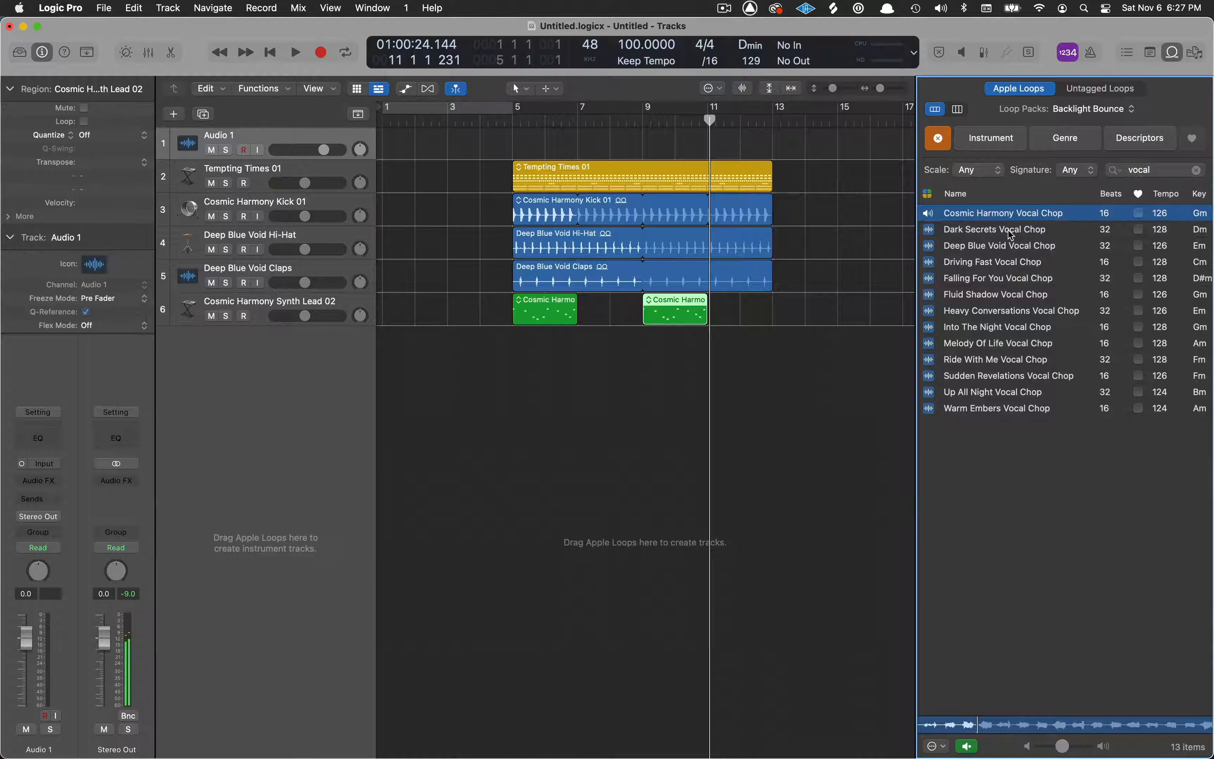
click(1009, 231)
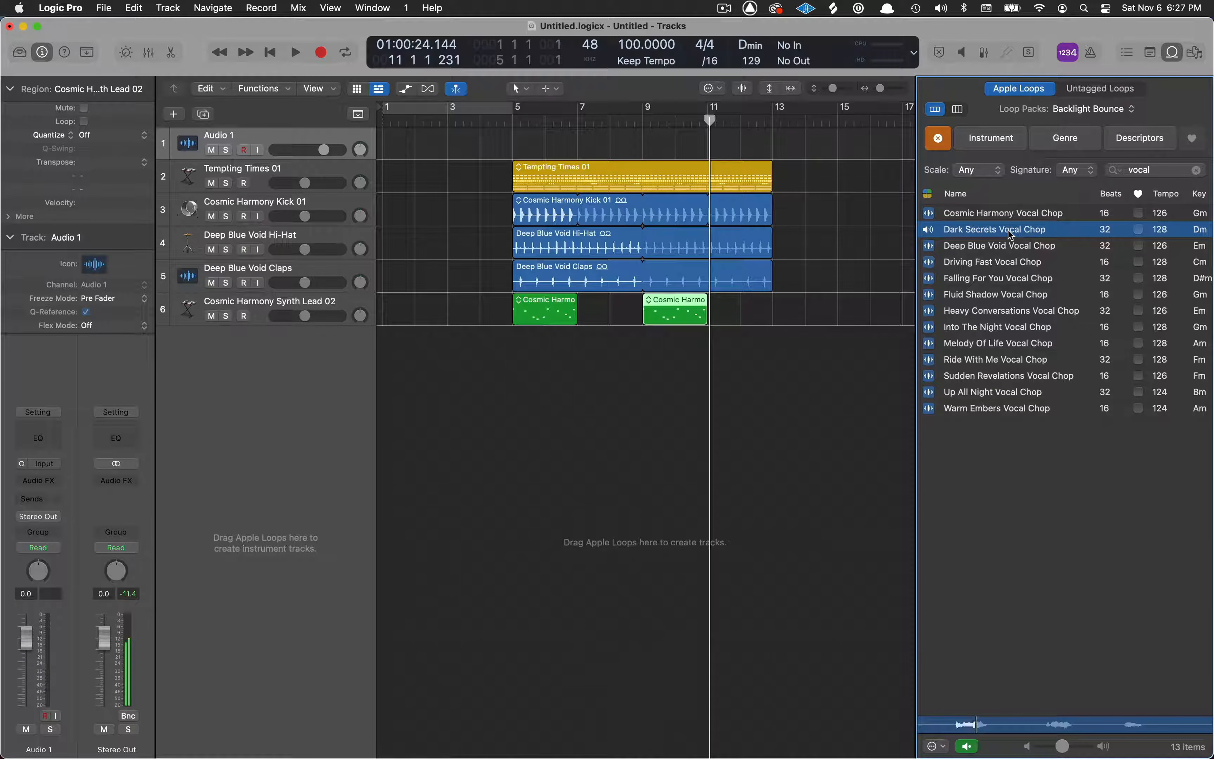
drag(1010, 234, 384, 383)
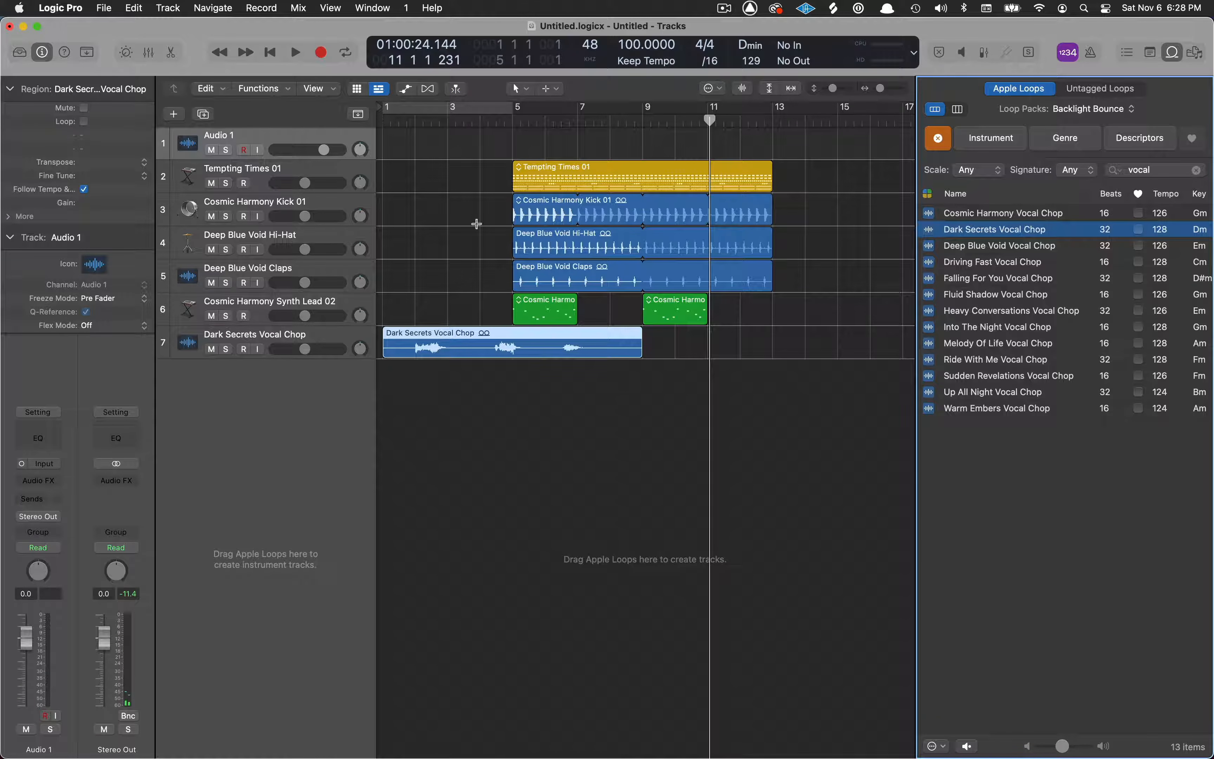
Step: Play the arrangement from bar 4 to hear the vocal chop lead into the drums
click(480, 120)
key(space)
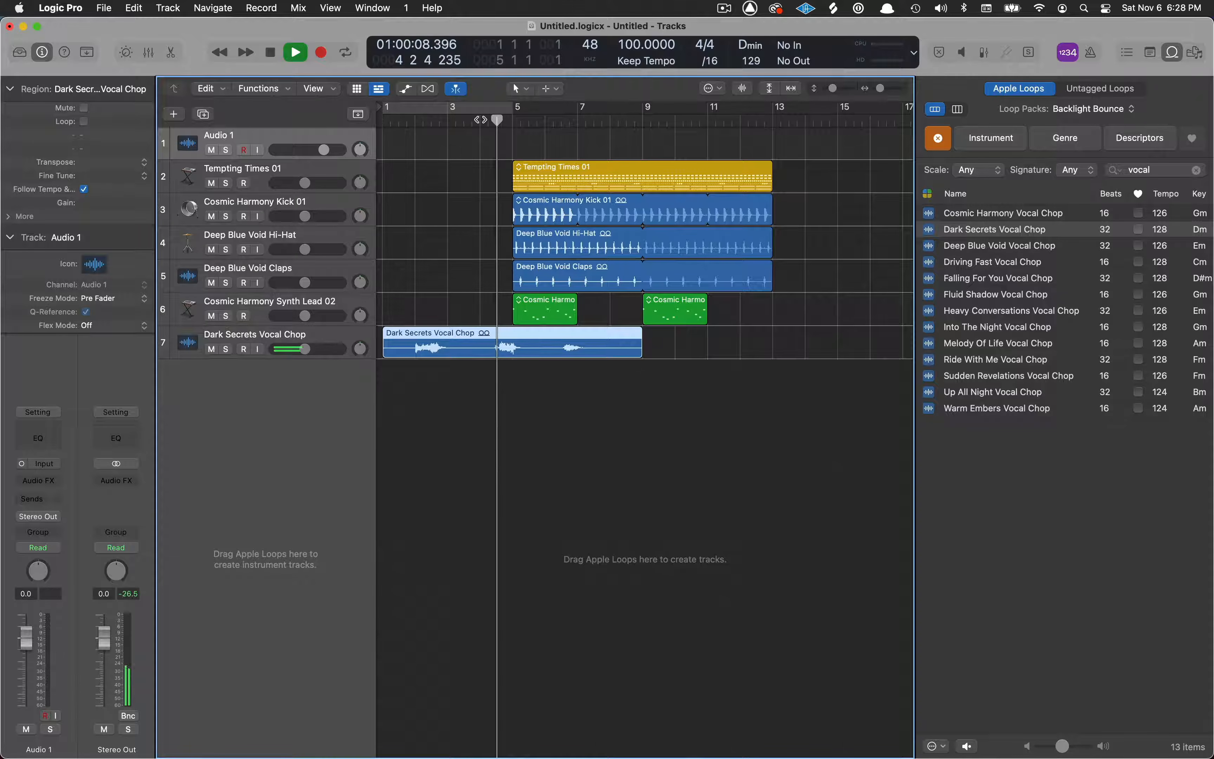
key(space)
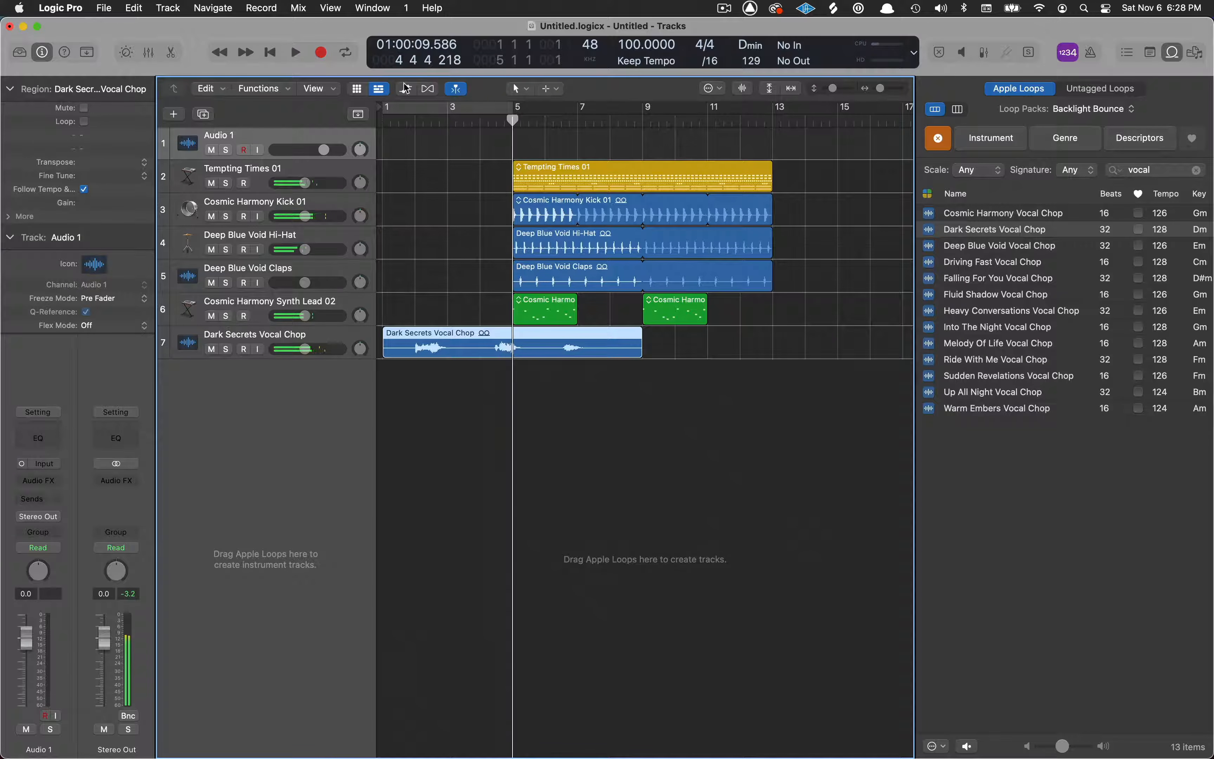
Step: Select all tracks from Tempting Times 01 to Dark Secrets Vocal Chop and lower their volume together to -12.6 dB
click(327, 168)
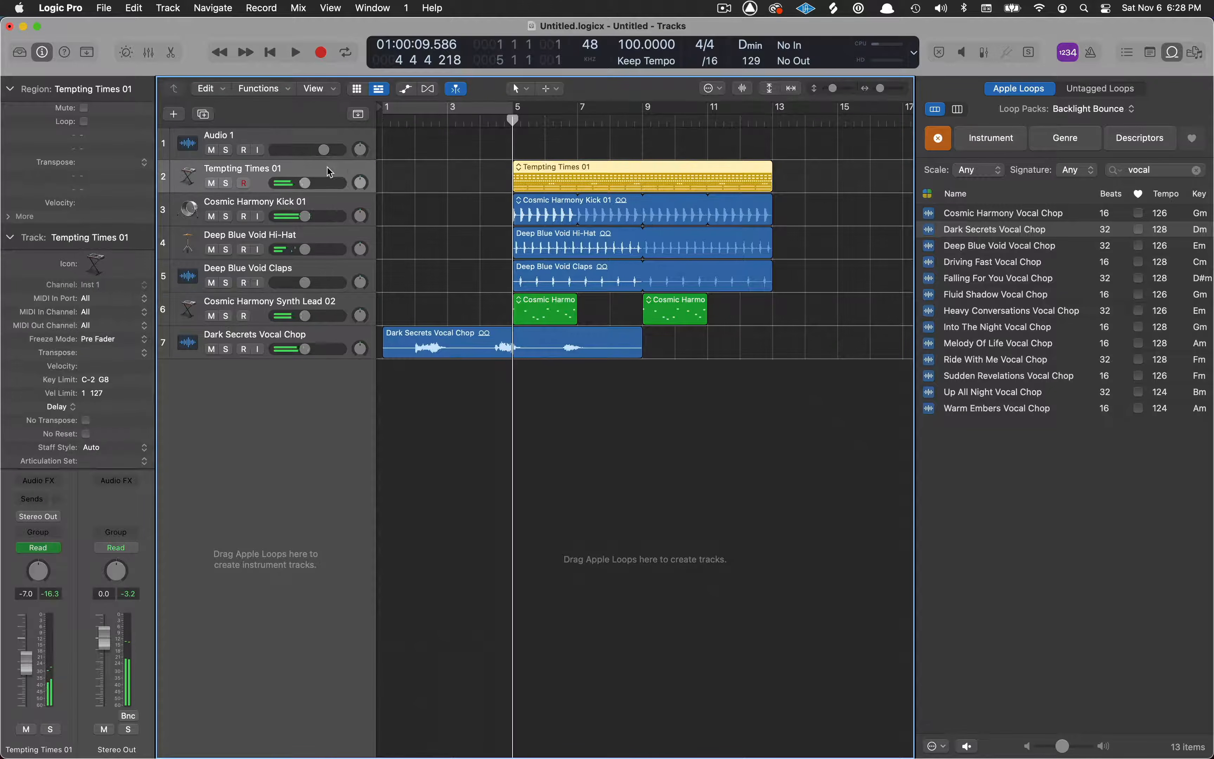
shift+click(326, 331)
drag(304, 349, 297, 349)
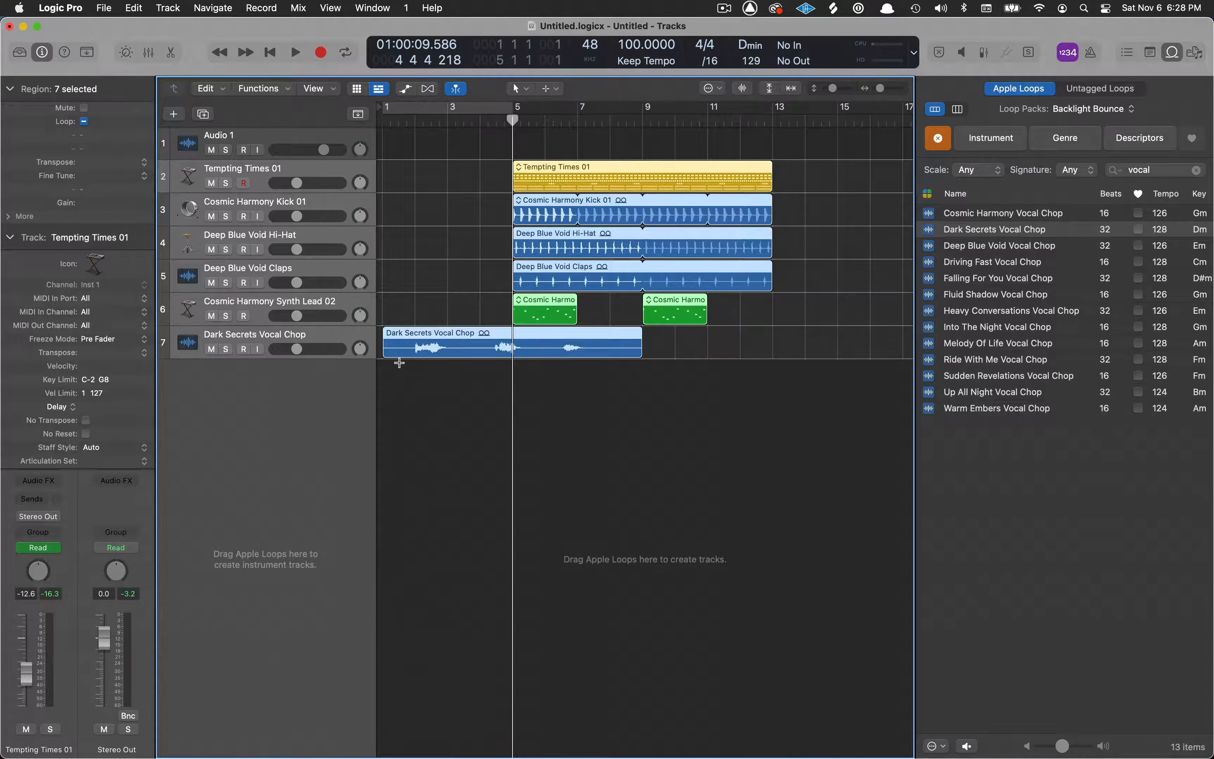
Step: Trim the first phrase off the start of the Dark Secrets Vocal Chop region and move the region to bar 3
click(414, 374)
drag(386, 354, 495, 357)
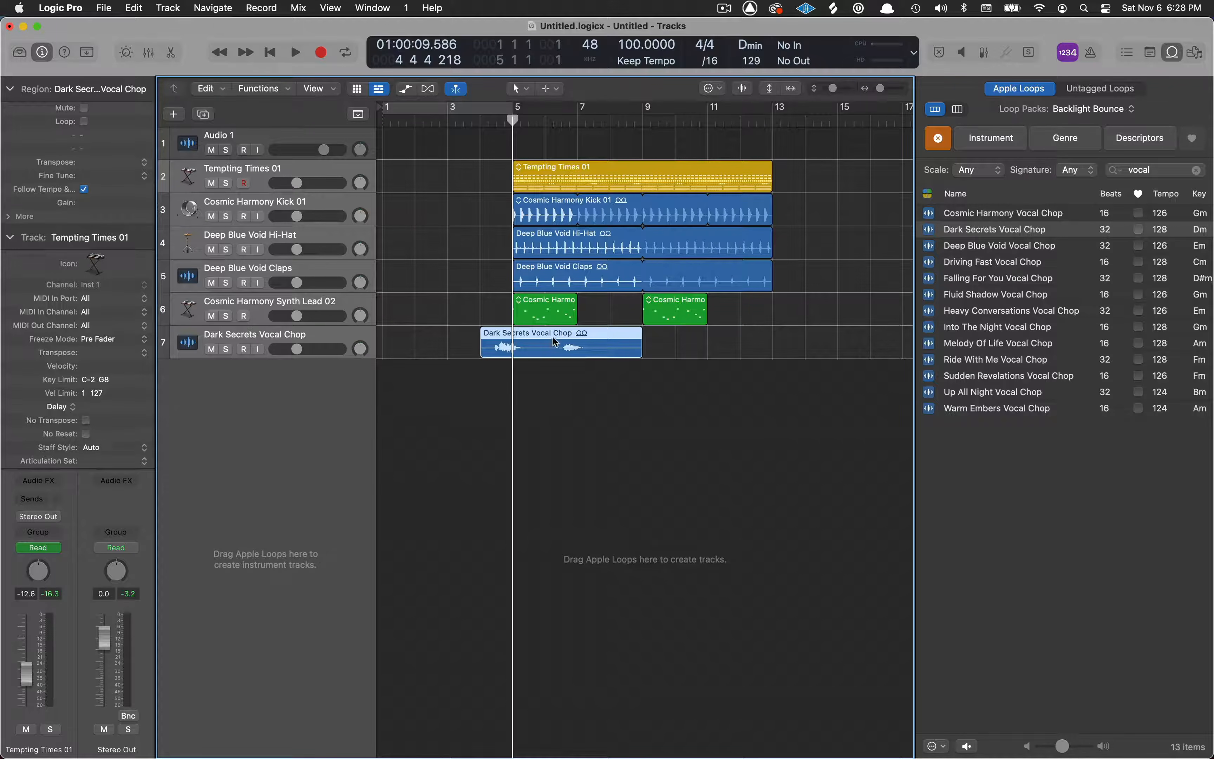
drag(482, 359, 509, 337)
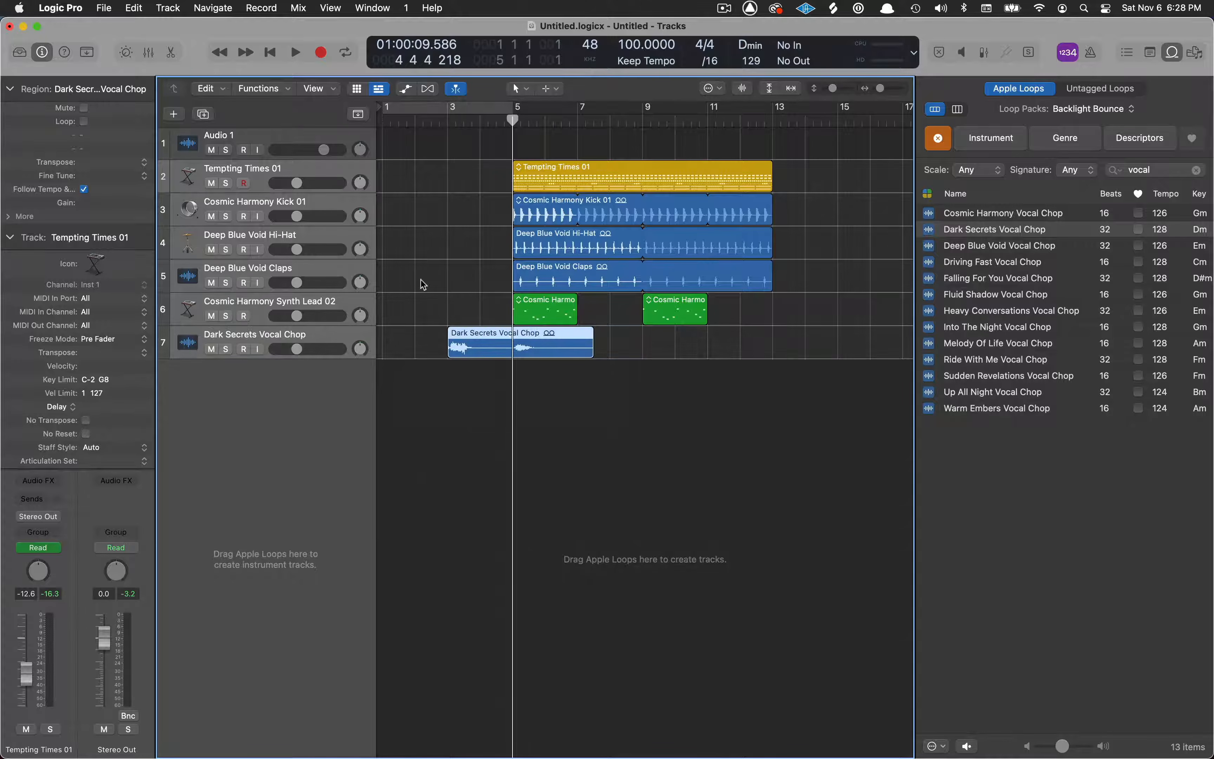
Step: Play from just before bar 3 and shorten the vocal chop region to about one and a half bars, removing its last phrase
click(439, 123)
key(space)
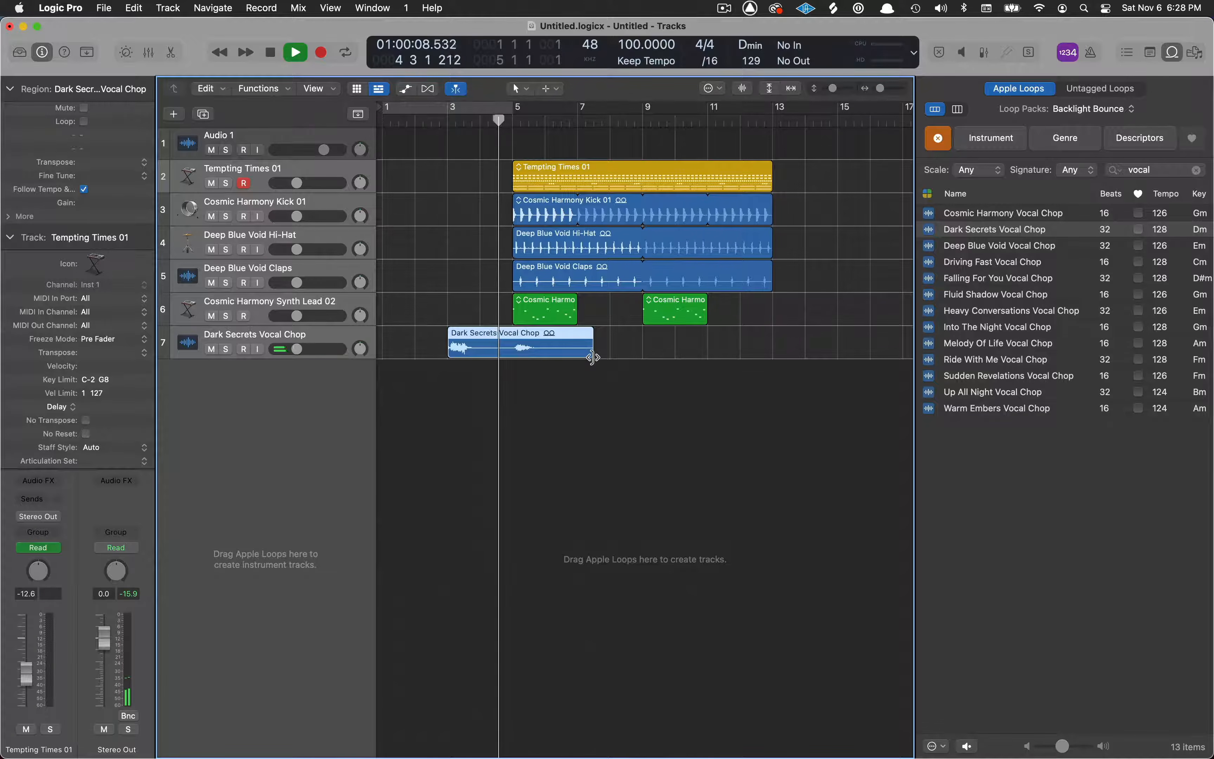
drag(586, 357, 492, 357)
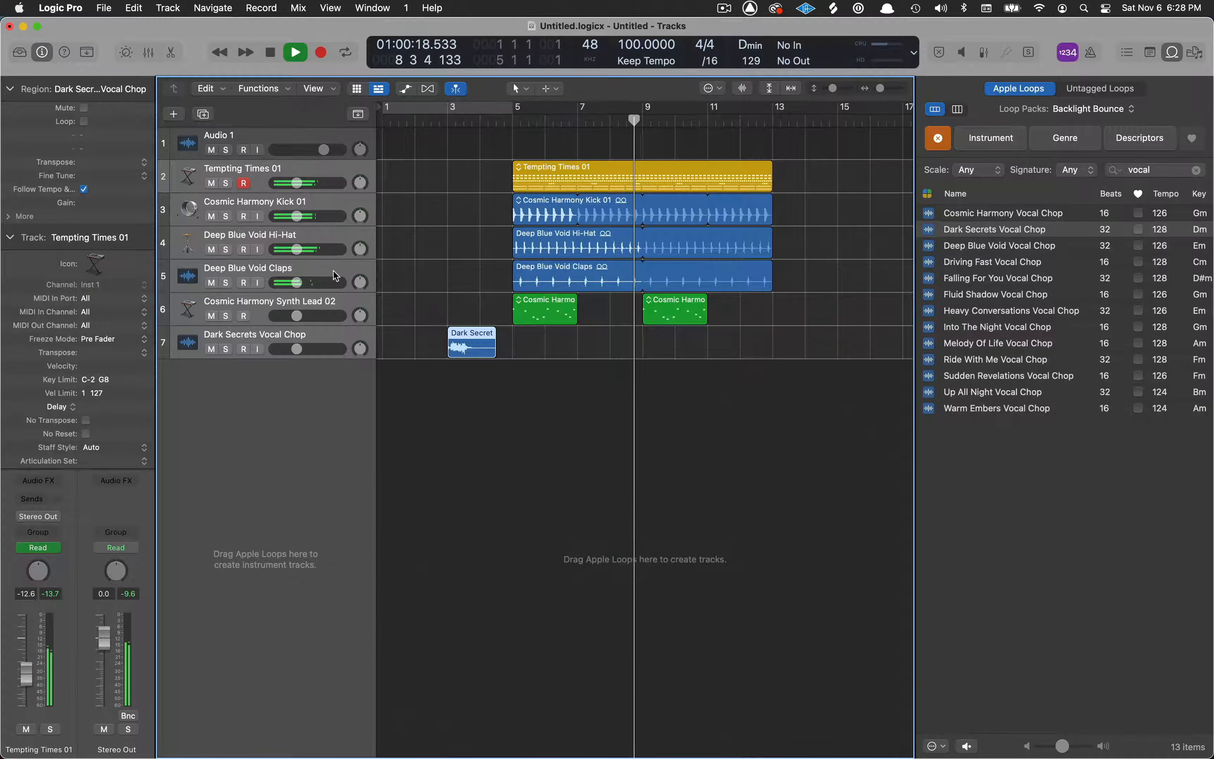
Step: Stop playback and place a copy of the Dark Secrets Vocal Chop region at bar 8 on the same track
key(space)
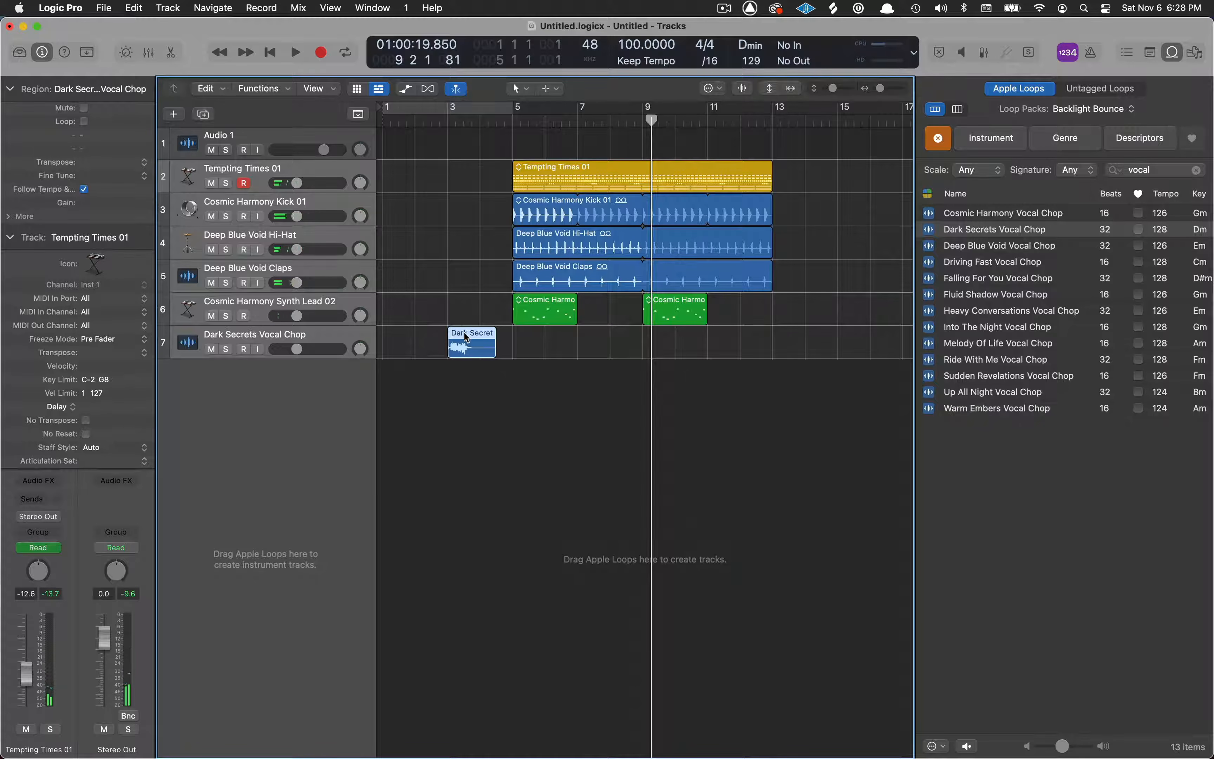
drag(466, 337, 627, 345)
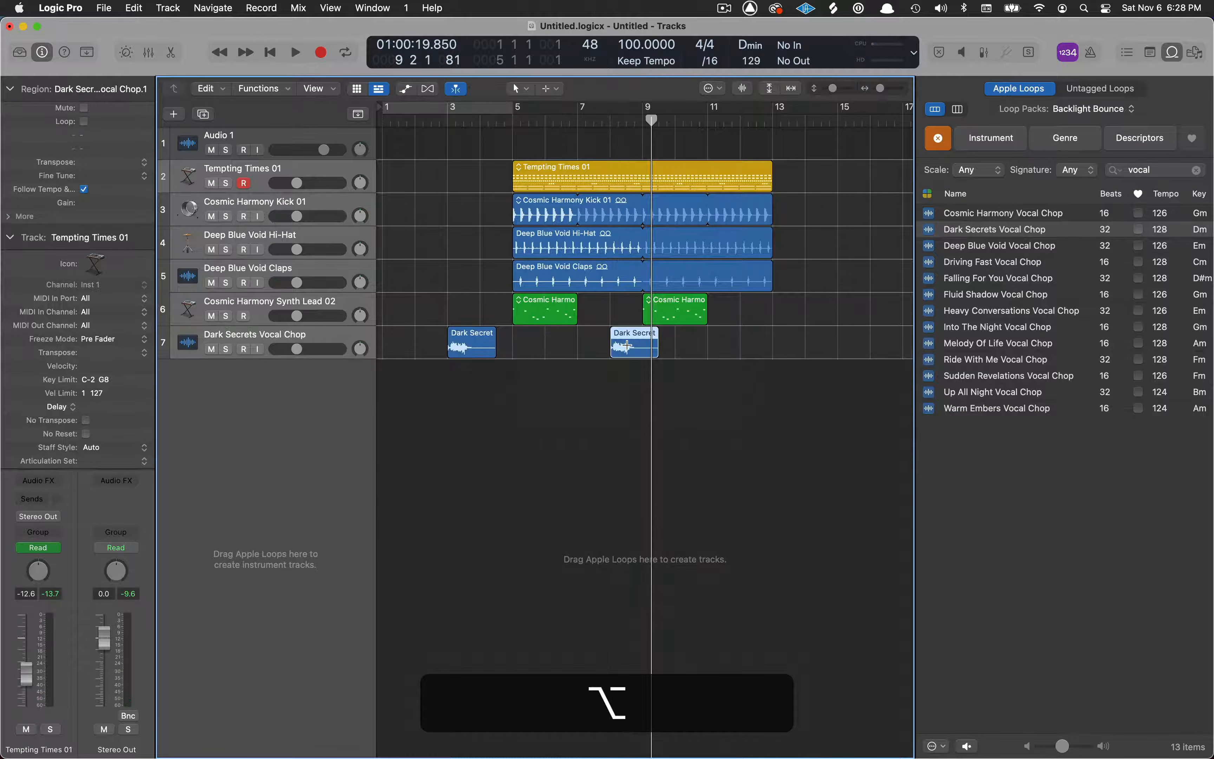
Step: Search the Backlight Bounce loops for "bass", add Brash Bent Synth Bass on a new track at bar 5, and loop it to bar 13
click(1196, 171)
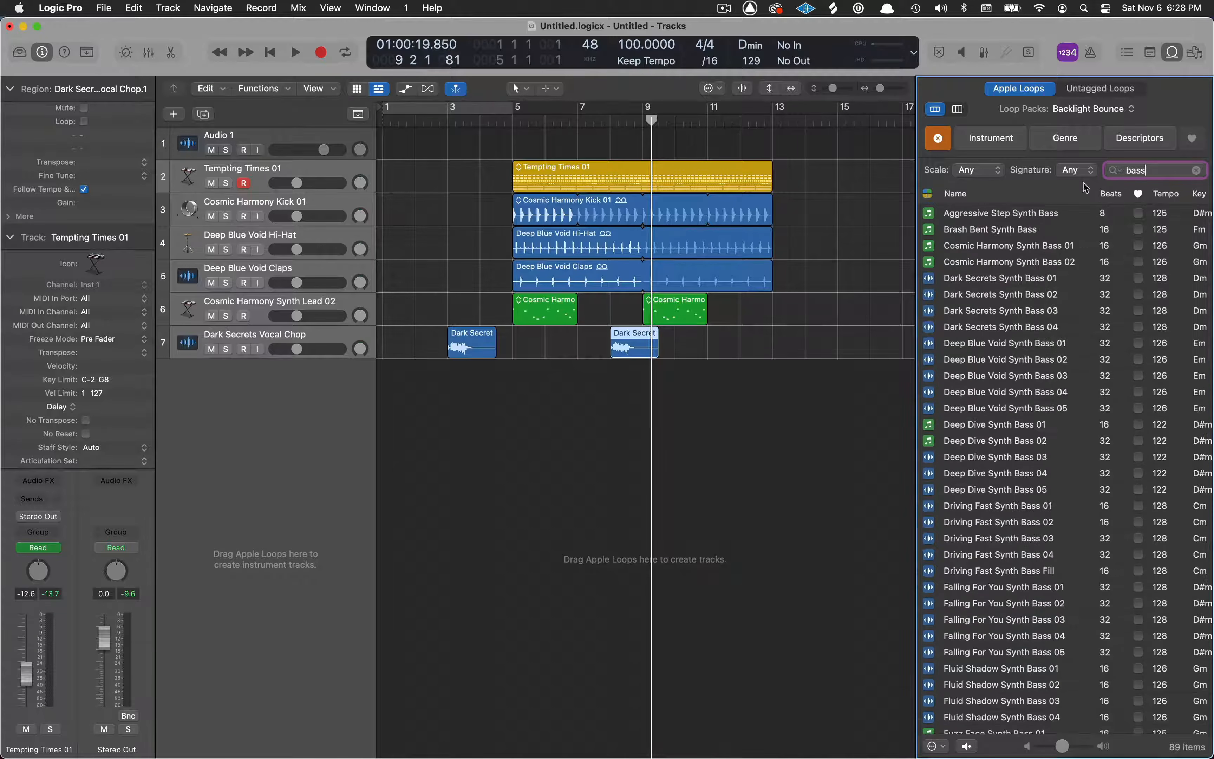
click(1037, 214)
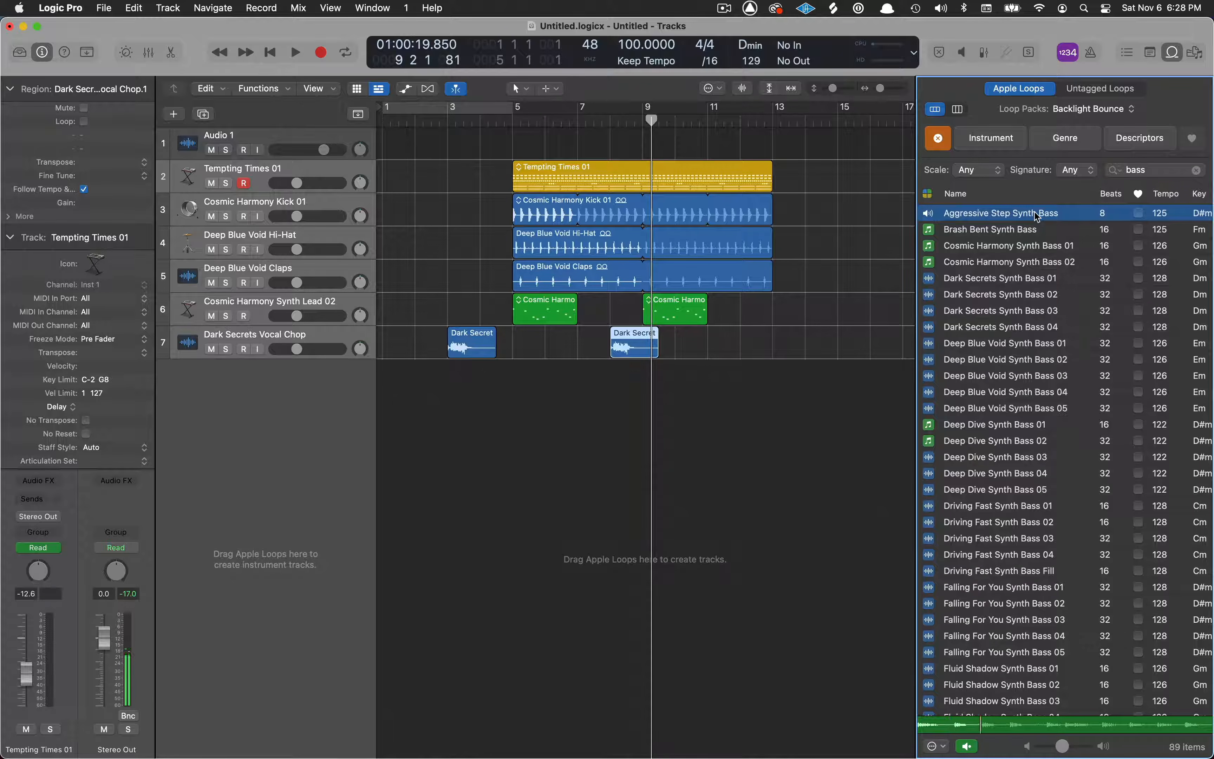
click(1050, 232)
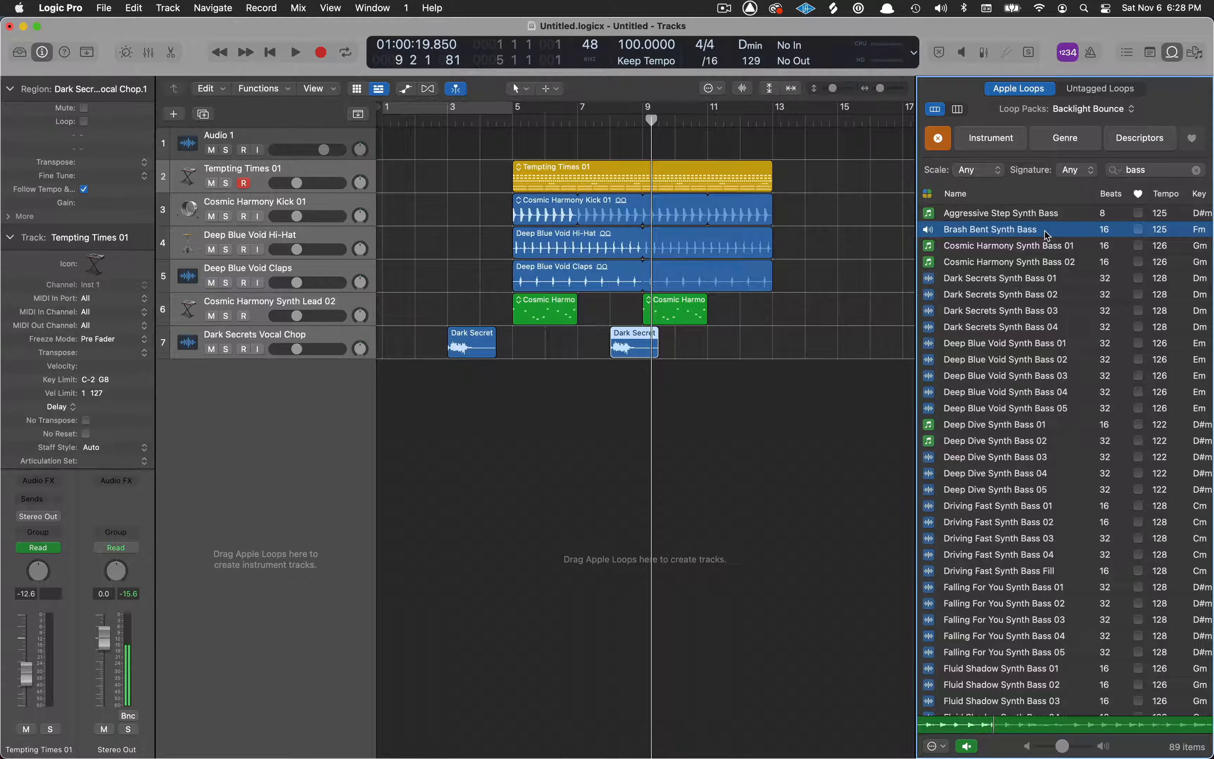
drag(1045, 231, 514, 416)
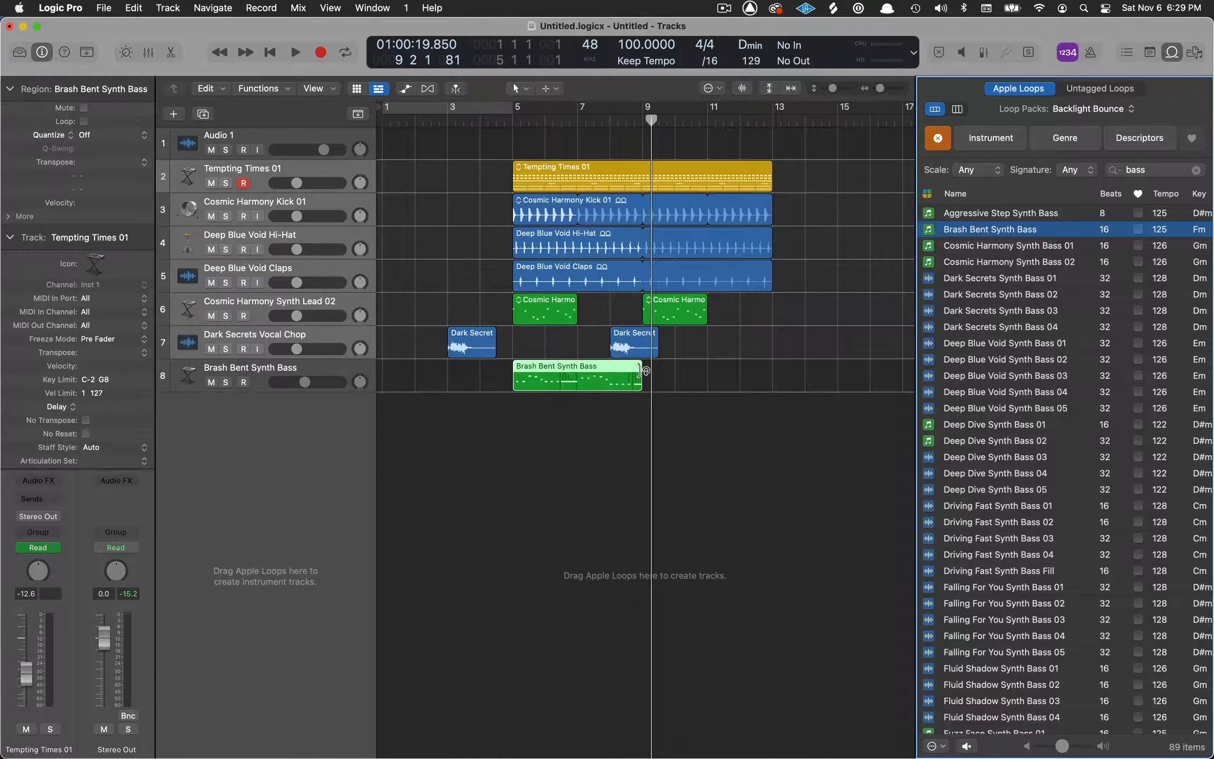
drag(646, 371, 776, 382)
Step: Play the arrangement from bar 5 to hear the synth bass with the other parts
click(515, 118)
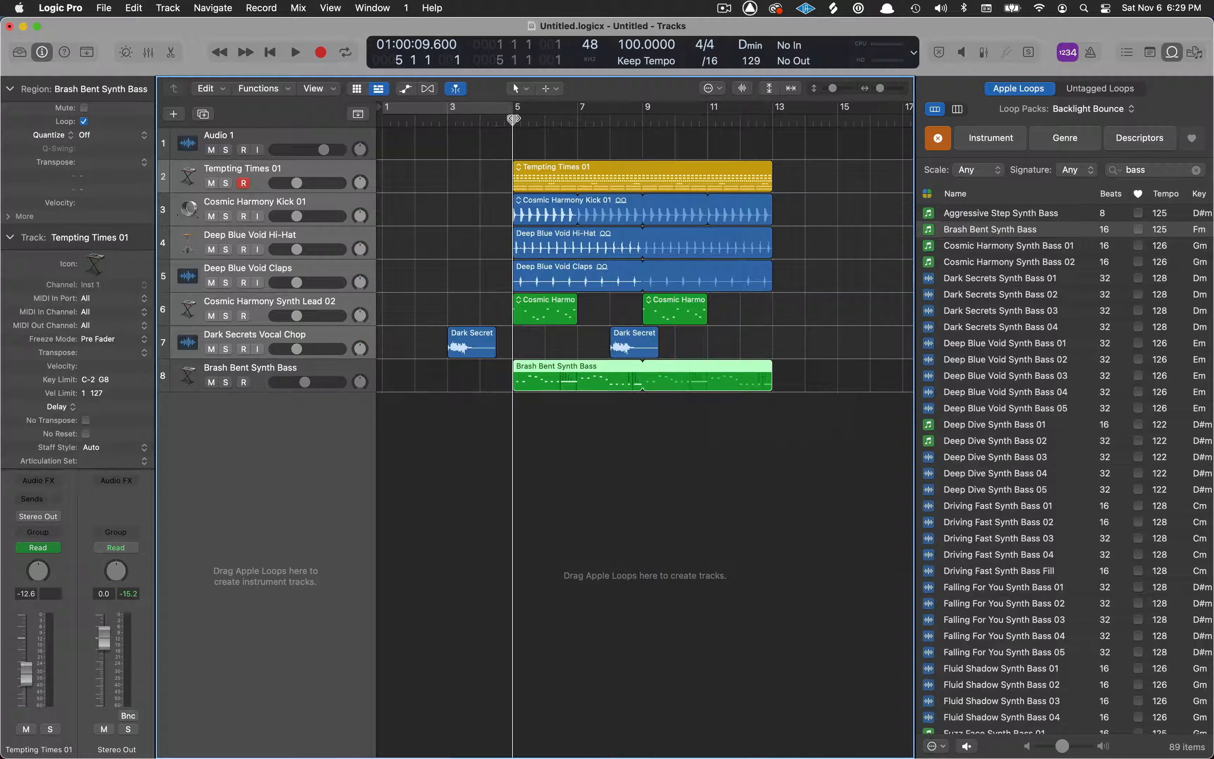
key(space)
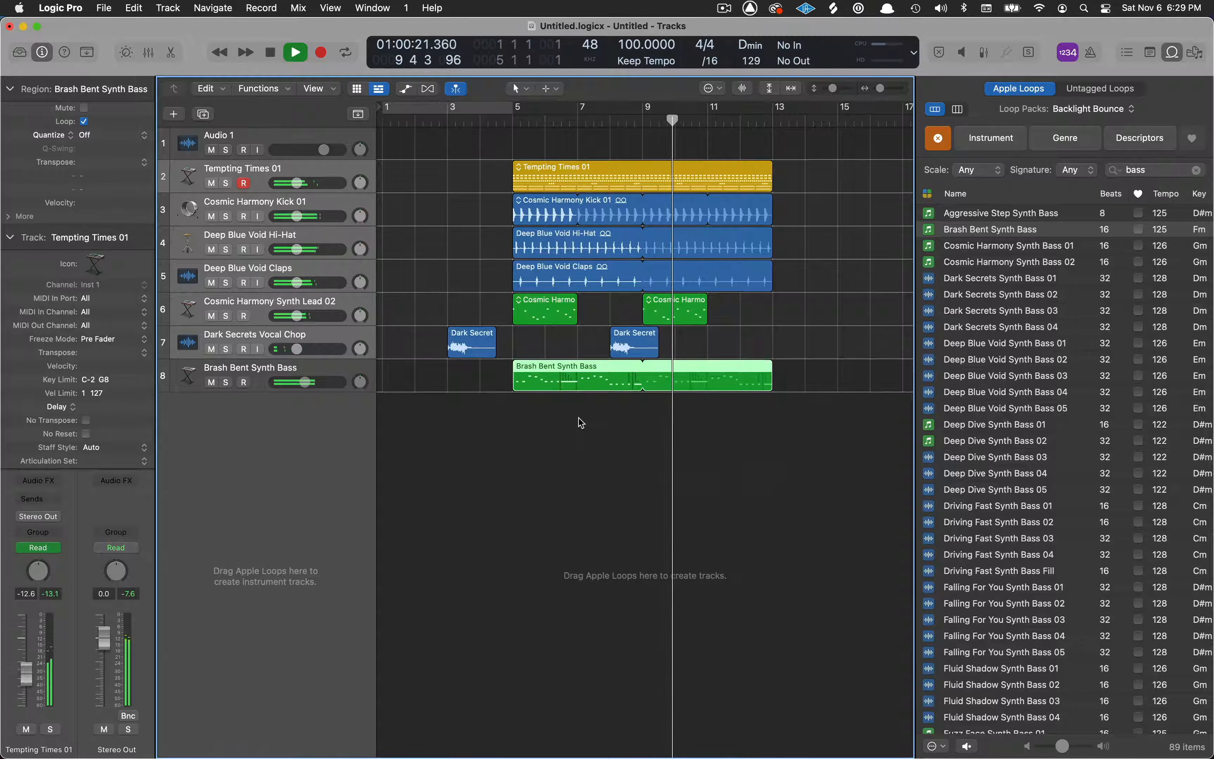
key(space)
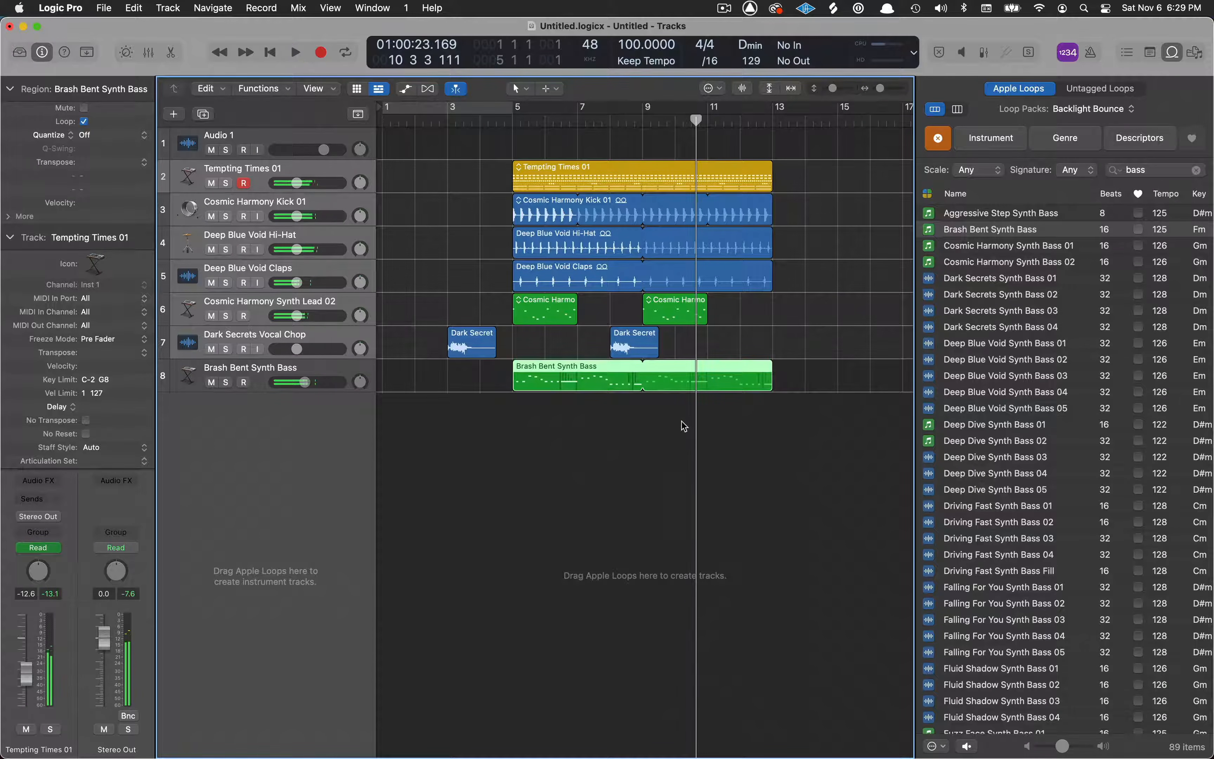
Step: Search the loops for "shaker", audition several, and add Falling For You Shaker on a new track at bar 1
click(1198, 172)
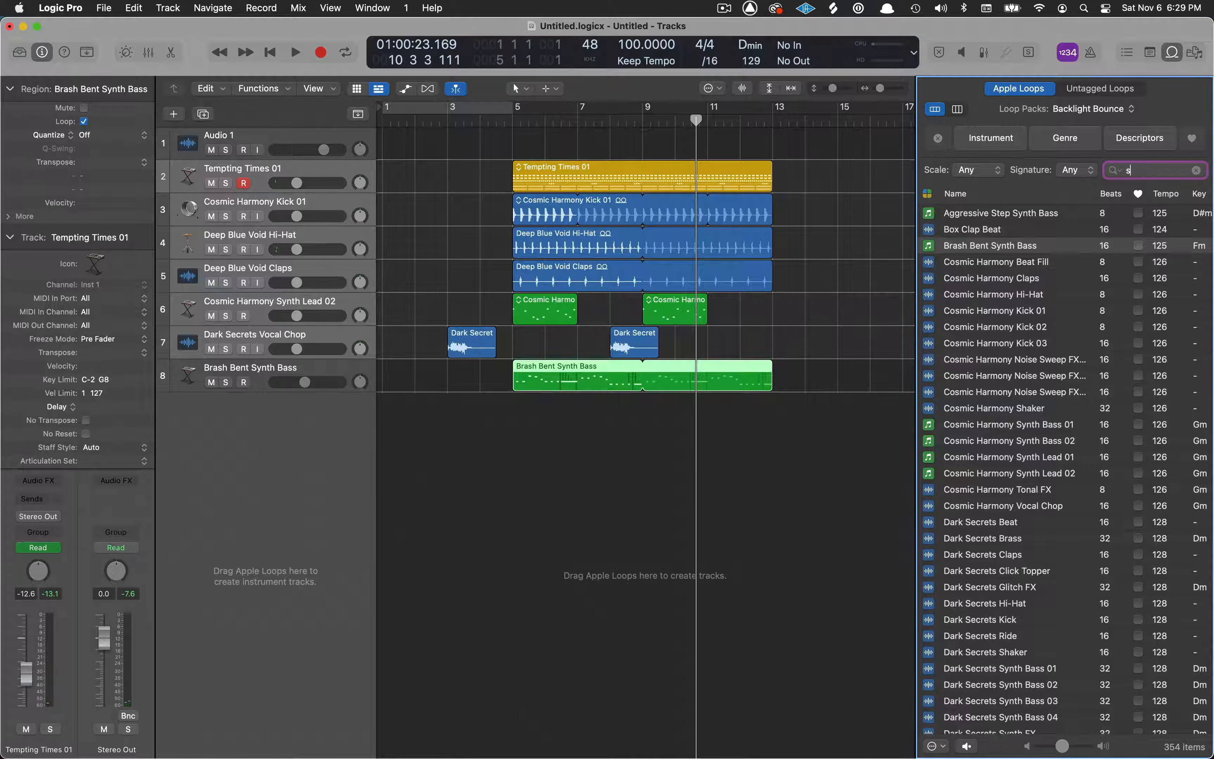
text(shaker)
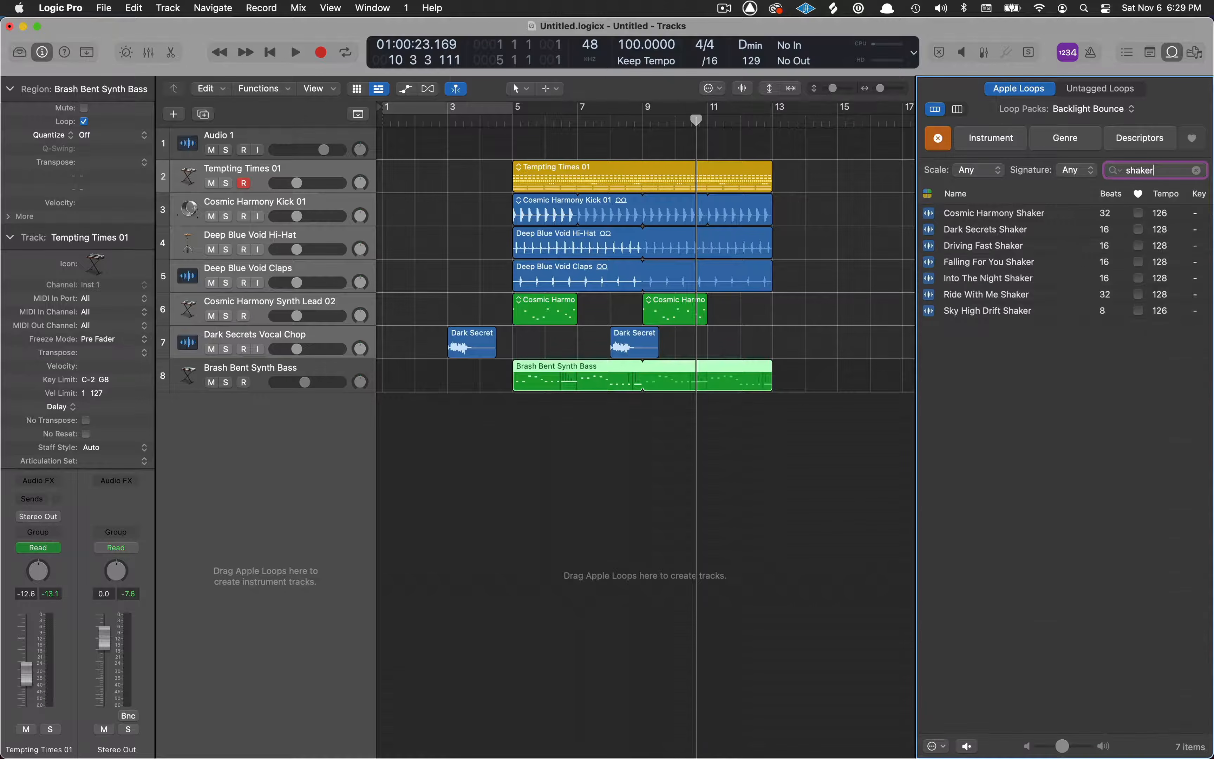
click(1061, 212)
click(1052, 230)
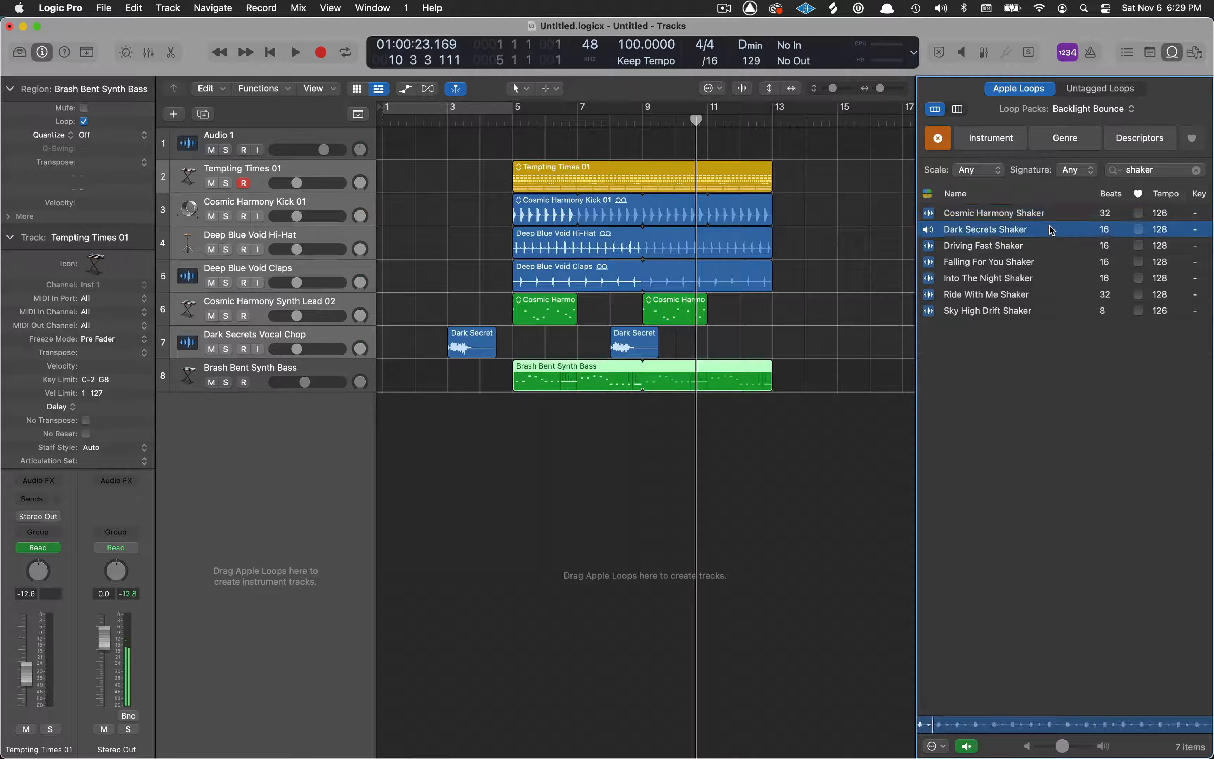
click(1049, 247)
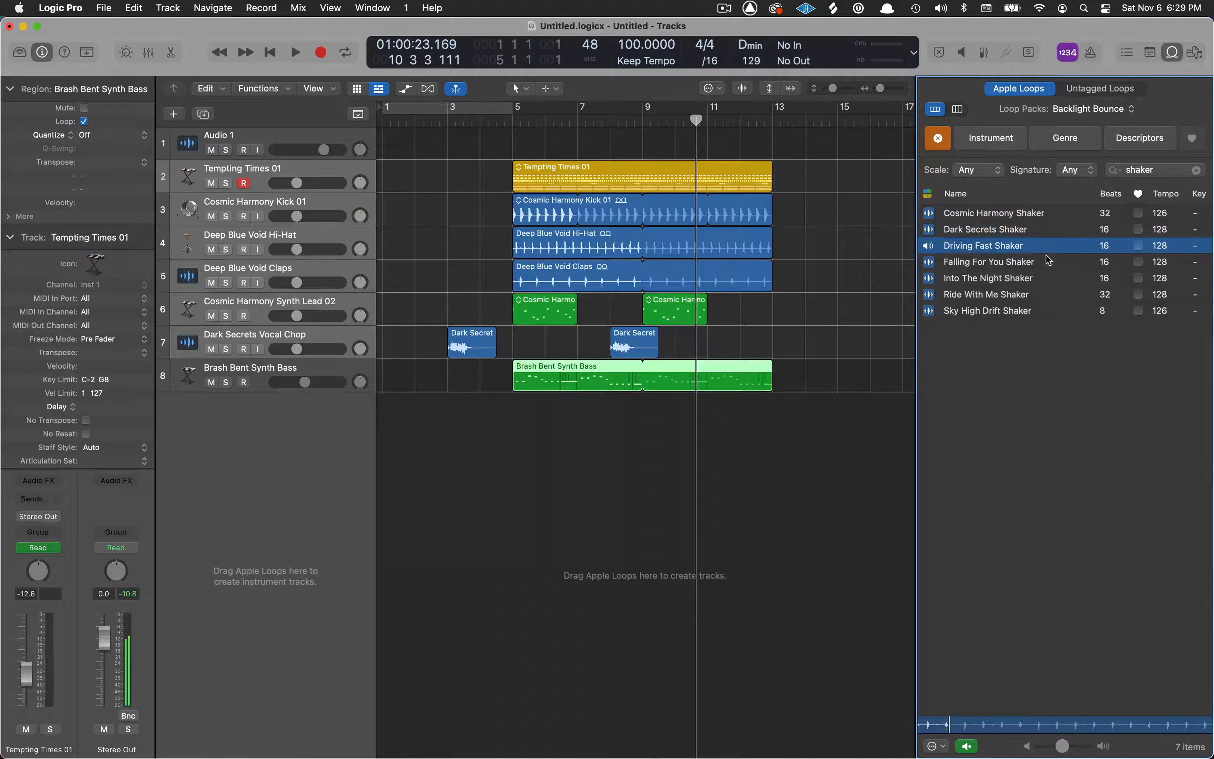
click(1048, 261)
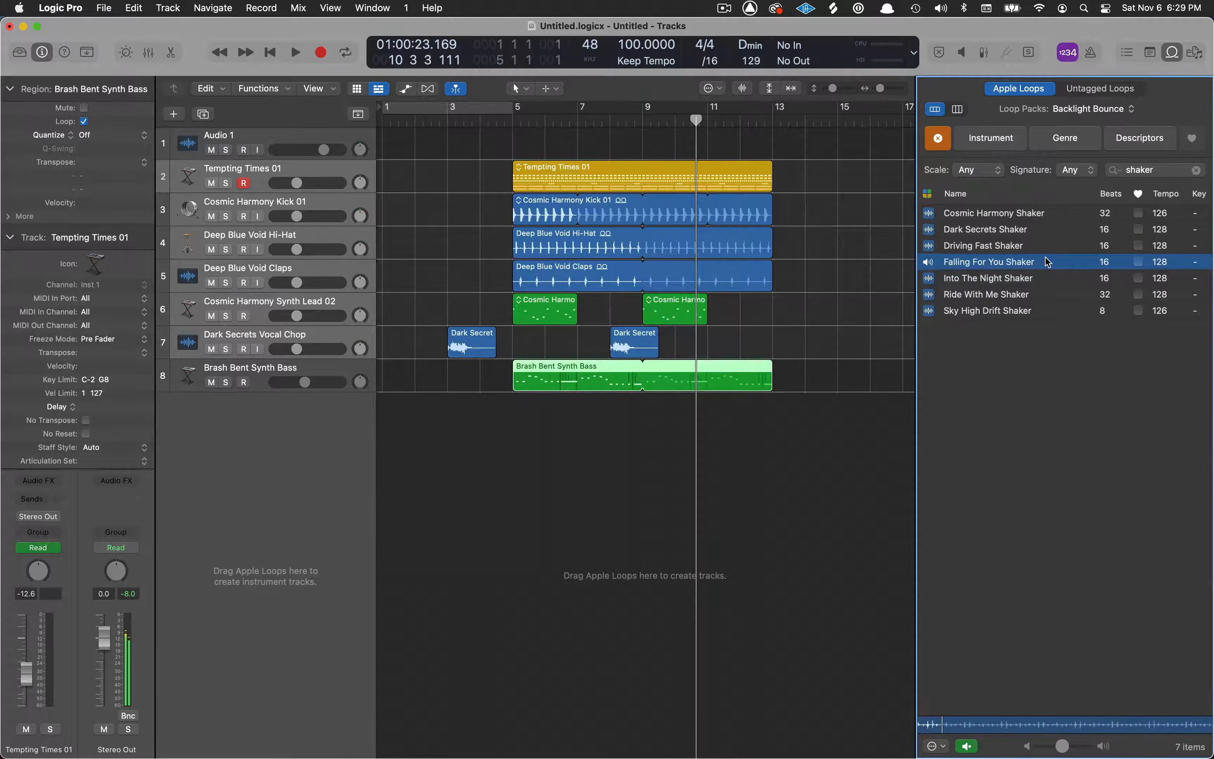
drag(1048, 261, 386, 437)
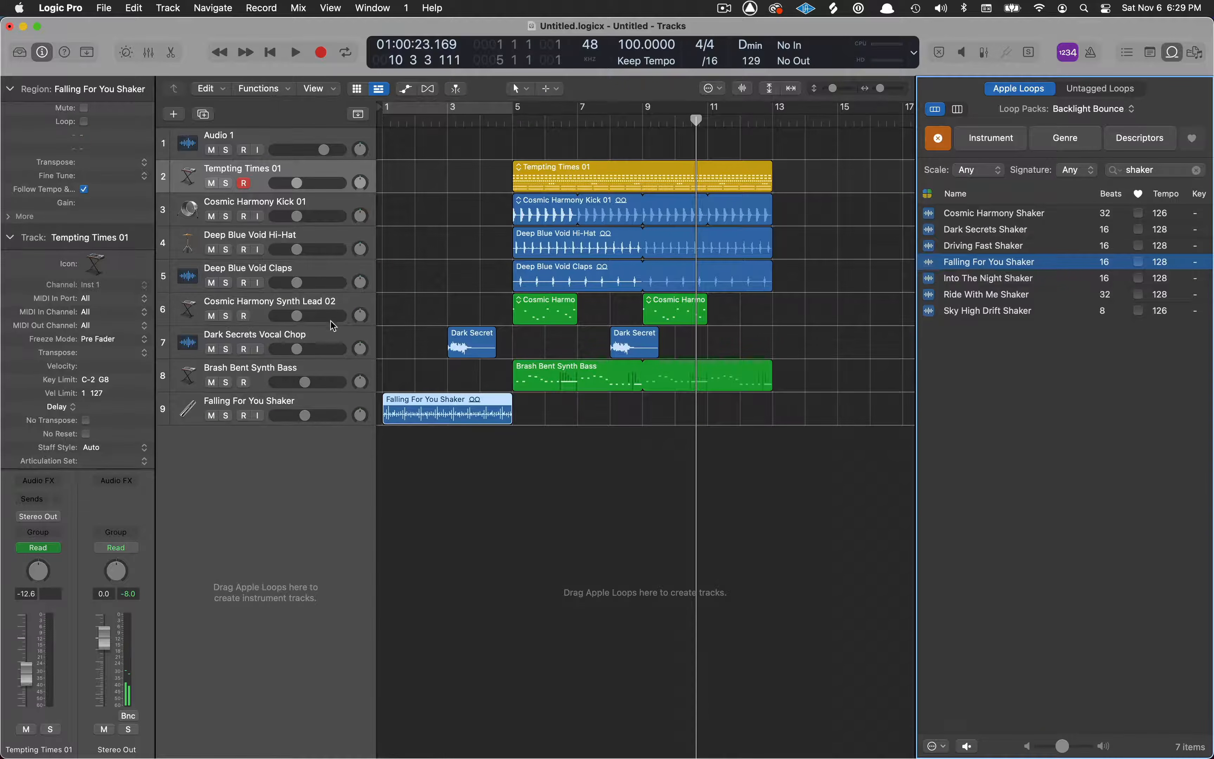
Step: Play the arrangement from the beginning to hear the shaker lead into the vocal chop
key(Return)
key(space)
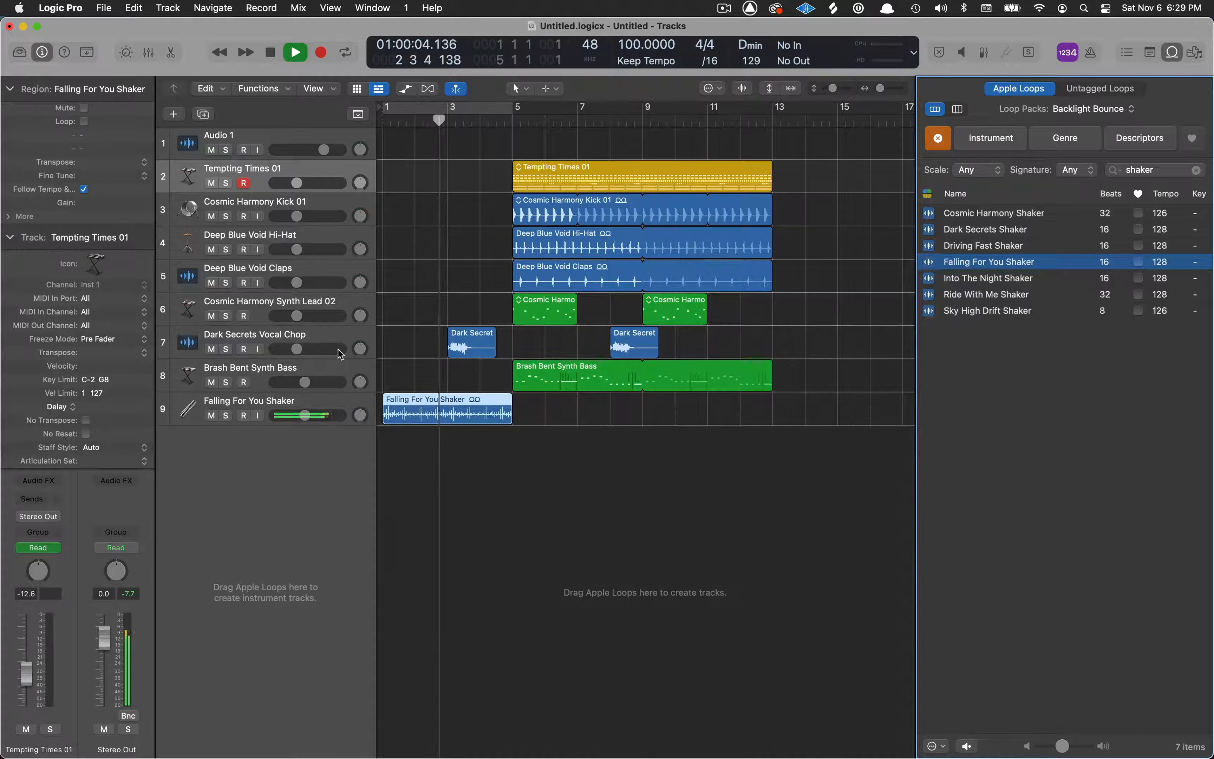
key(space)
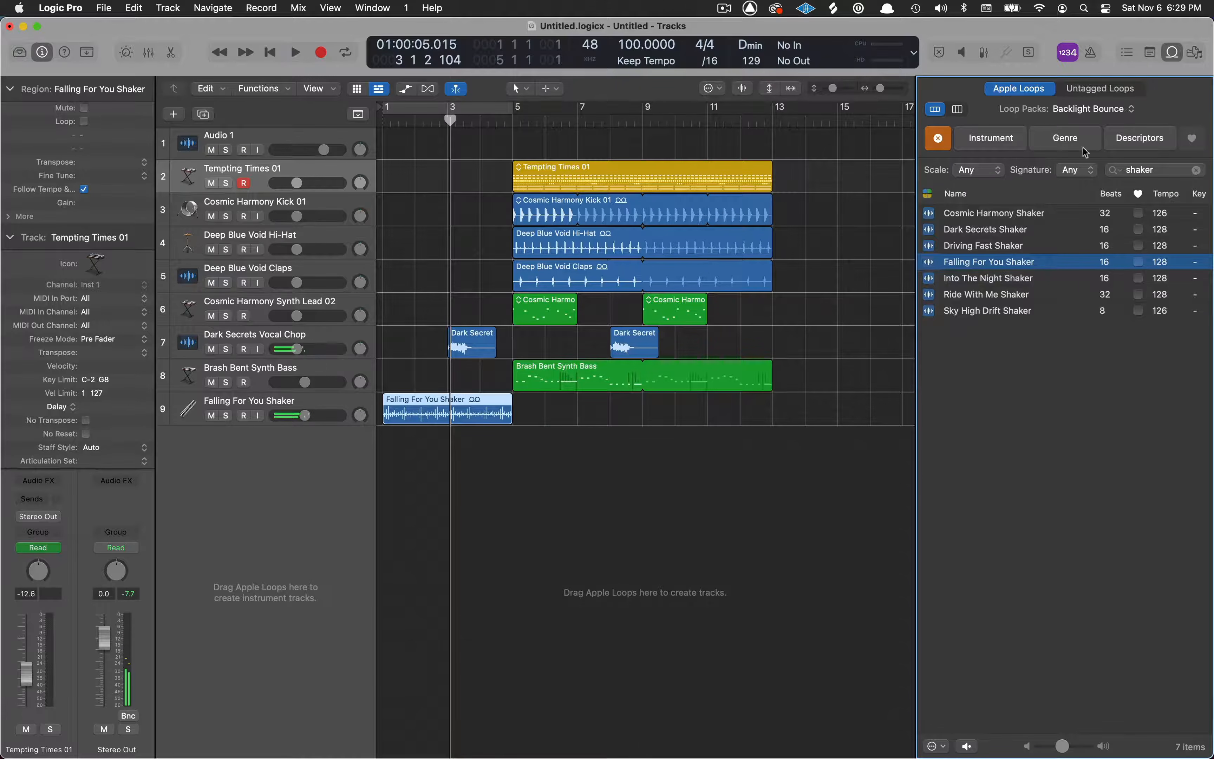
Step: Clear the loop search, switch the loop pack to Boys Noize, and search it for "bass"
click(1197, 171)
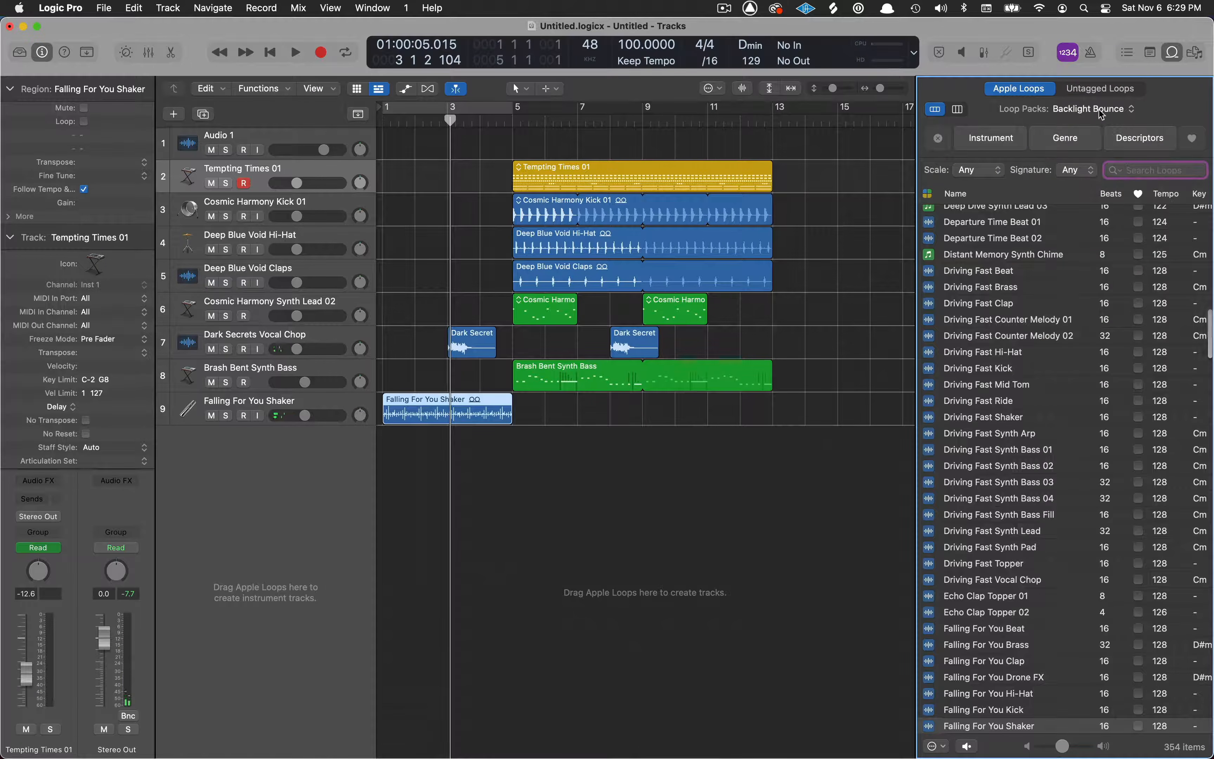
click(1100, 110)
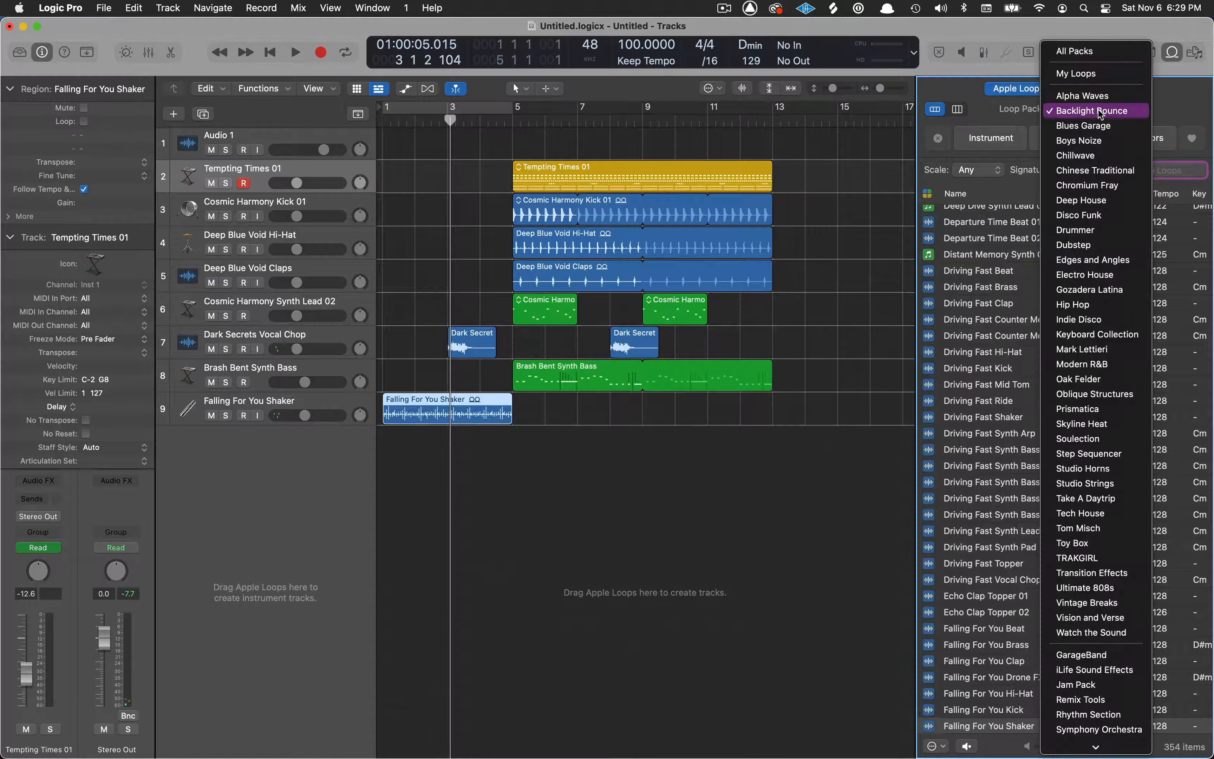
click(1098, 140)
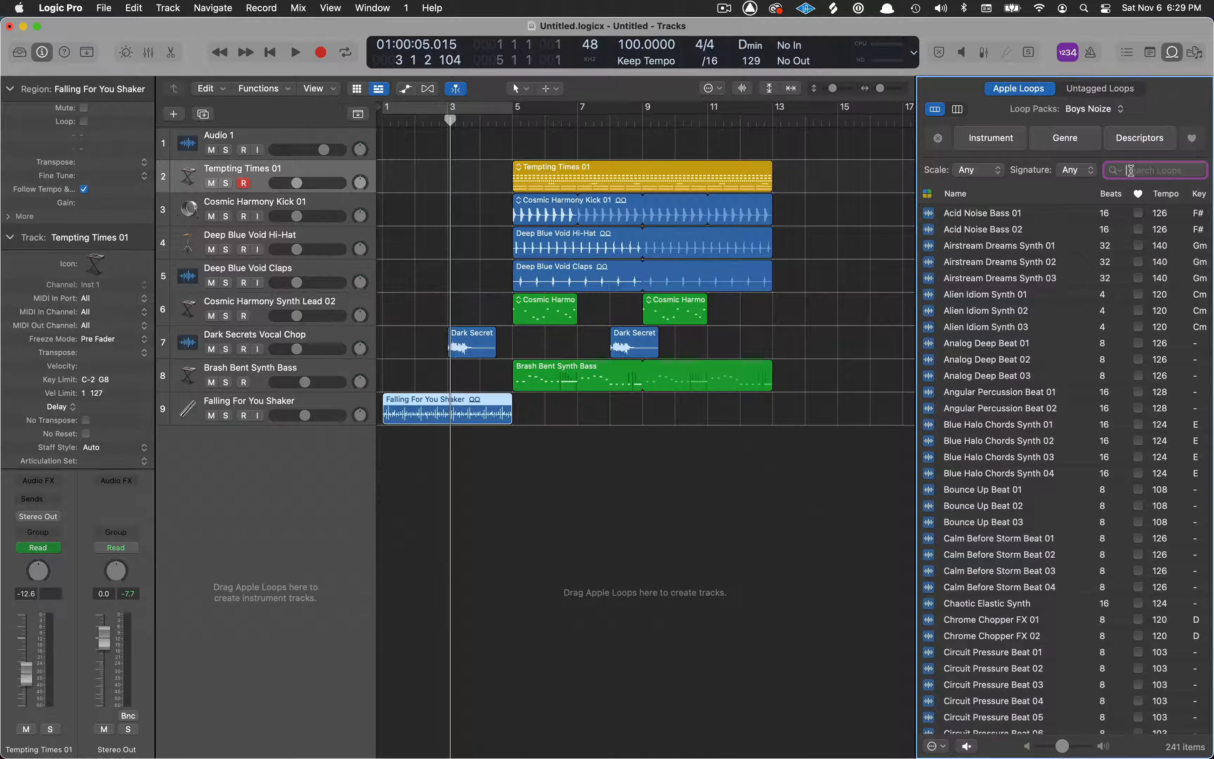
text(bas)
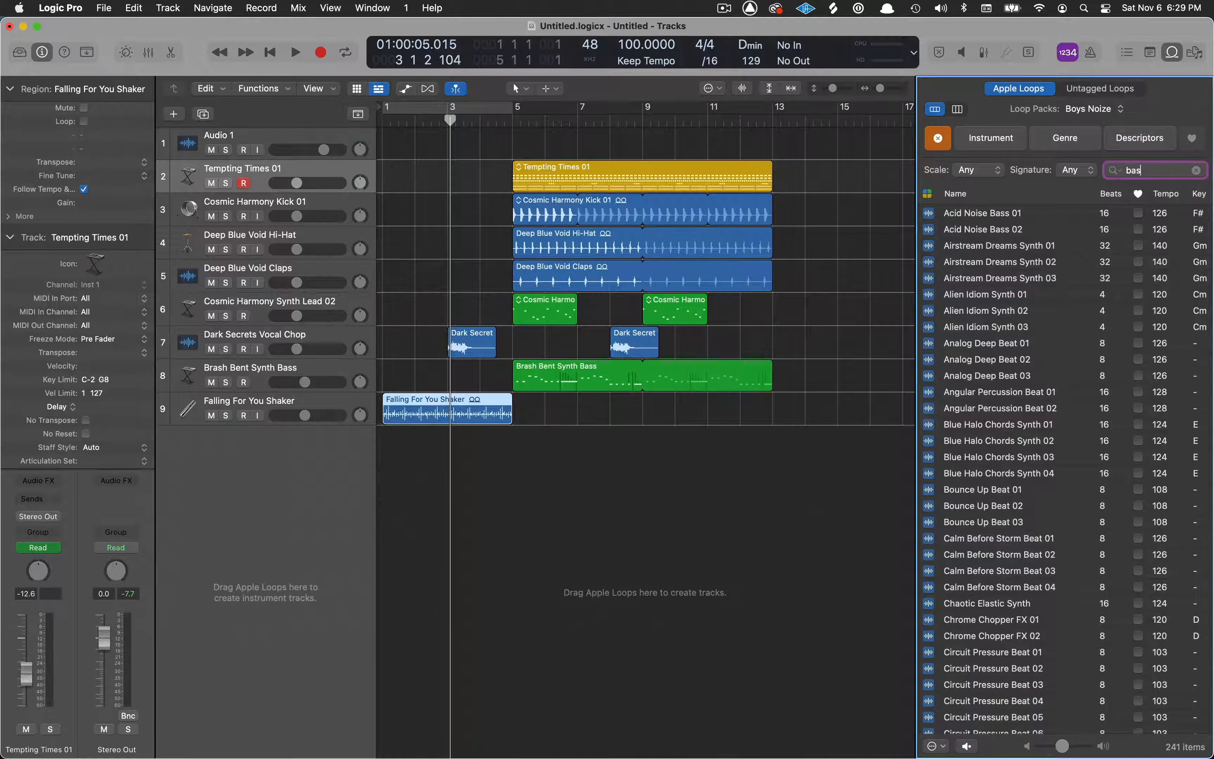
text(s)
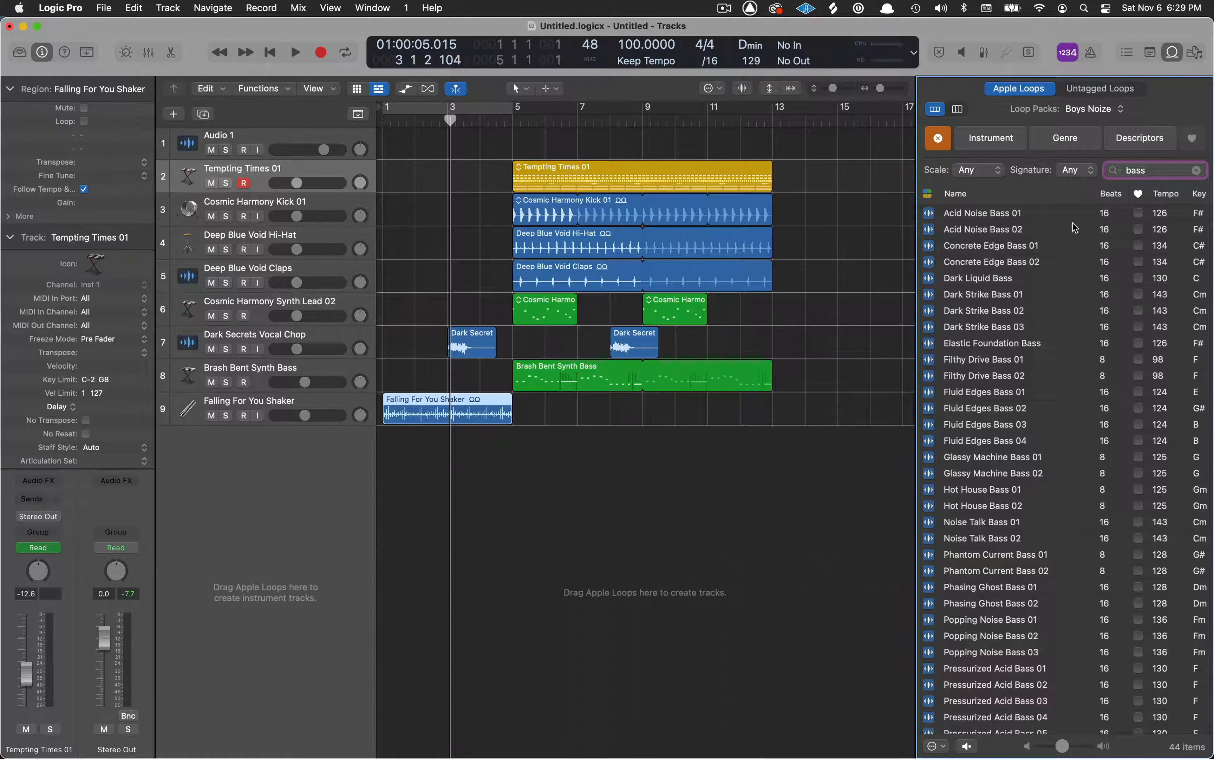
Step: Audition a range of Boys Noize bass loops, from Acid Noise Bass 02 through Pressurized Acid Bass 04
click(1060, 232)
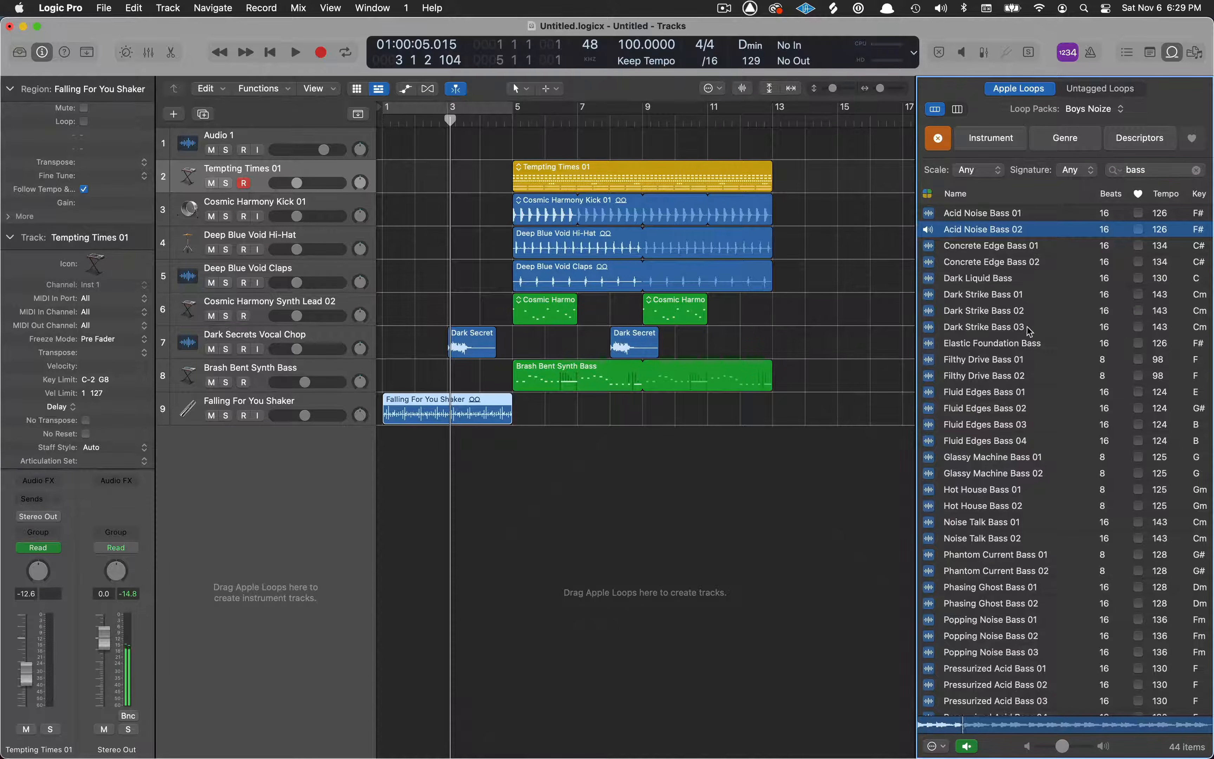
click(1017, 364)
scroll(1005, 448, down, 1)
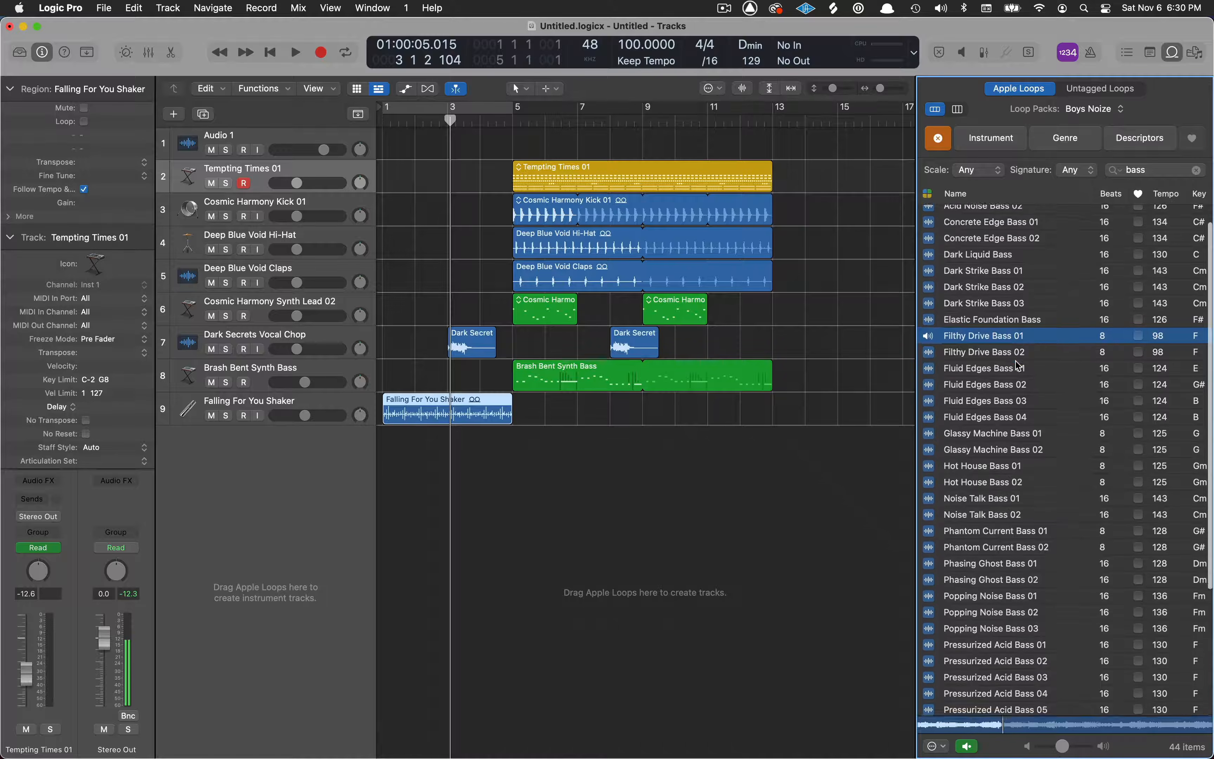
click(1005, 448)
scroll(999, 459, down, 2)
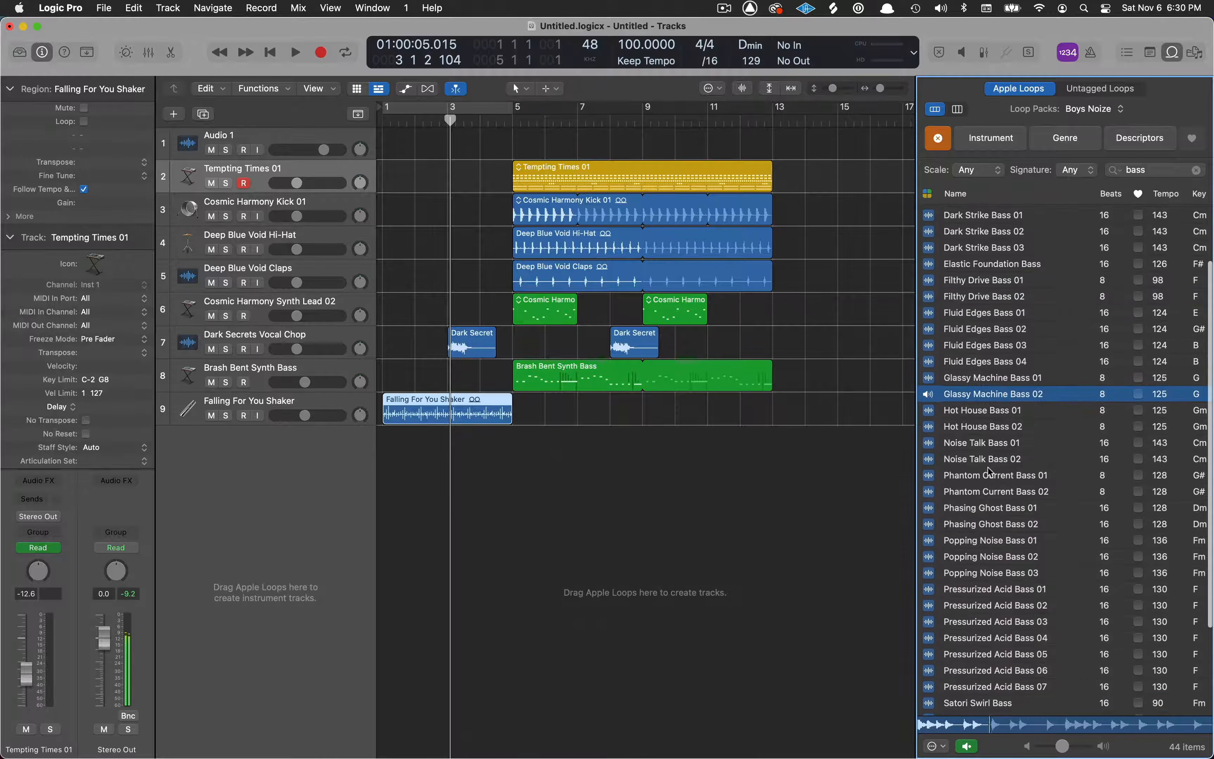
click(987, 477)
scroll(987, 476, down, 2)
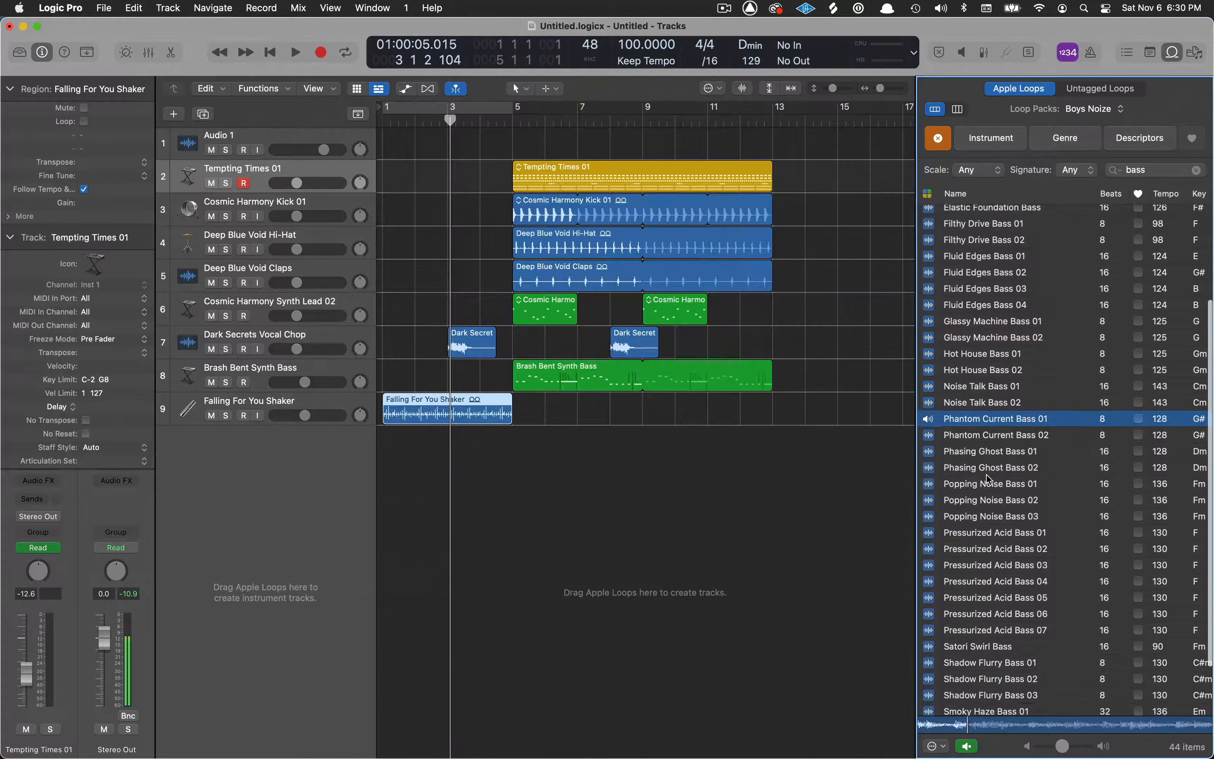
click(984, 490)
scroll(983, 490, down, 2)
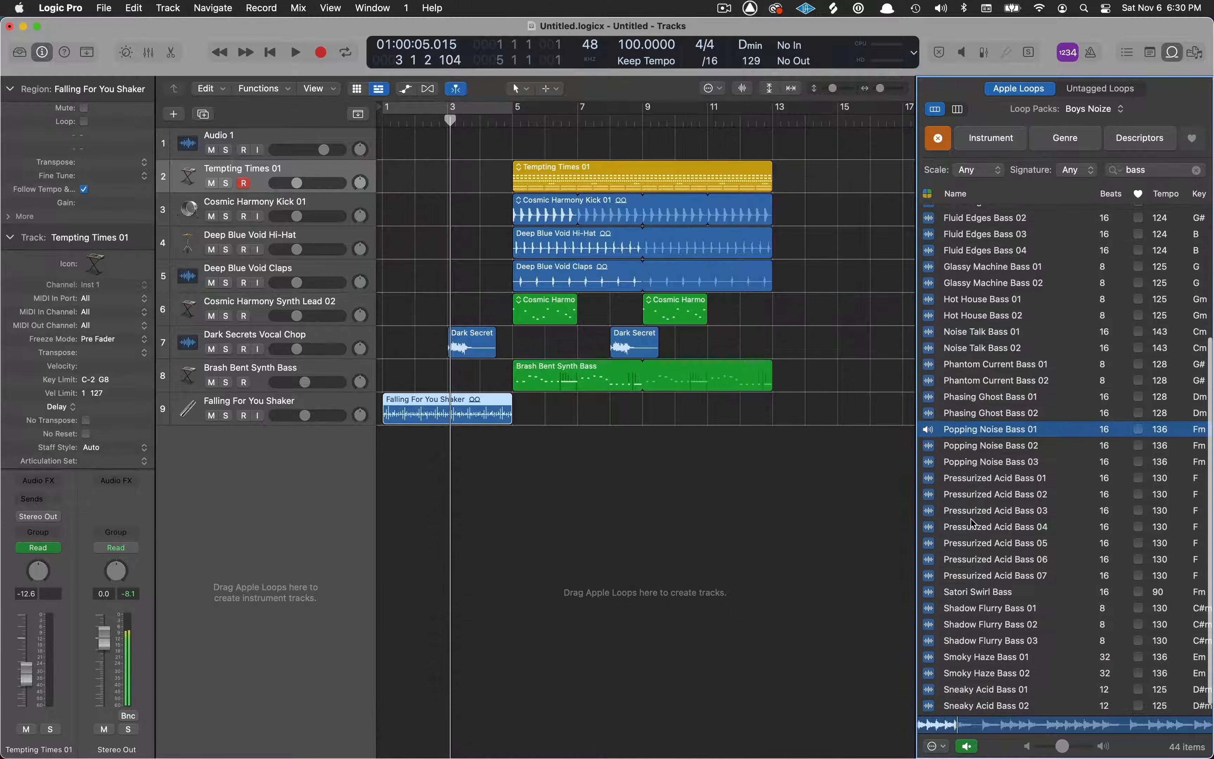
click(972, 519)
scroll(971, 522, down, 1)
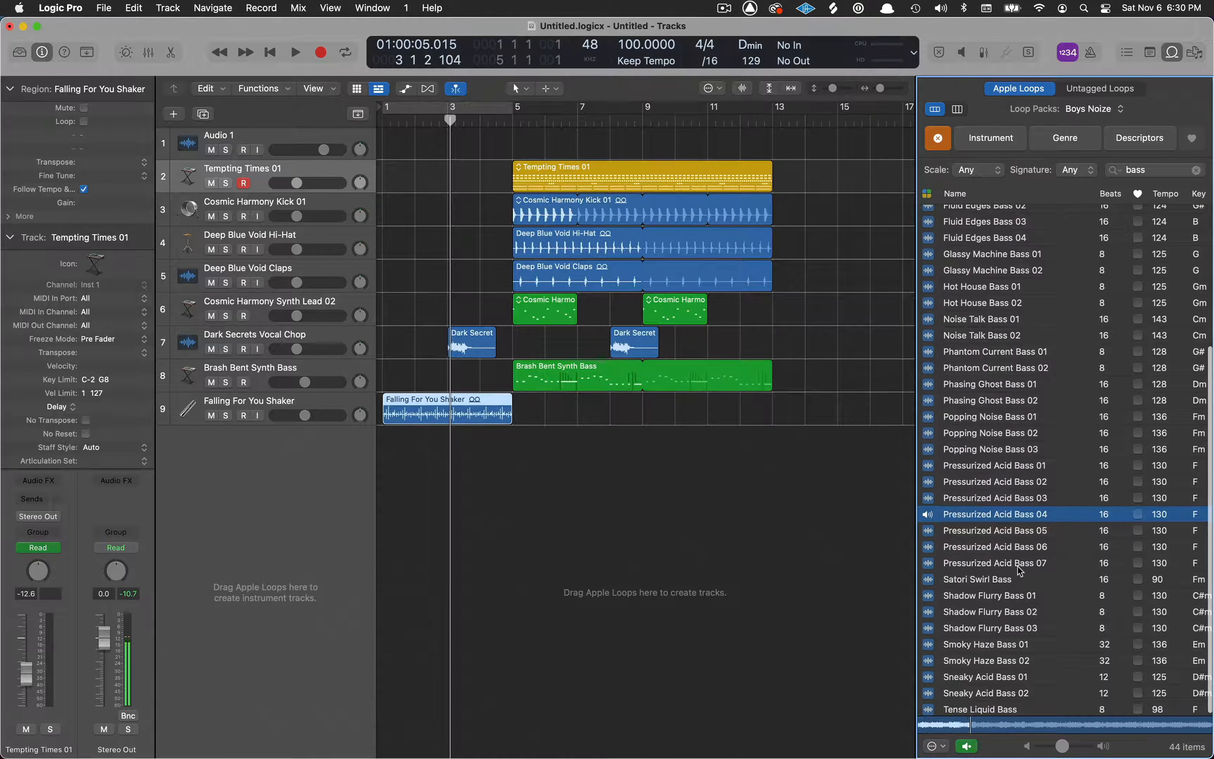
scroll(1020, 569, down, 1)
scroll(1054, 376, up, 2)
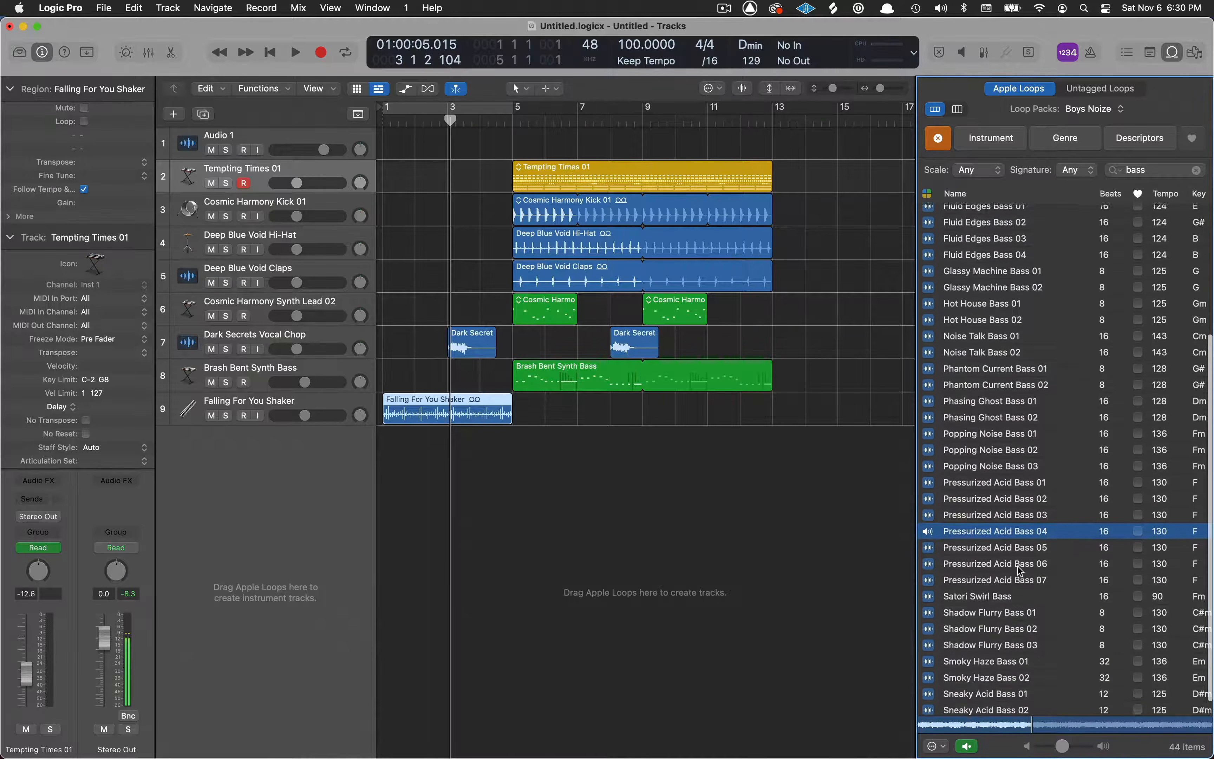
Step: Audition the Noise Talk Bass loops and add Noise Talk Bass 02 on a new track at bar 1
click(1031, 324)
click(1032, 341)
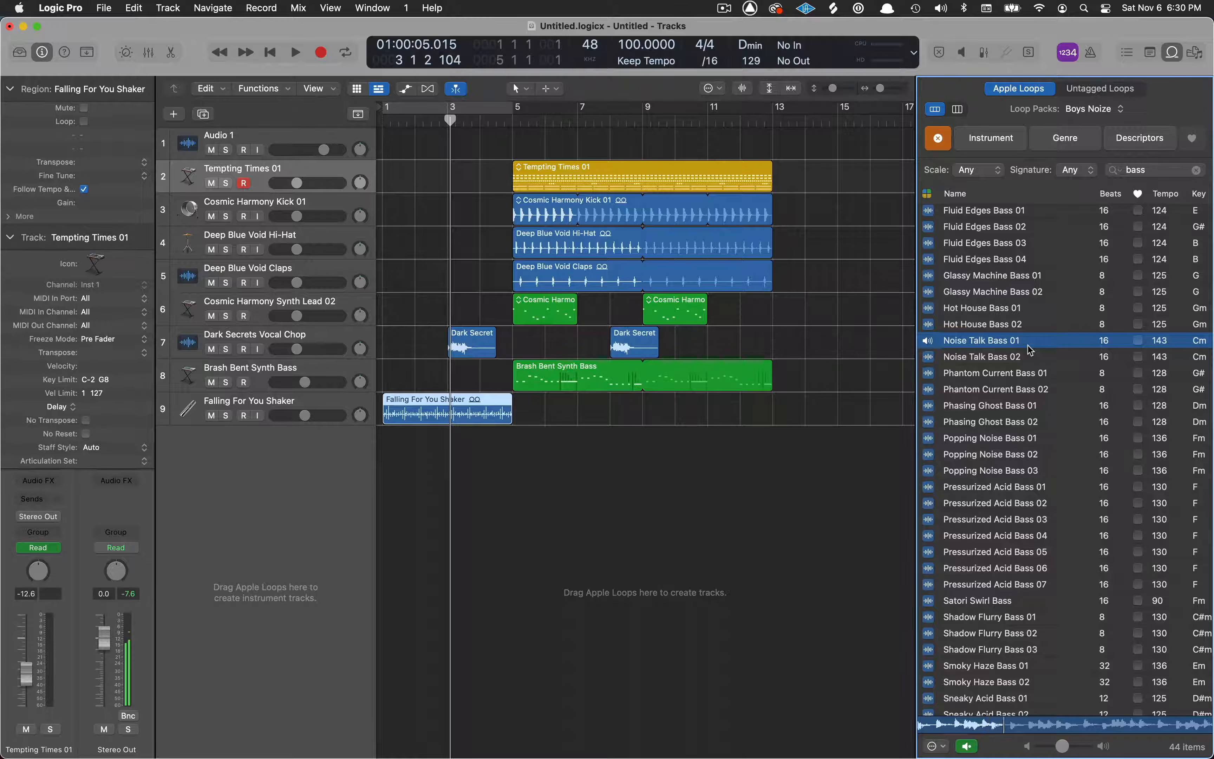
click(1029, 358)
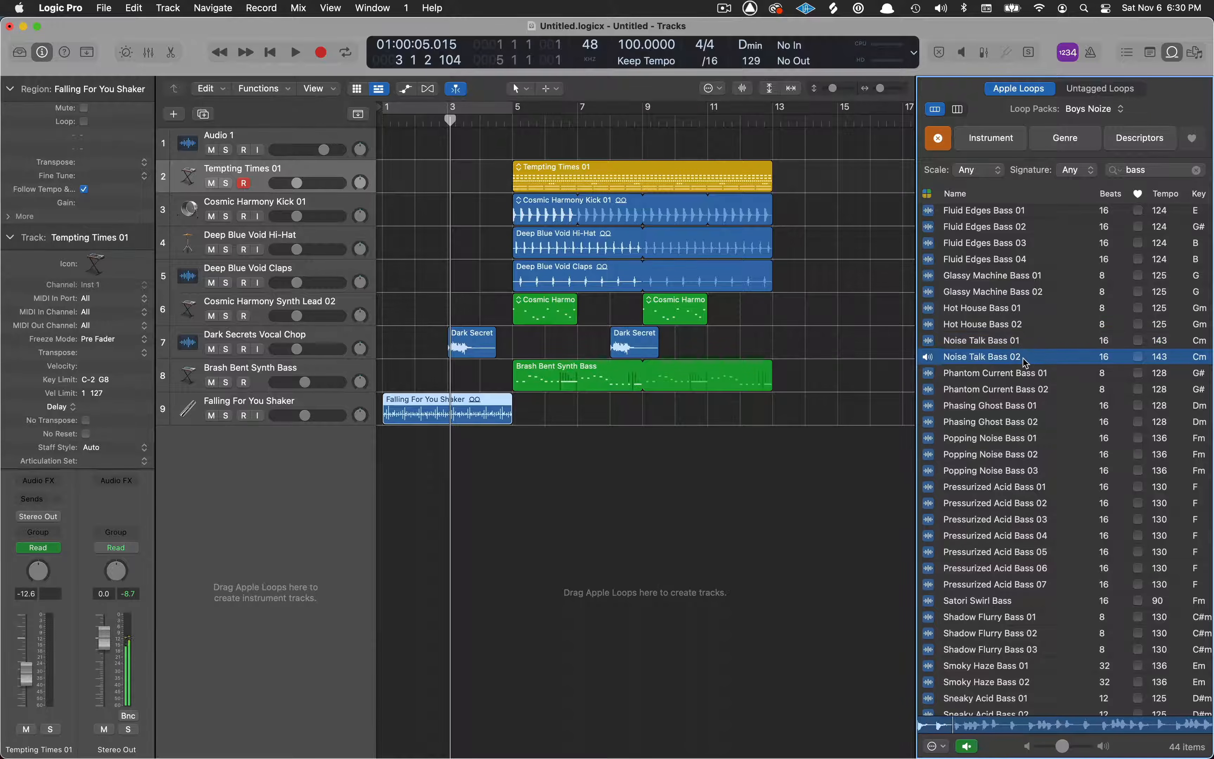
drag(1023, 362, 383, 517)
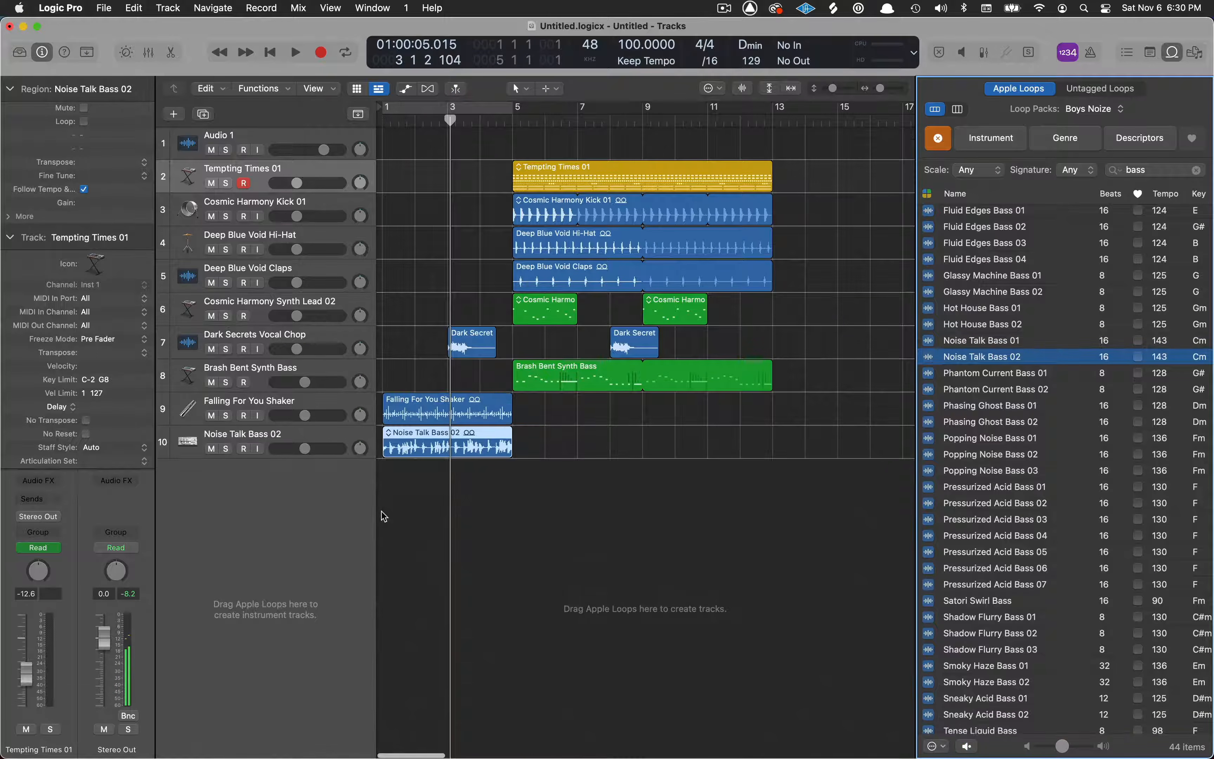
Step: Select the Noise Talk Bass 02 track, collapse the region parameters, and play the opening bar with the shaker
click(347, 440)
click(10, 89)
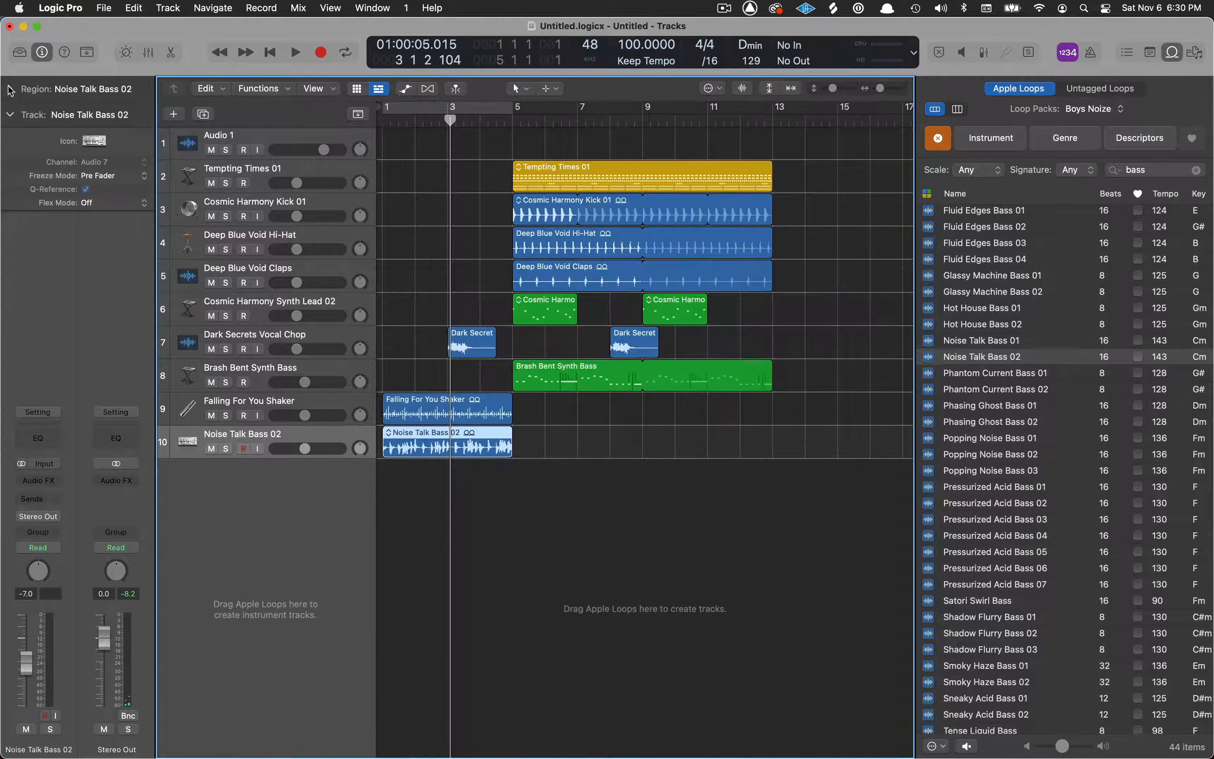
key(Return)
key(space)
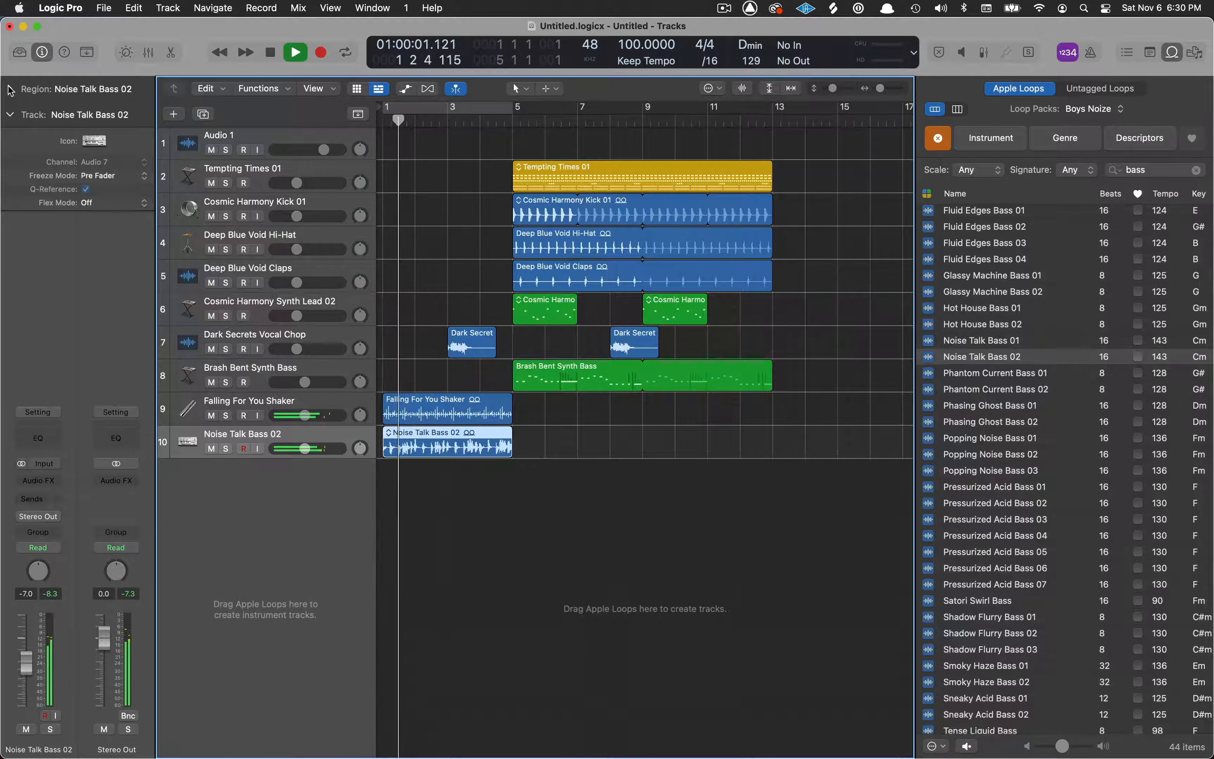
key(space)
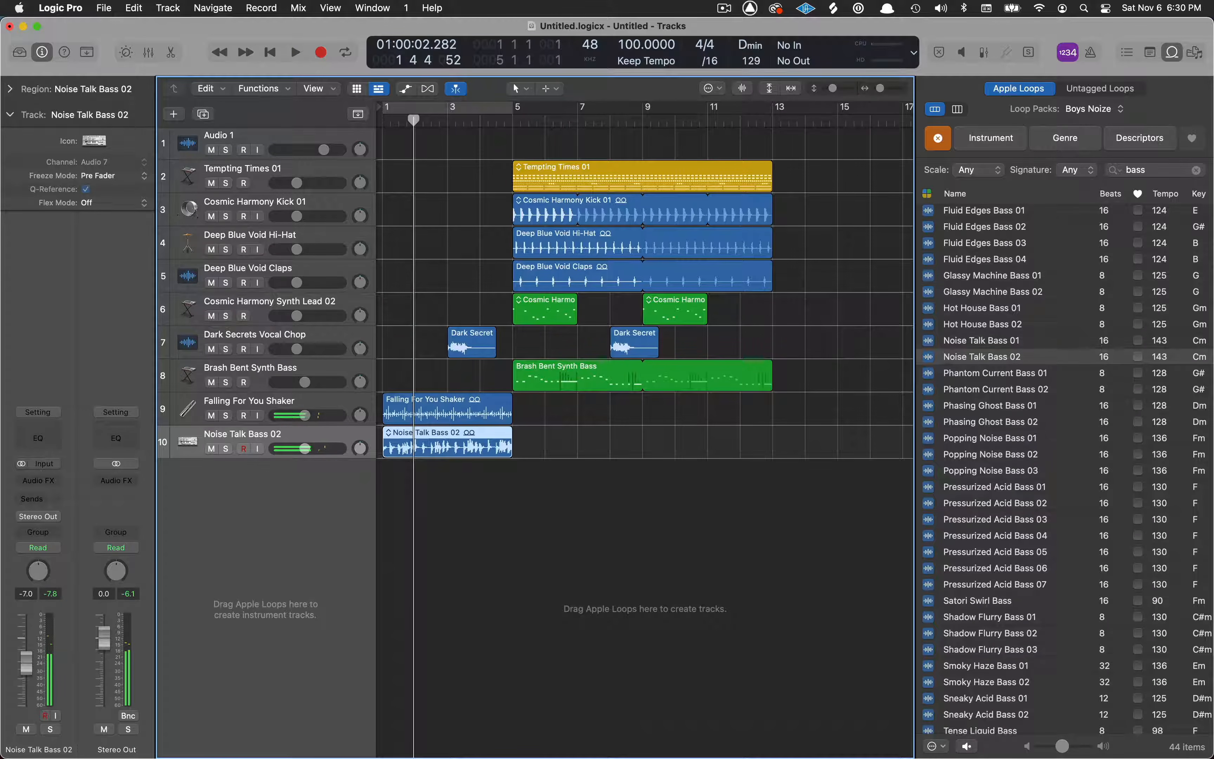
Step: Add a Channel EQ to the Noise Talk Bass 02 track and, during playback, set its low cut to 117 Hz and high cut to 440 Hz
click(53, 447)
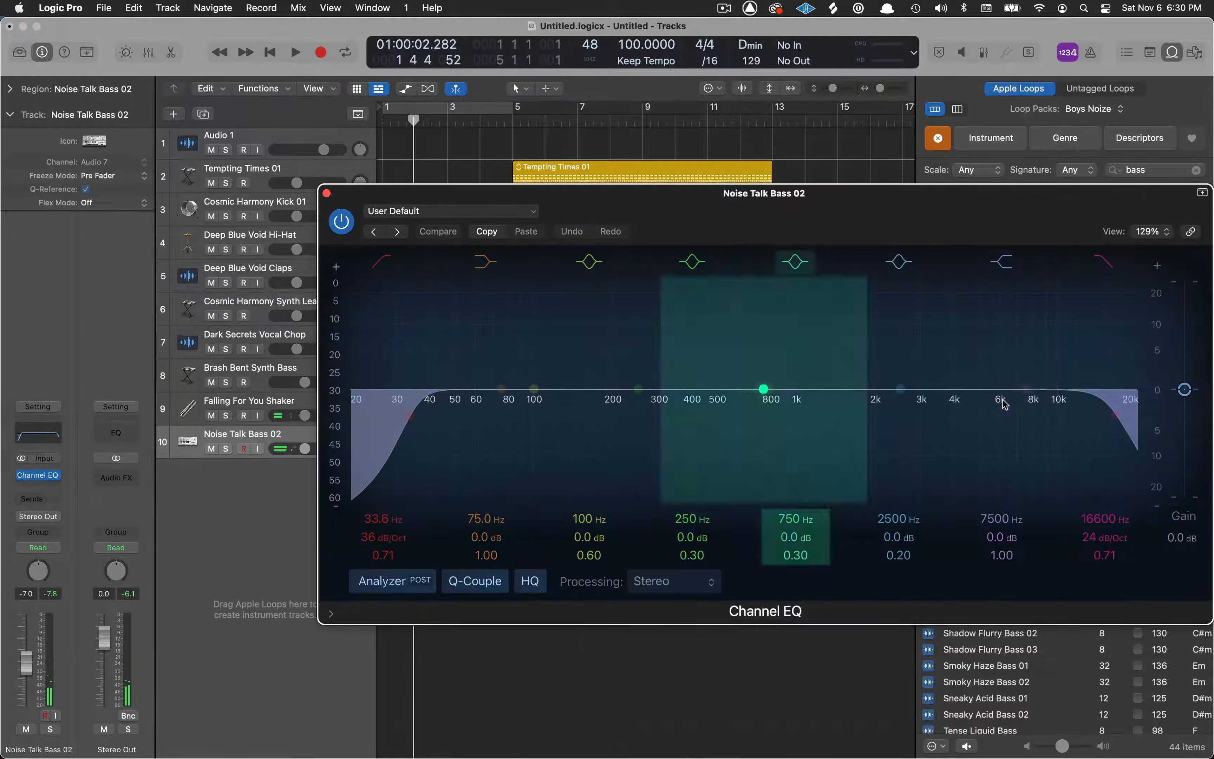
drag(1109, 418, 764, 421)
key(space)
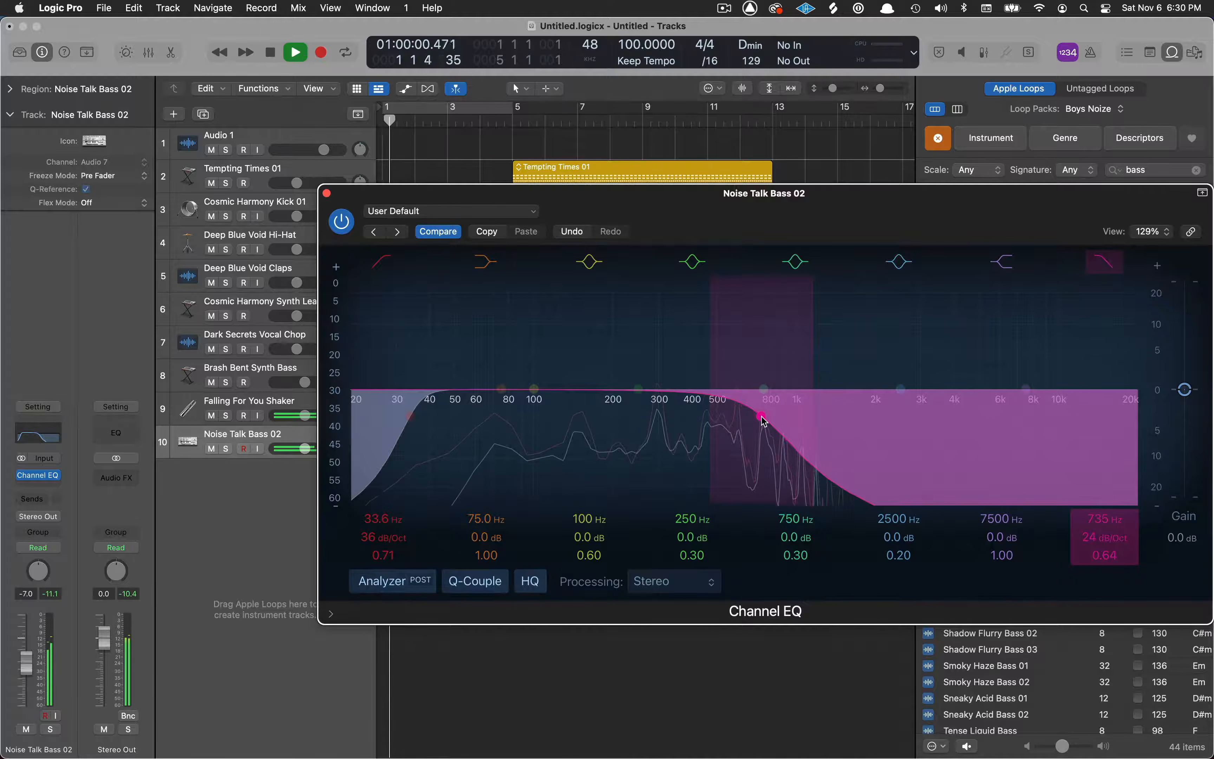
drag(410, 416, 550, 416)
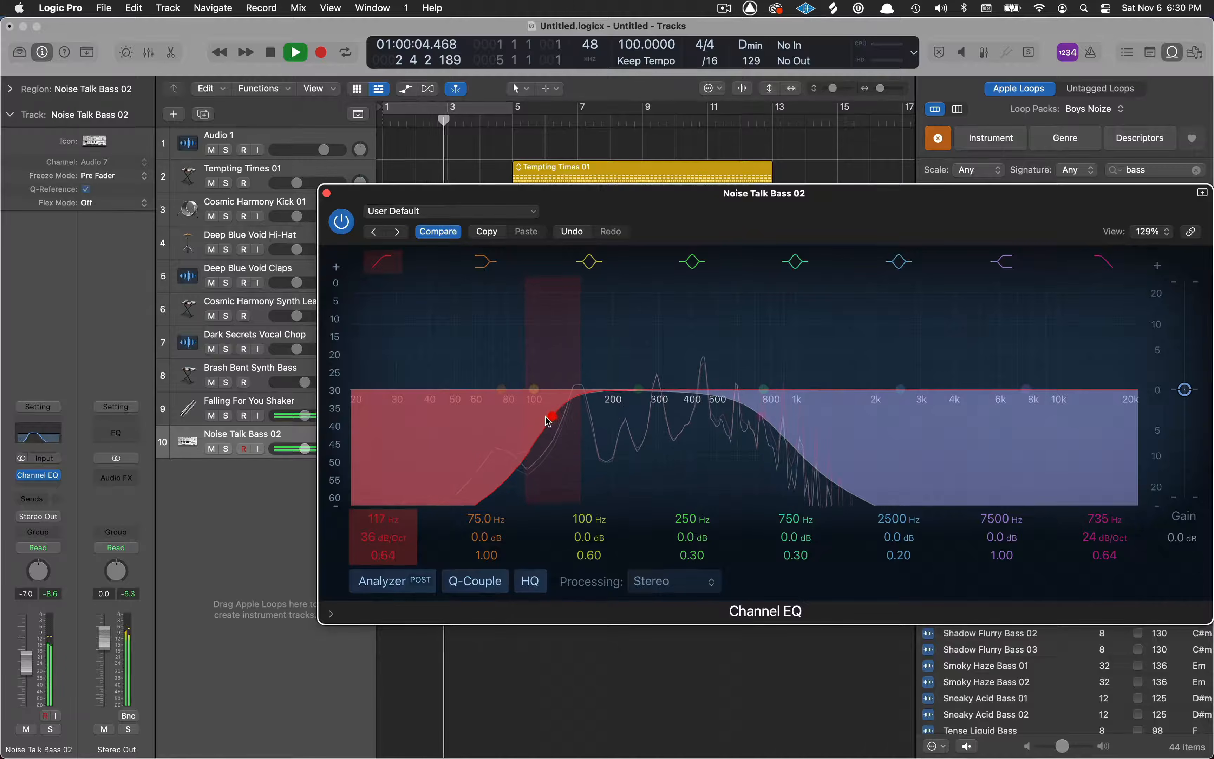
drag(791, 426, 704, 422)
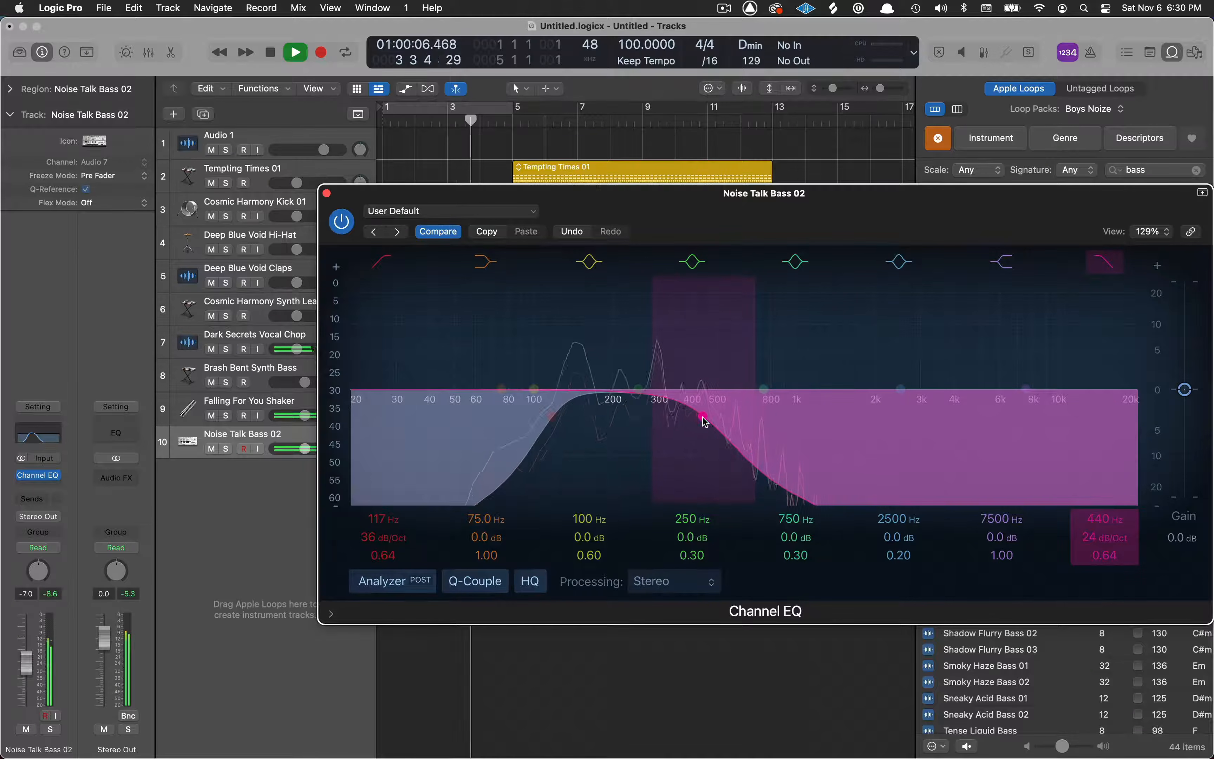
click(326, 194)
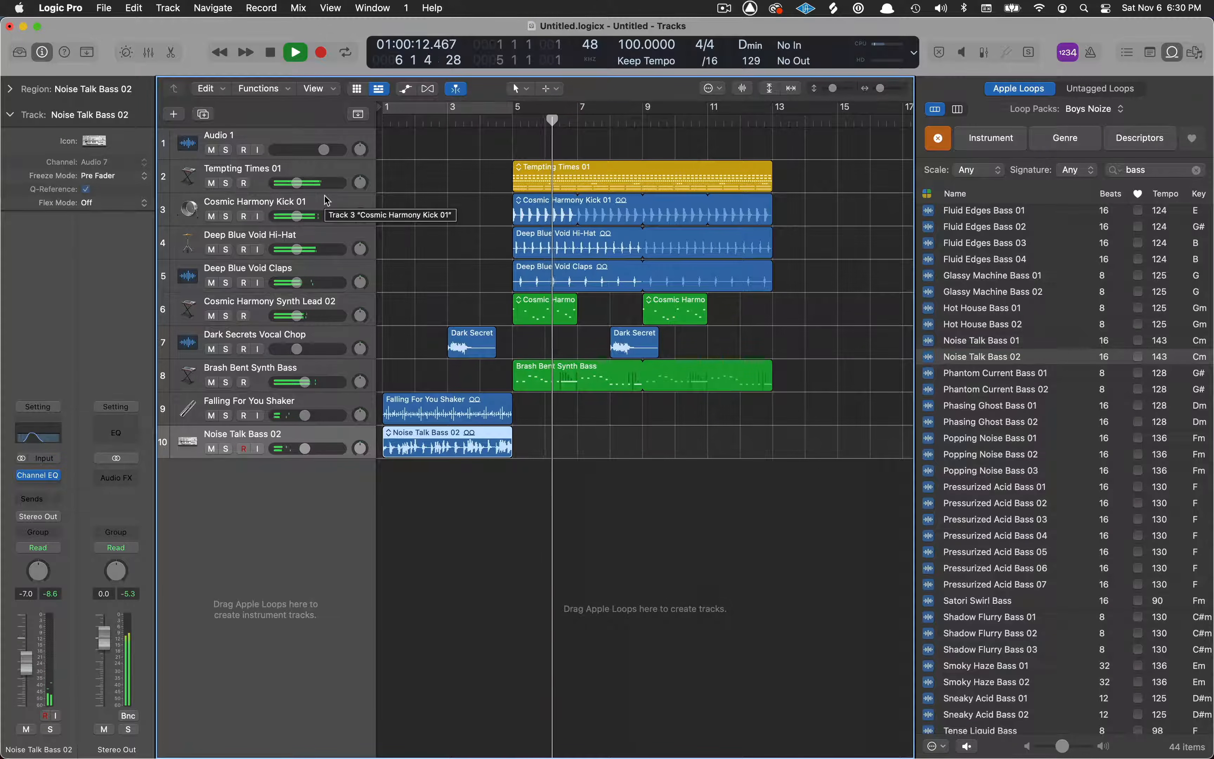
Step: Replay the arrangement from bar 1 and raise the Noise Talk Bass 02 track's volume to -5.2 dB
key(space)
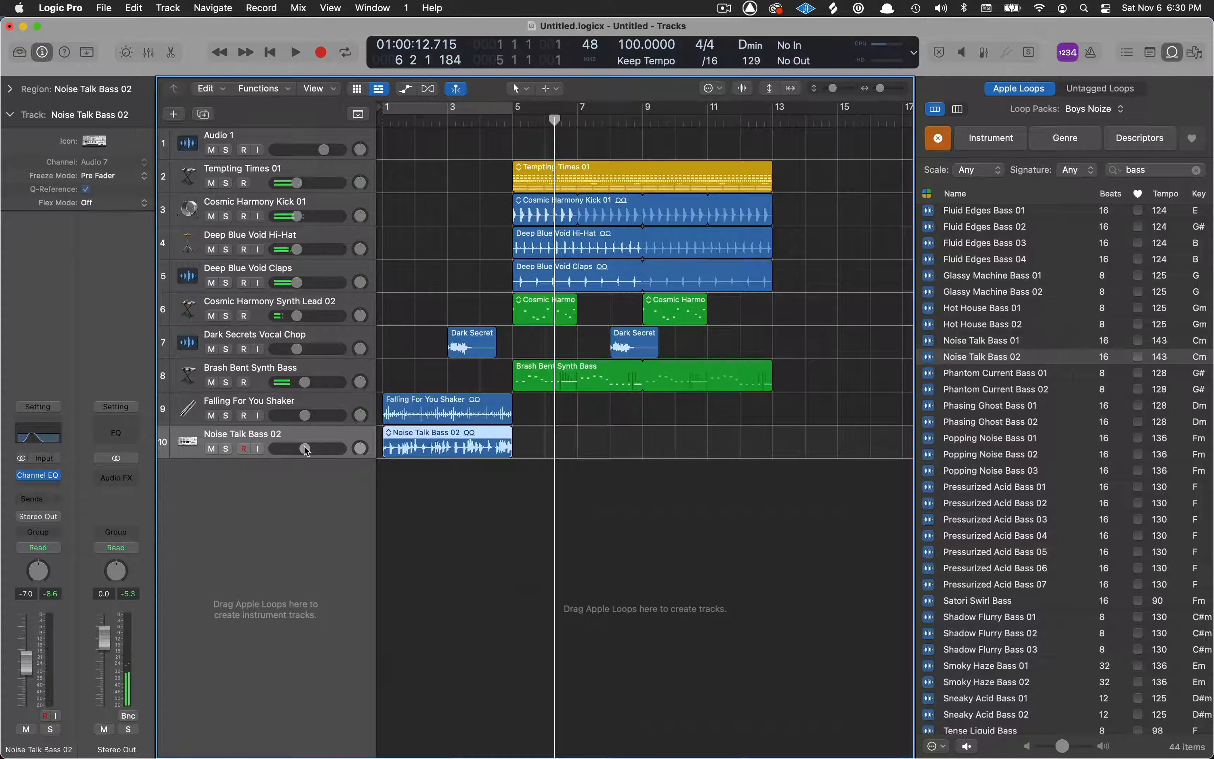
key(Return)
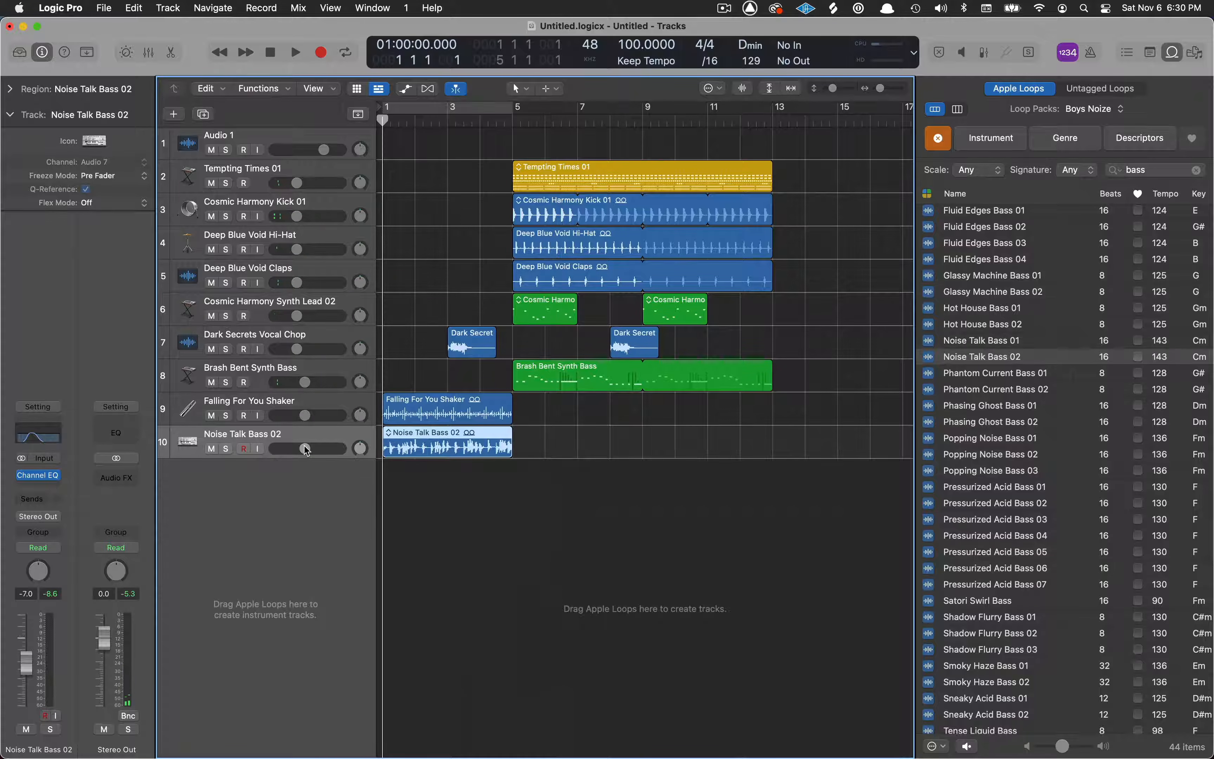
key(space)
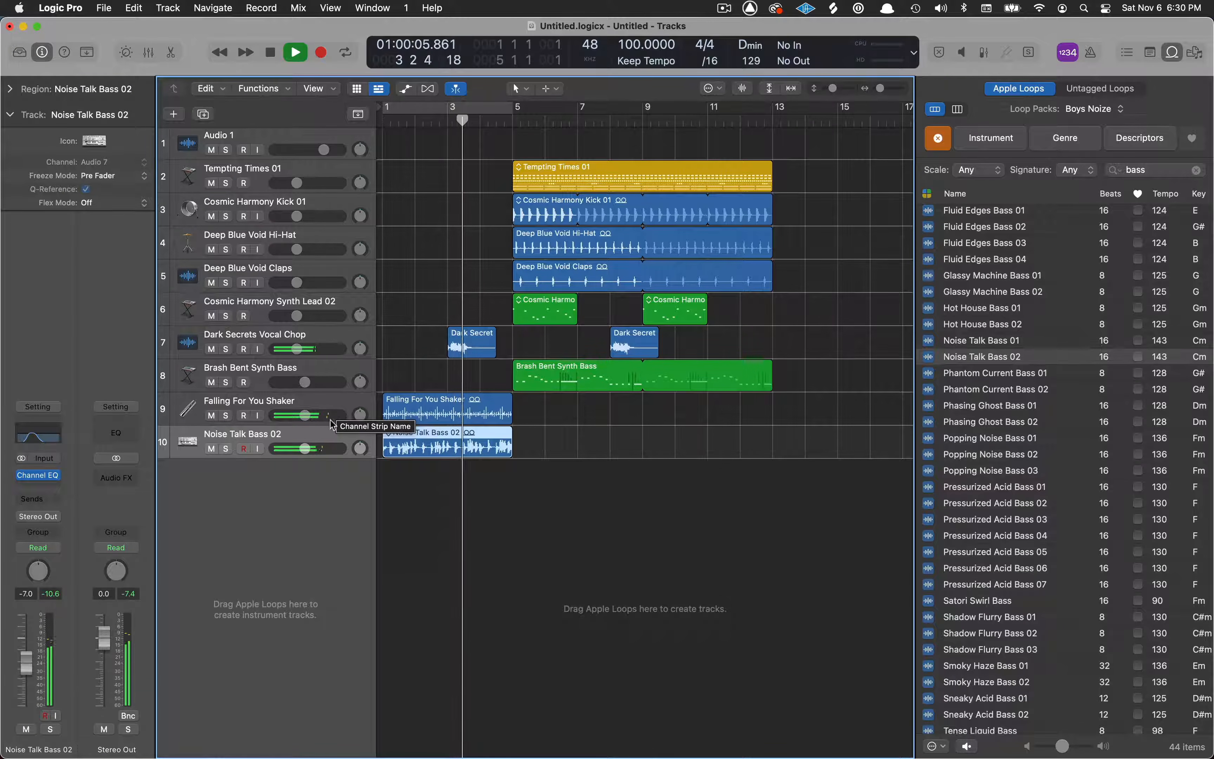
click(305, 448)
drag(304, 449, 310, 449)
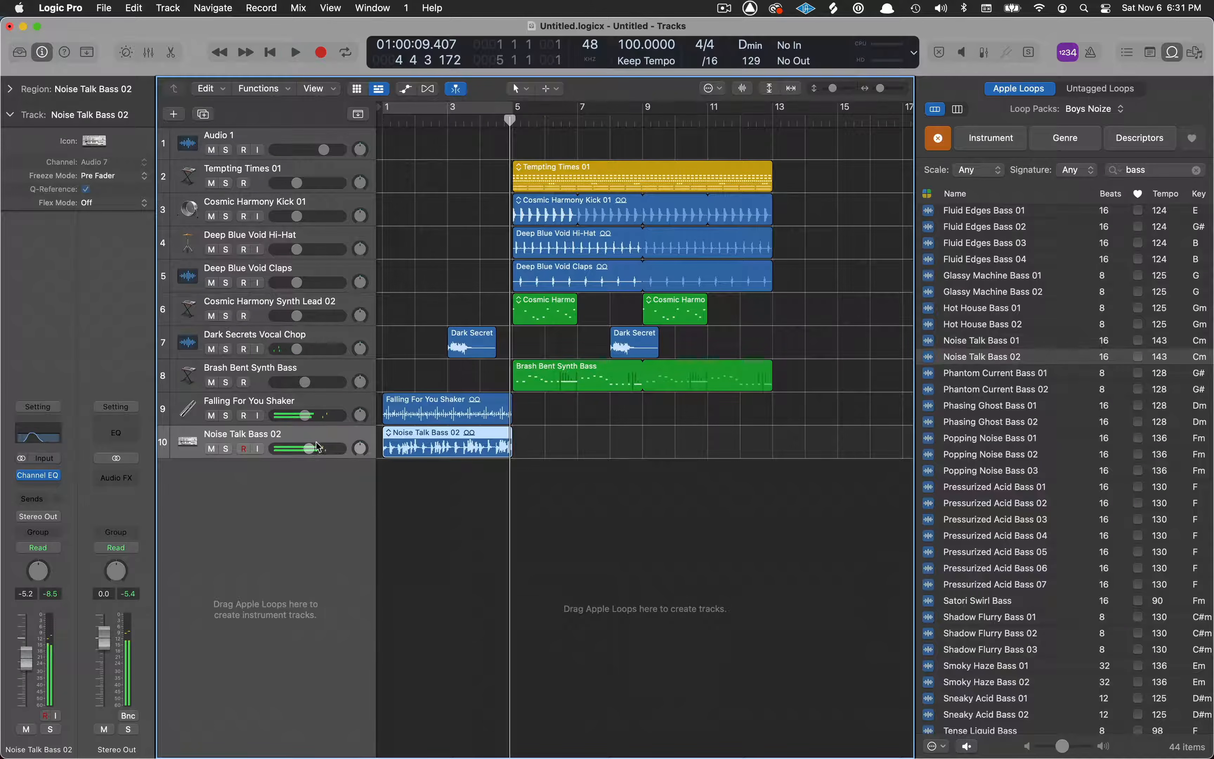
Step: Add a Channel EQ to the Falling For You Shaker track and lower its high cut to about 760 Hz while playing the opening
click(332, 405)
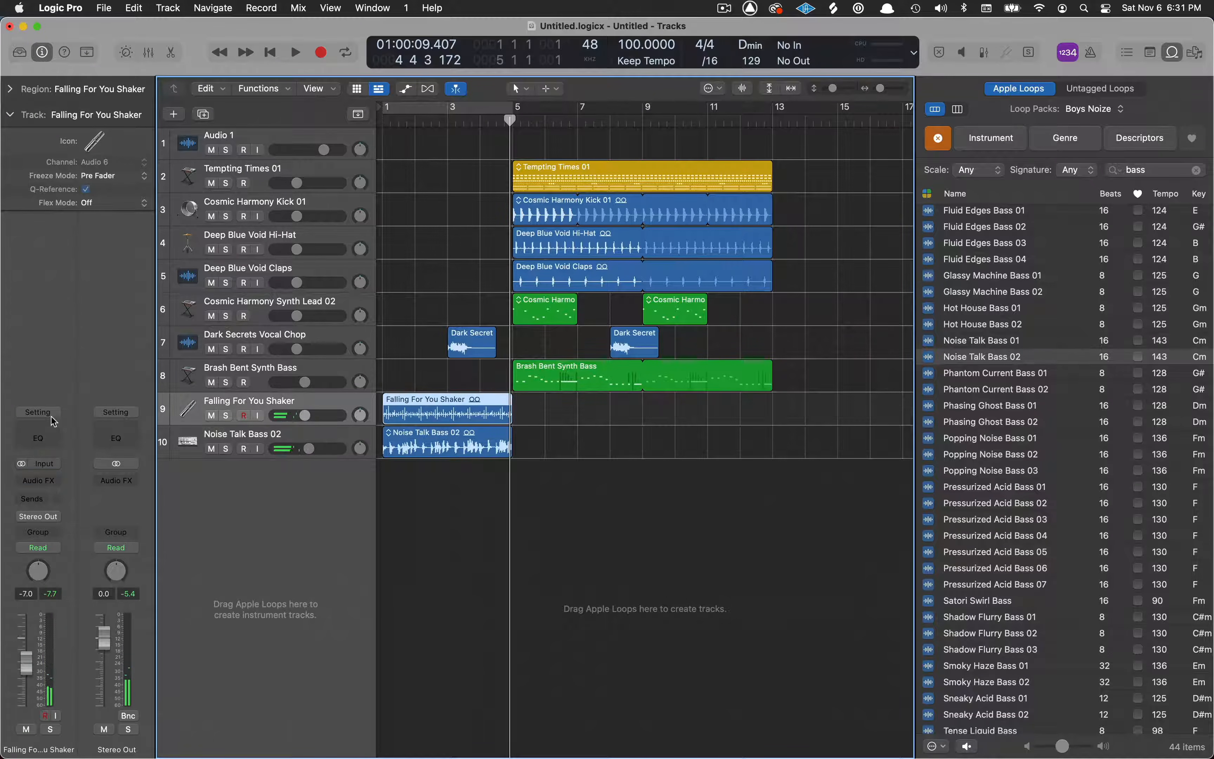
click(44, 433)
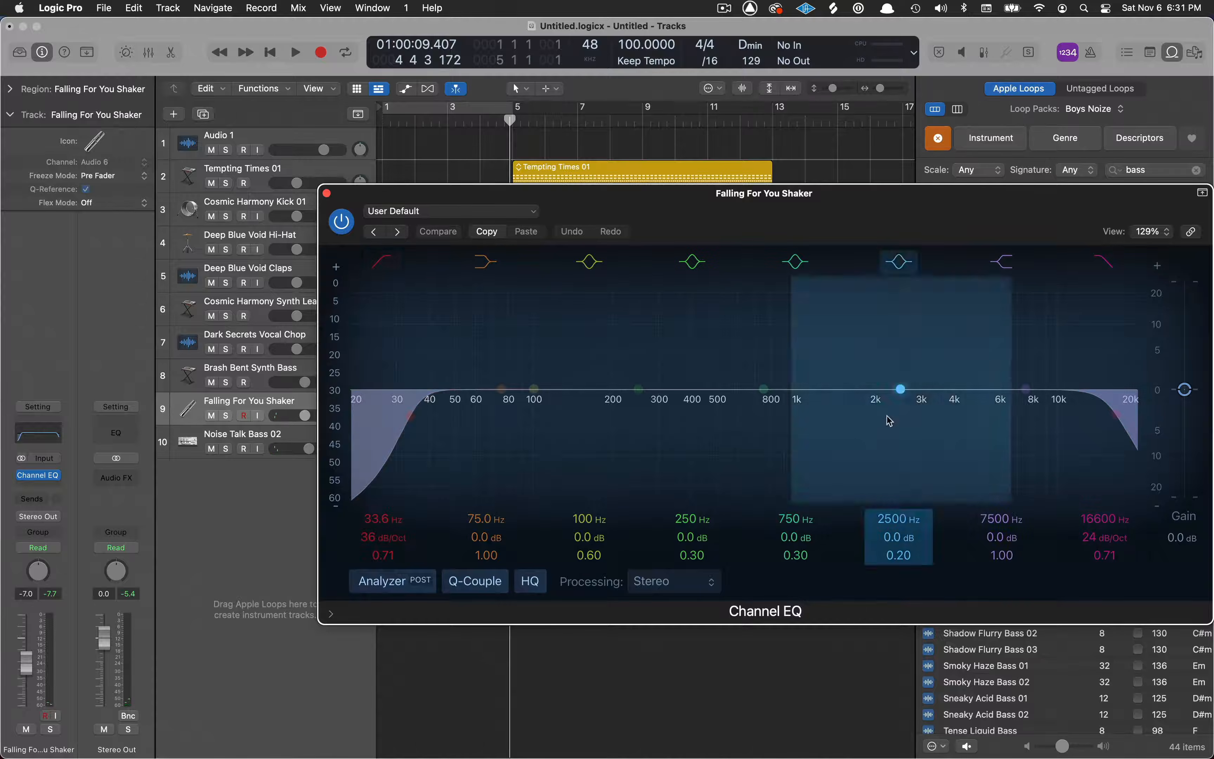
mouse_move(1093, 421)
mouse_down()
mouse_move(770, 412)
mouse_move(718, 423)
mouse_move(746, 424)
mouse_up()
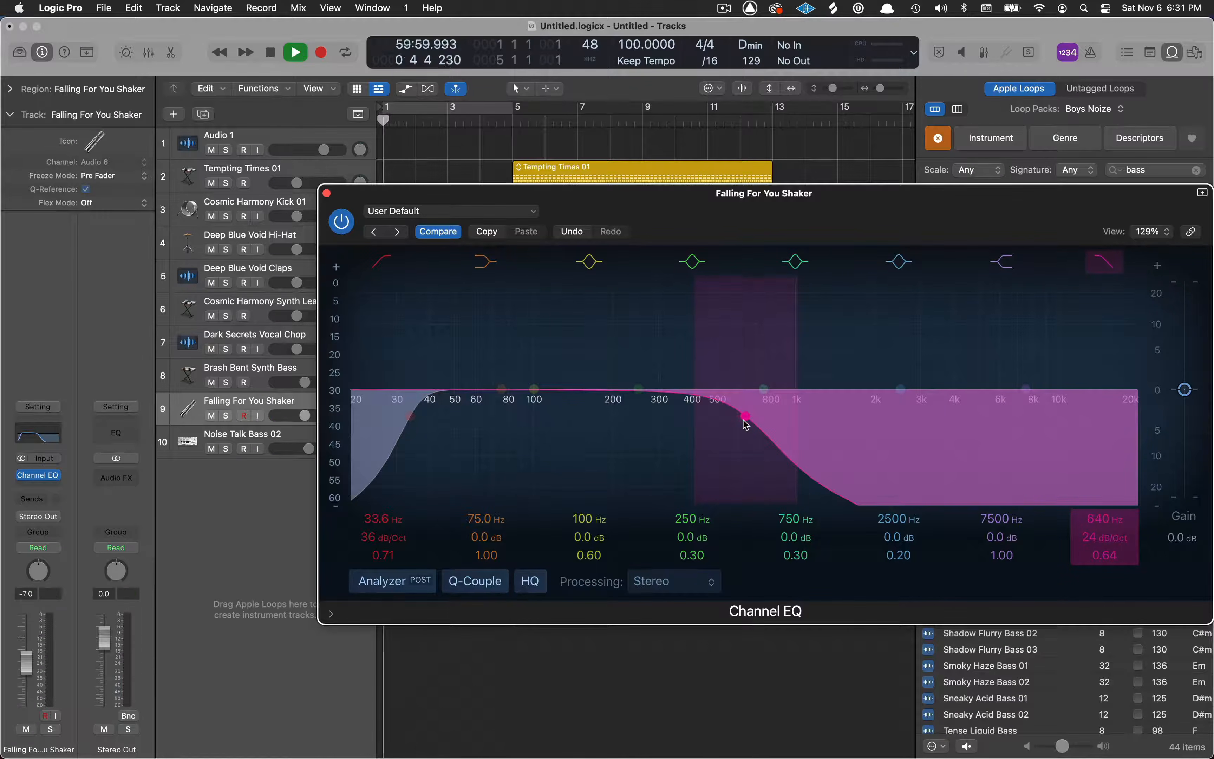
key(space)
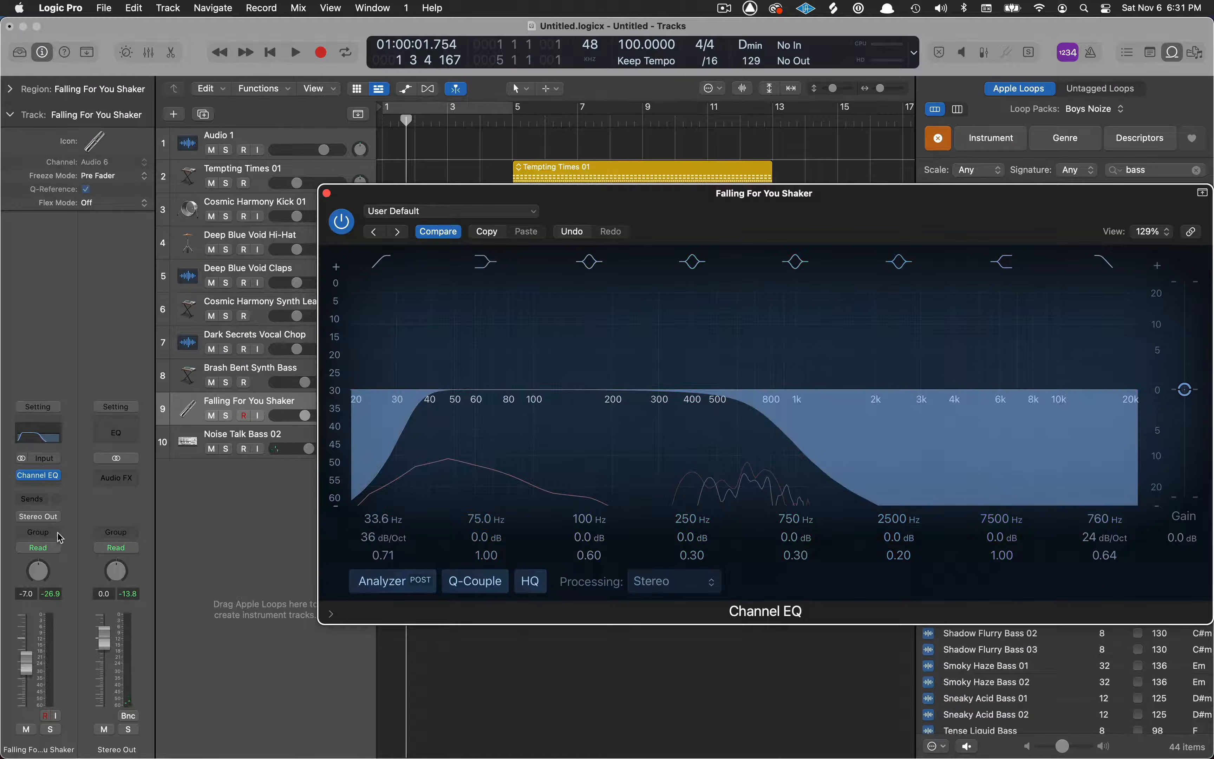
Step: Set the shaker track's automation to Latch and record the EQ high cut sweeping up to 5250 Hz over the first four bars
click(38, 548)
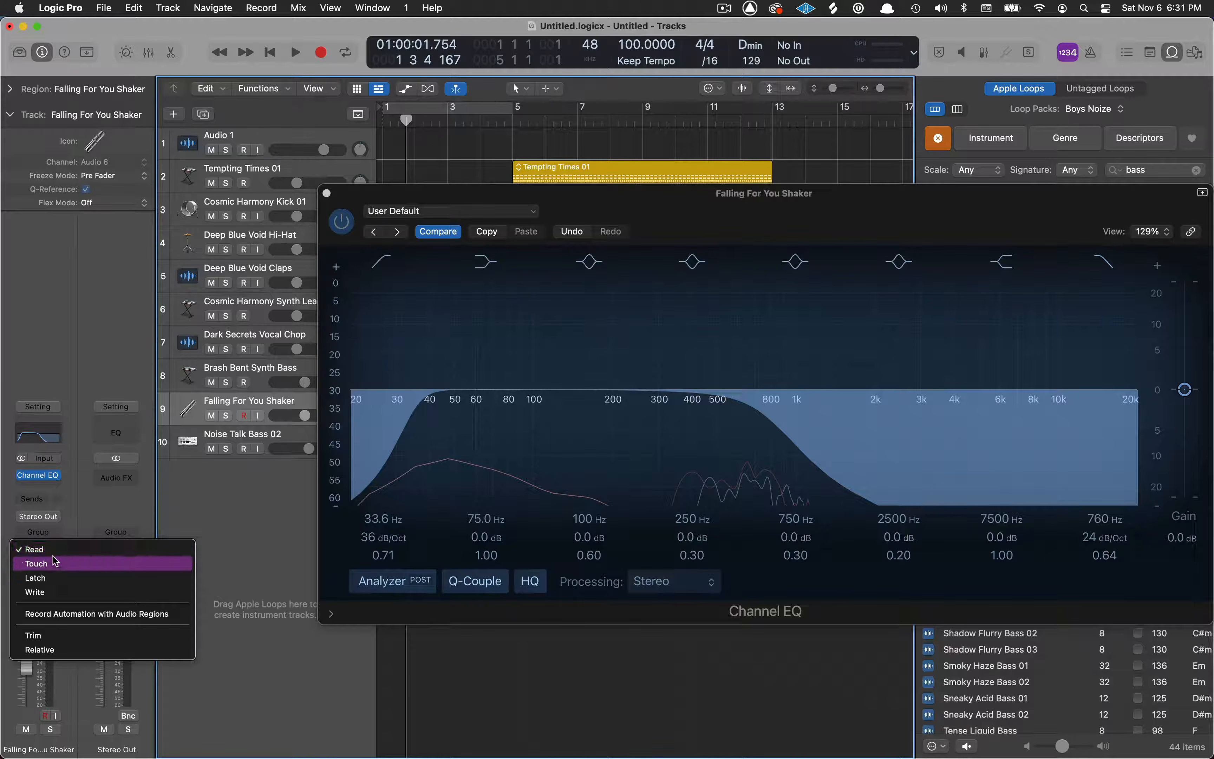
click(52, 579)
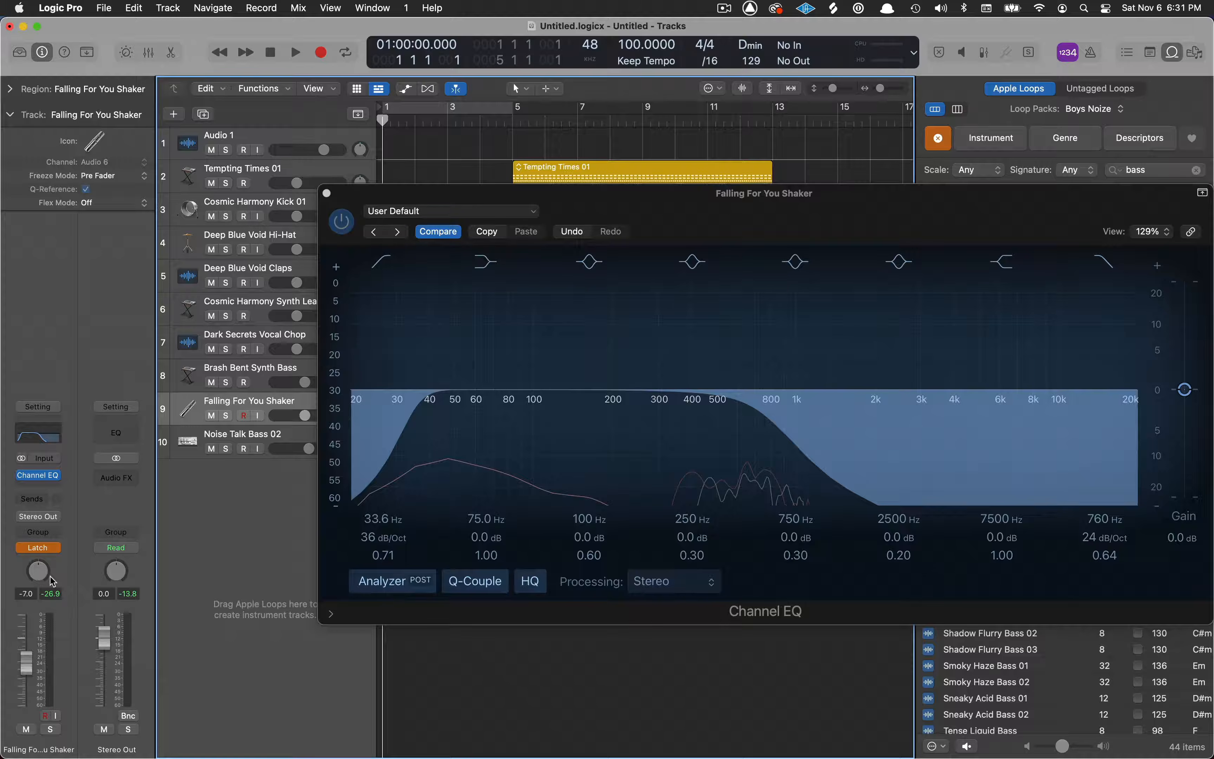
key(space)
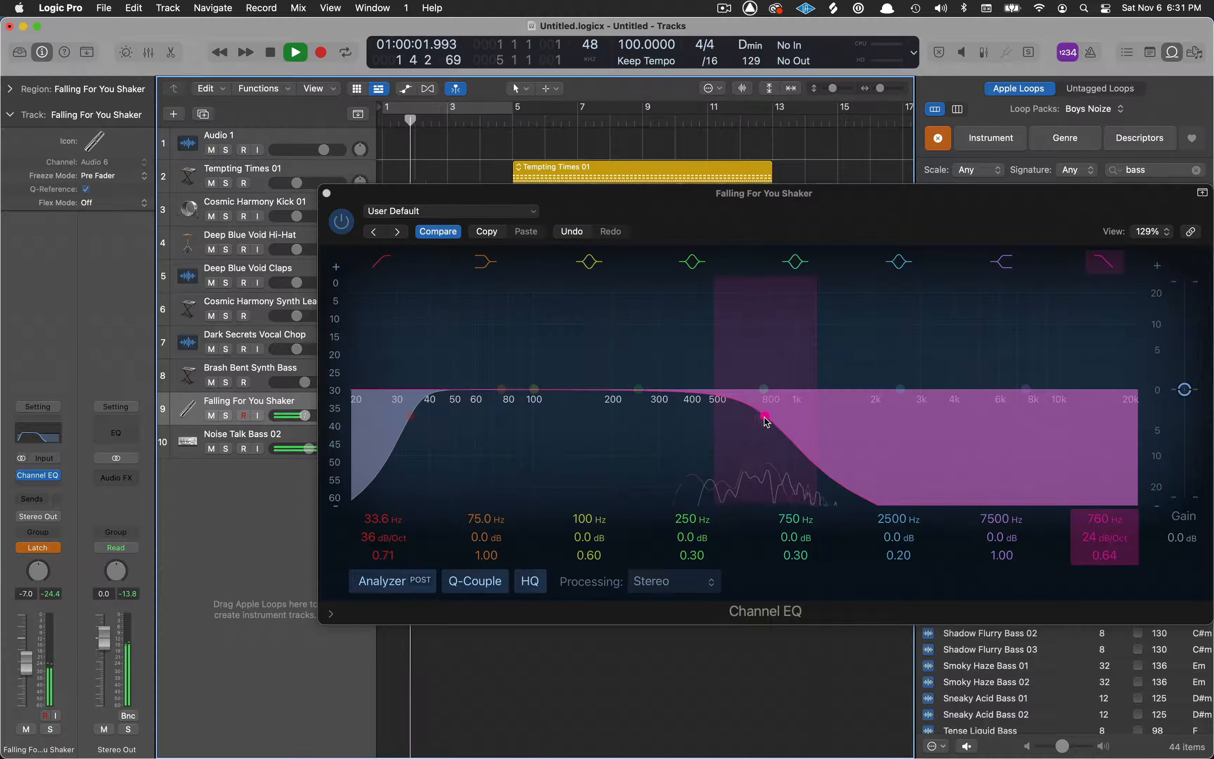
drag(766, 419, 987, 433)
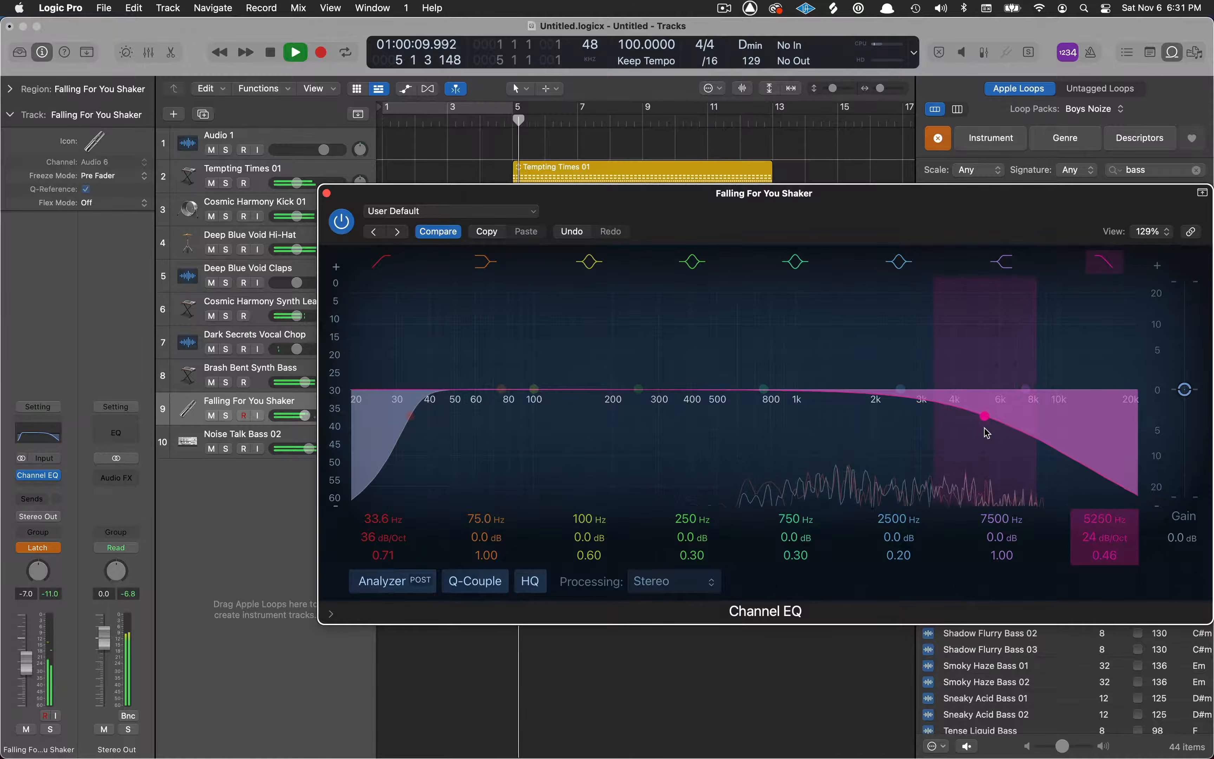
key(space)
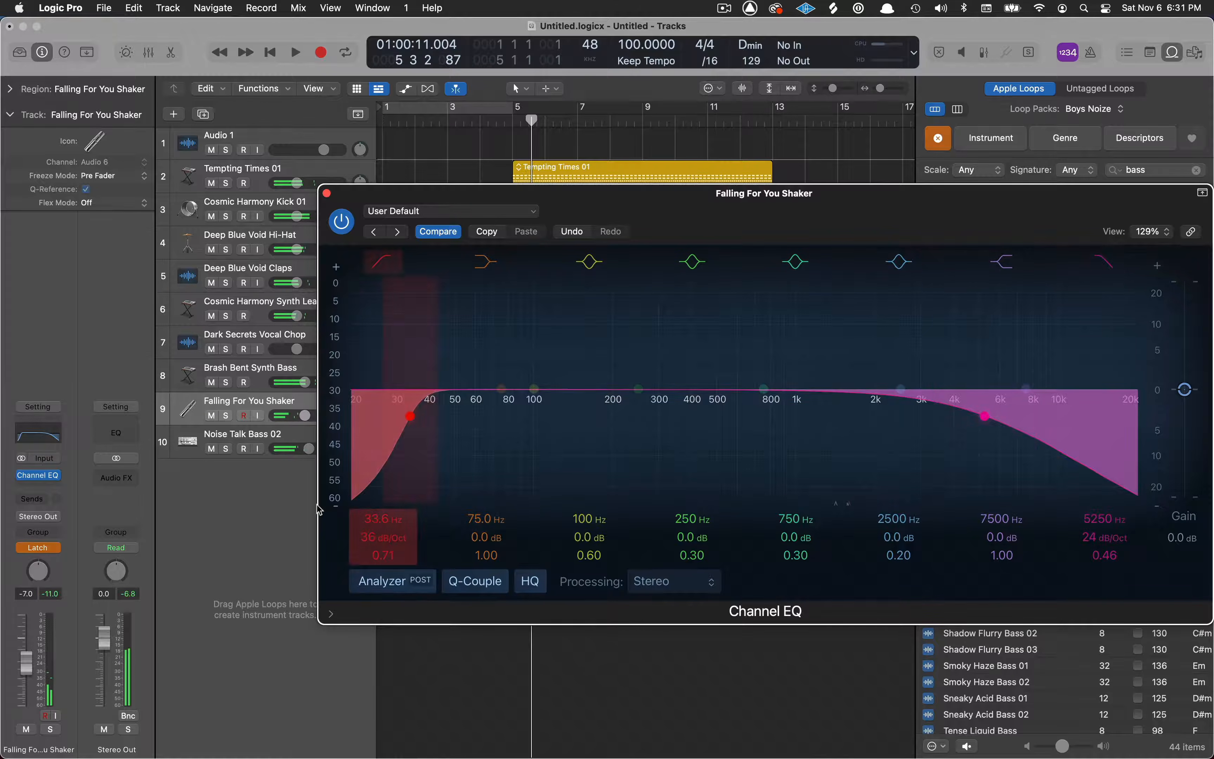
Step: Return the shaker track's automation to Read, close its EQ, and play the arrangement from the beginning
click(57, 549)
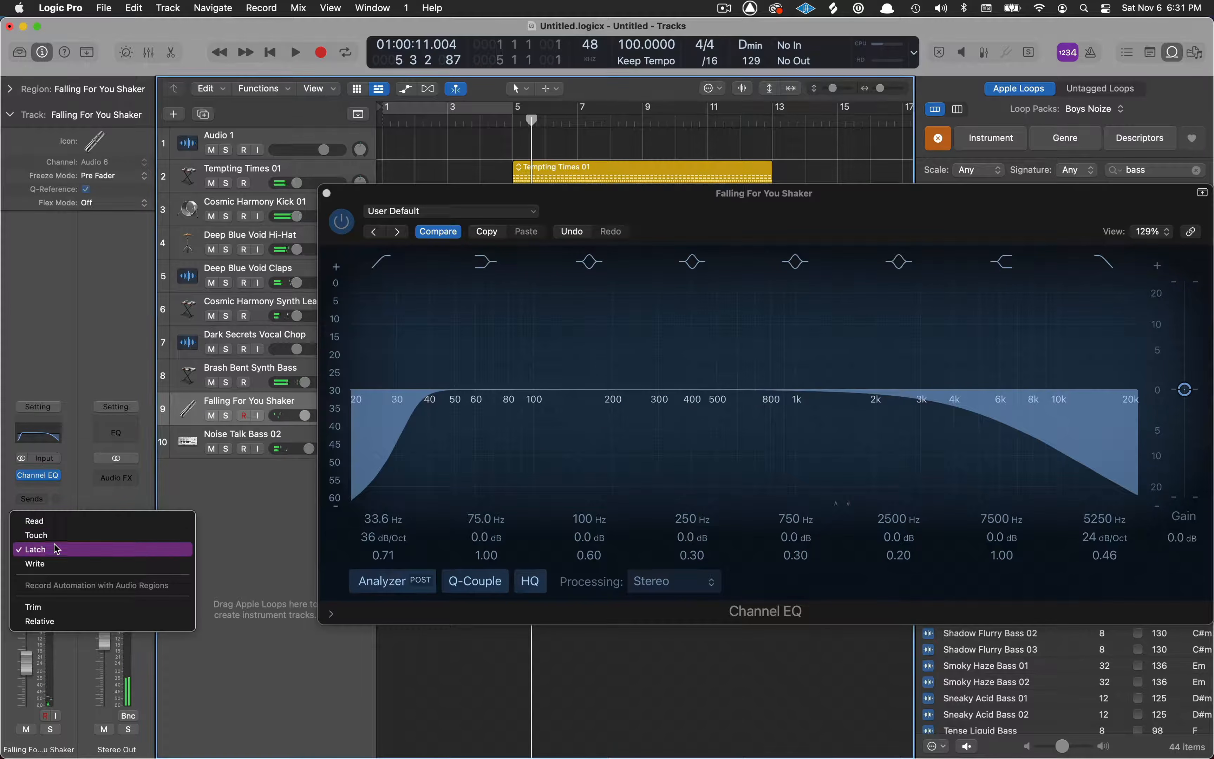
click(55, 522)
click(327, 194)
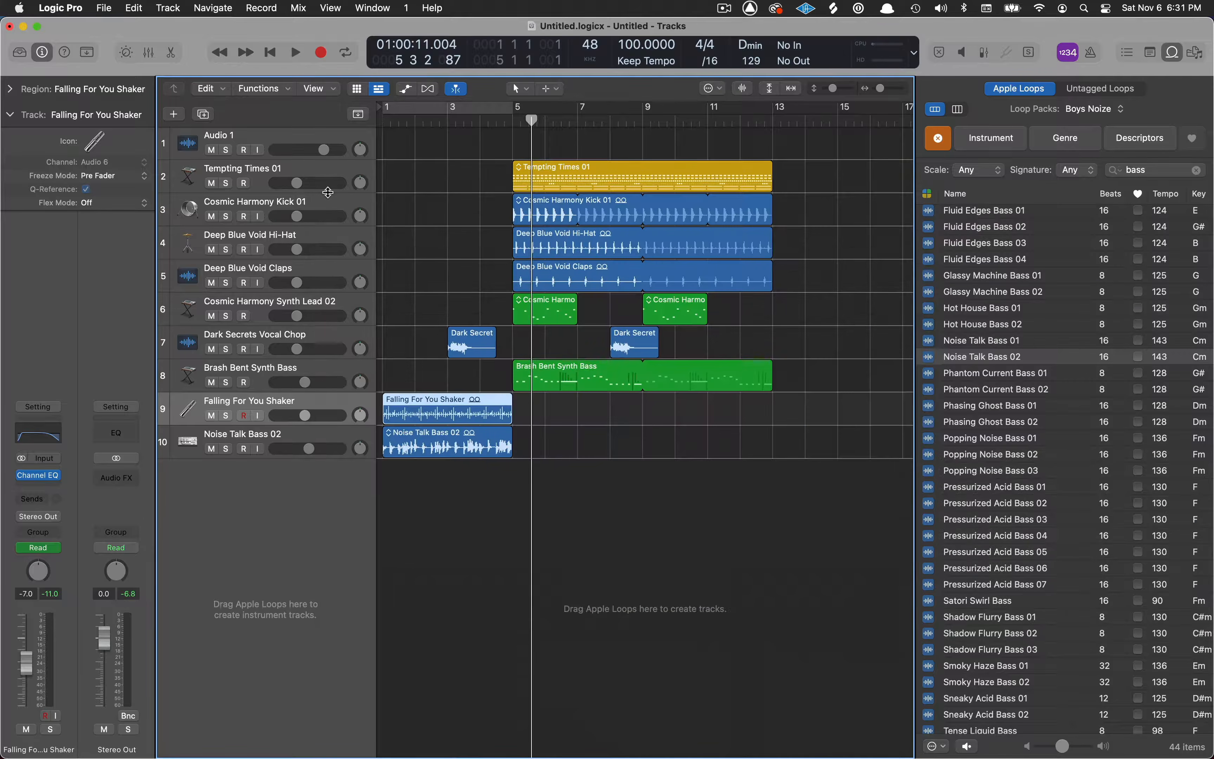
key(Return)
key(space)
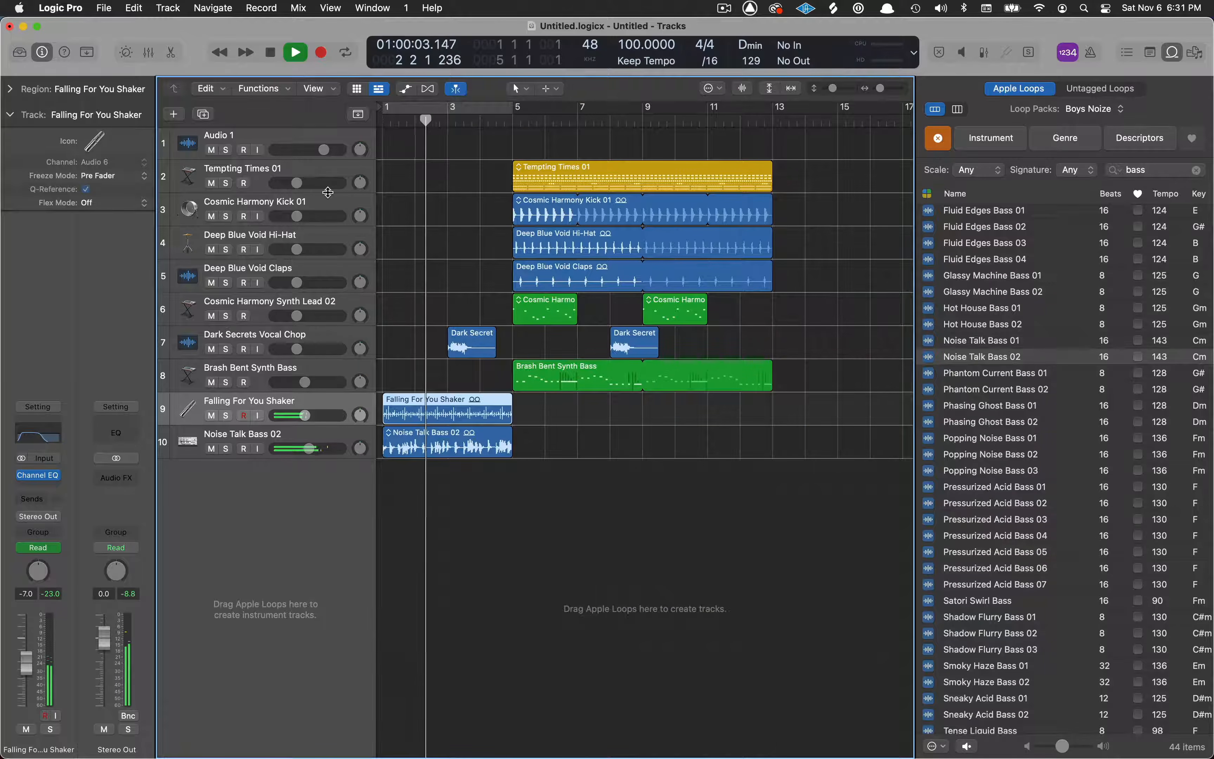
Step: Clear the loop search, switch the loop pack to Backlight Bounce, and search it for "sweep"
click(1196, 170)
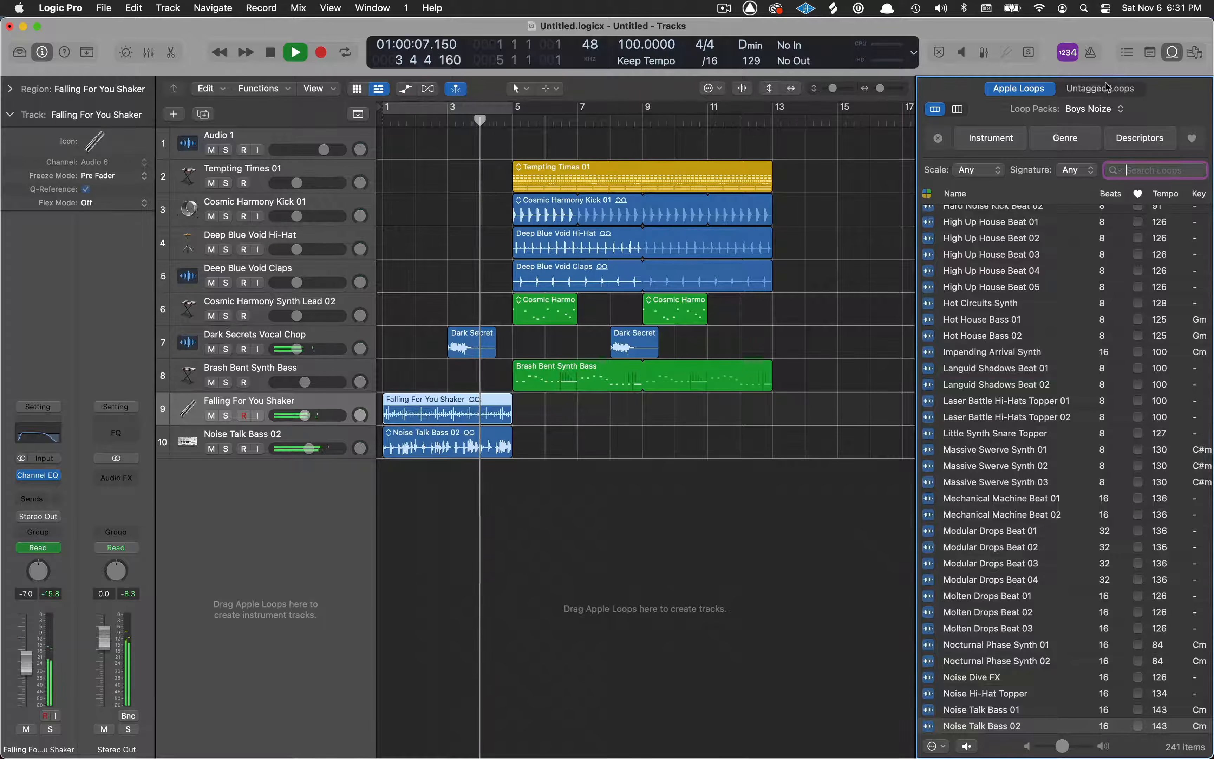
click(1088, 109)
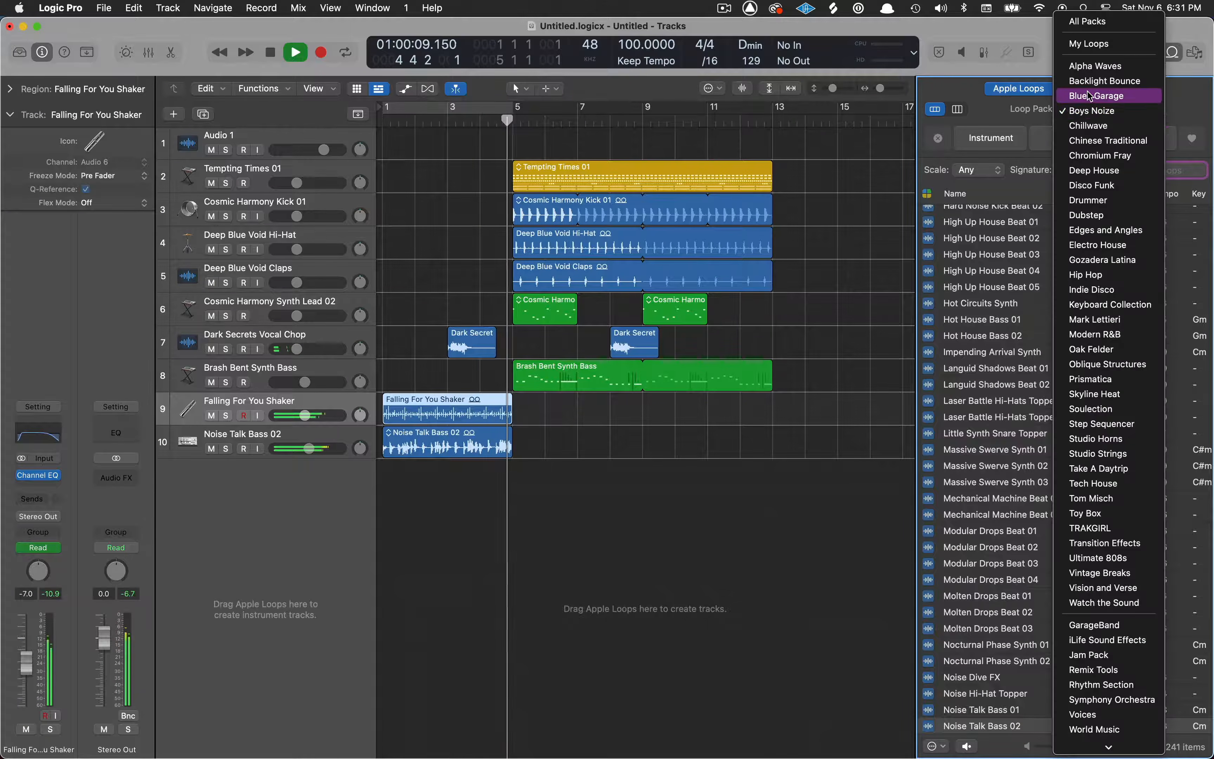
click(1104, 81)
click(1153, 170)
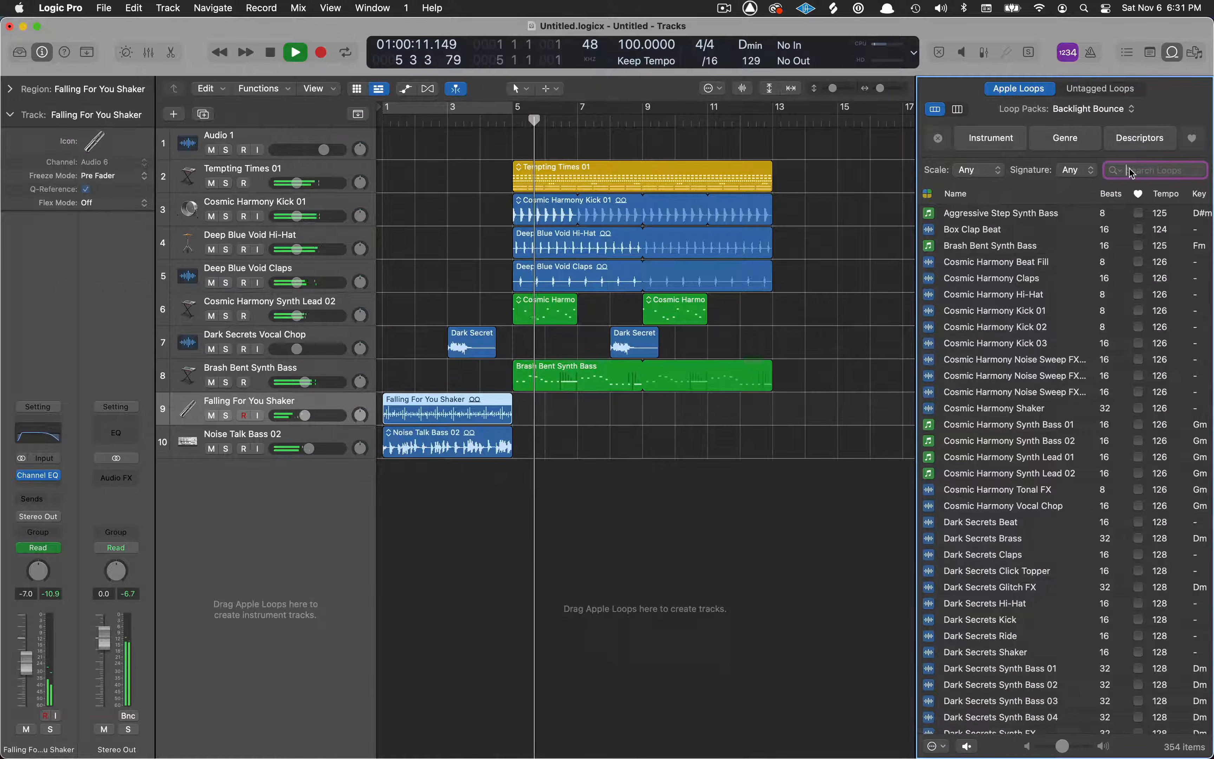
text(sweep)
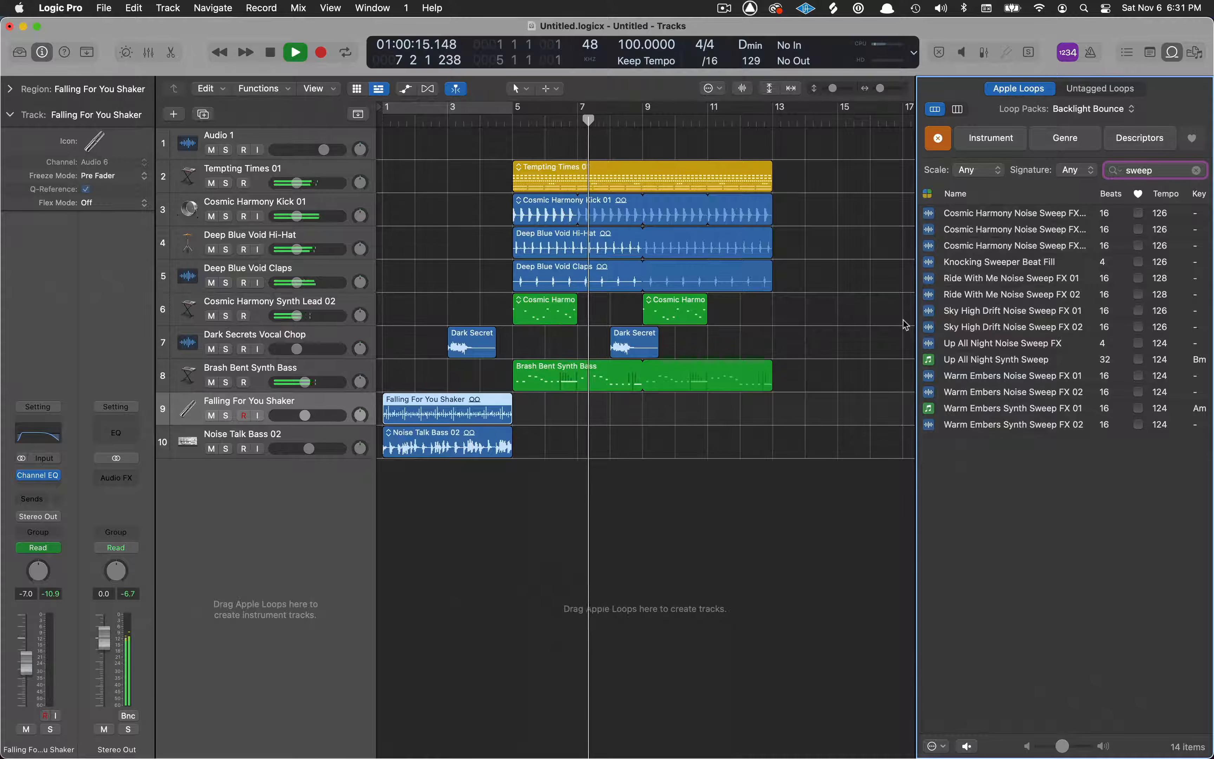
Step: Audition the first two Cosmic Harmony Noise Sweep FX loops and add Cosmic Harmony Noise Sweep FX 02 on a new track at bar 9
click(640, 549)
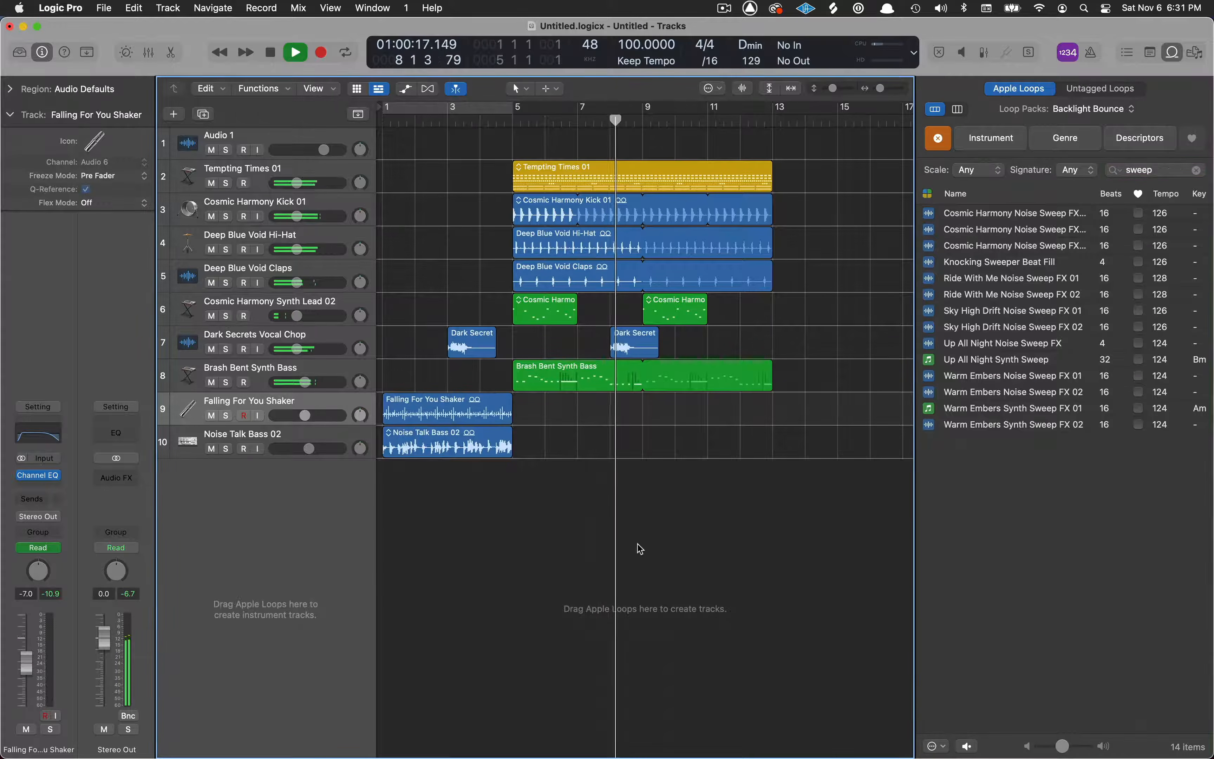
click(1041, 214)
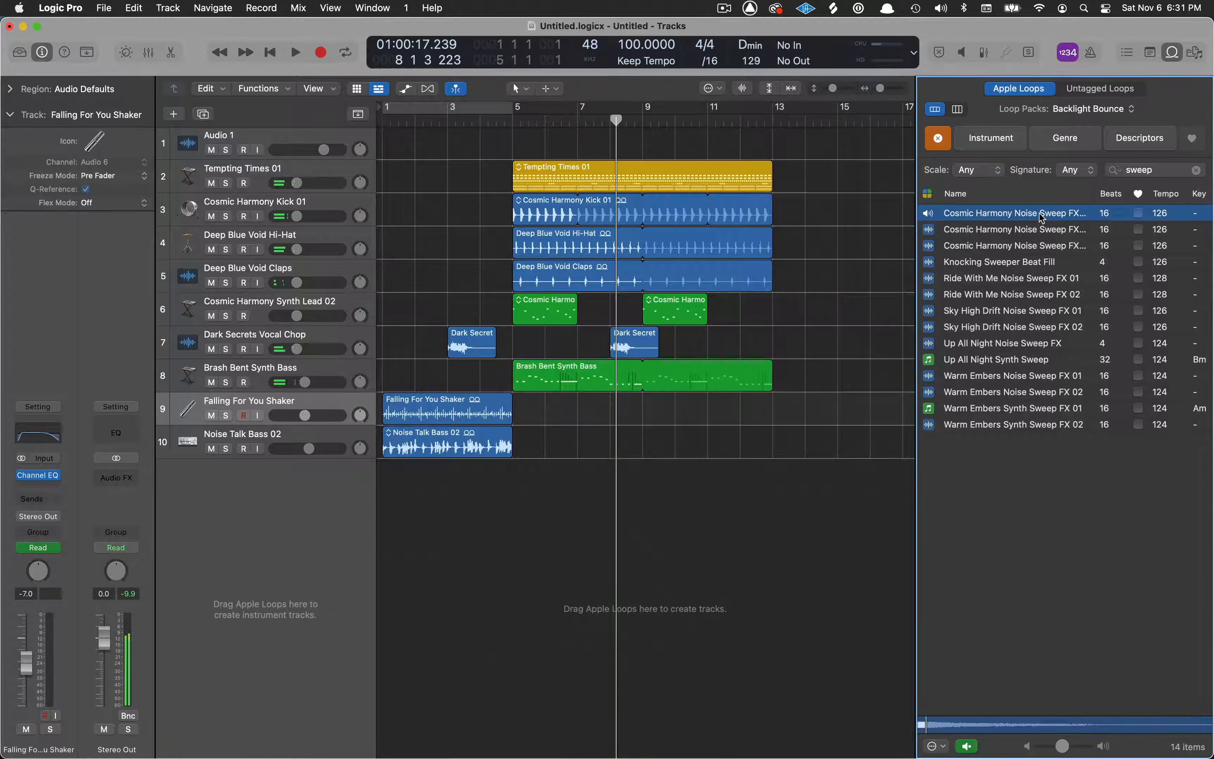
click(1029, 231)
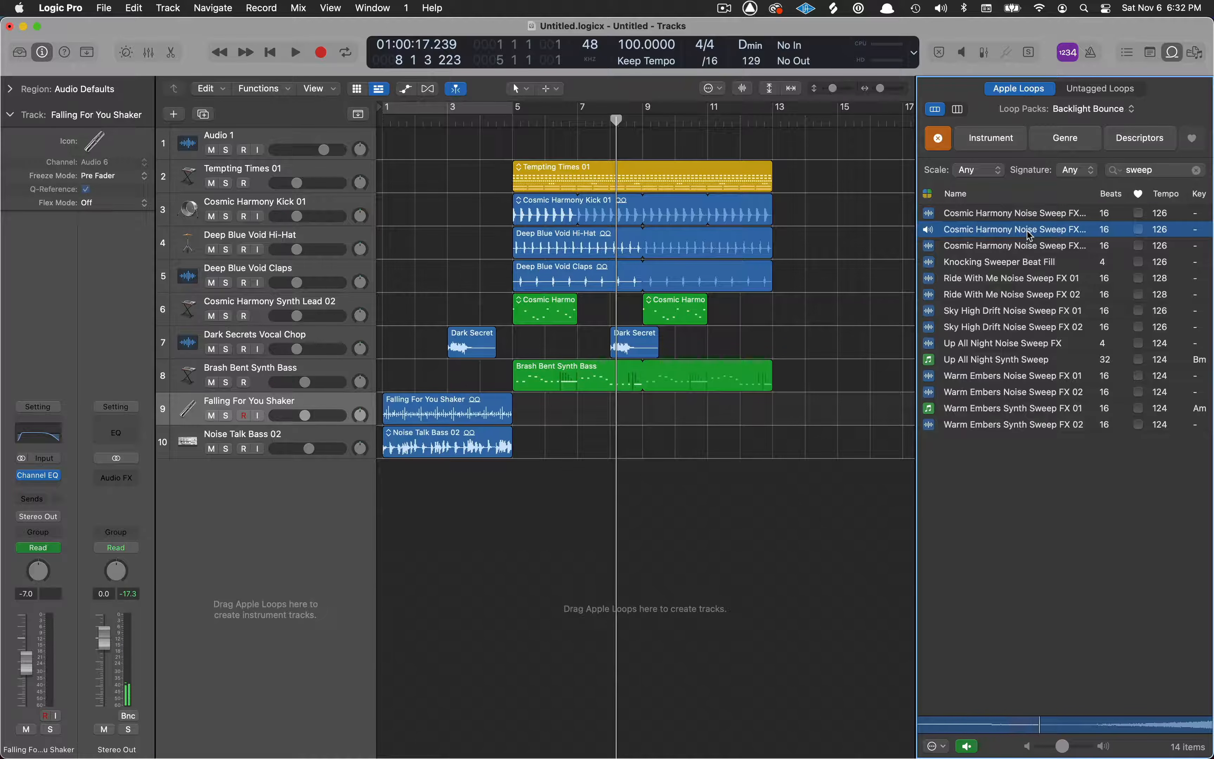
drag(846, 374, 641, 515)
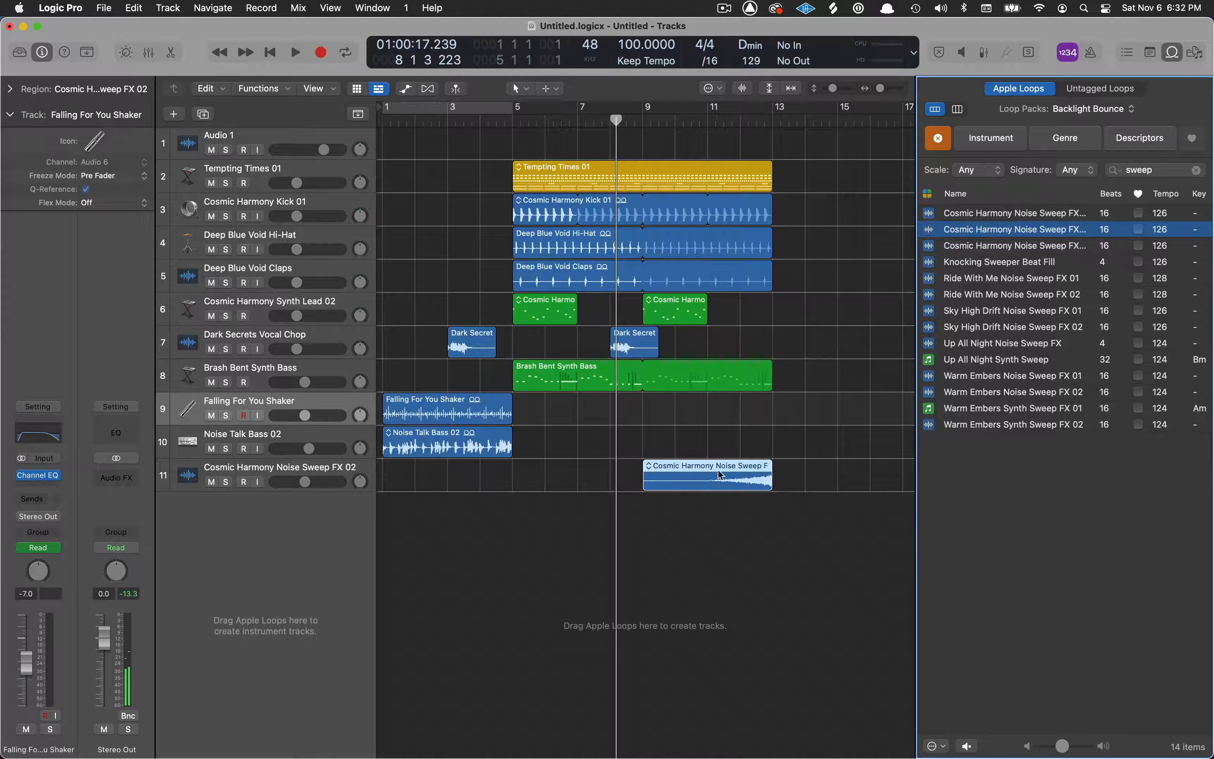
Step: Copy the noise sweep region to bar 13 and reverse the copy
drag(713, 470, 843, 479)
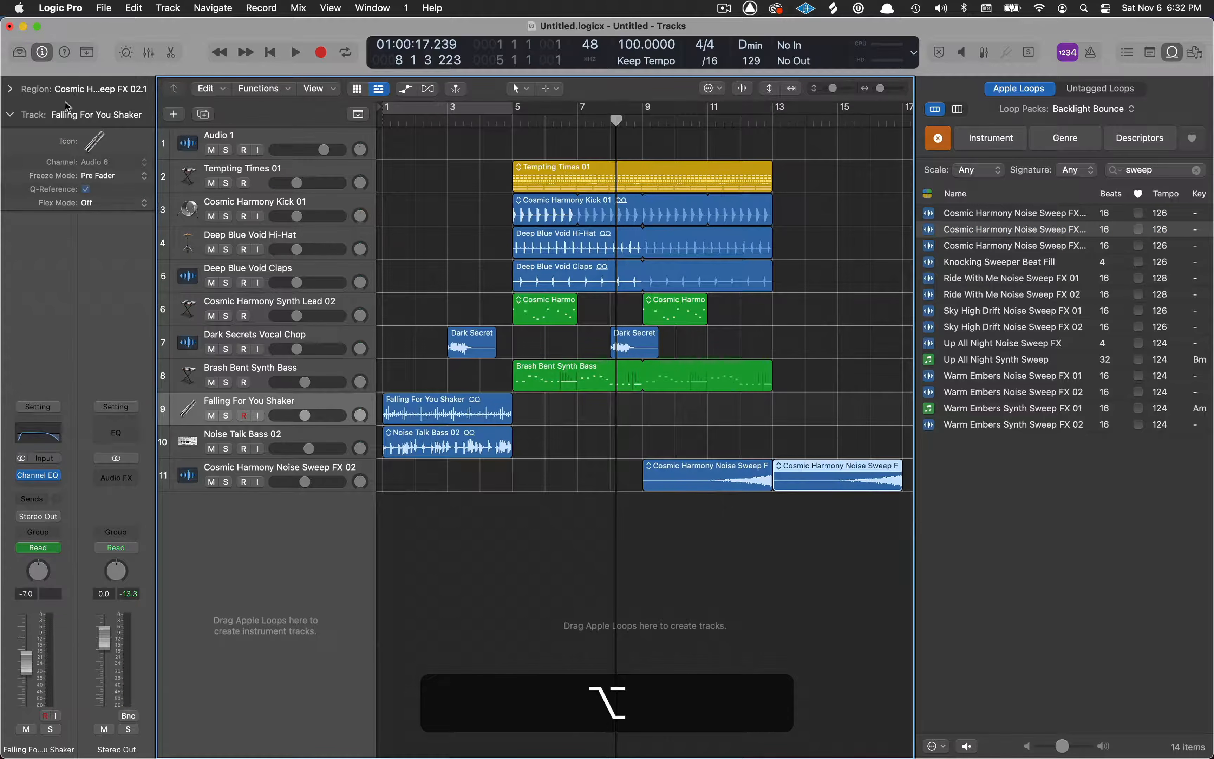
click(11, 88)
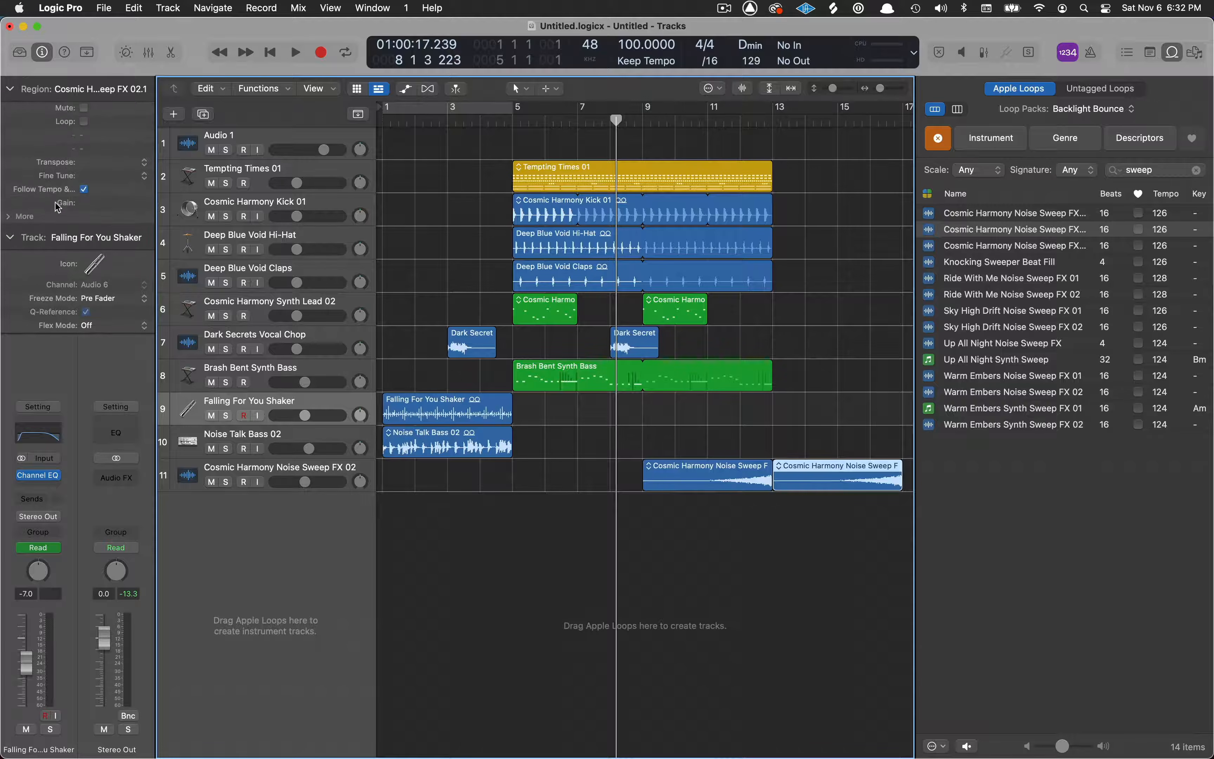
click(9, 217)
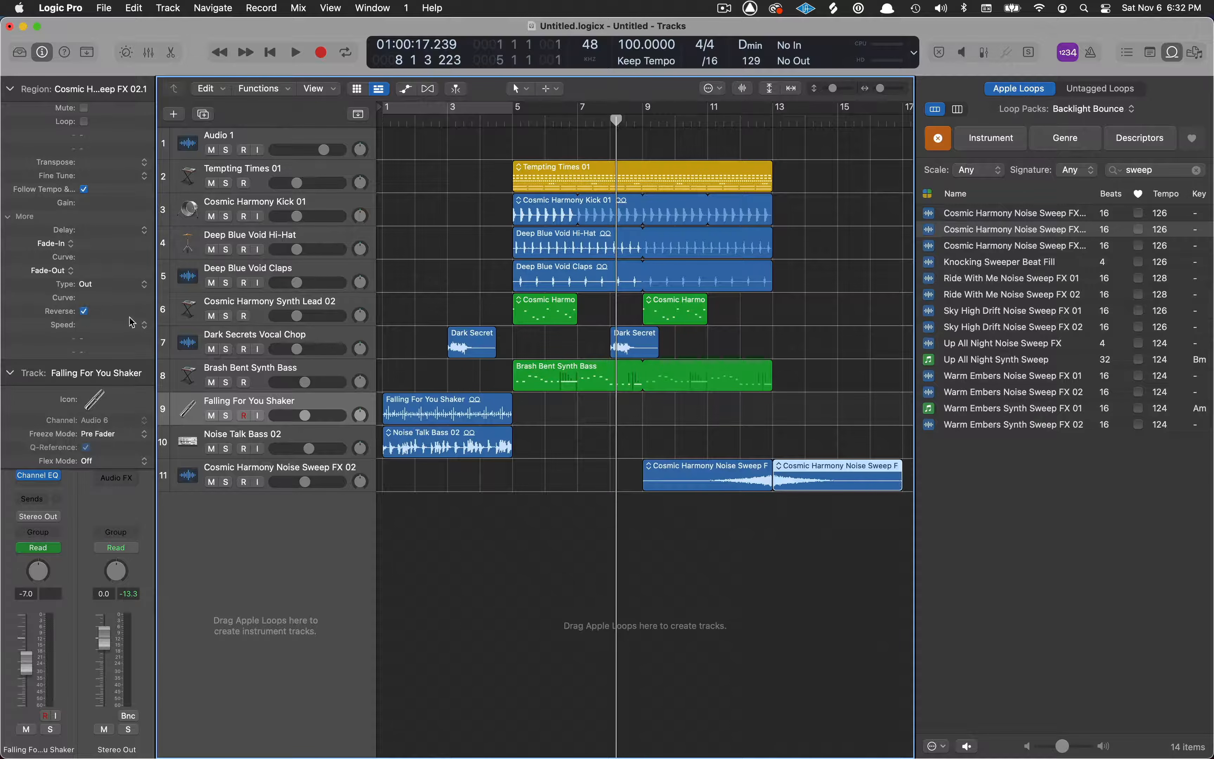
Step: Add a Channel EQ to the noise sweep track, raise its low cut to about 745 Hz, and close the EQ
click(318, 470)
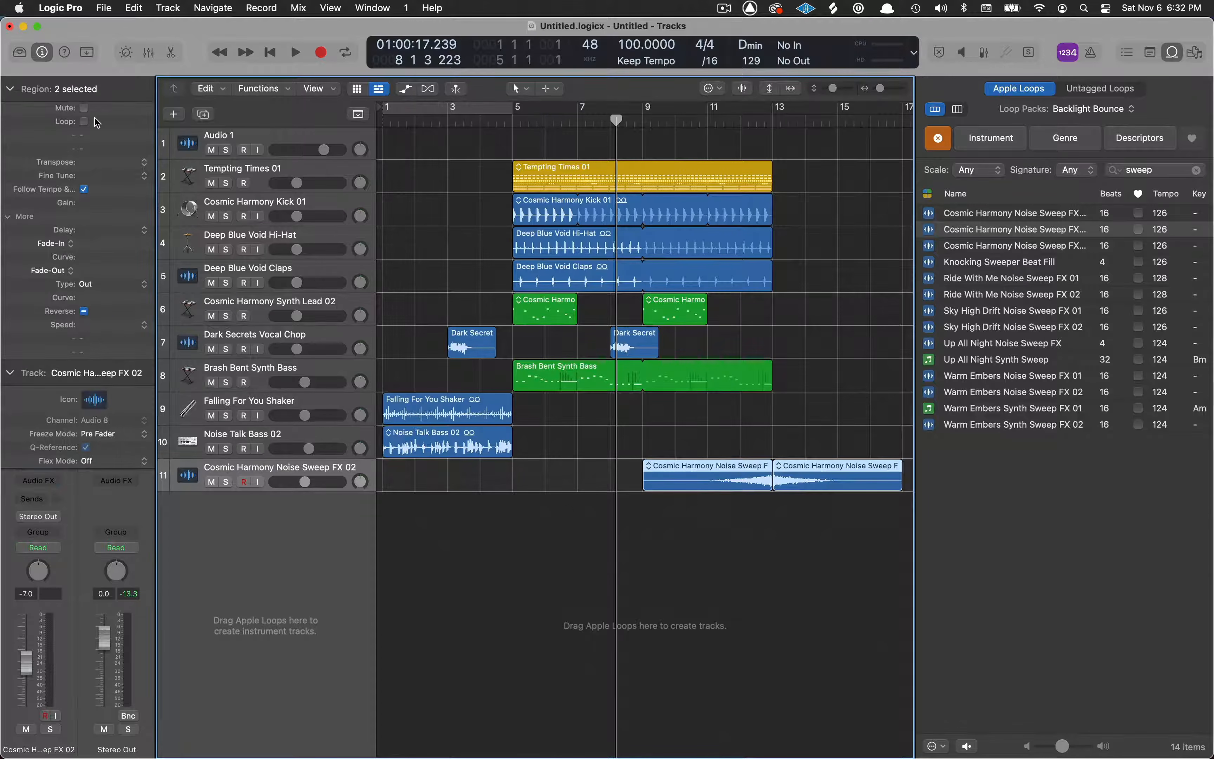
click(11, 89)
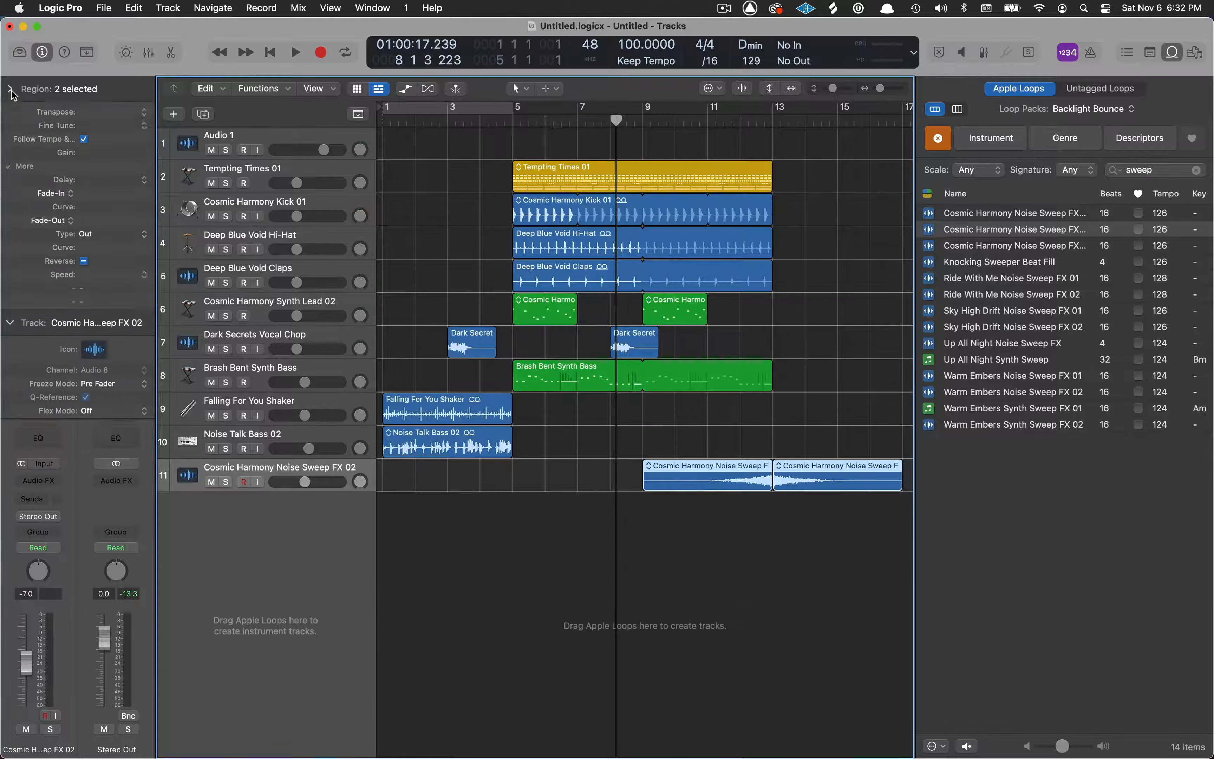
click(43, 440)
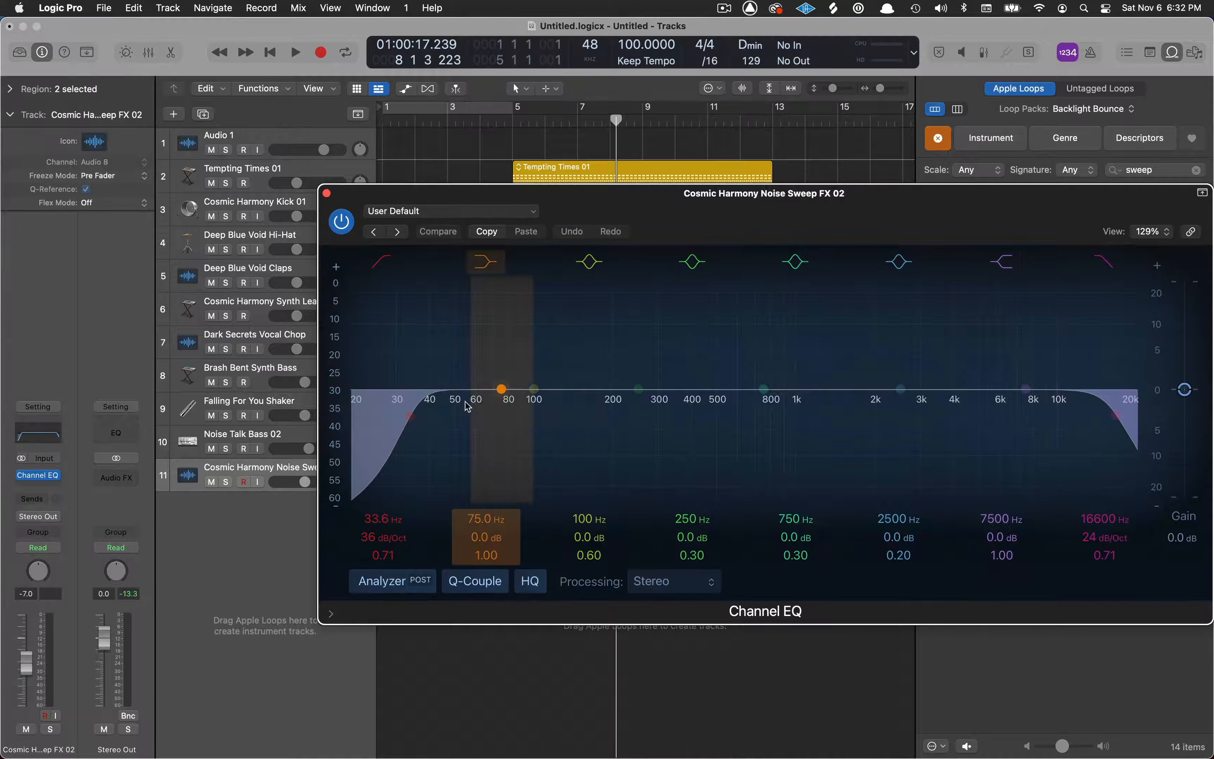
drag(433, 420, 764, 425)
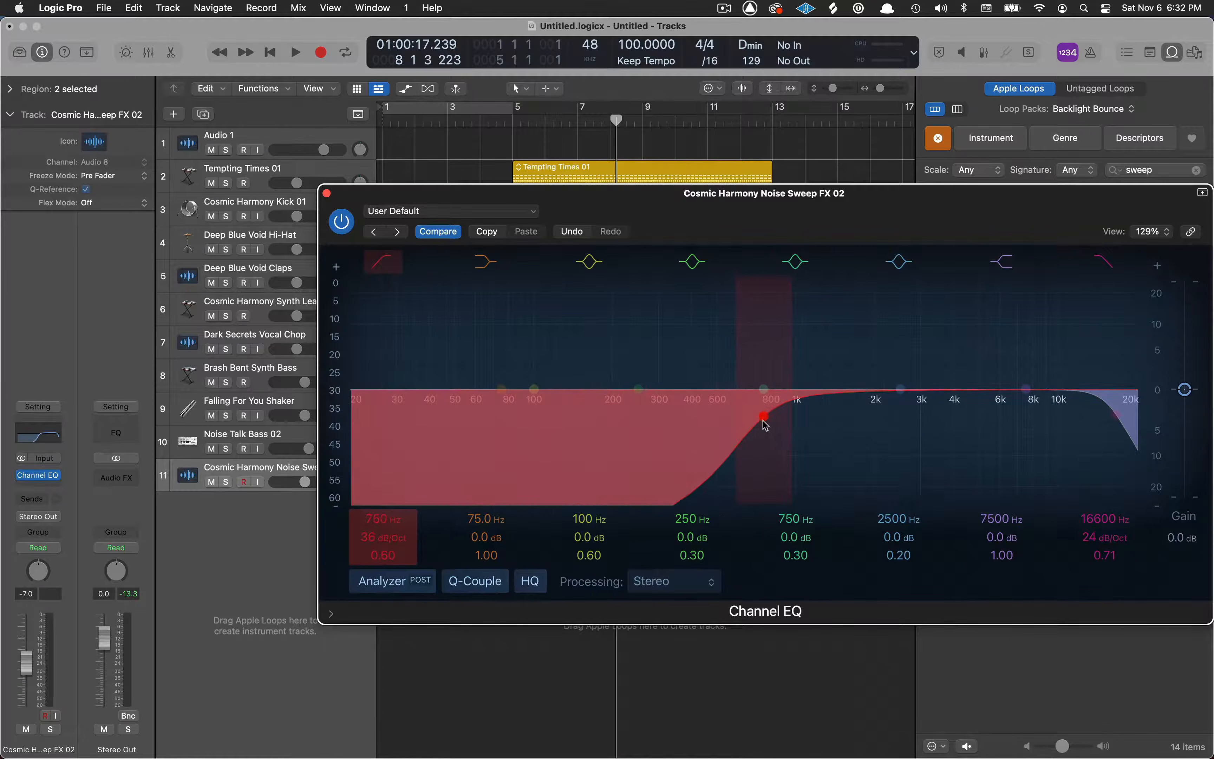
key(Return)
key(space)
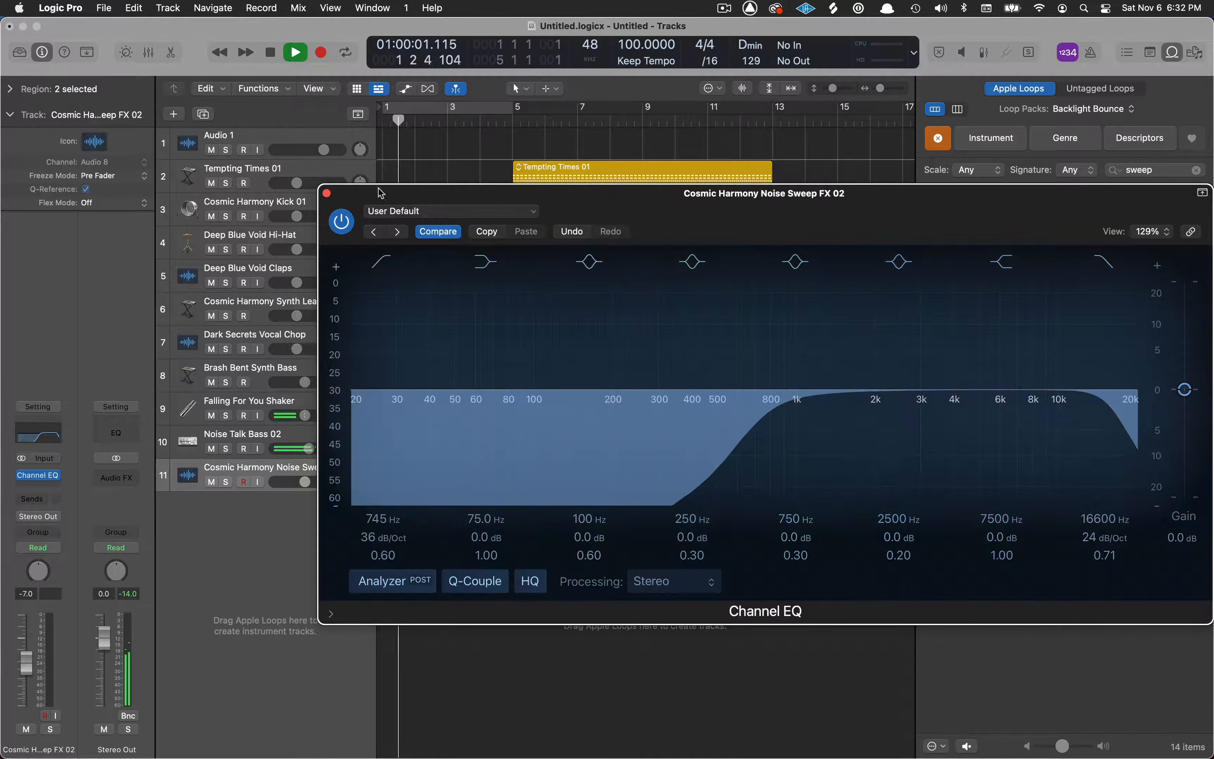
click(326, 193)
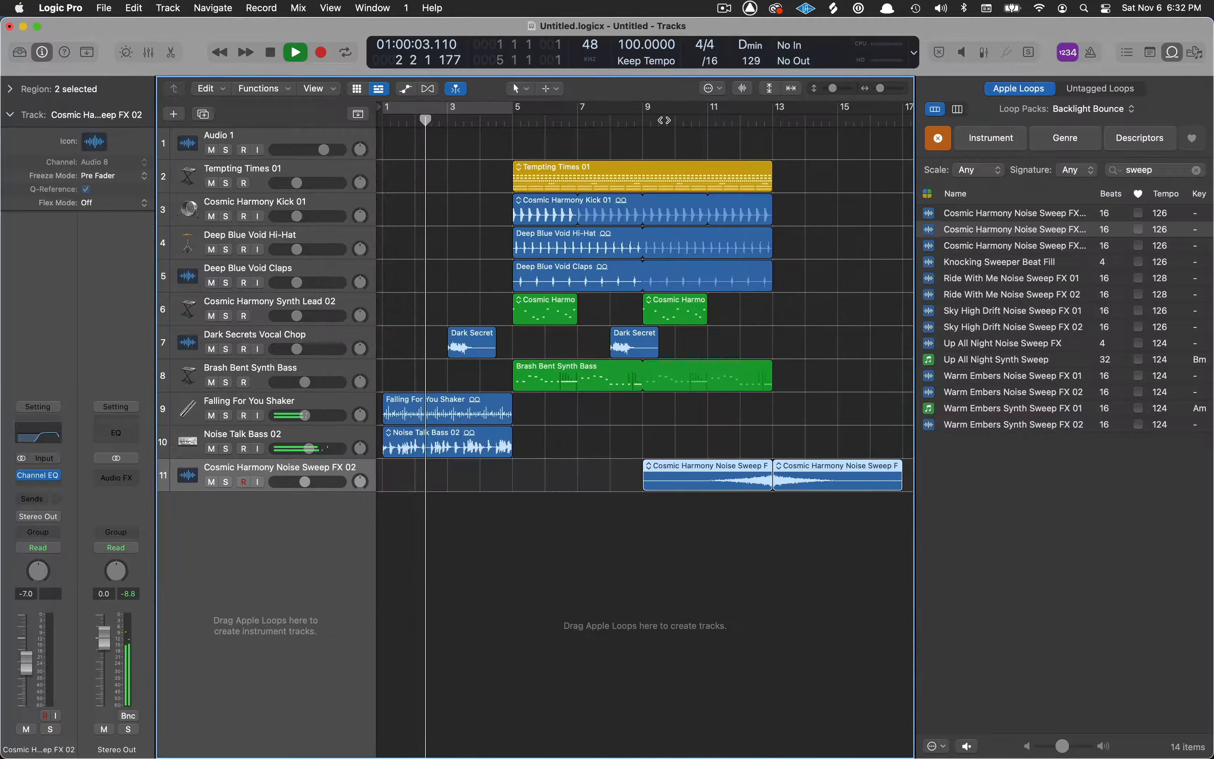
Step: Play from about bar 9, hide the loop browser, and lower the noise sweep track's volume to -13.2 dB
click(666, 120)
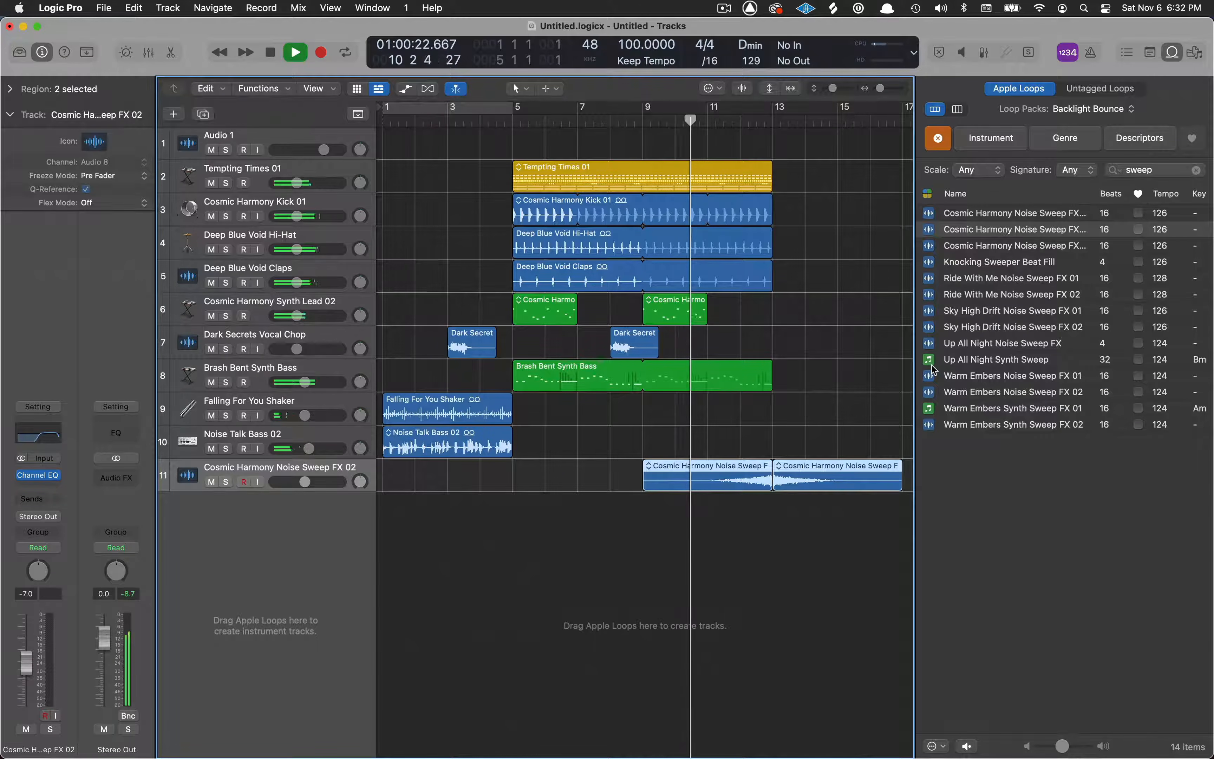
click(1175, 51)
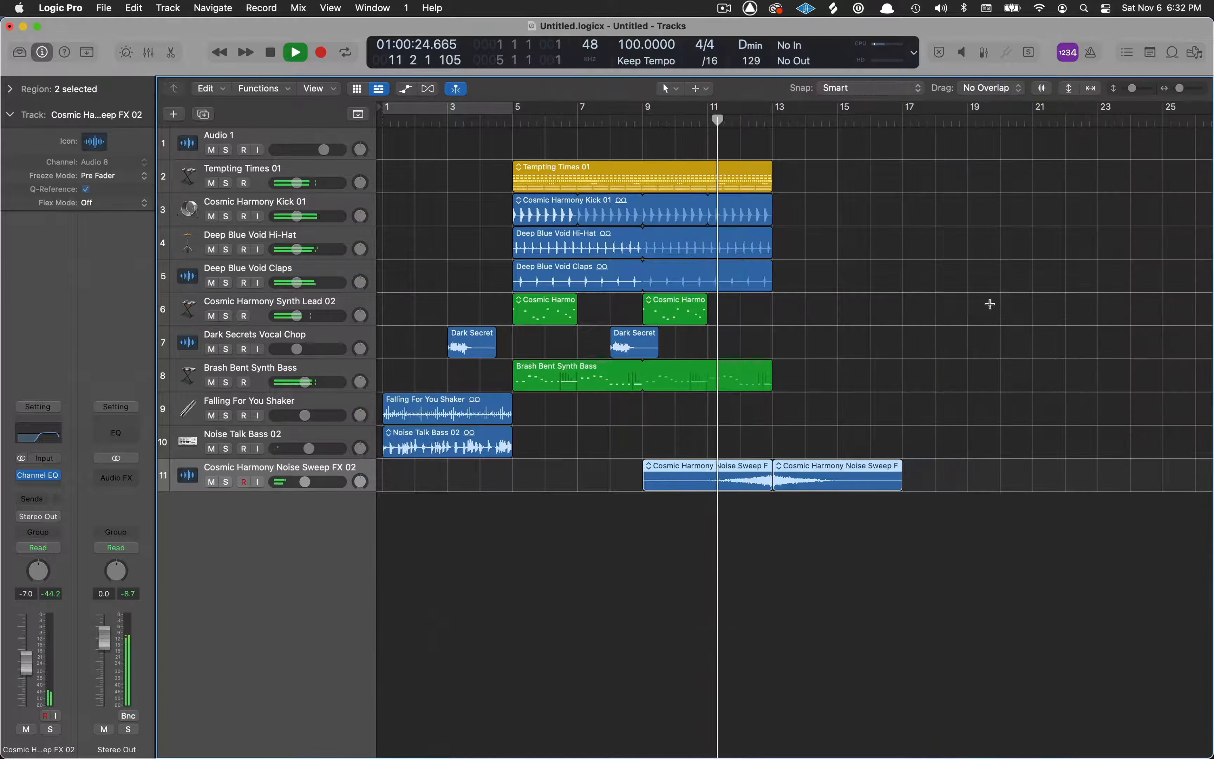
scroll(872, 588, right, 2)
scroll(872, 588, right, 1)
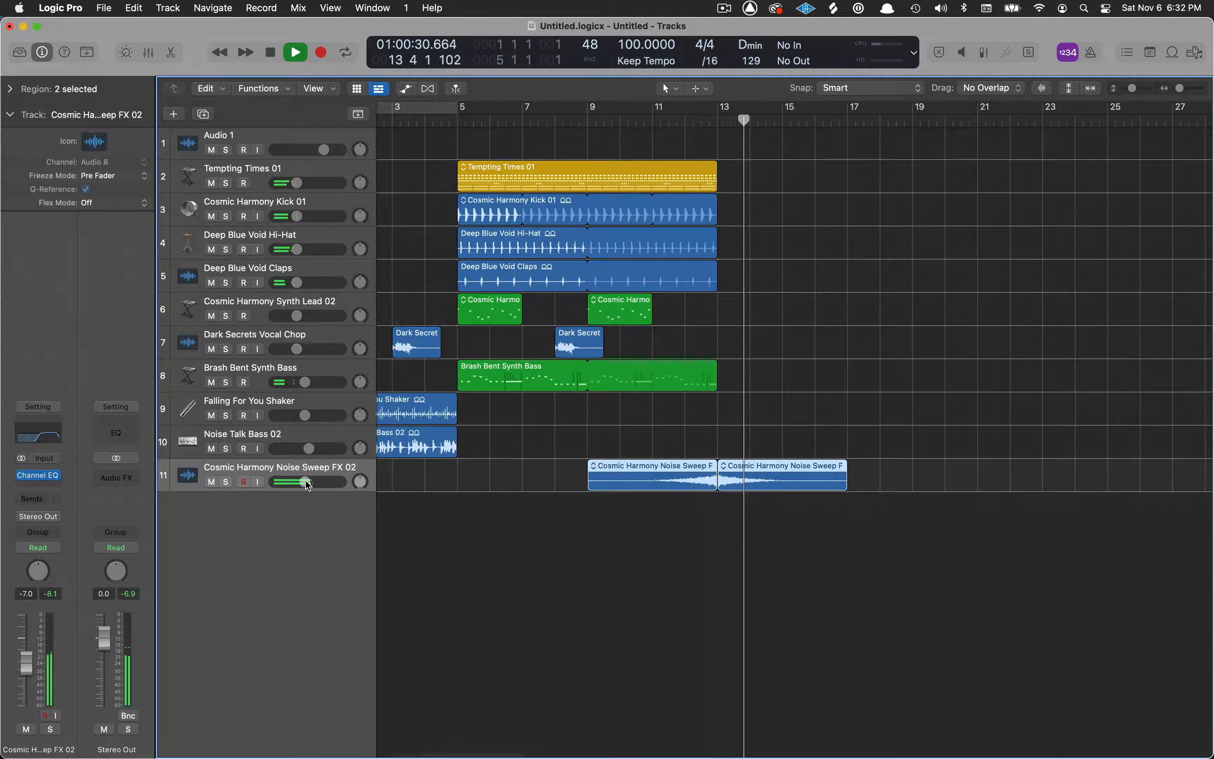
drag(305, 482, 285, 483)
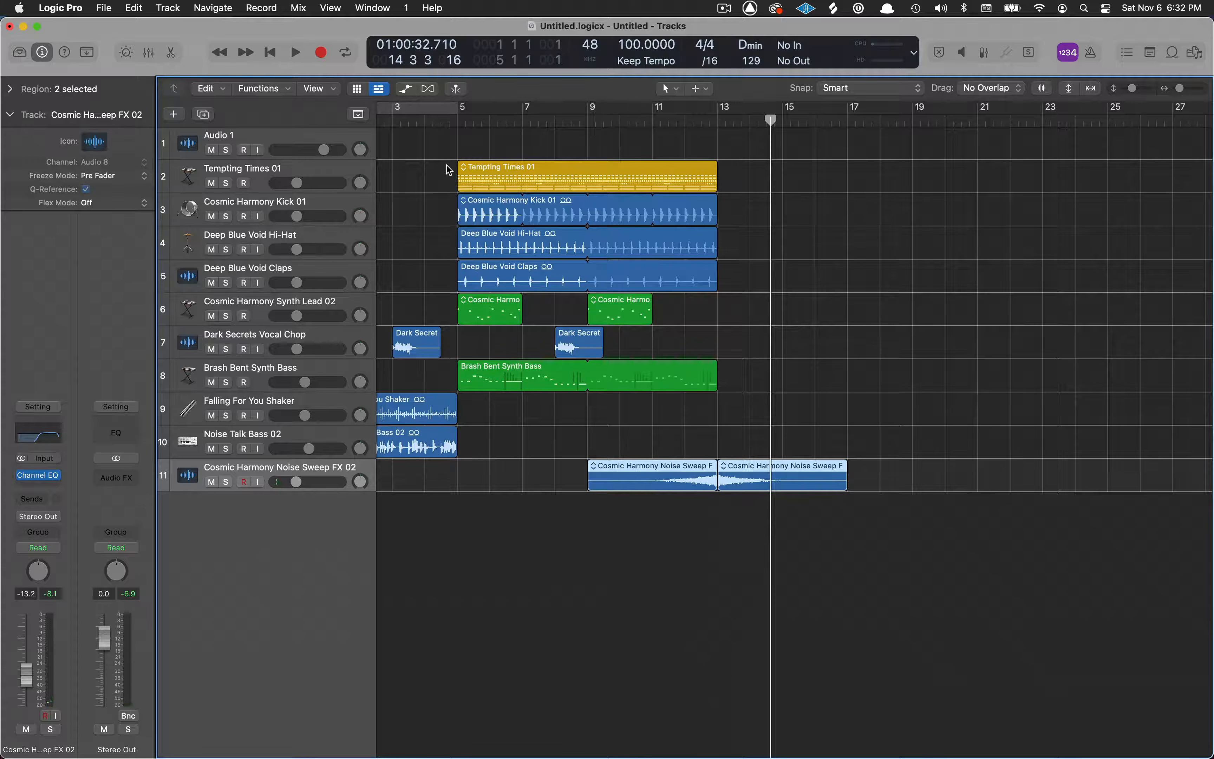
Step: Copy the Falling For You Shaker and Noise Talk Bass 02 regions to bar 13 and play that transition
drag(448, 170, 673, 285)
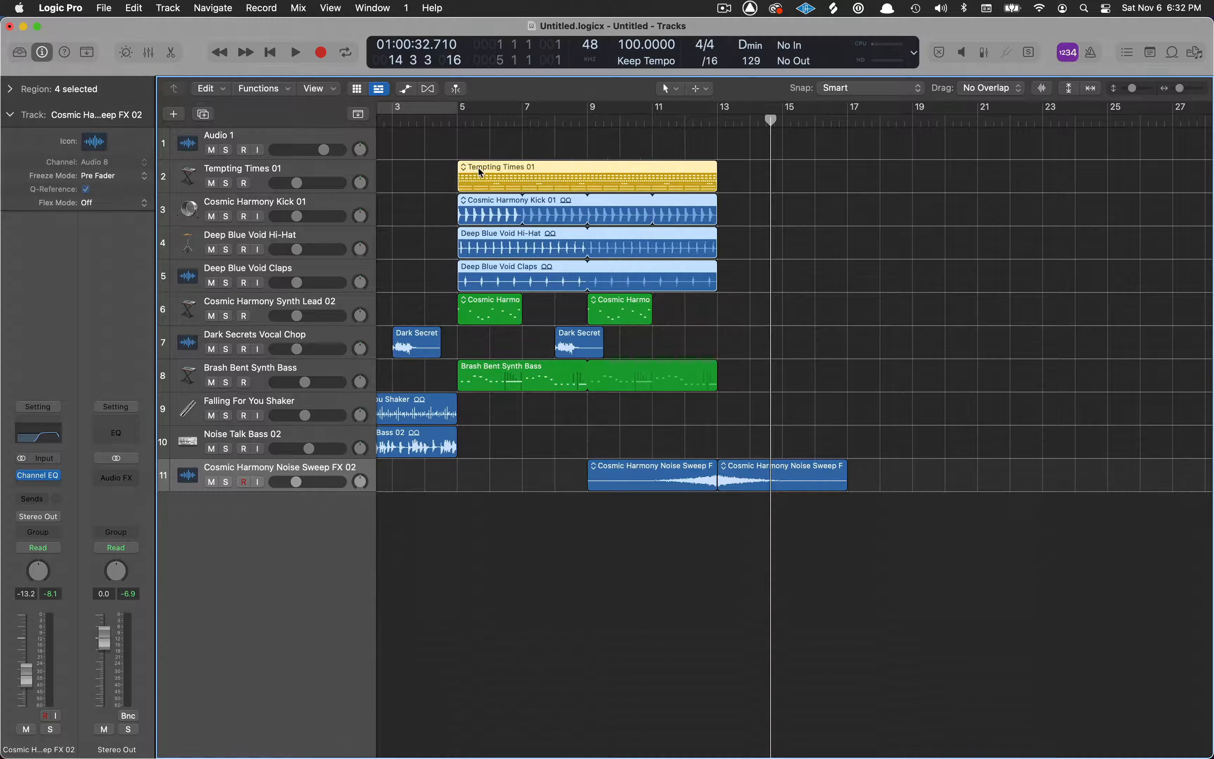
click(516, 435)
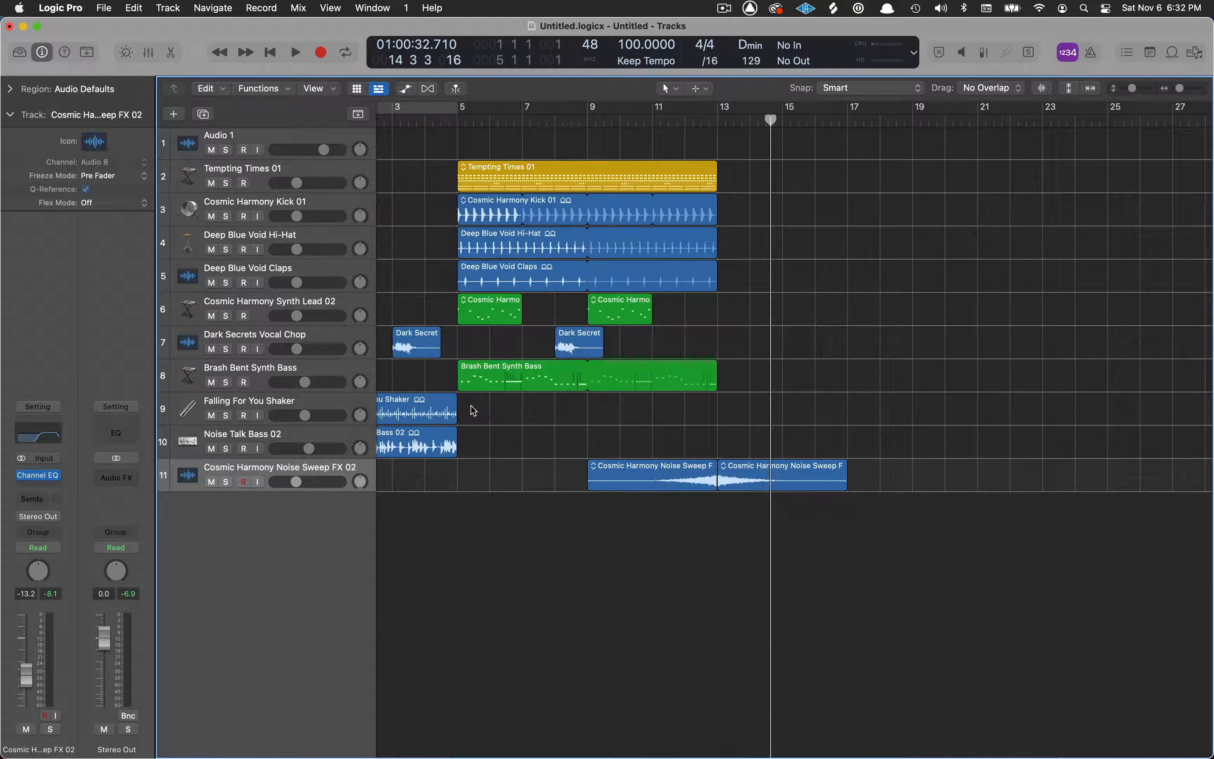
scroll(499, 478, left, 3)
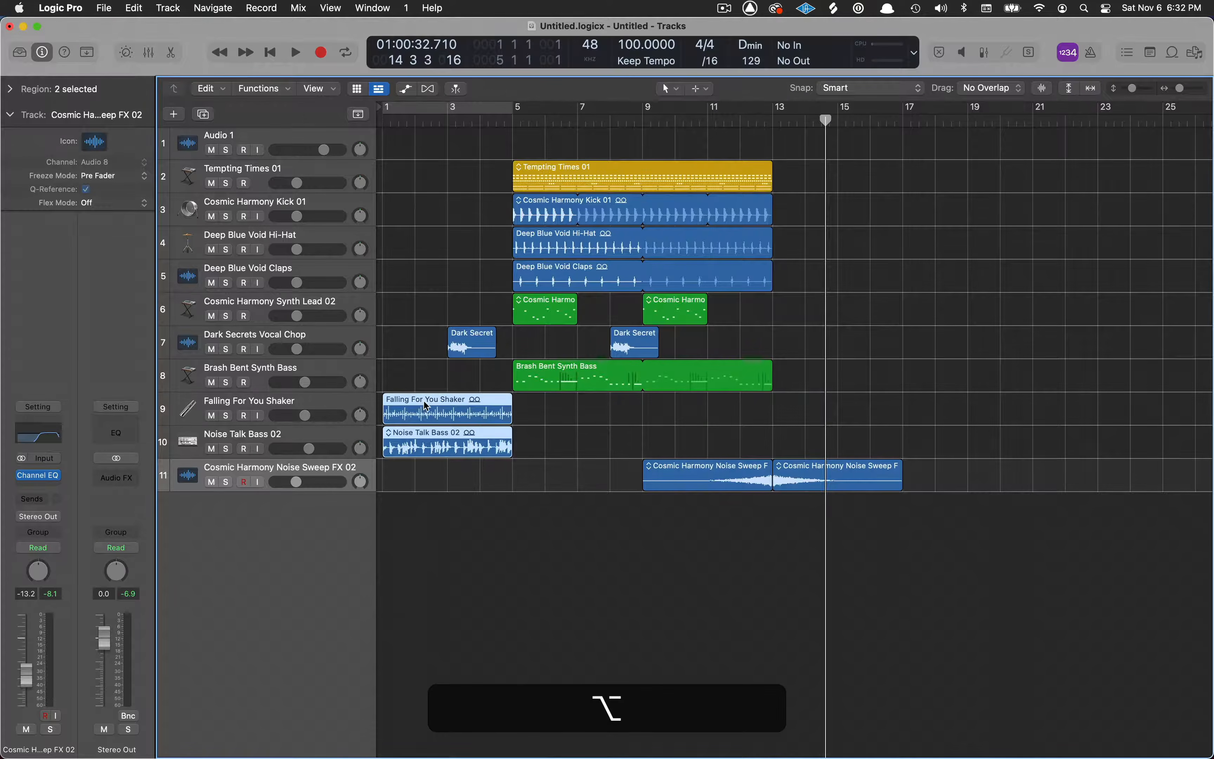
drag(424, 405, 812, 415)
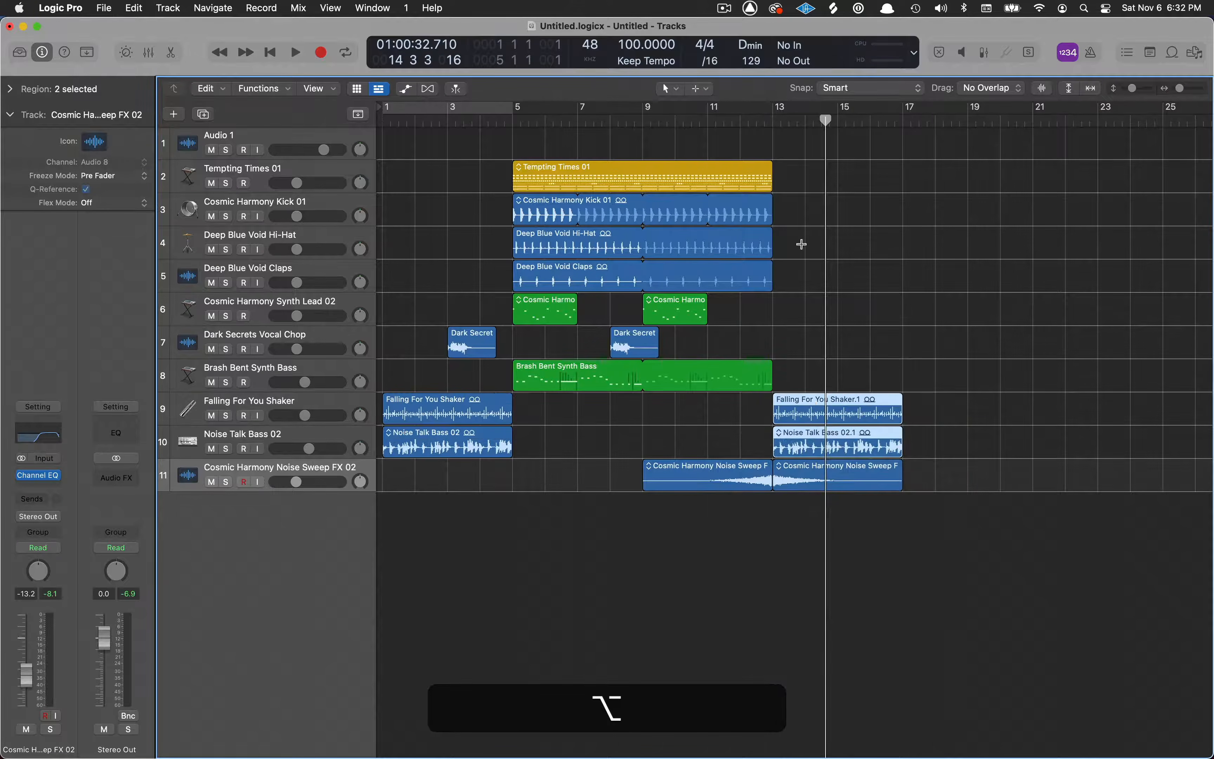
click(748, 123)
key(space)
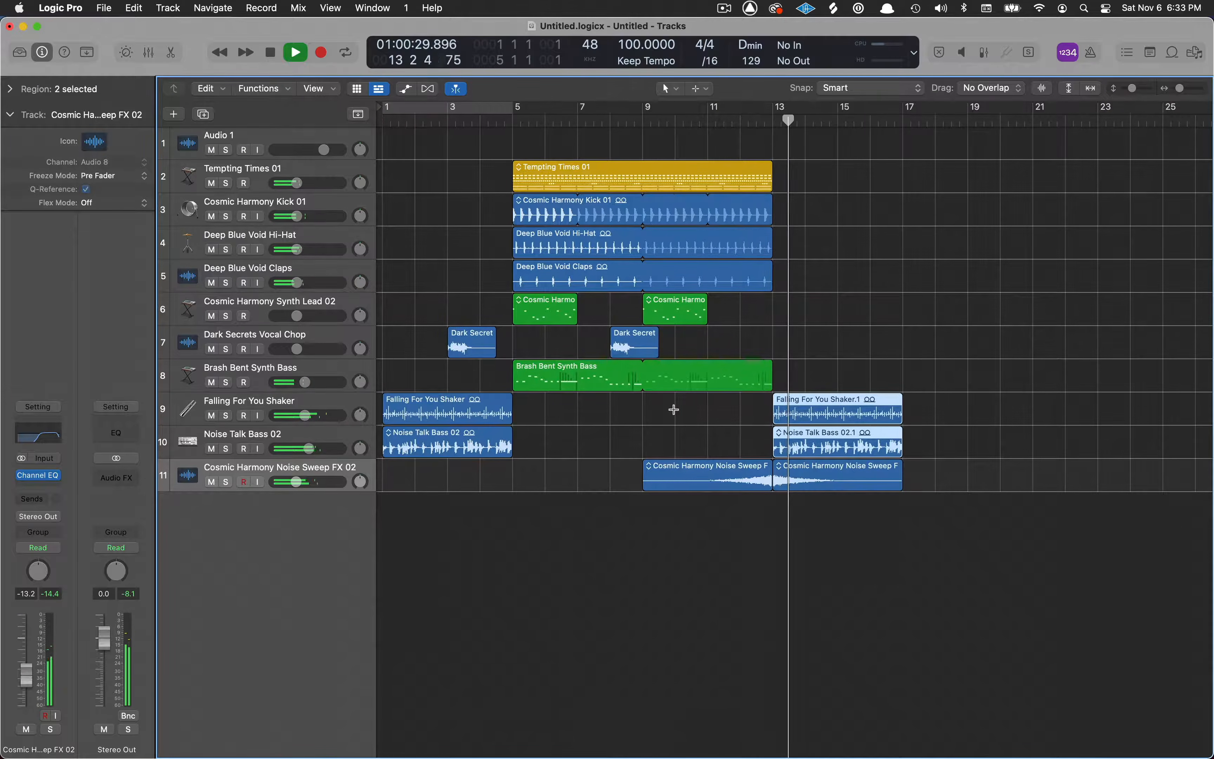
Step: Copy the Tempting Times, kick, hi-hat, claps and synth lead regions to bar 17 and play from there
scroll(673, 409, right, 3)
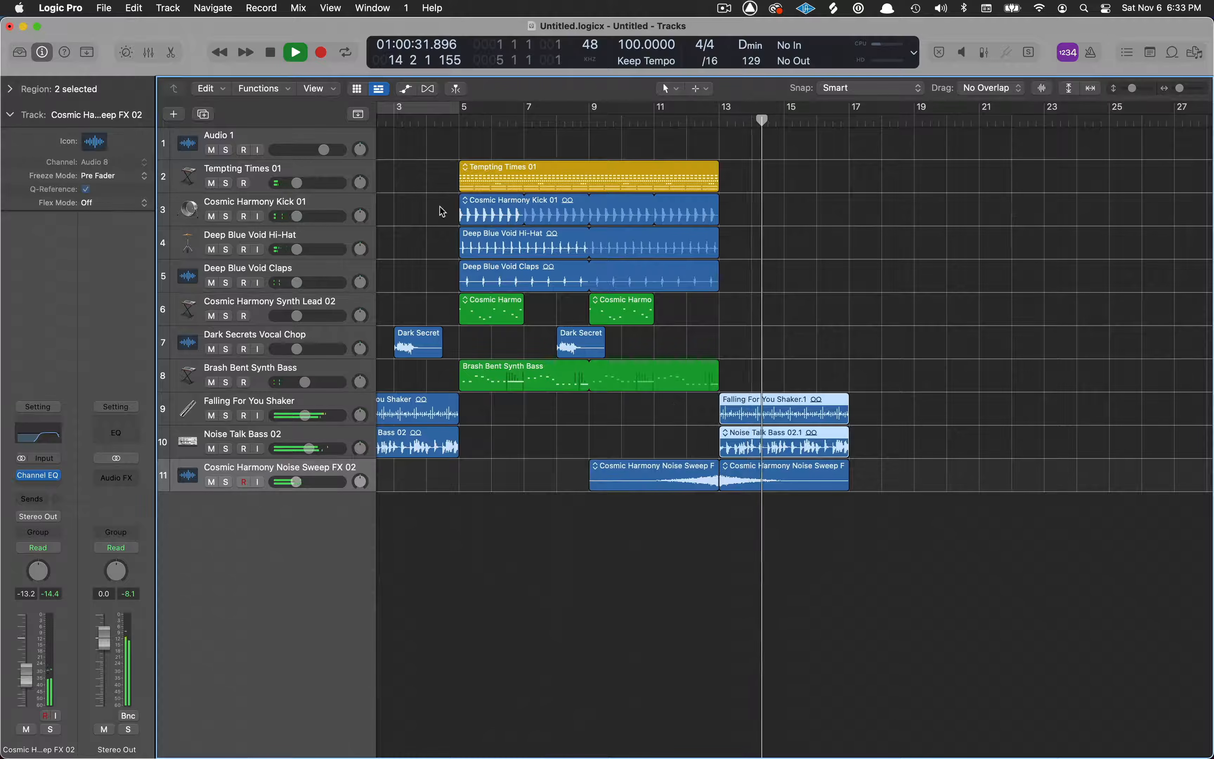
drag(440, 207, 590, 250)
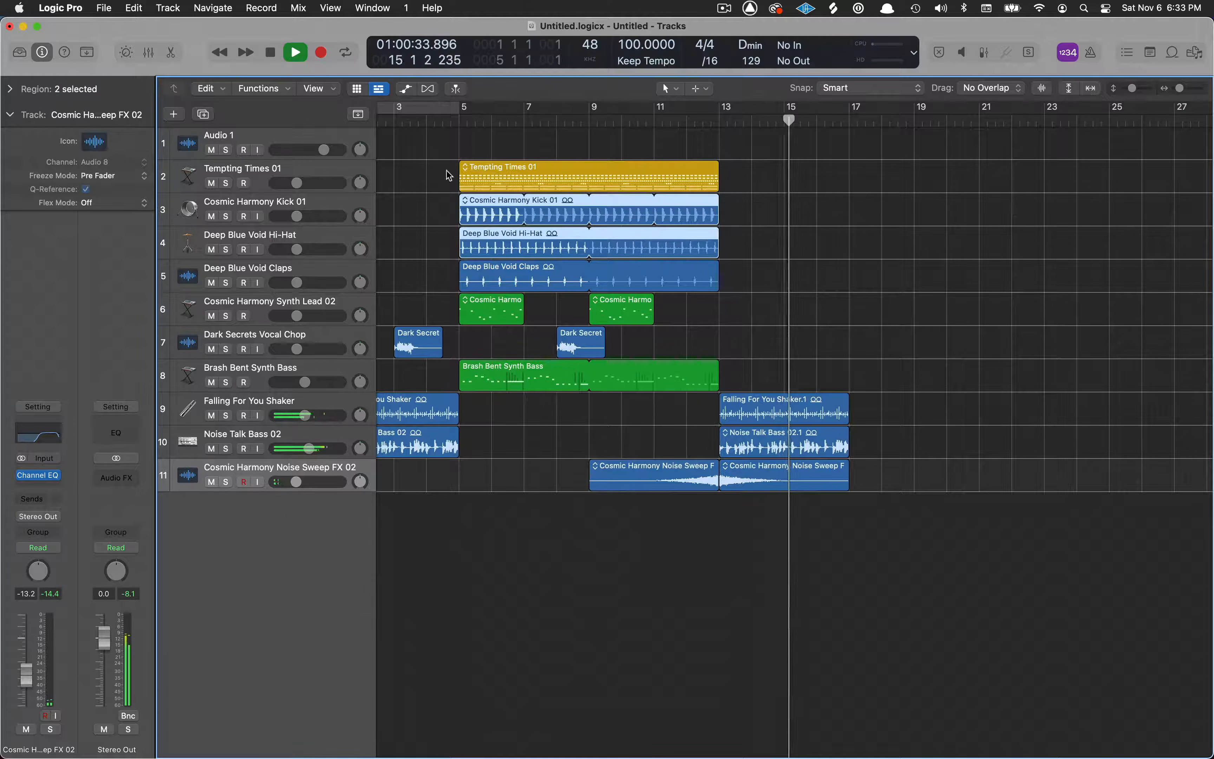
drag(447, 171, 672, 284)
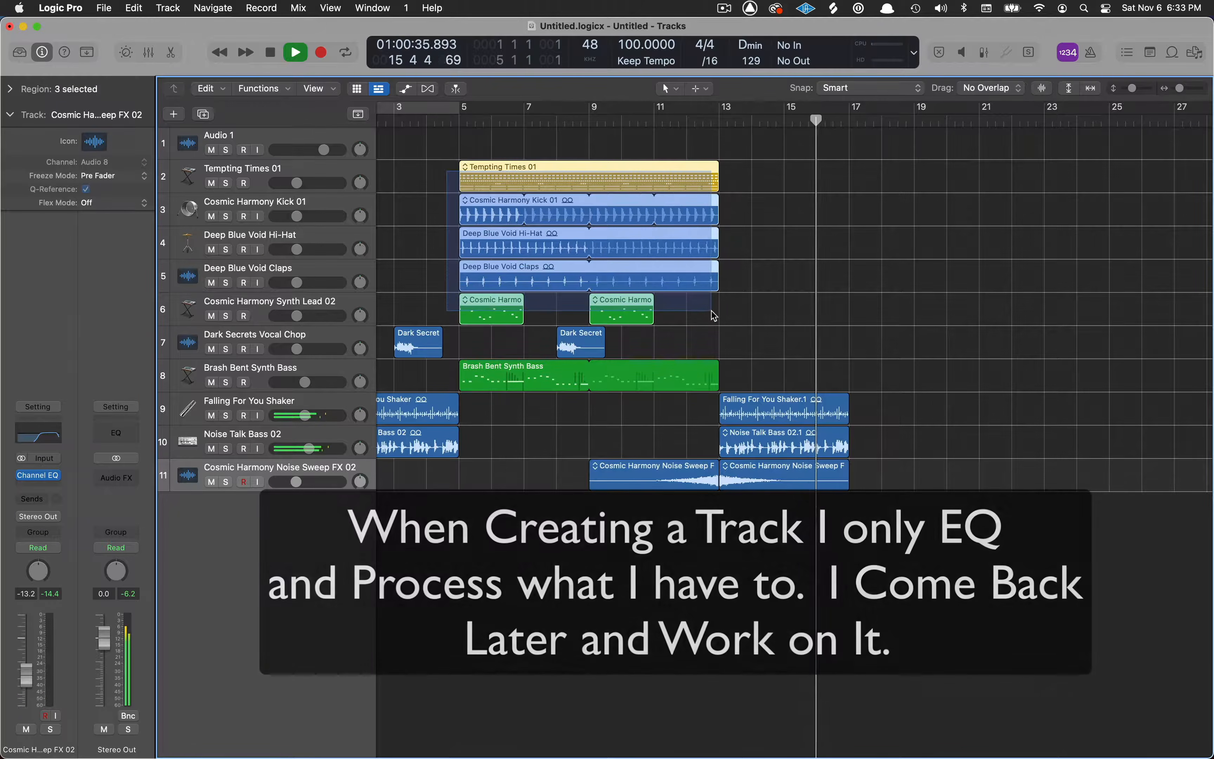
drag(506, 169, 897, 181)
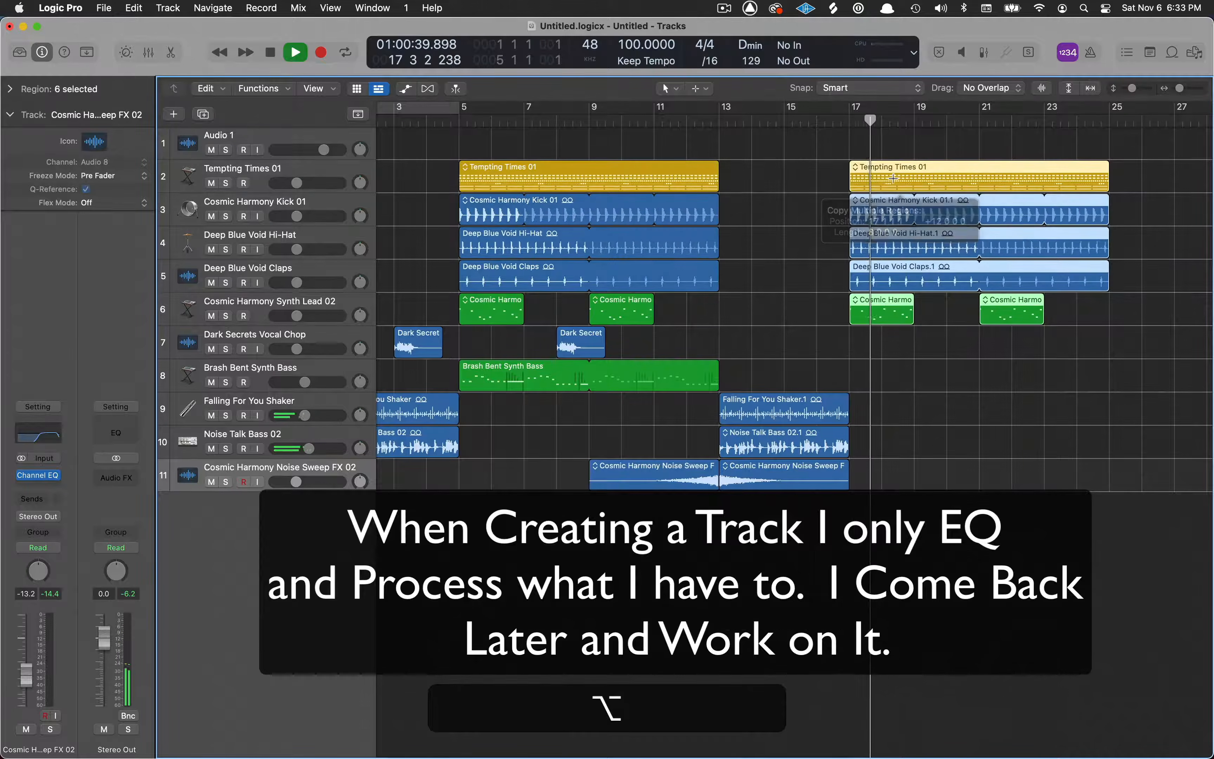
click(839, 123)
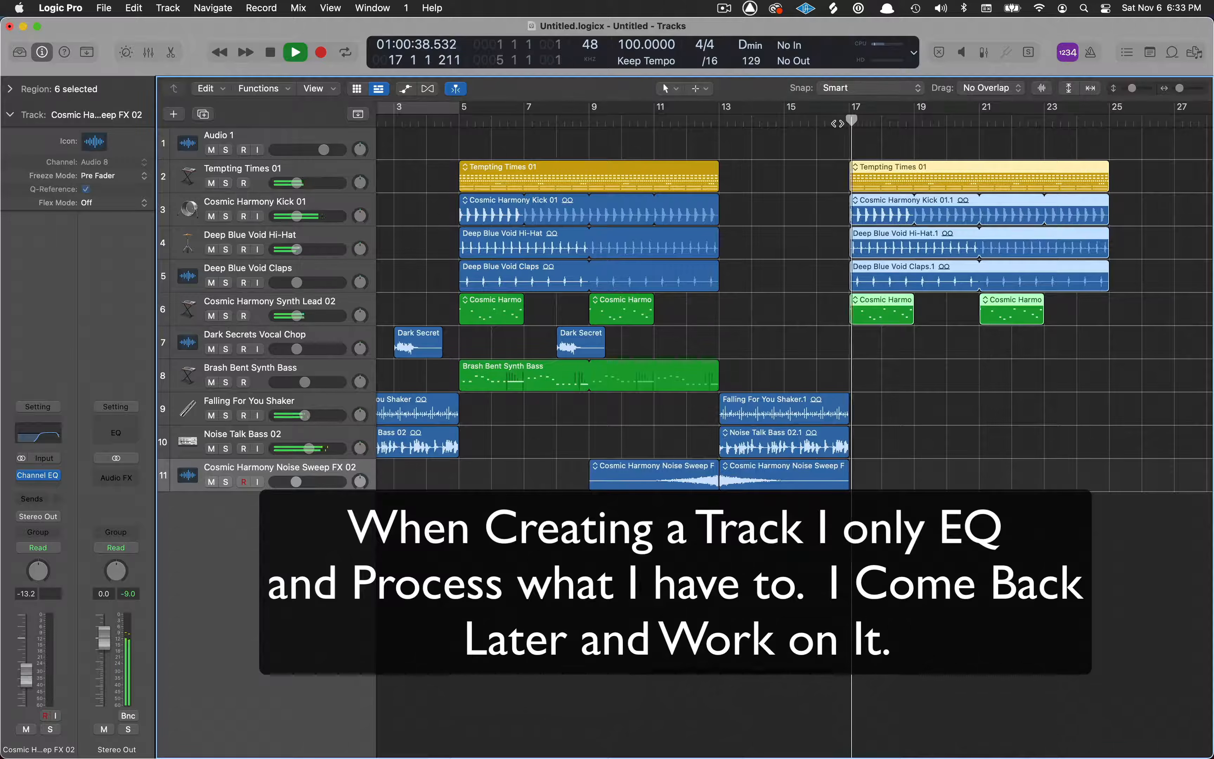
key(space)
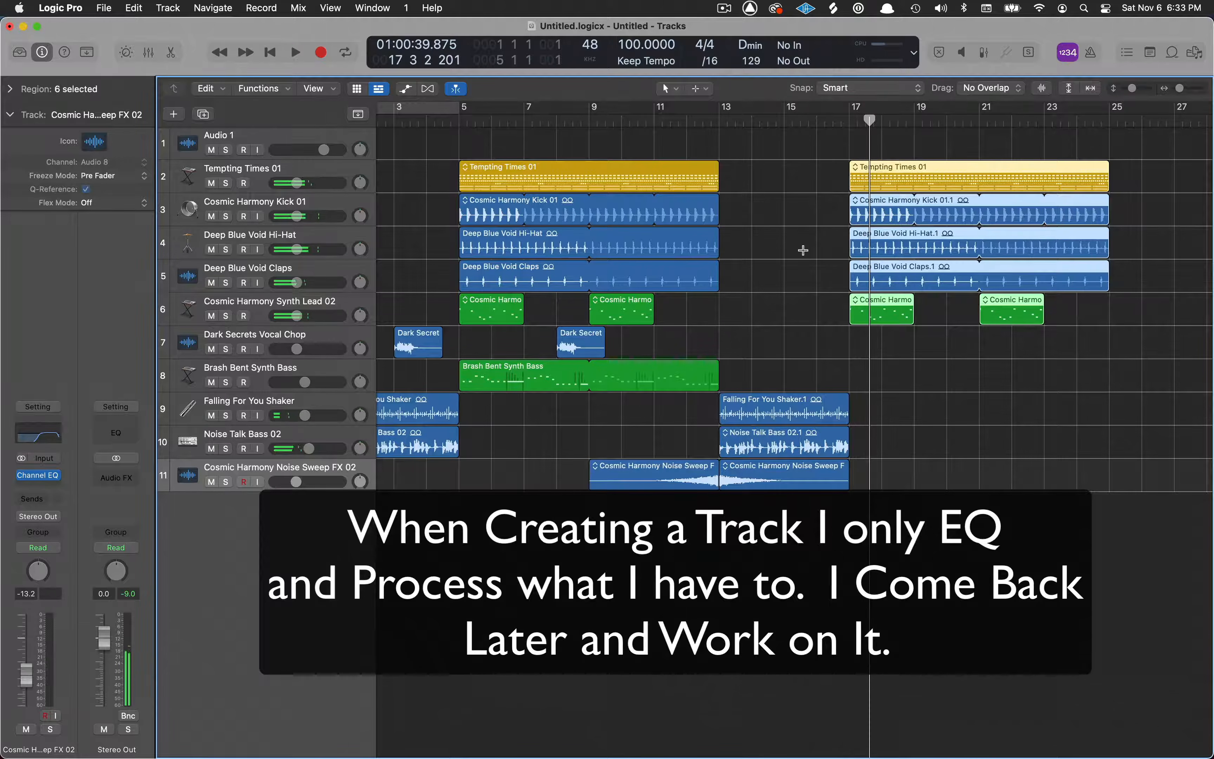
Step: Move only the copied Tempting Times 01 region one bar earlier to bar 16 and audition the transition
click(803, 250)
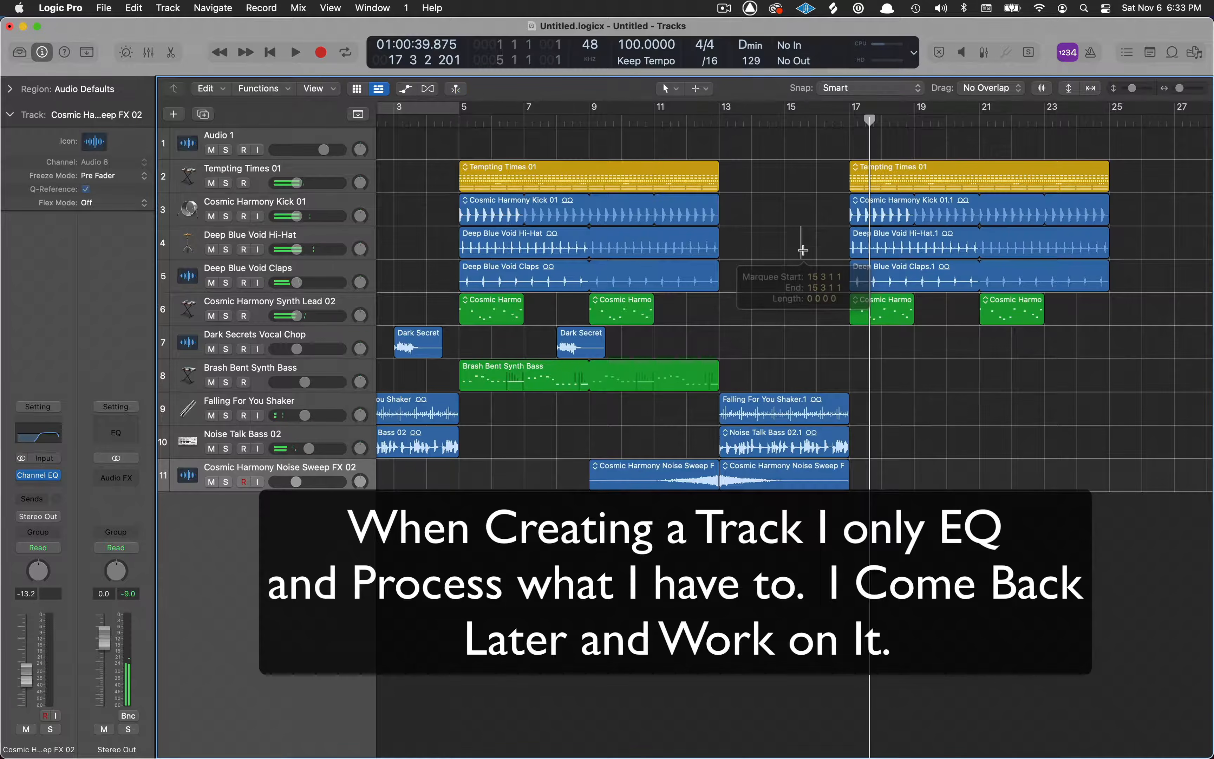
click(958, 179)
drag(959, 167, 931, 169)
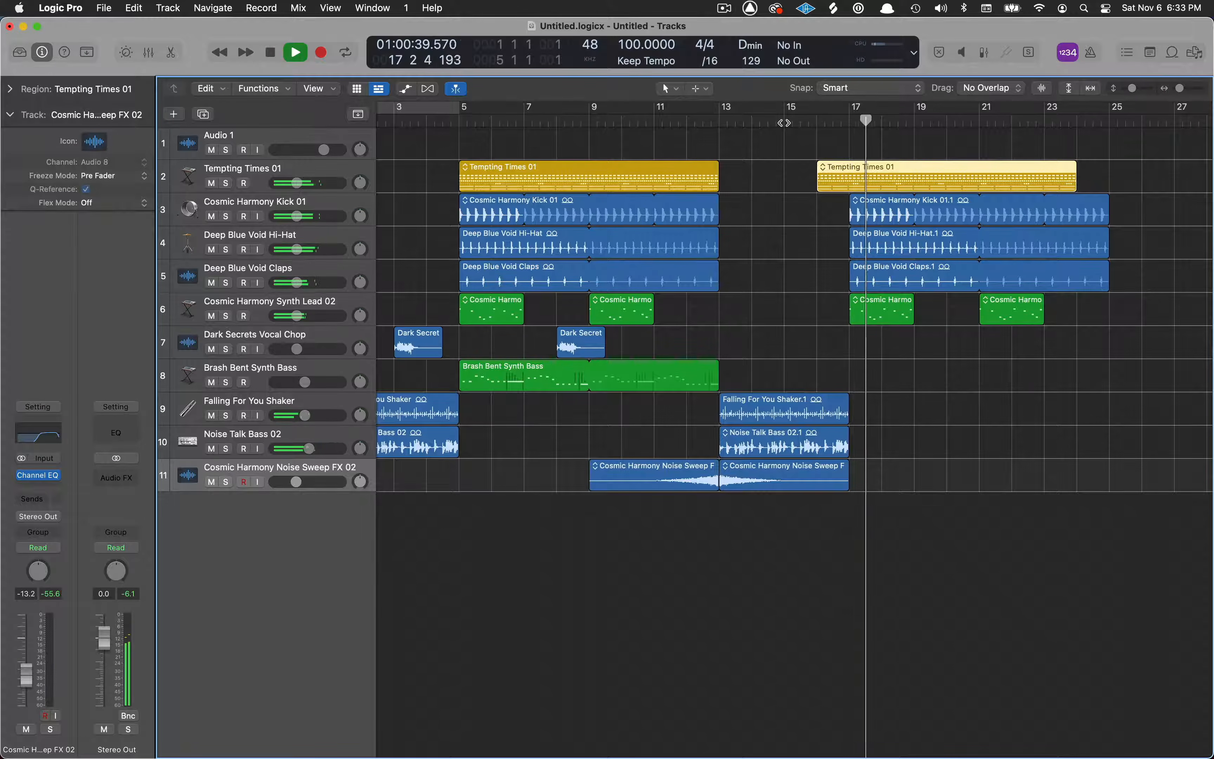
key(space)
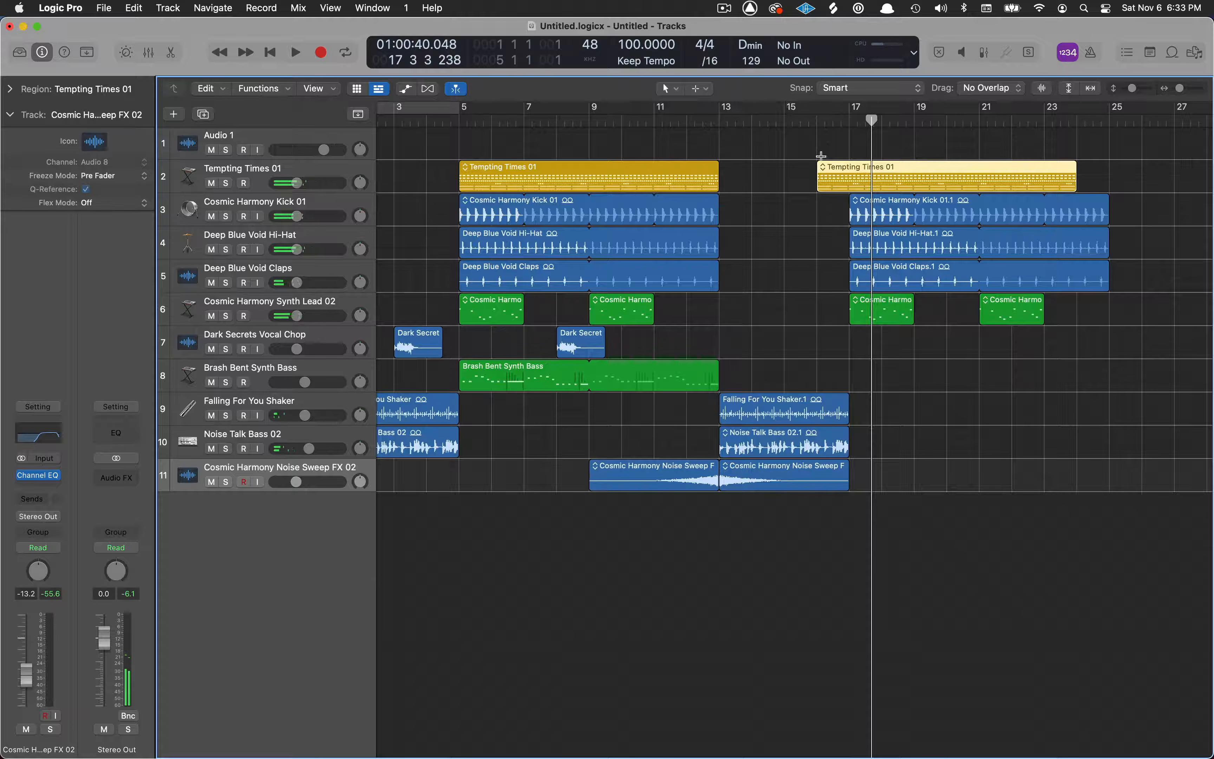
Step: Switch the bar 16 region to Tempting Times 02, audition it, and shorten it to end at bar 17
click(823, 167)
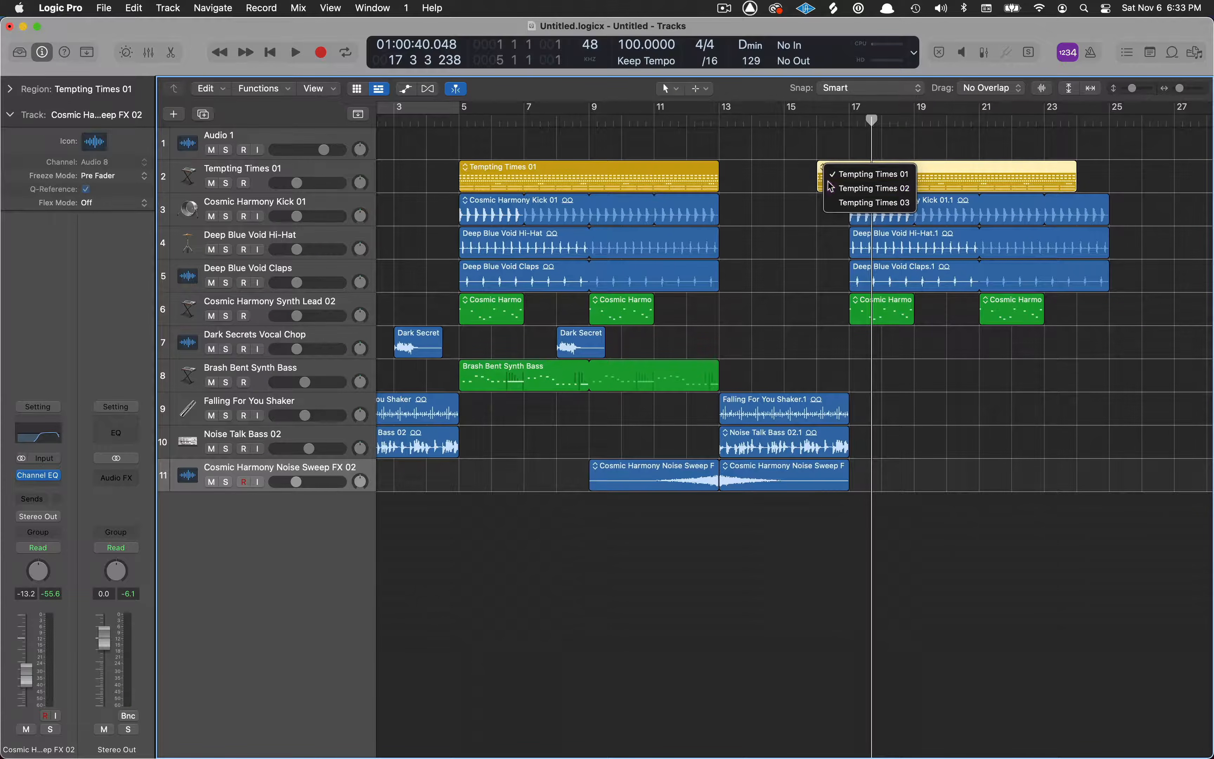
click(853, 189)
key(space)
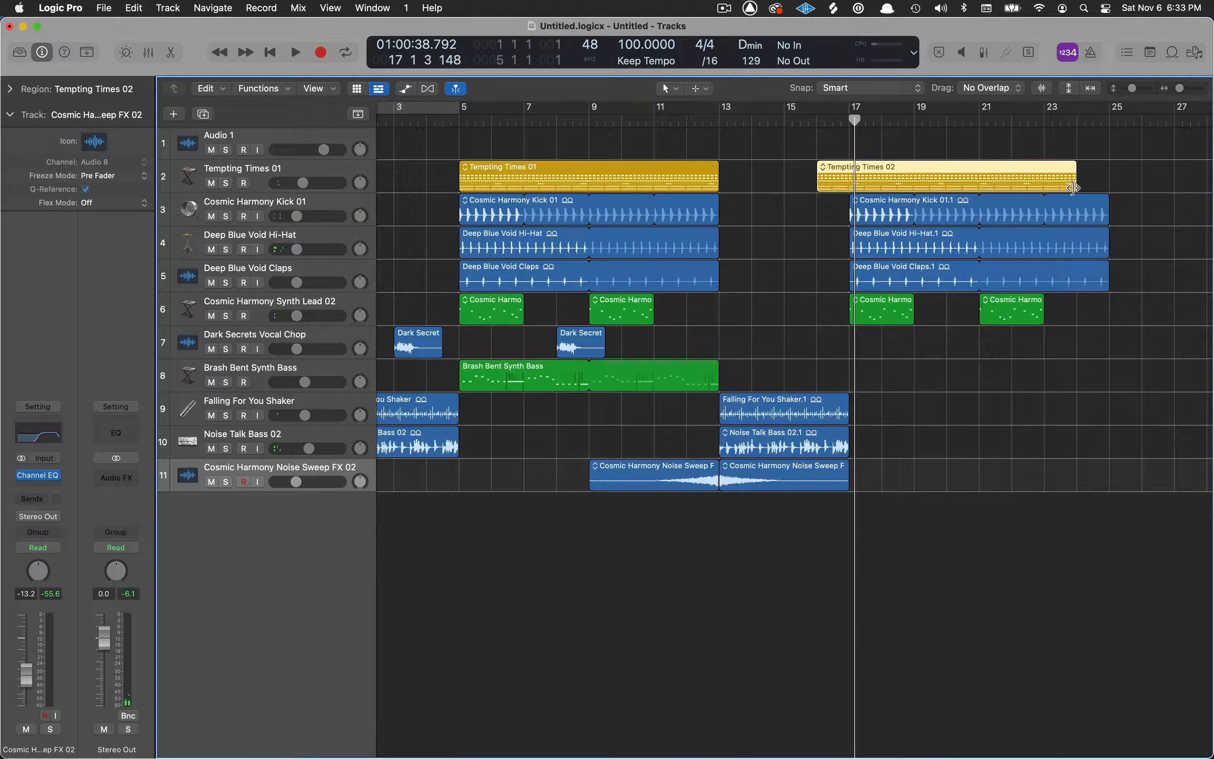
drag(1072, 187, 846, 187)
Step: Open the original Tempting Times 01 region's pattern in the Step Sequencer
click(549, 171)
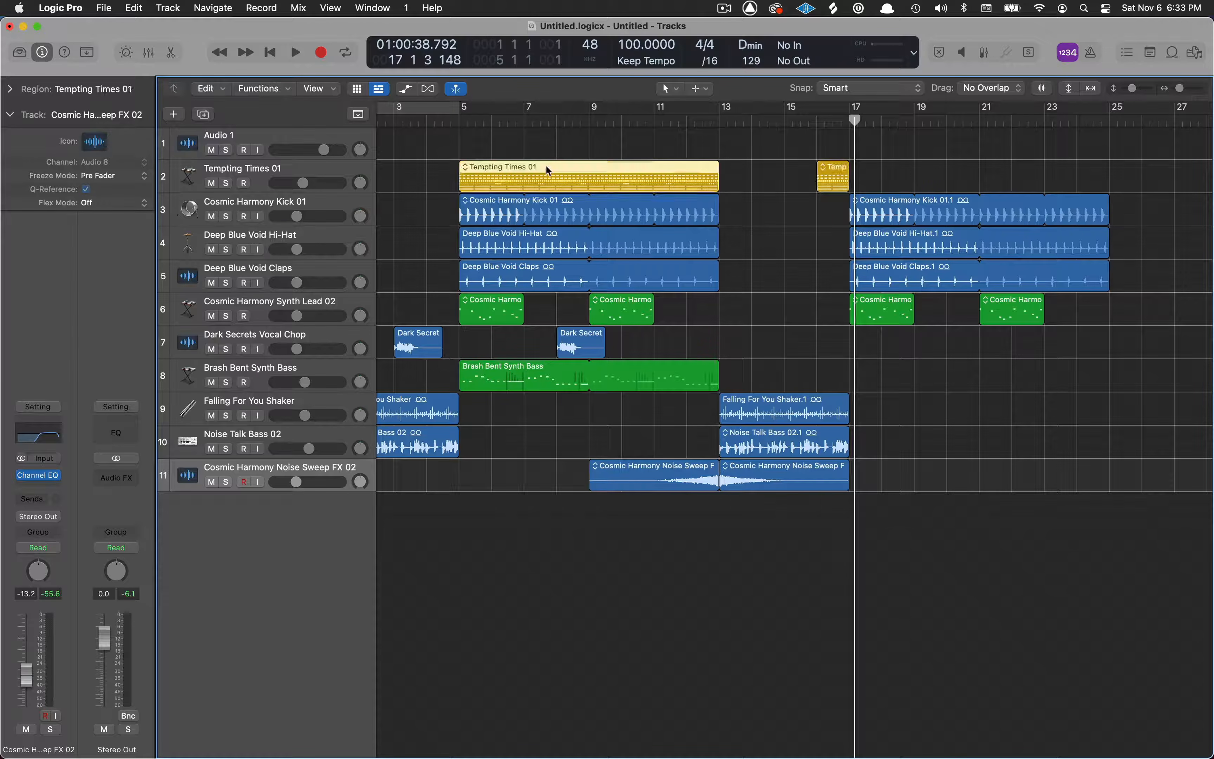
drag(547, 153, 759, 186)
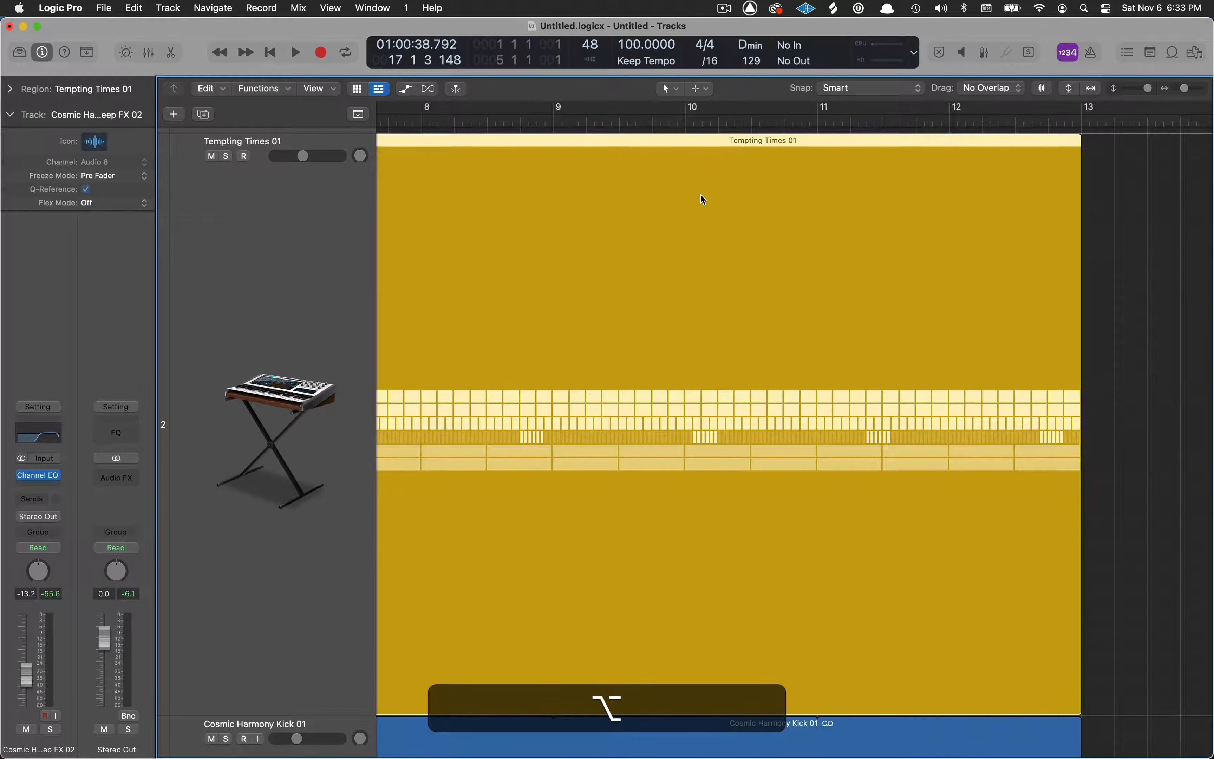
key(e)
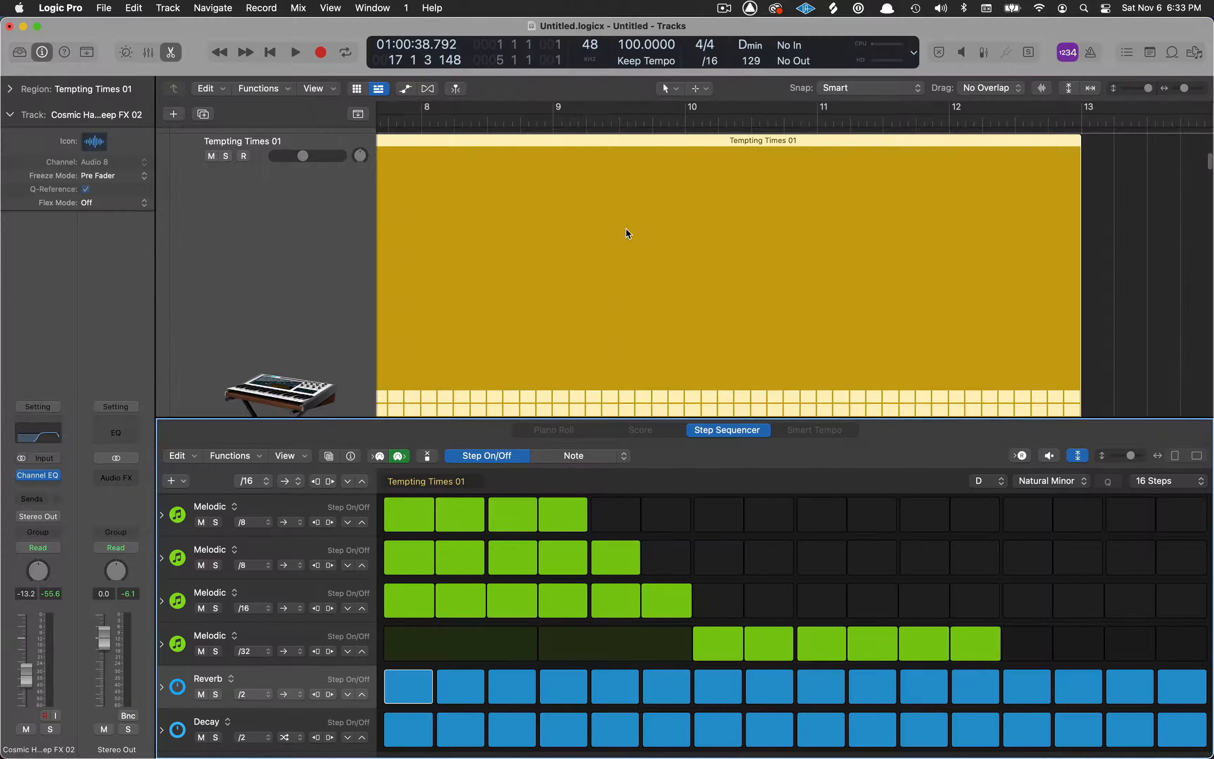
key(z)
key(e)
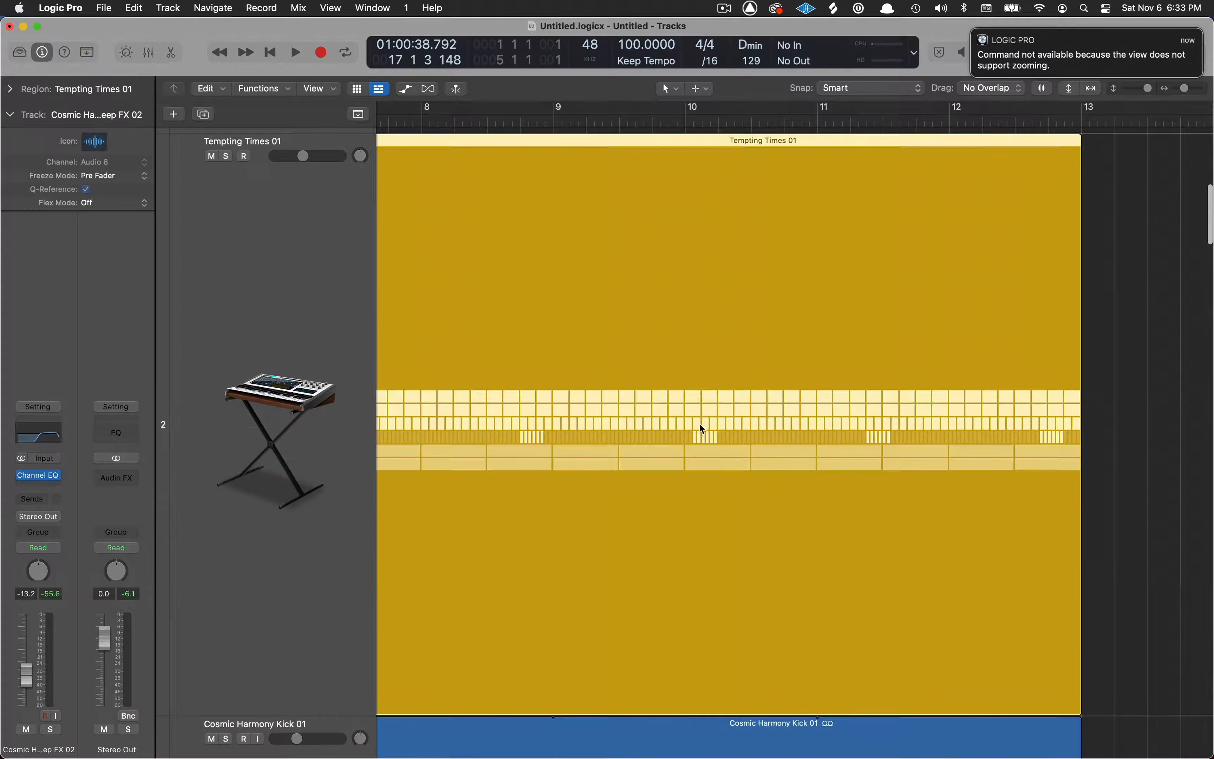
key(e)
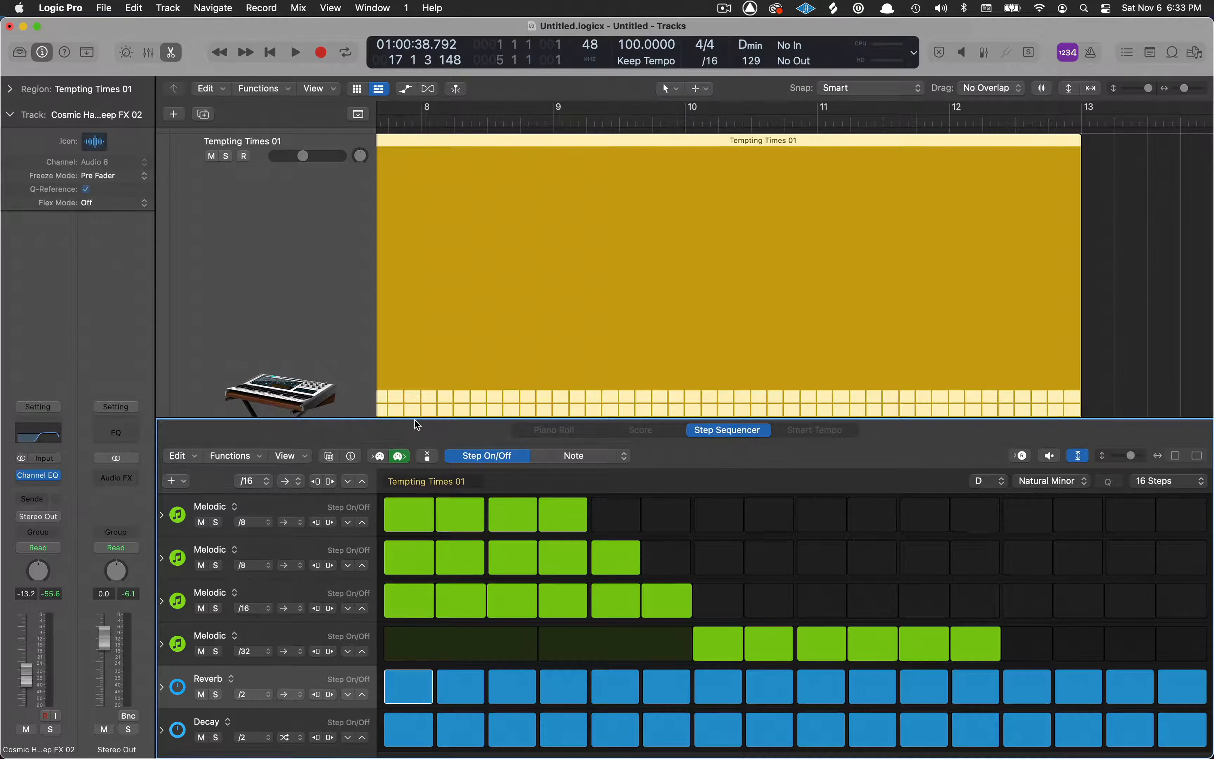
key(e)
key(e)
Step: Zoom the arrangement back out until both the bar 5 and bar 17 sections are in view
scroll(503, 313, down, 10)
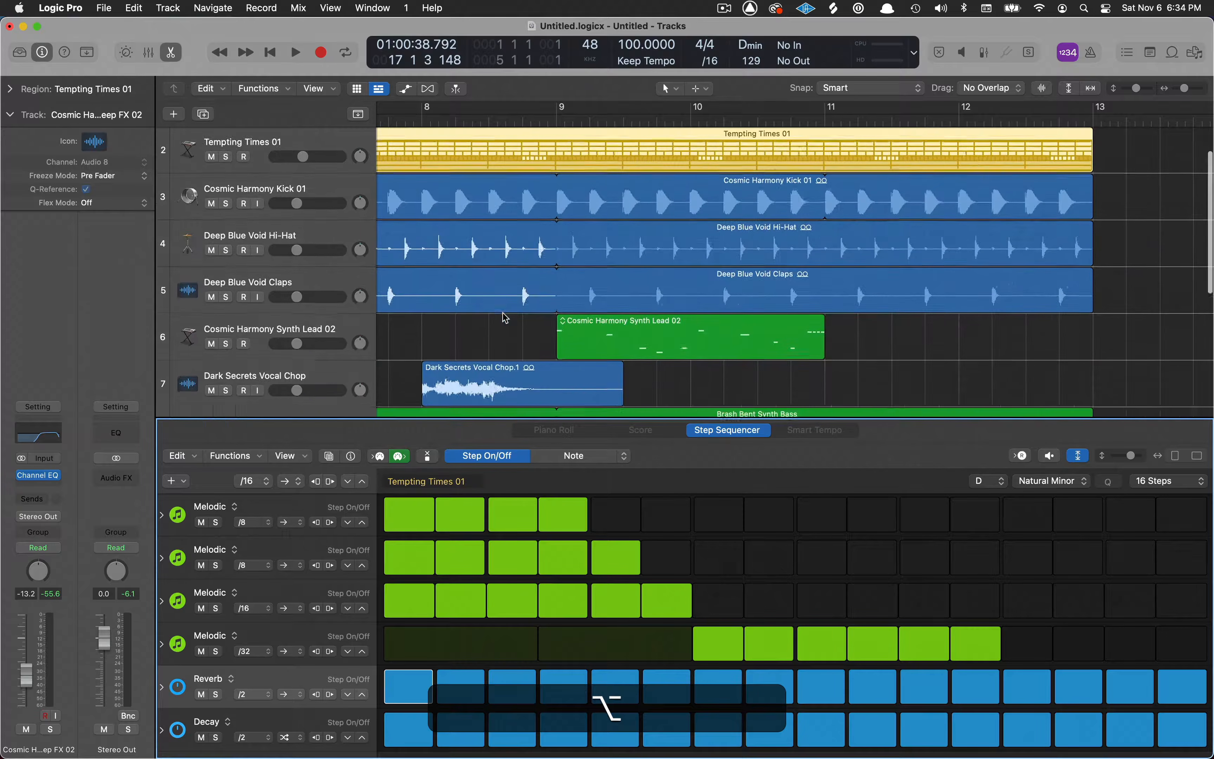
scroll(503, 316, down, 2)
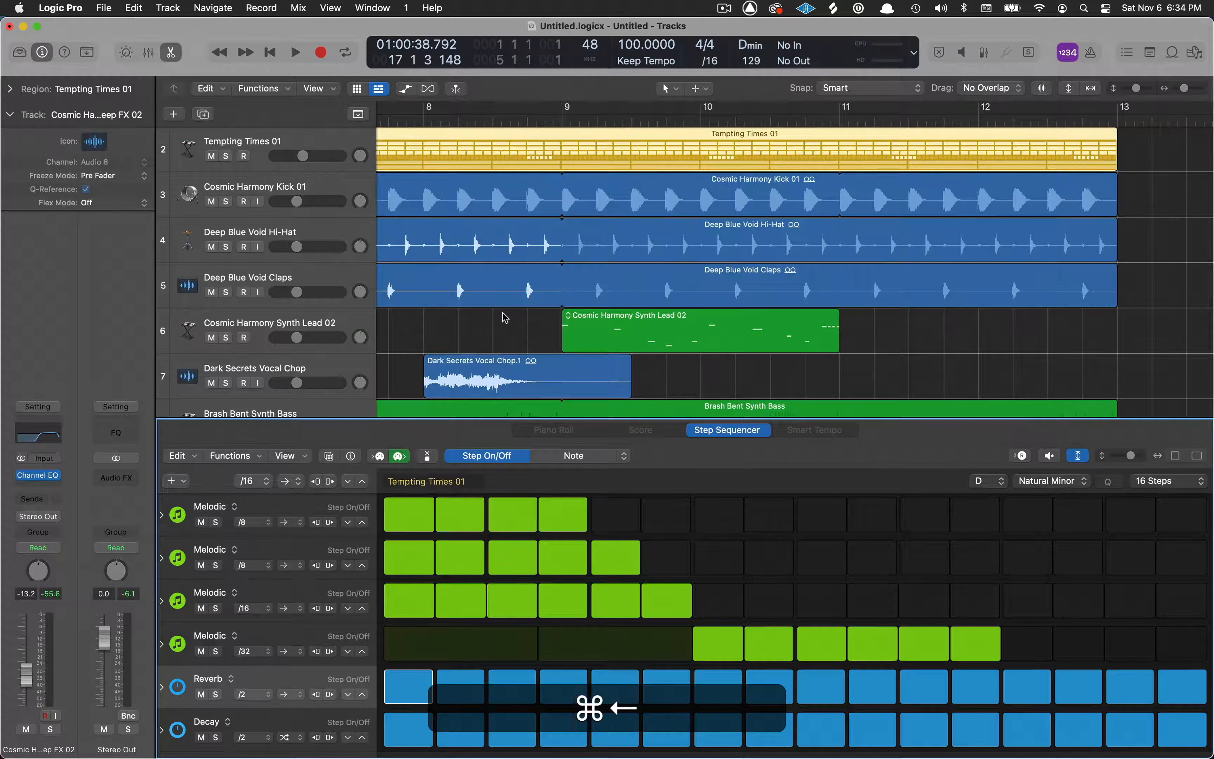
click(950, 334)
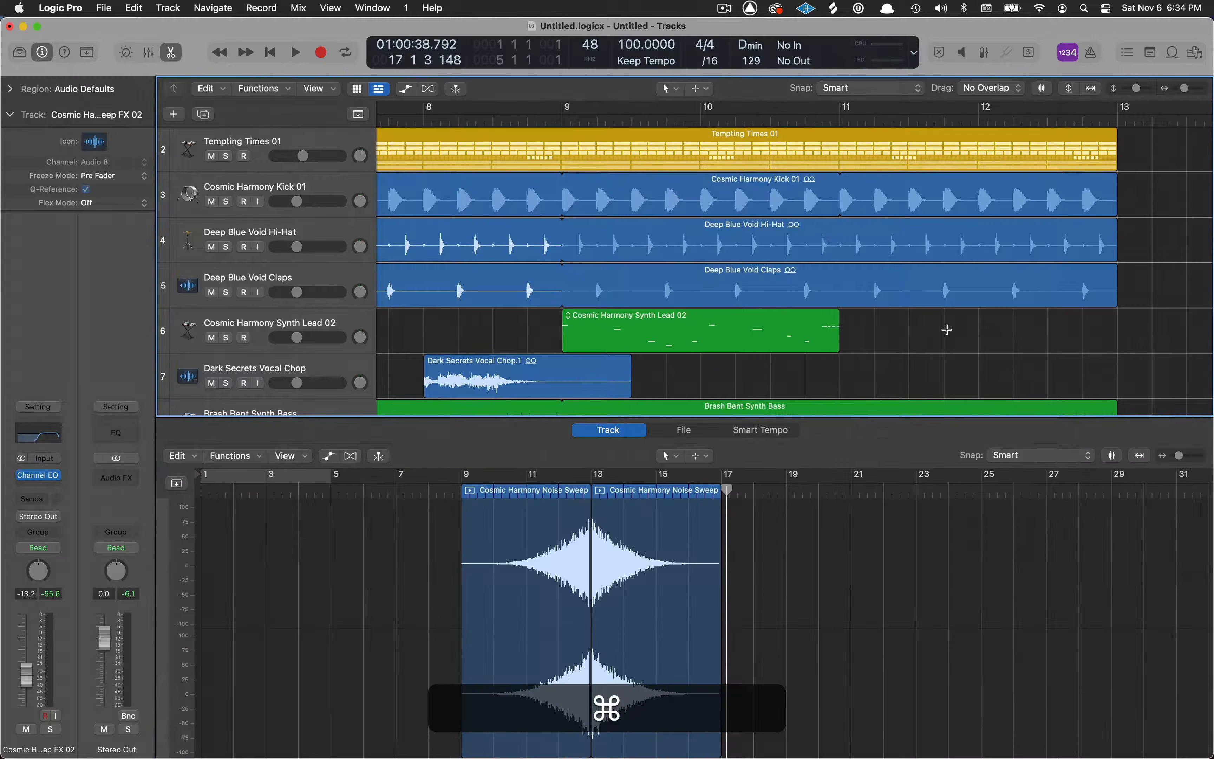
key(super+Left)
key(super+Left)
key(super+Left)
key(super+Left)
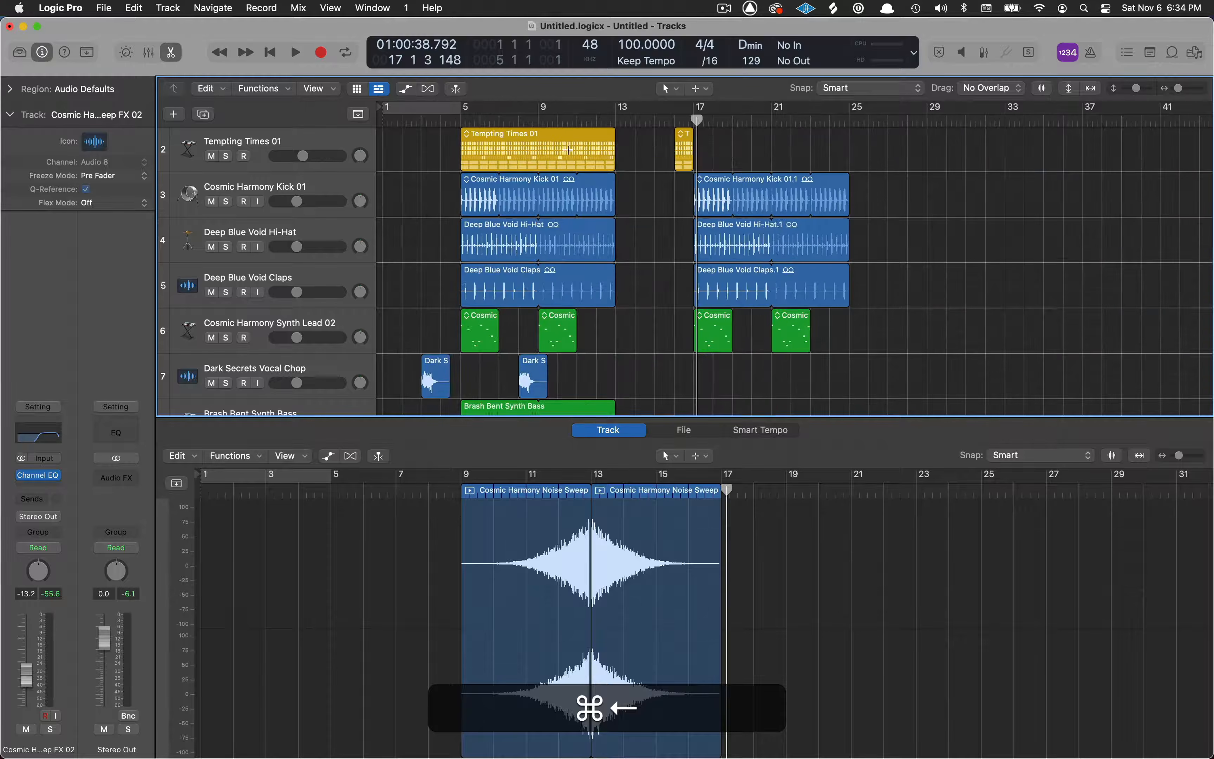
Step: Copy the Tempting Times 01 region from bar 5 to bar 17 and hide the editor to show all tracks
click(532, 135)
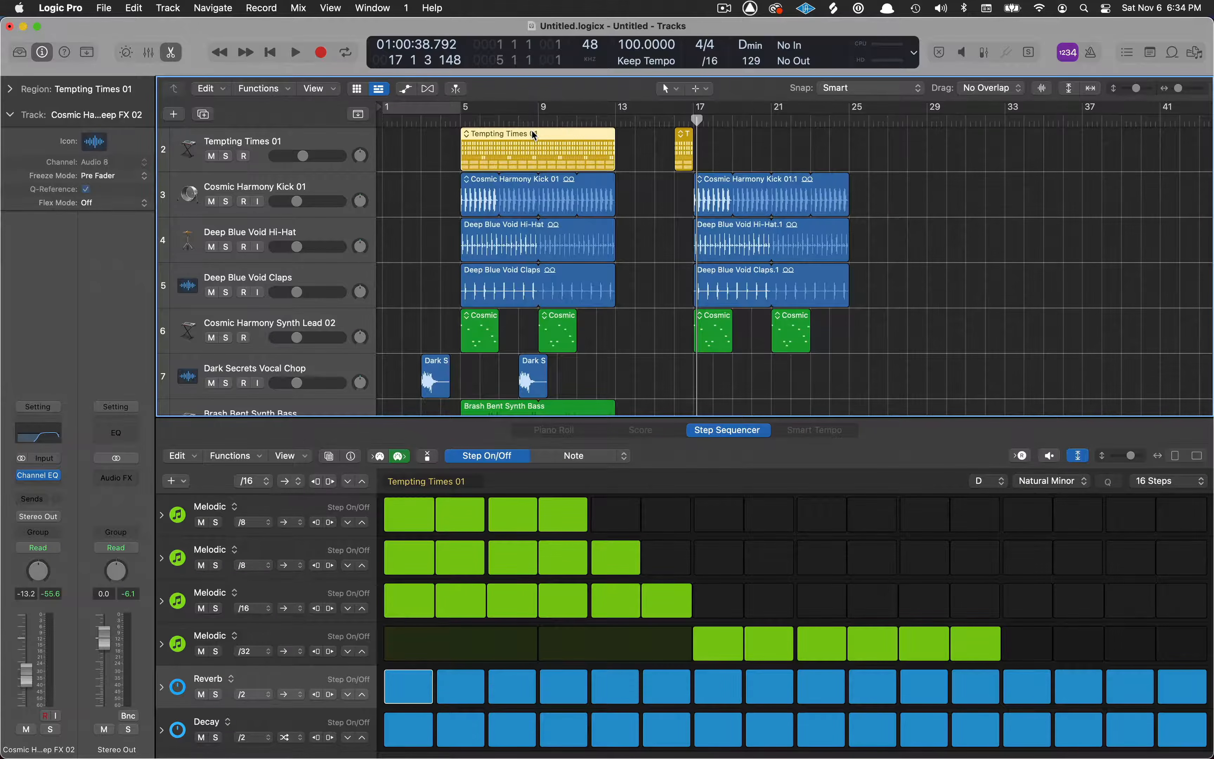
drag(532, 131, 768, 143)
key(e)
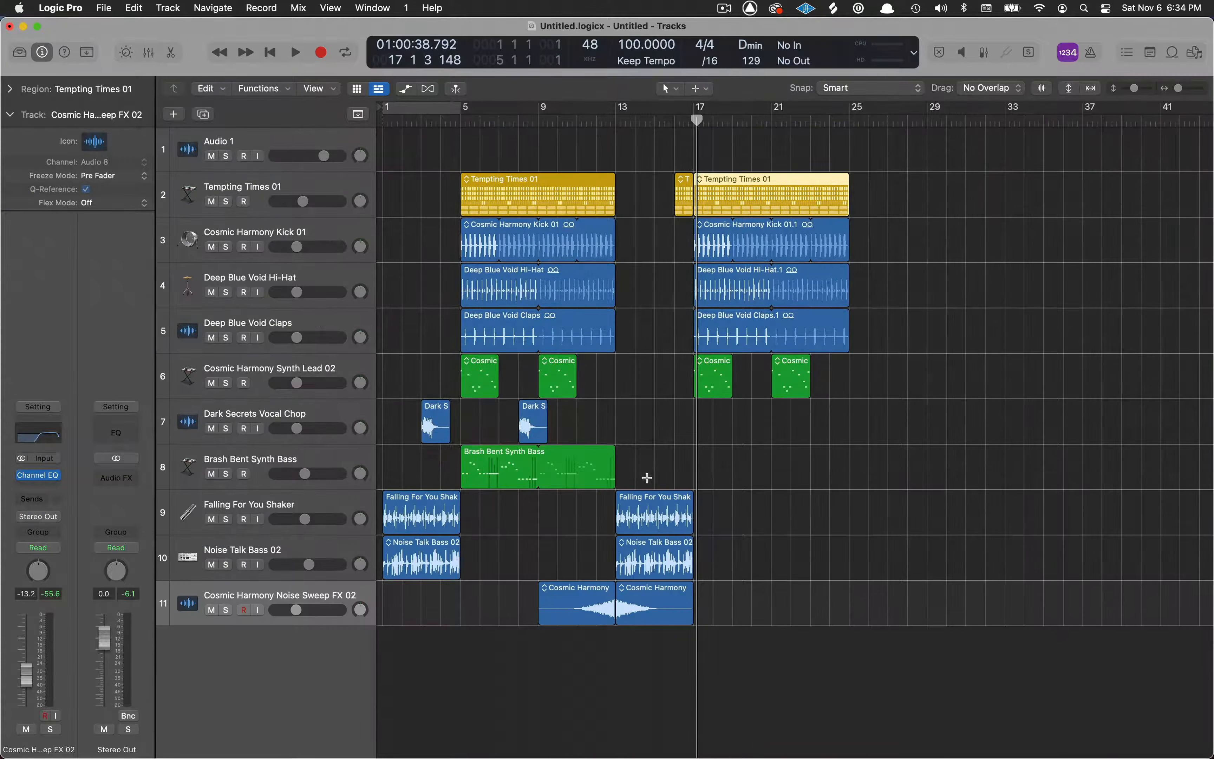
Step: Audition from bar 15 while slightly raising the Cosmic Harmony Kick 01 and Deep Blue Void Claps volumes and lowering the Deep Blue Void Hi-Hat
click(655, 123)
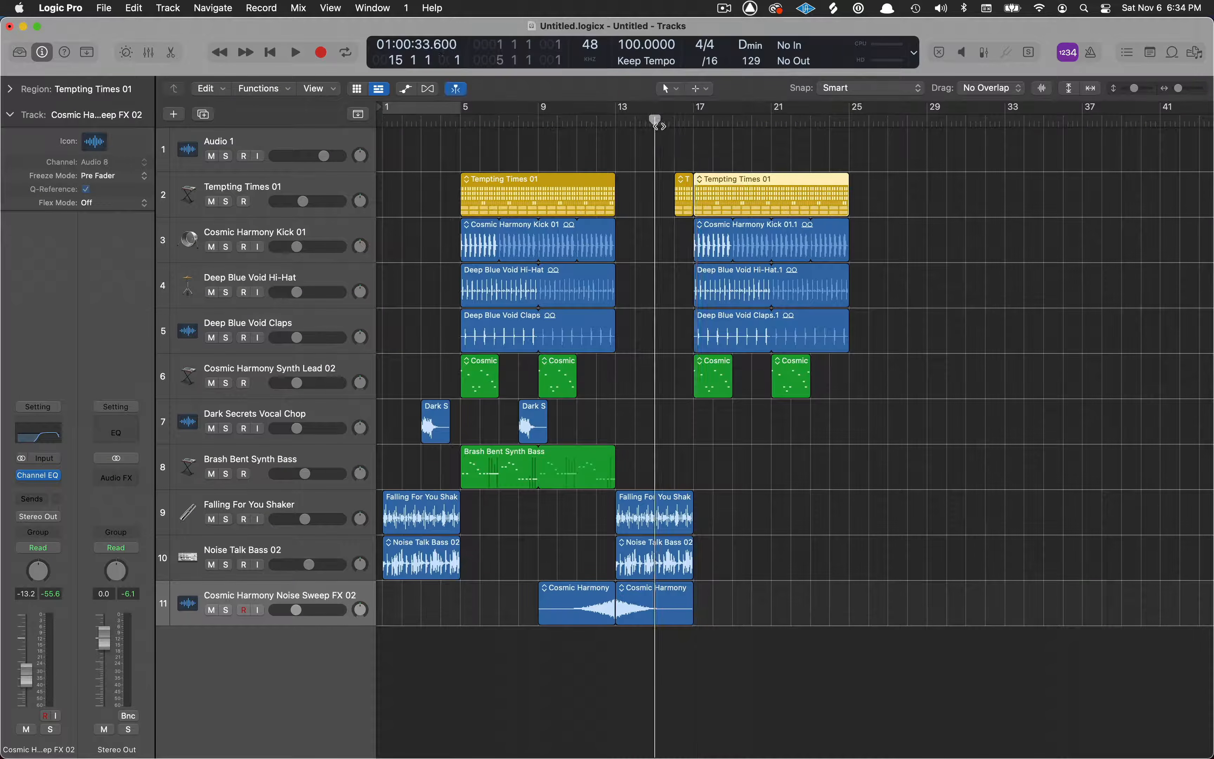
key(space)
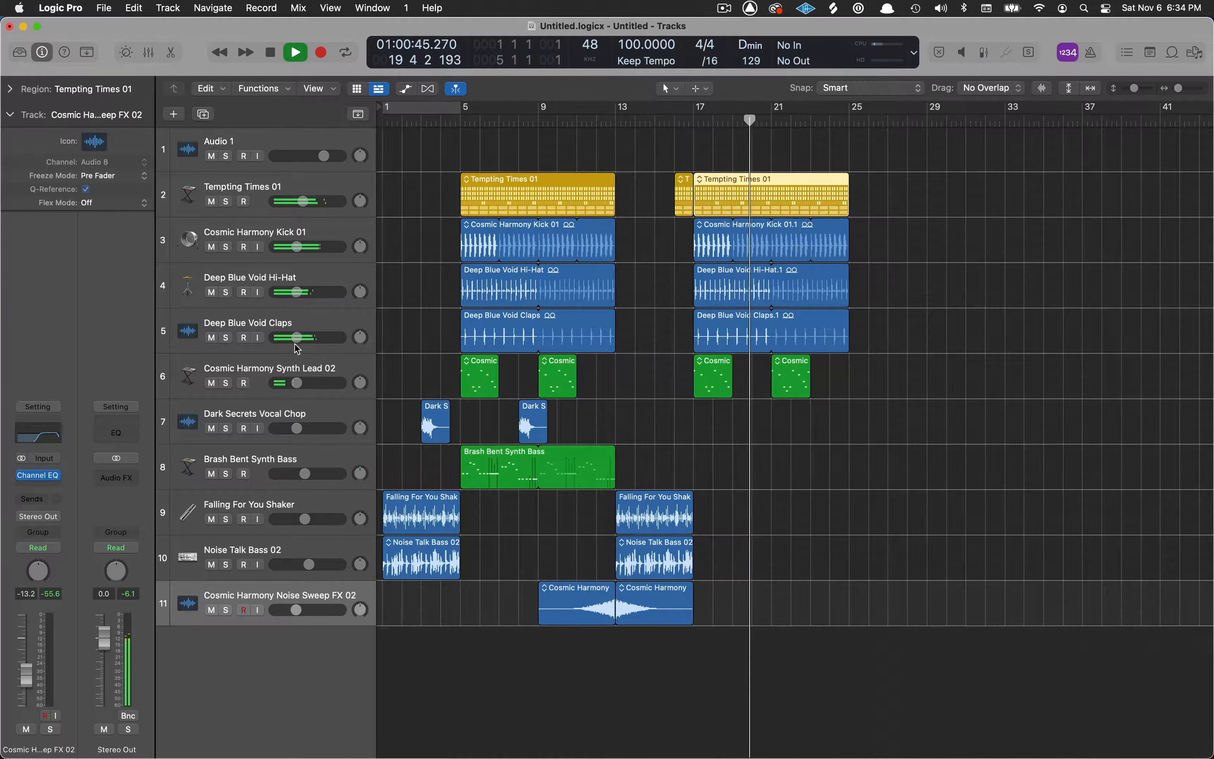
drag(297, 247, 298, 292)
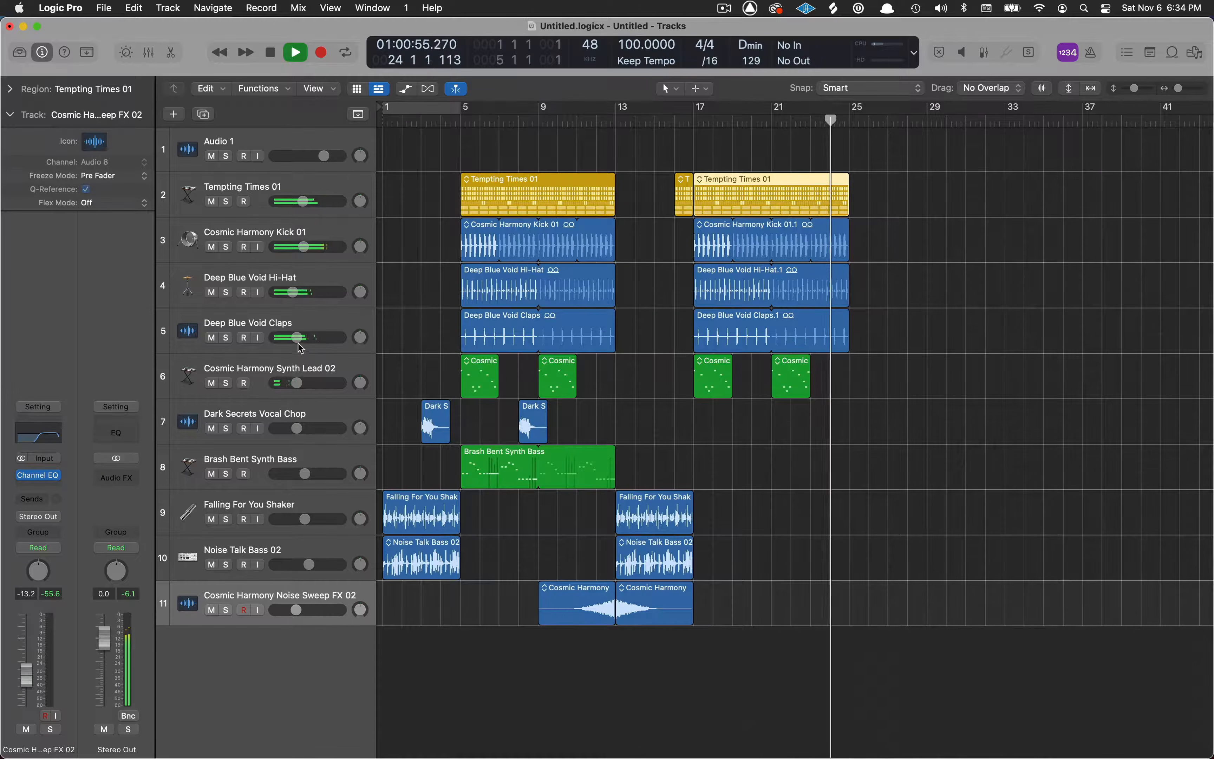
drag(300, 346, 316, 346)
key(space)
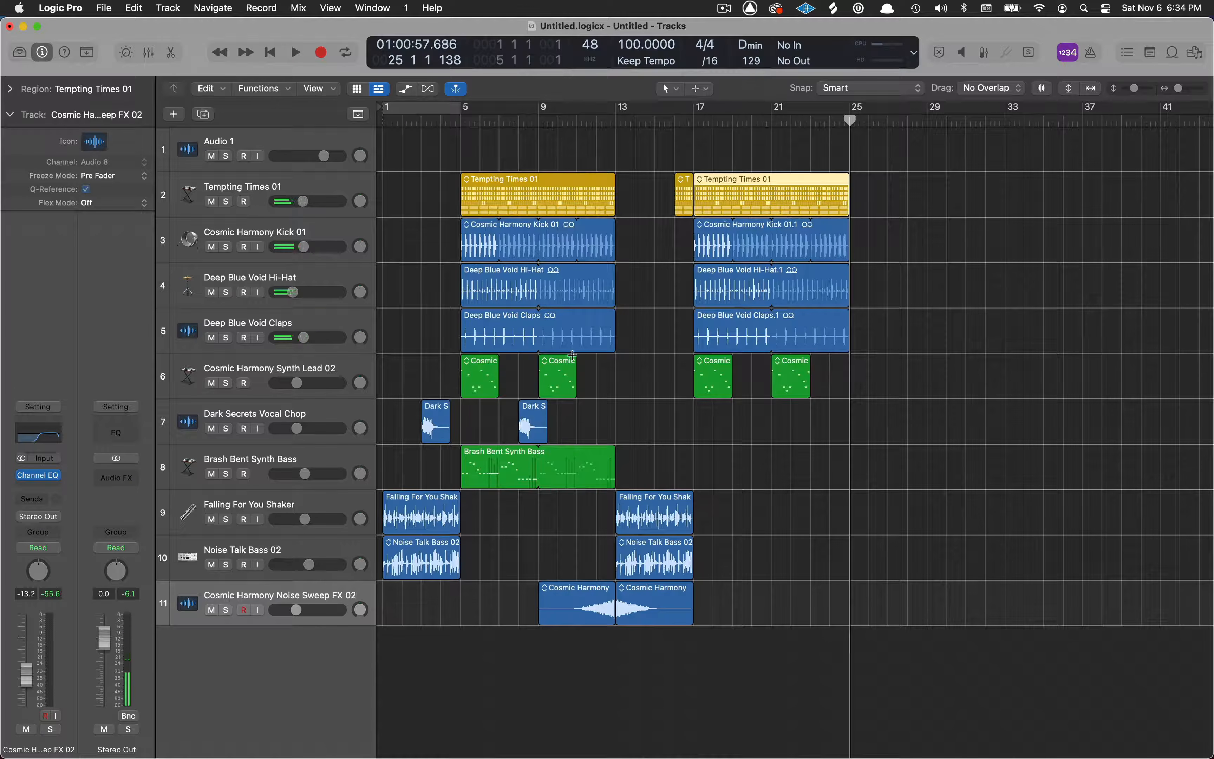
Step: Copy the Dark Secrets Vocal Chop region to bar 16 and again four bars further on, and audition both copies from bar 15
click(540, 414)
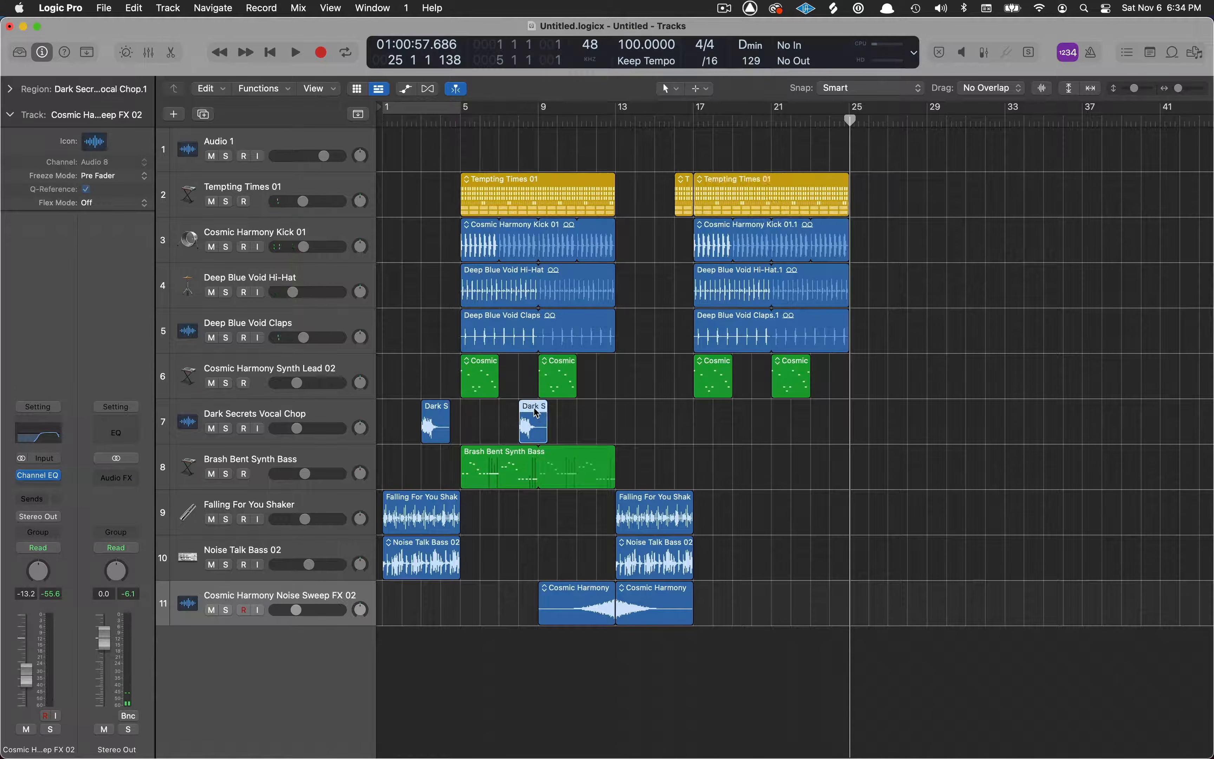
drag(536, 412, 773, 419)
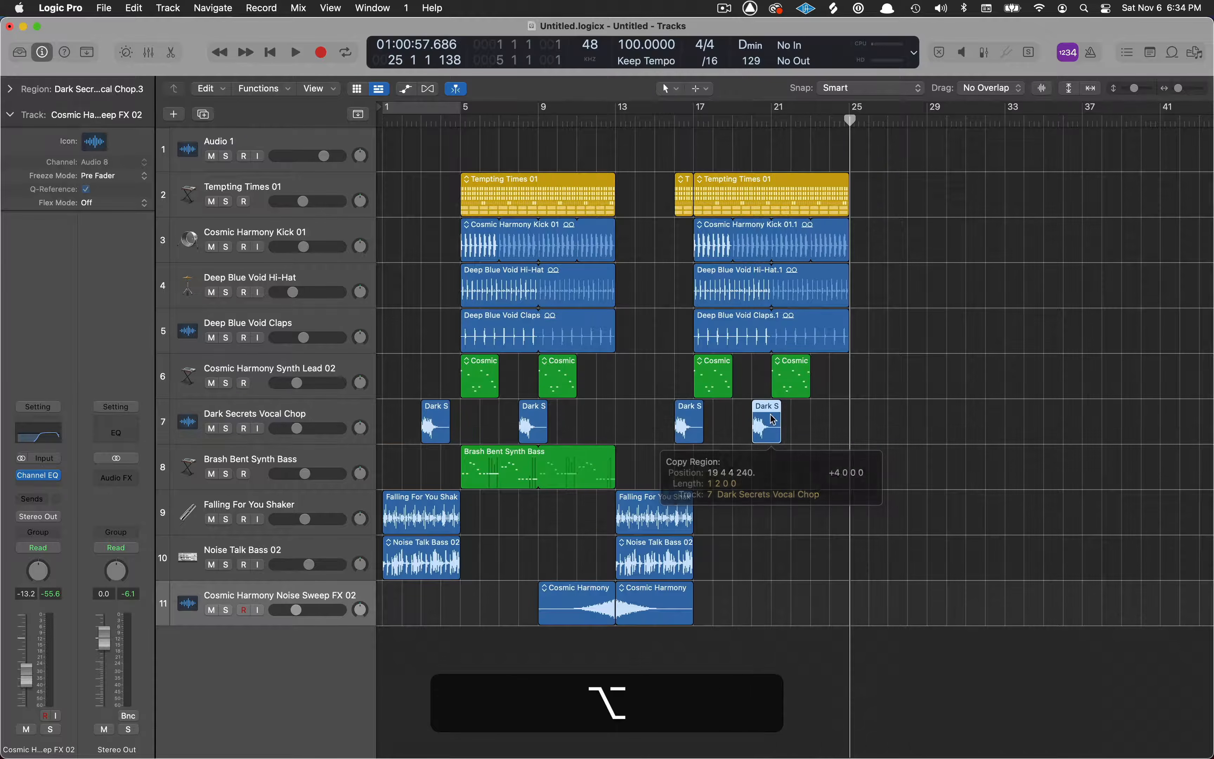
click(652, 119)
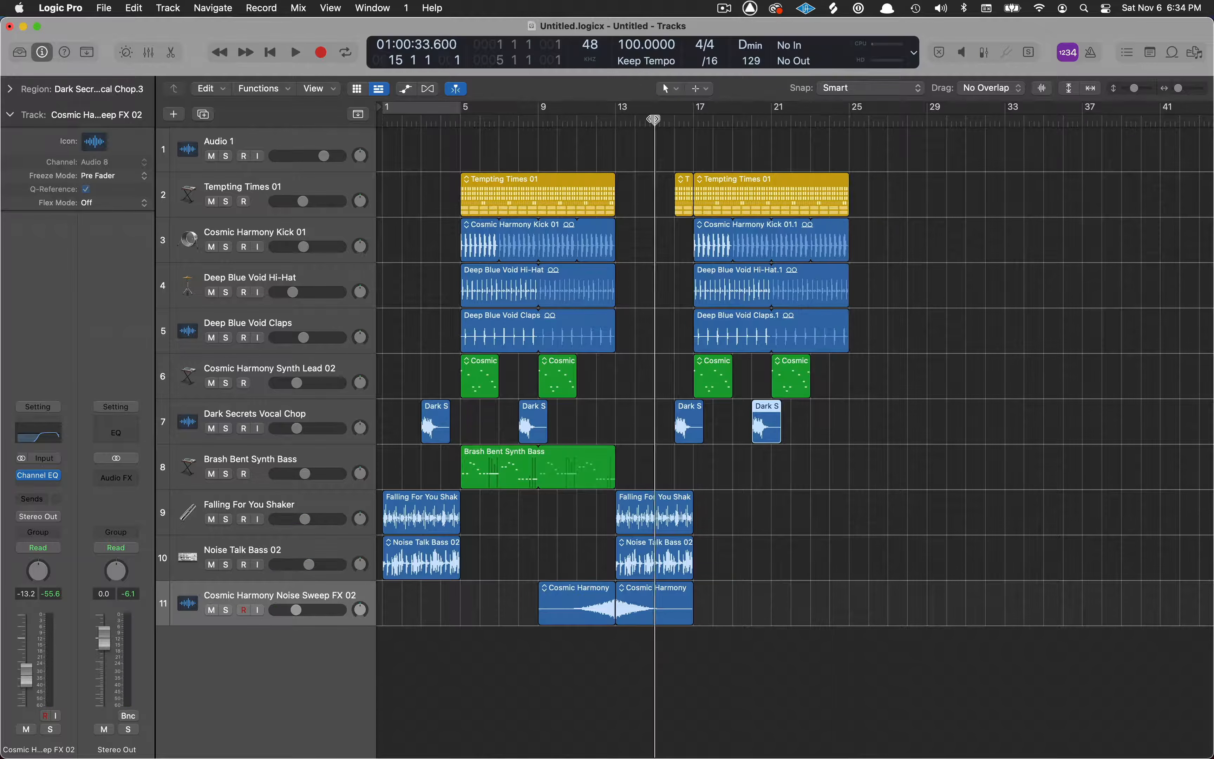
key(space)
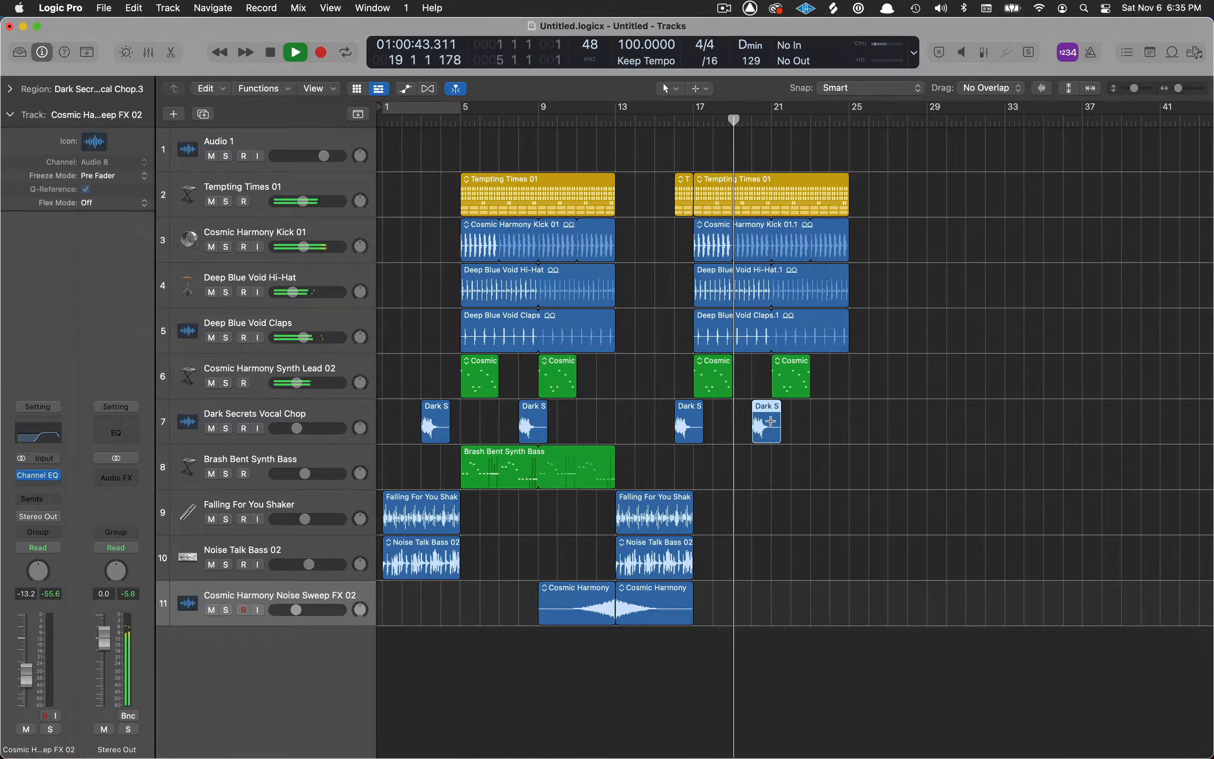
key(space)
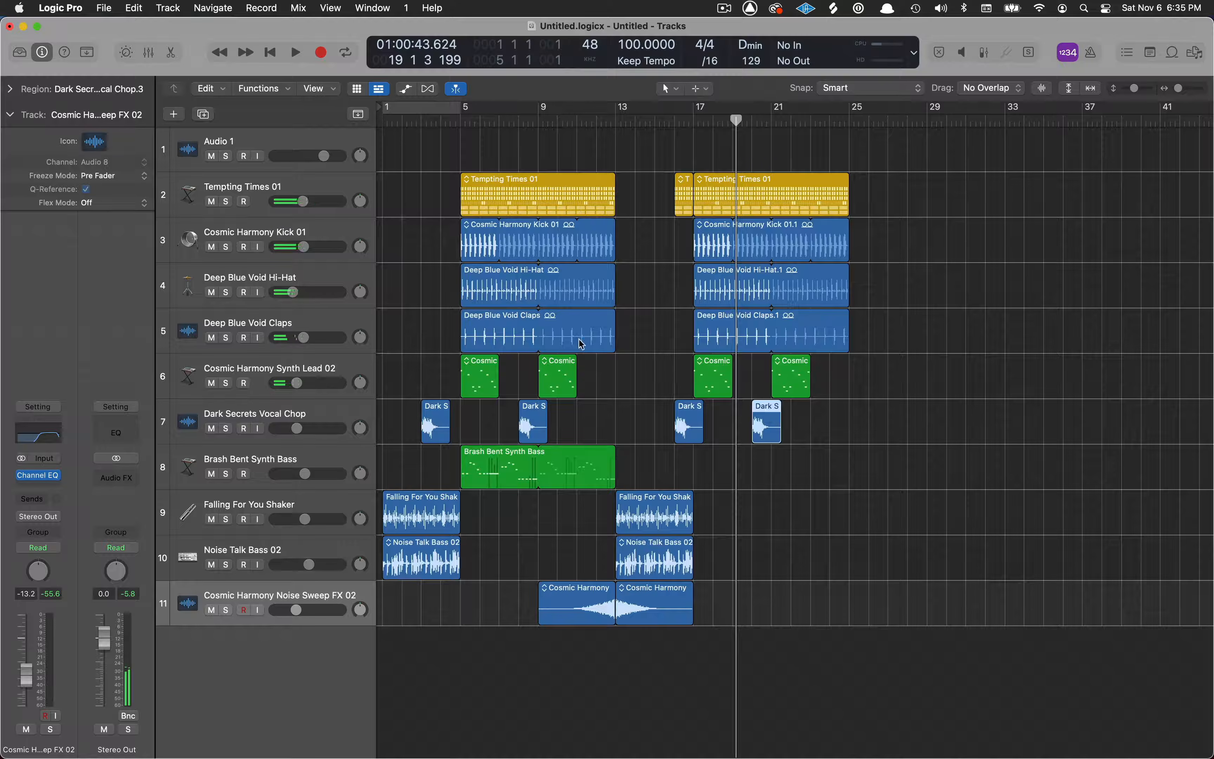
Step: Reverse the last Dark Secrets Vocal Chop region, move it earlier so it ends at bar 21, and audition it from bar 15
click(9, 89)
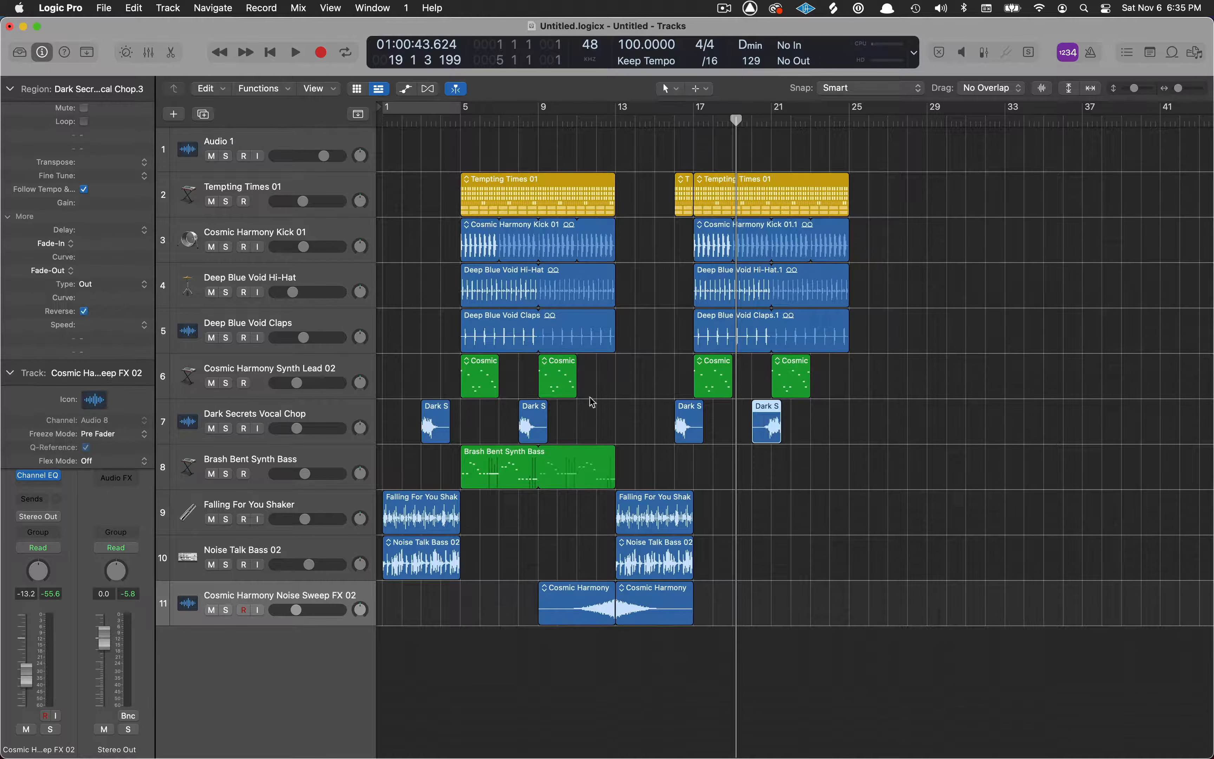
drag(766, 413, 758, 412)
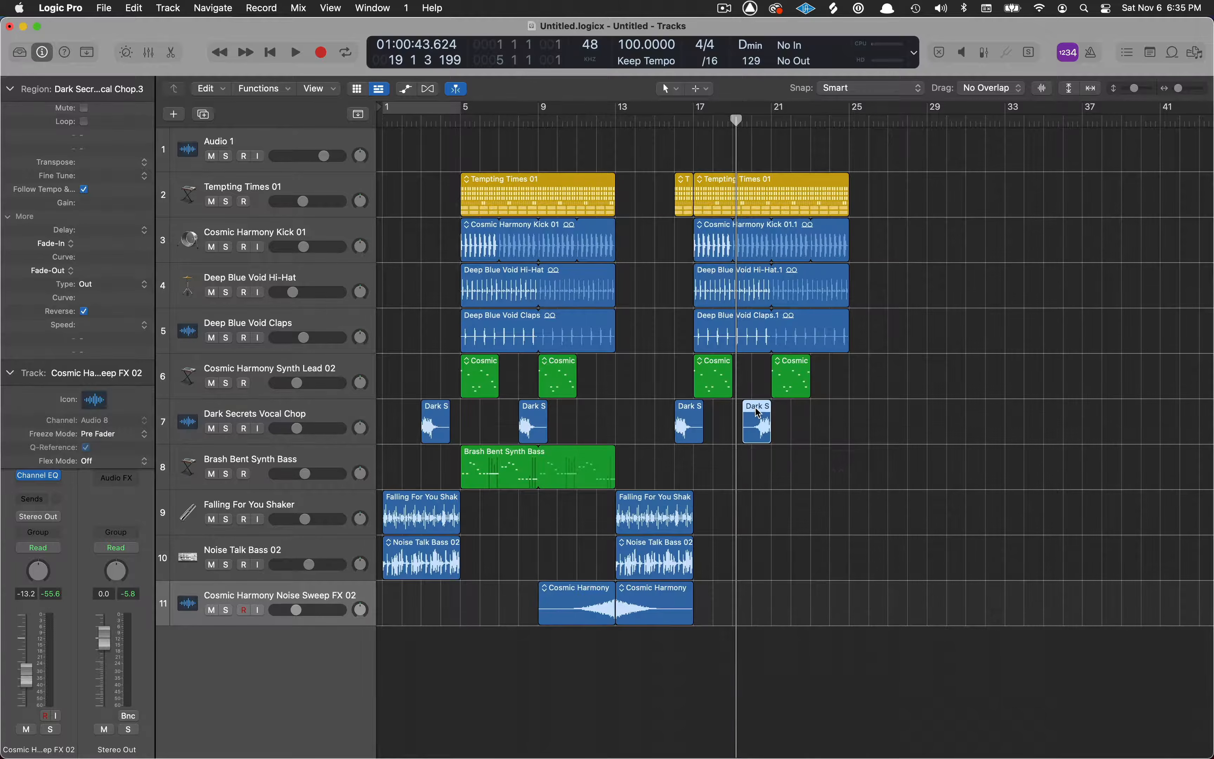
click(655, 123)
key(space)
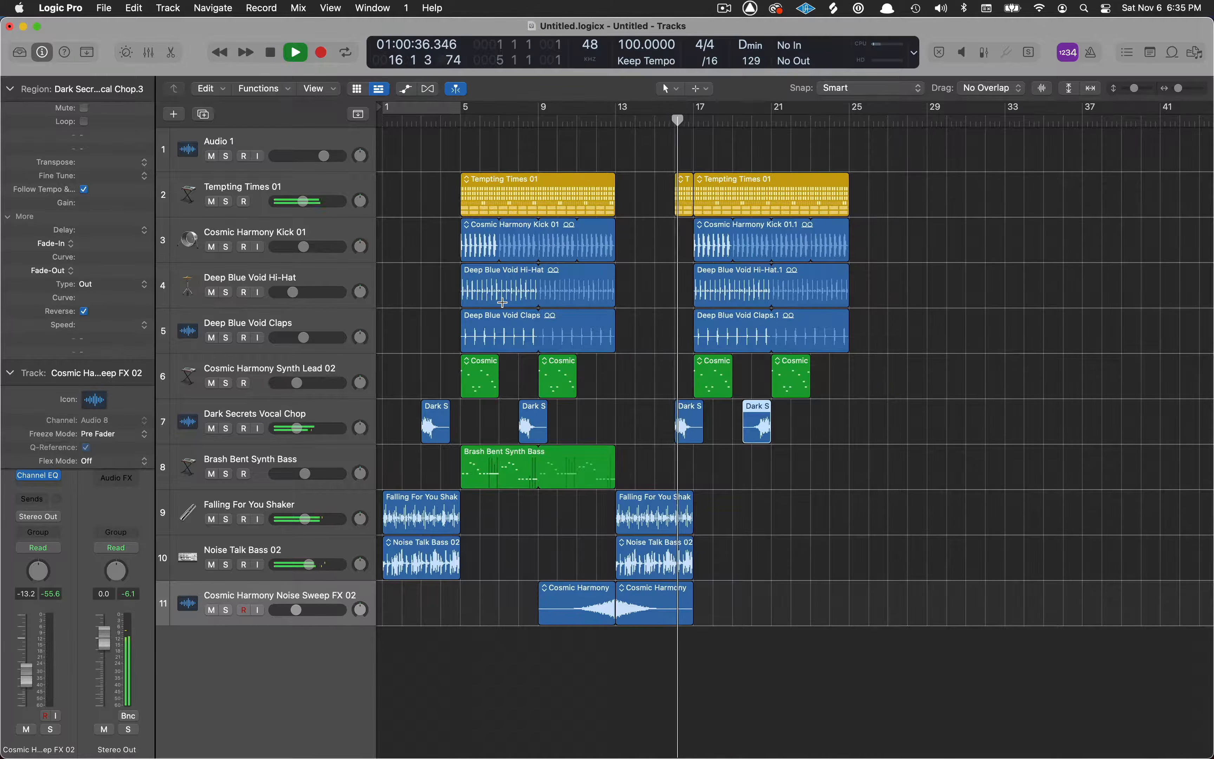
click(15, 90)
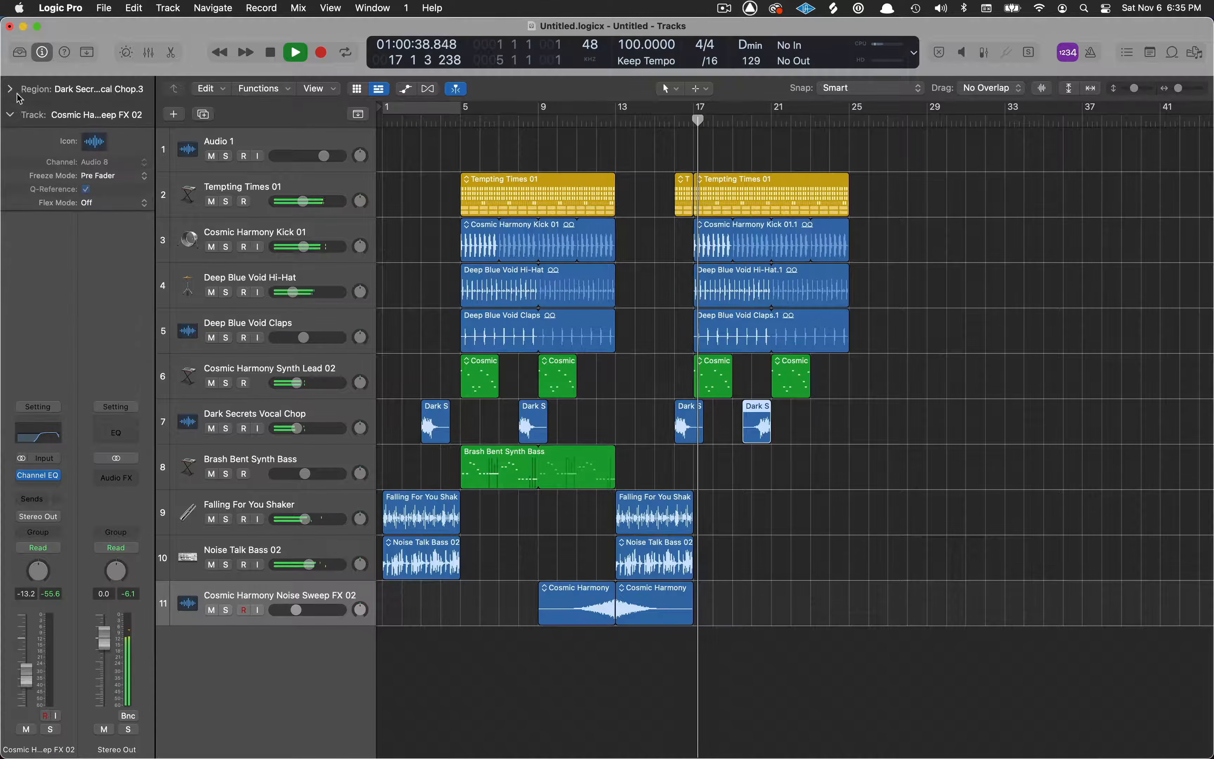
click(55, 486)
mouse_move(52, 547)
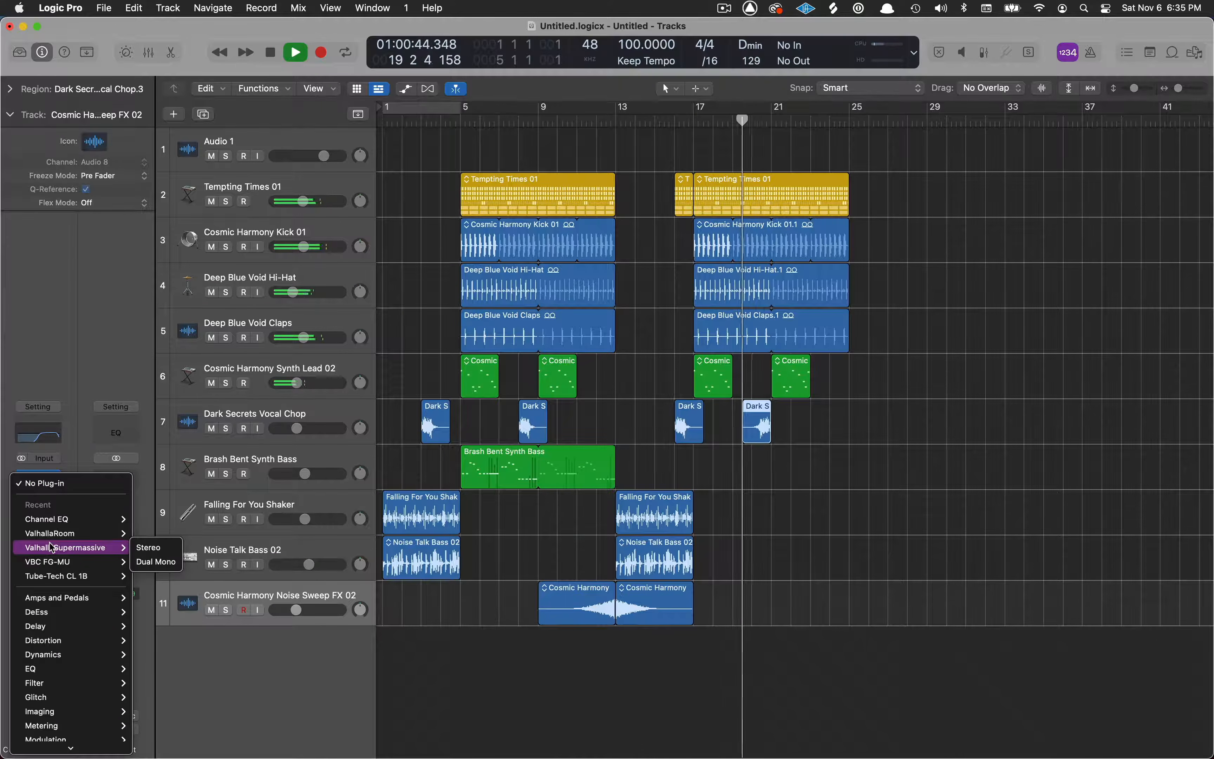
click(149, 547)
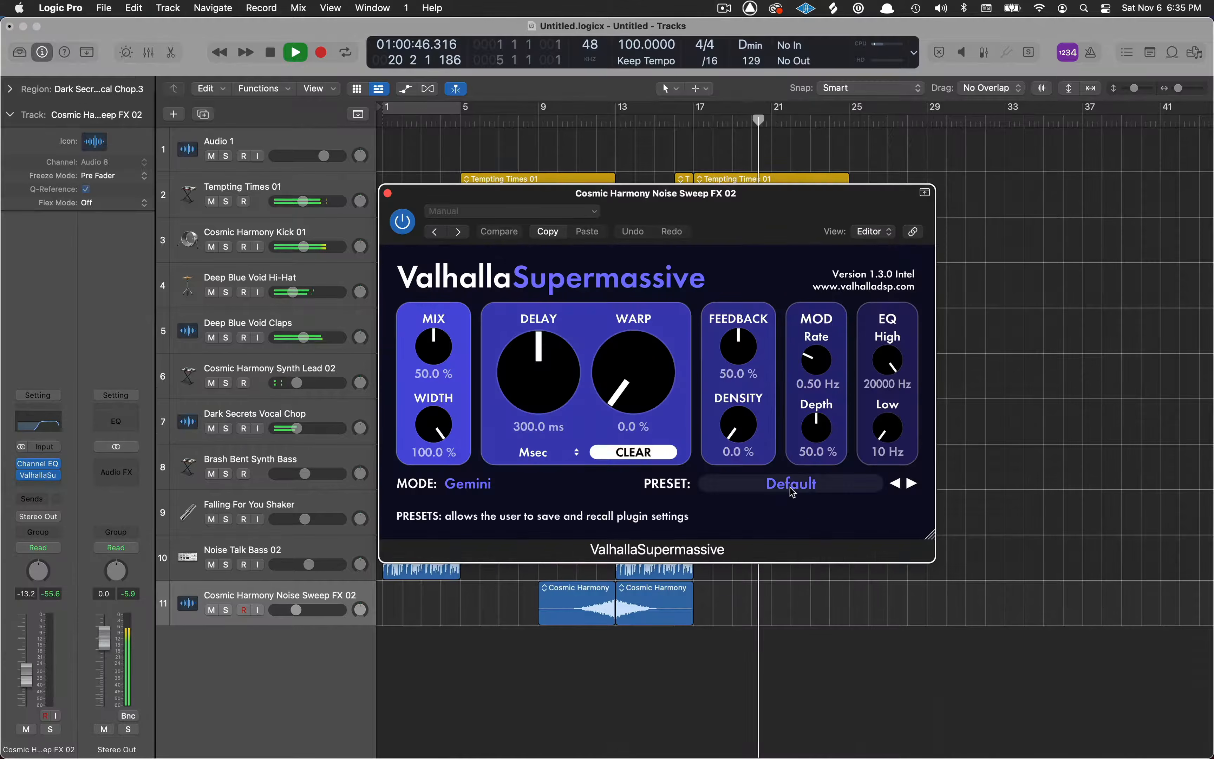
click(796, 491)
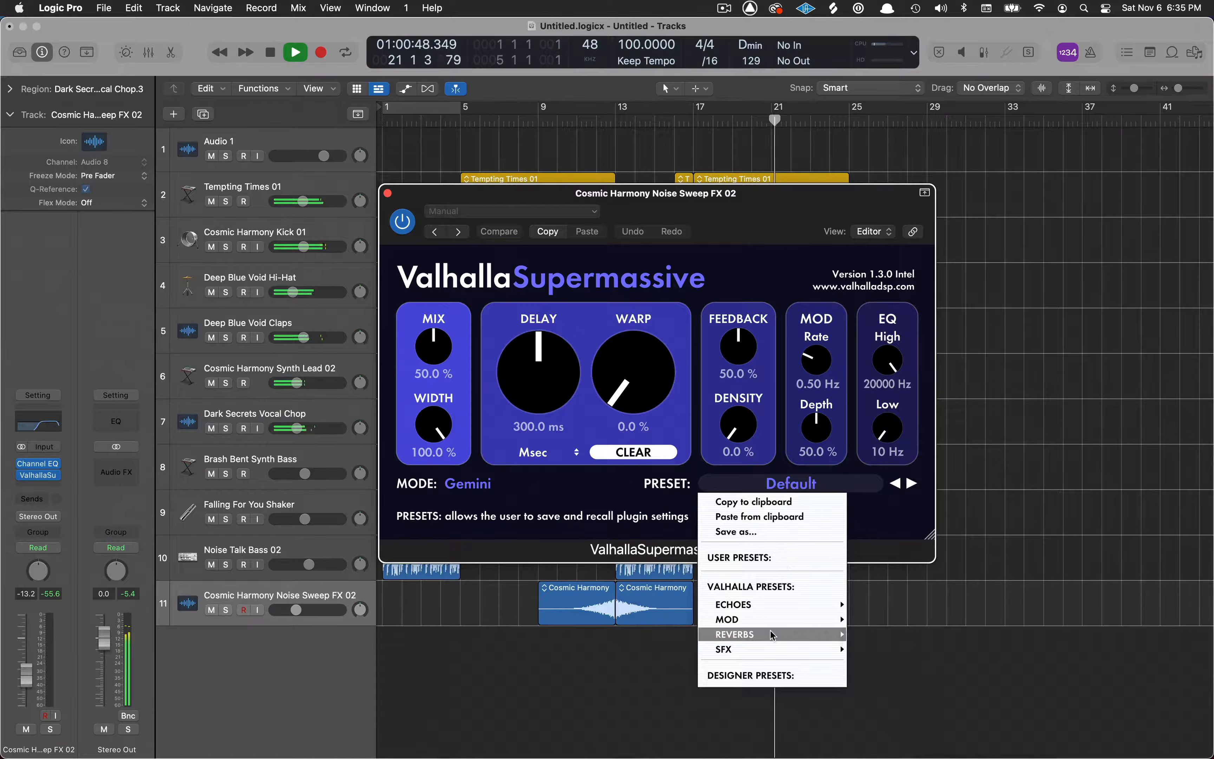
mouse_move(770, 631)
mouse_move(880, 622)
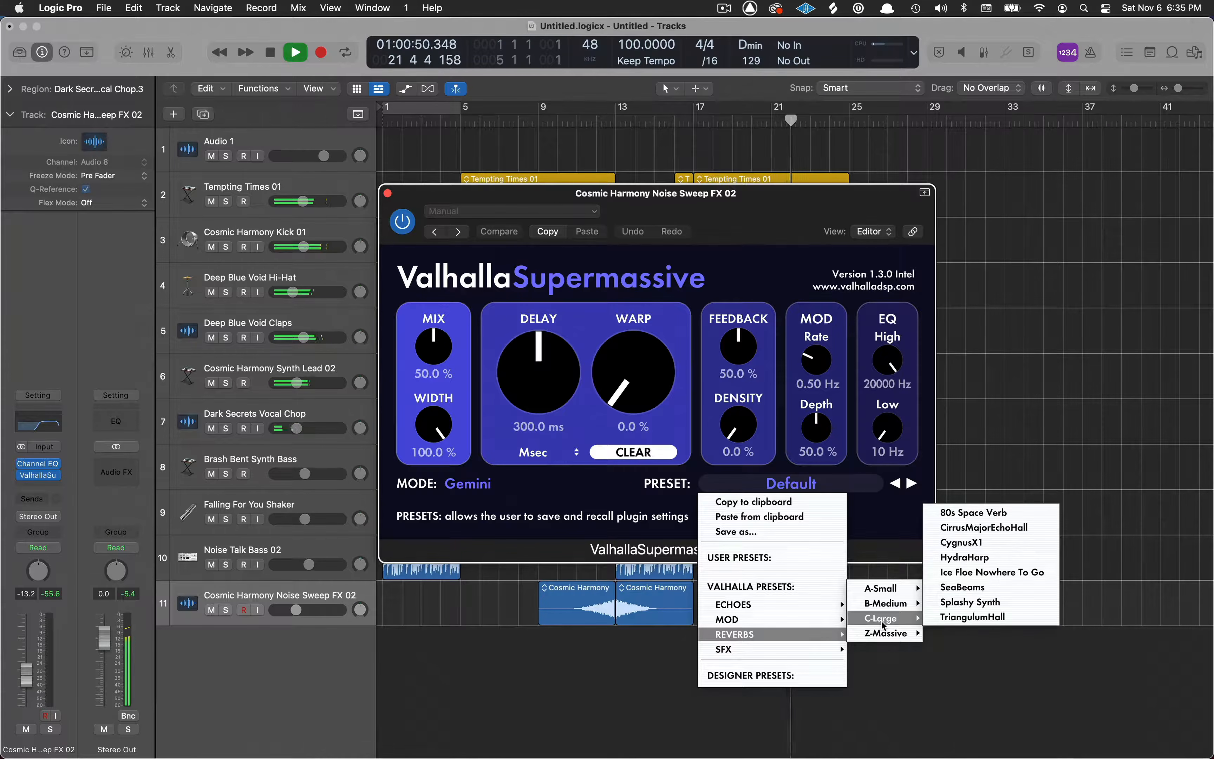
click(973, 601)
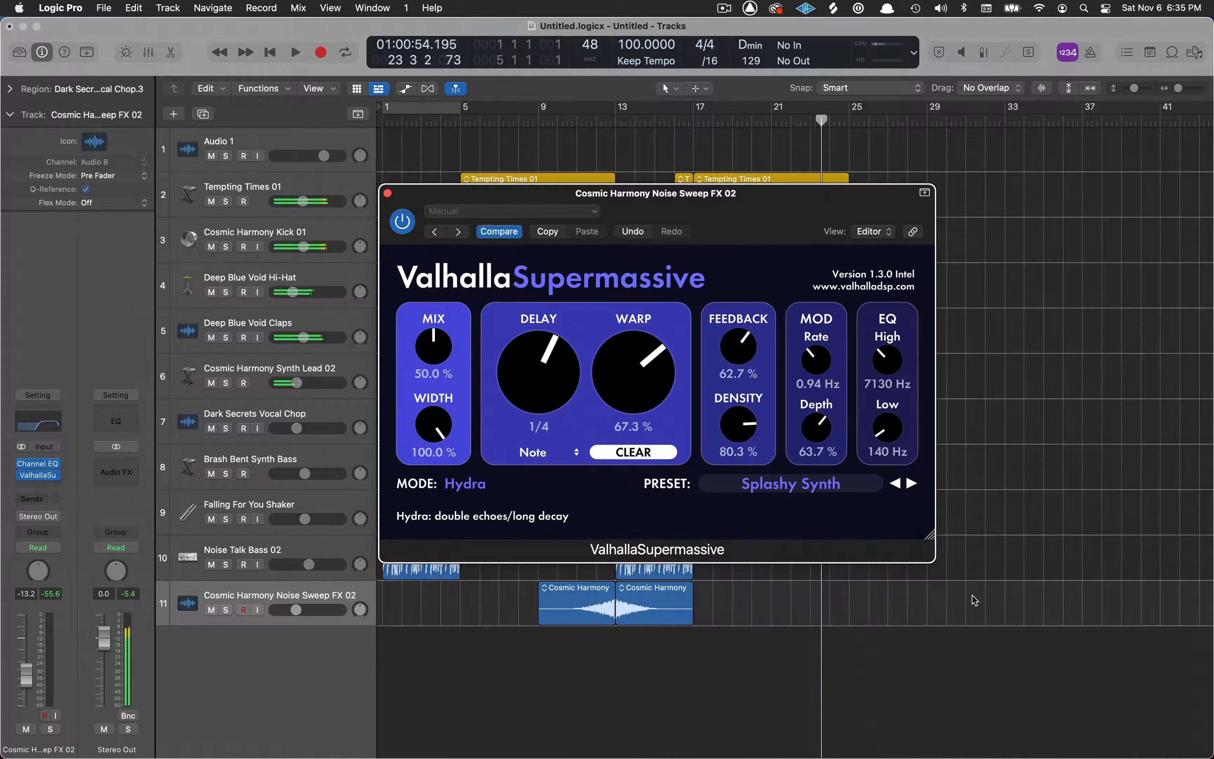
key(space)
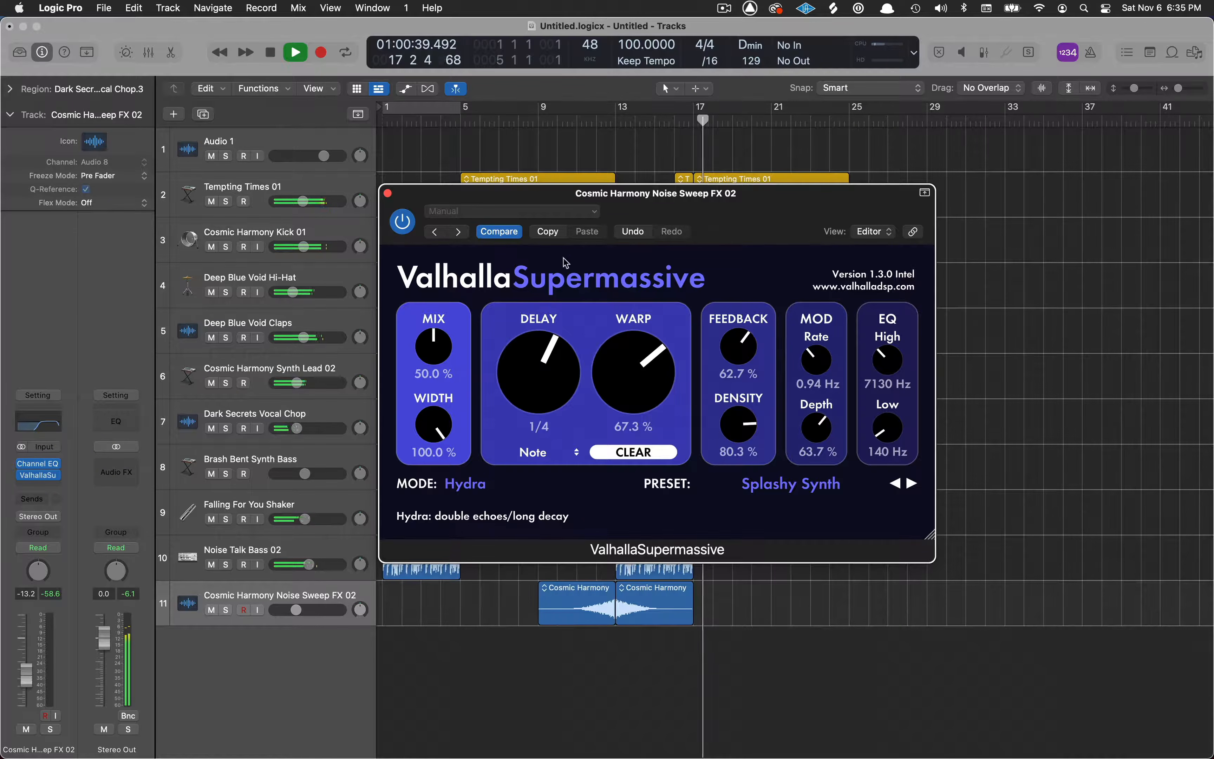
click(388, 194)
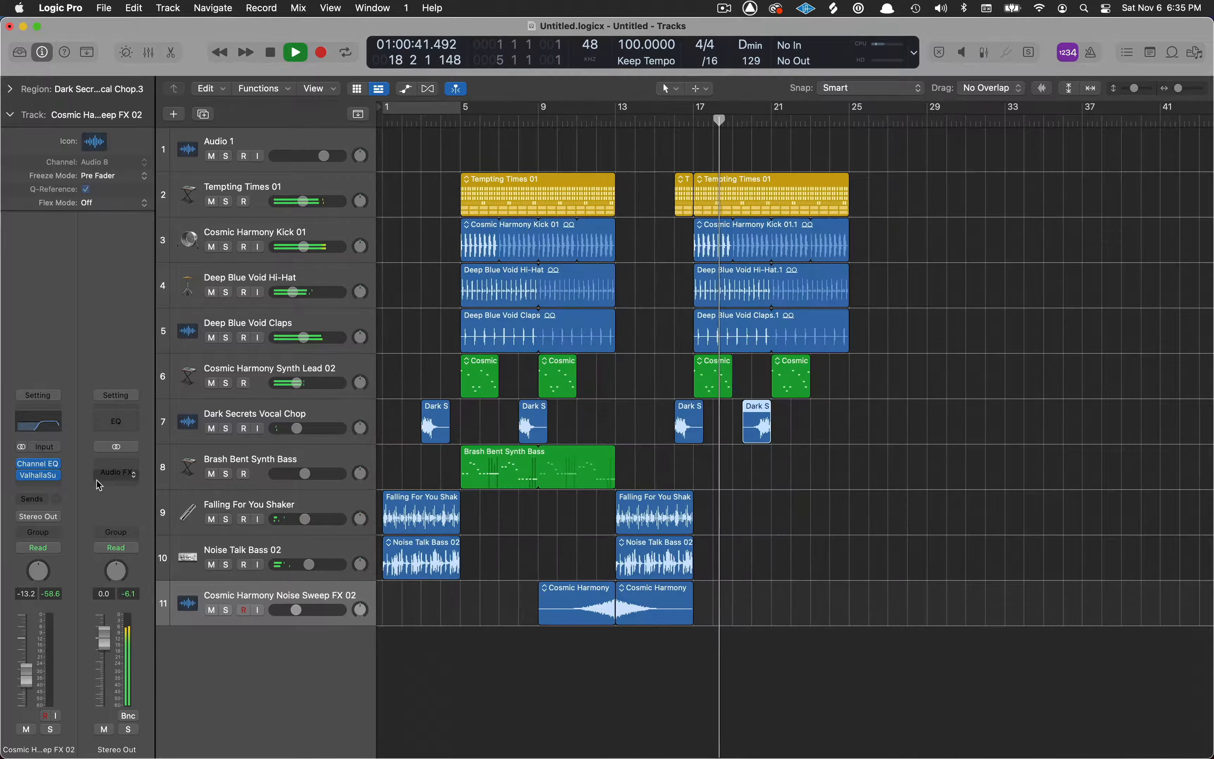
click(58, 479)
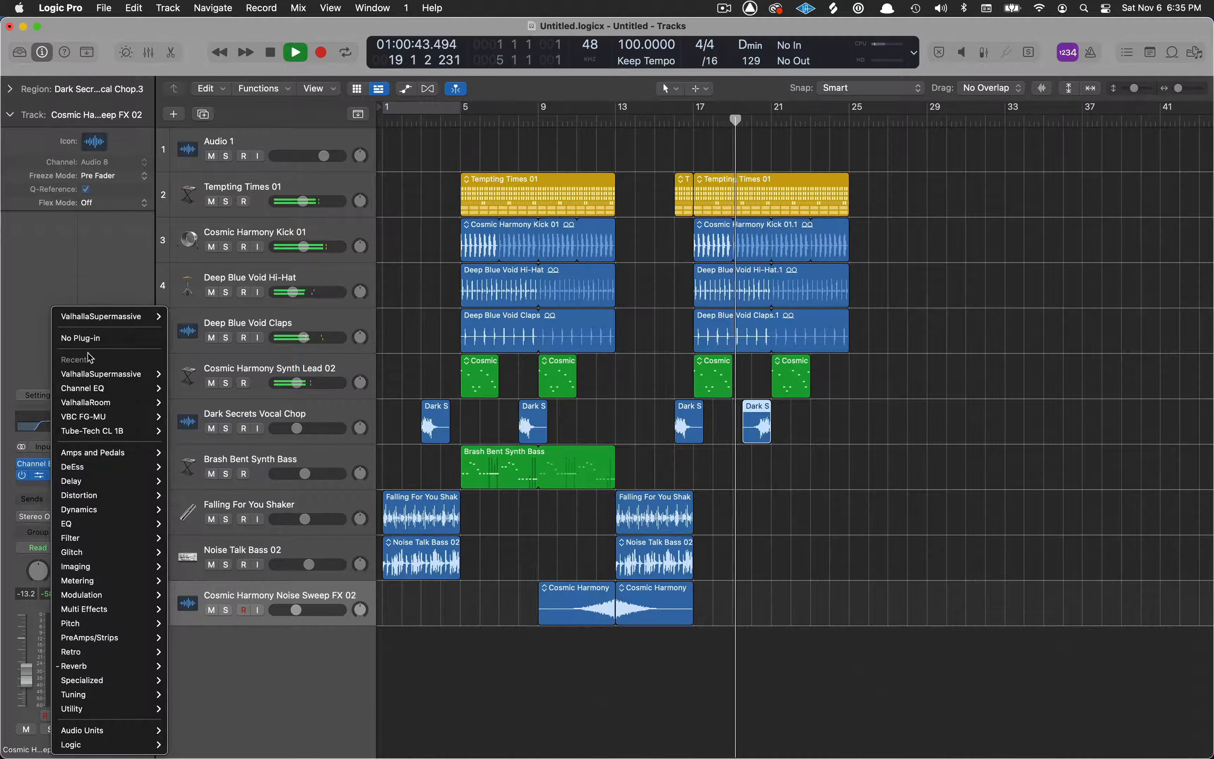
Step: Insert a stereo ValhallaSupermassive on the Dark Secrets Vocal Chop track and load its large reverb preset Splashy Synth
click(279, 416)
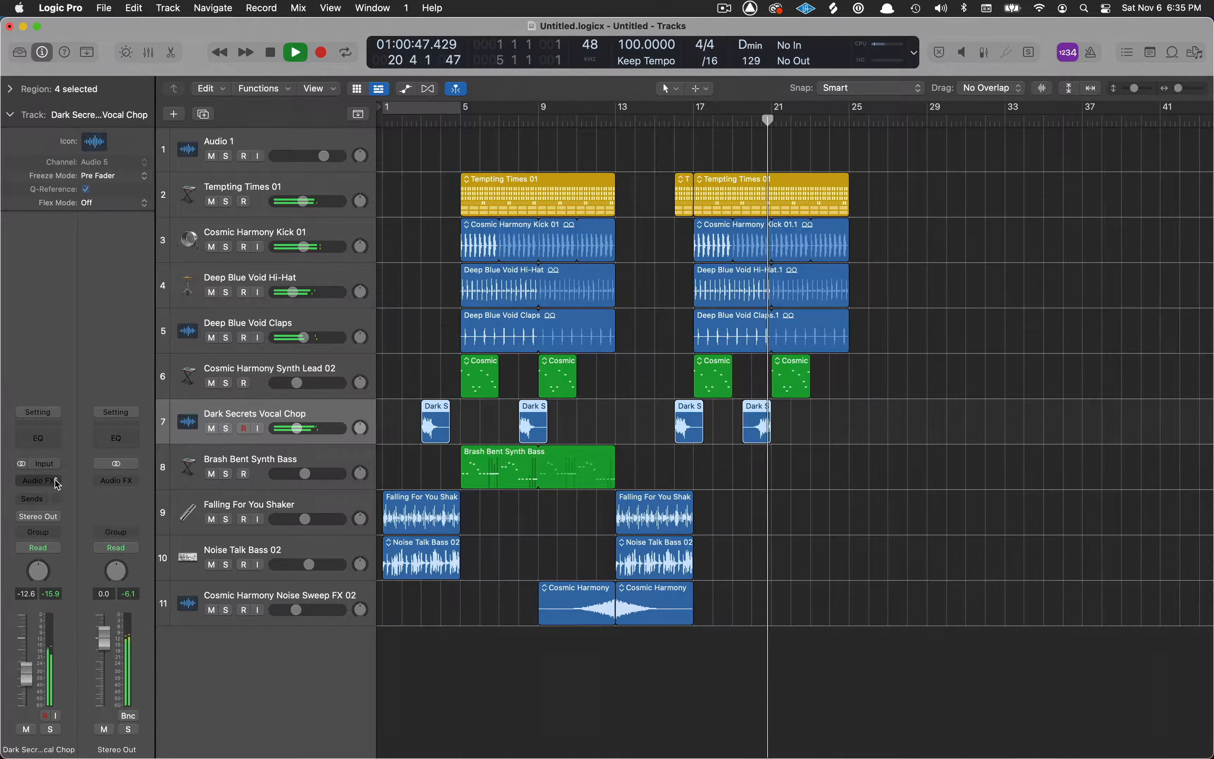
click(58, 480)
mouse_move(65, 509)
click(146, 510)
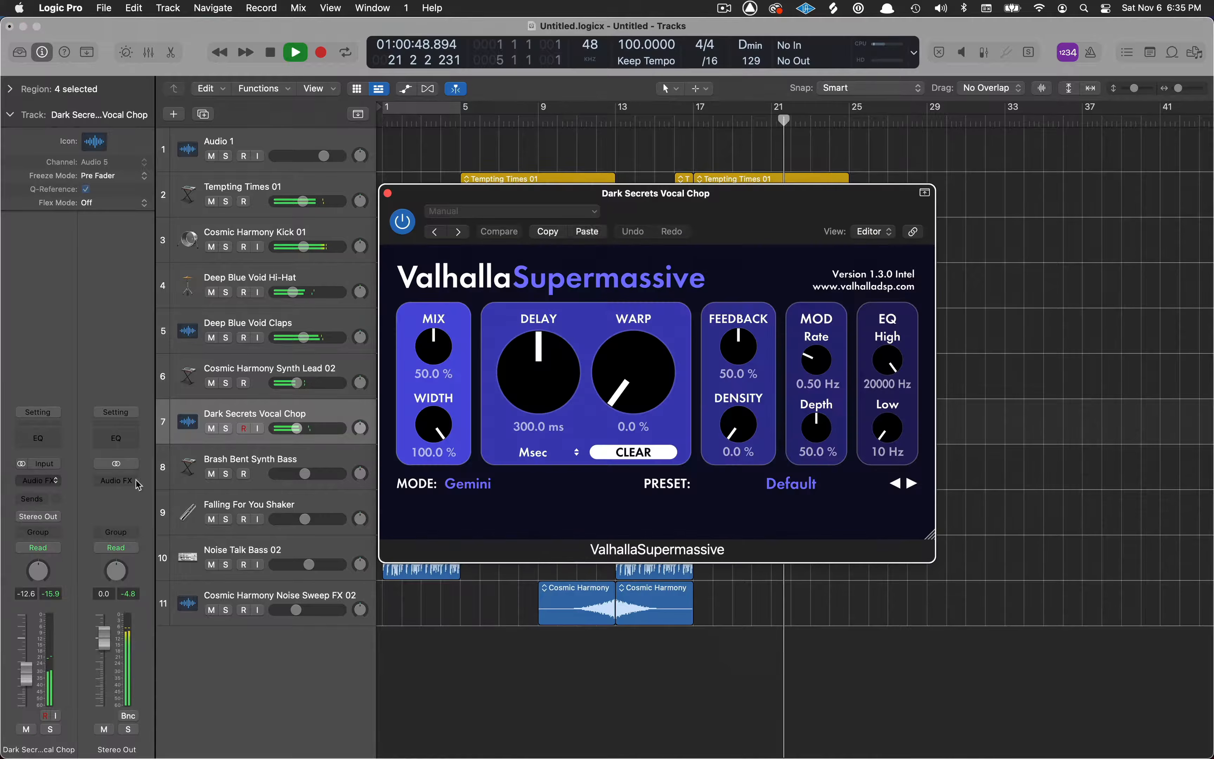
click(793, 484)
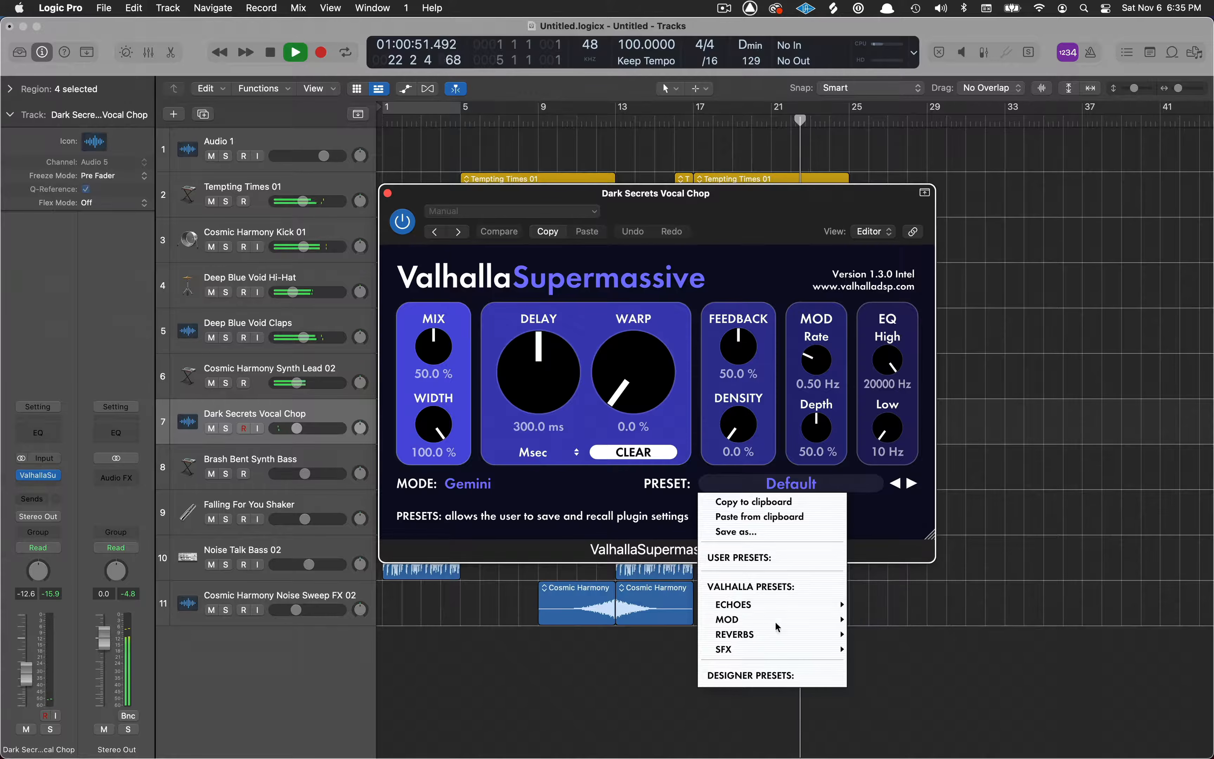
mouse_move(778, 634)
mouse_move(898, 632)
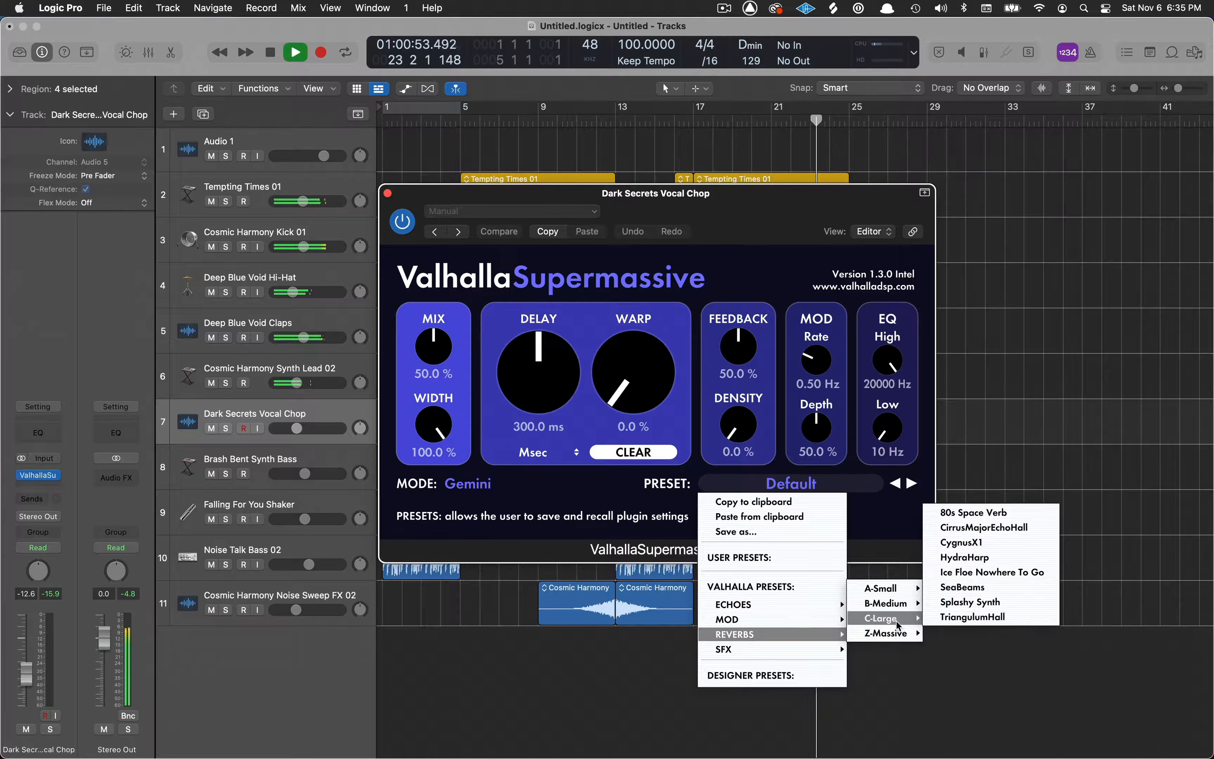
click(942, 604)
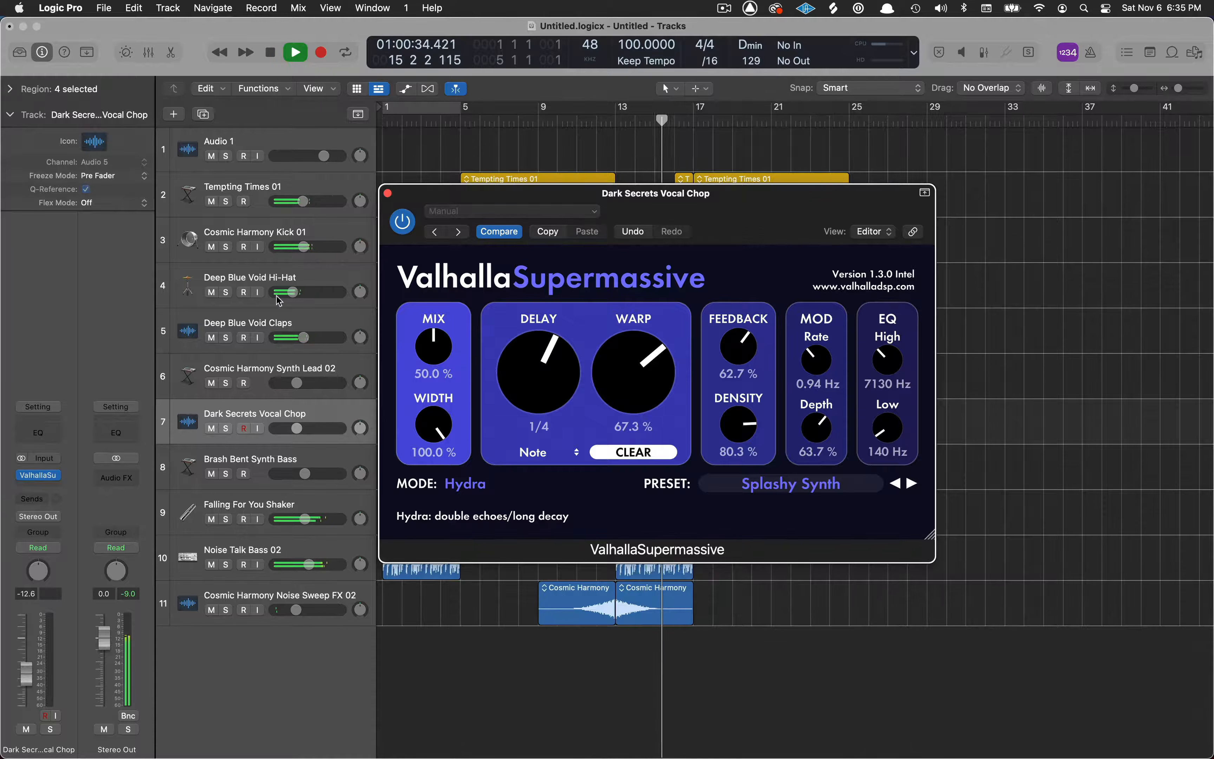
Step: Lower the vocal chop reverb's mix to 38.8 % during playback and close the plug-in window
mouse_move(429, 345)
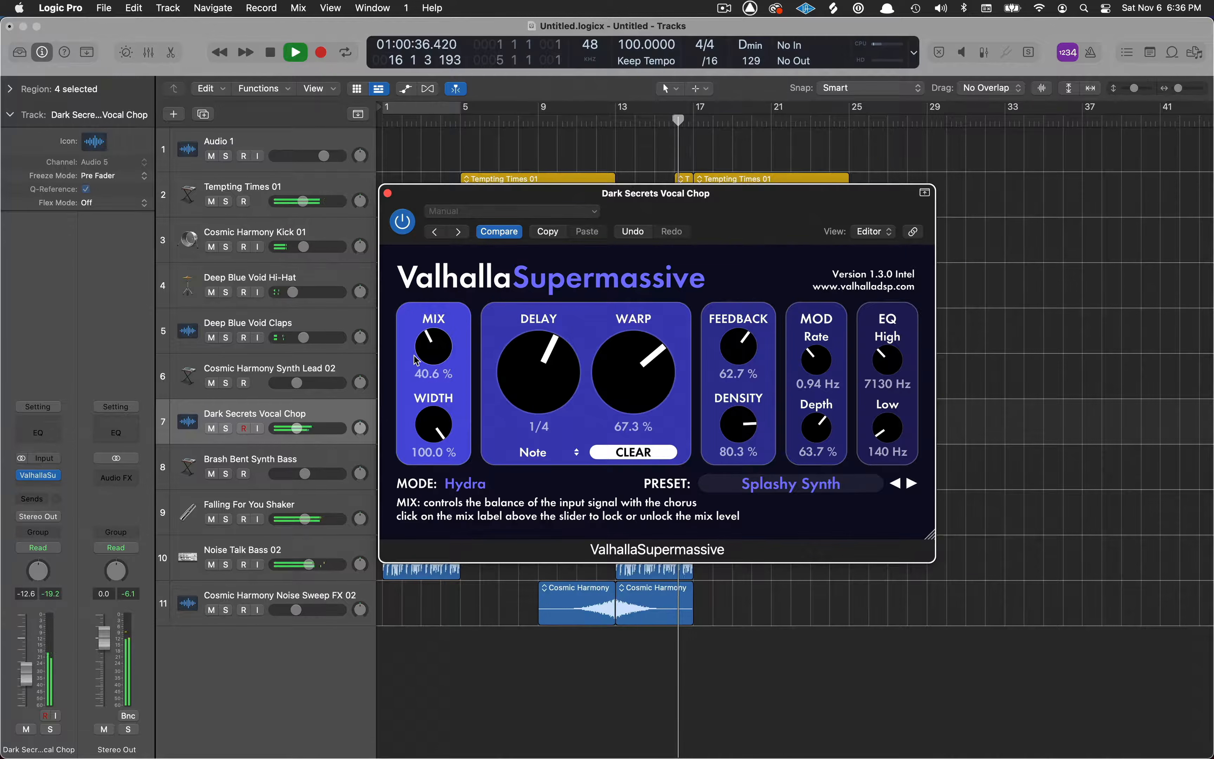
drag(414, 355, 411, 356)
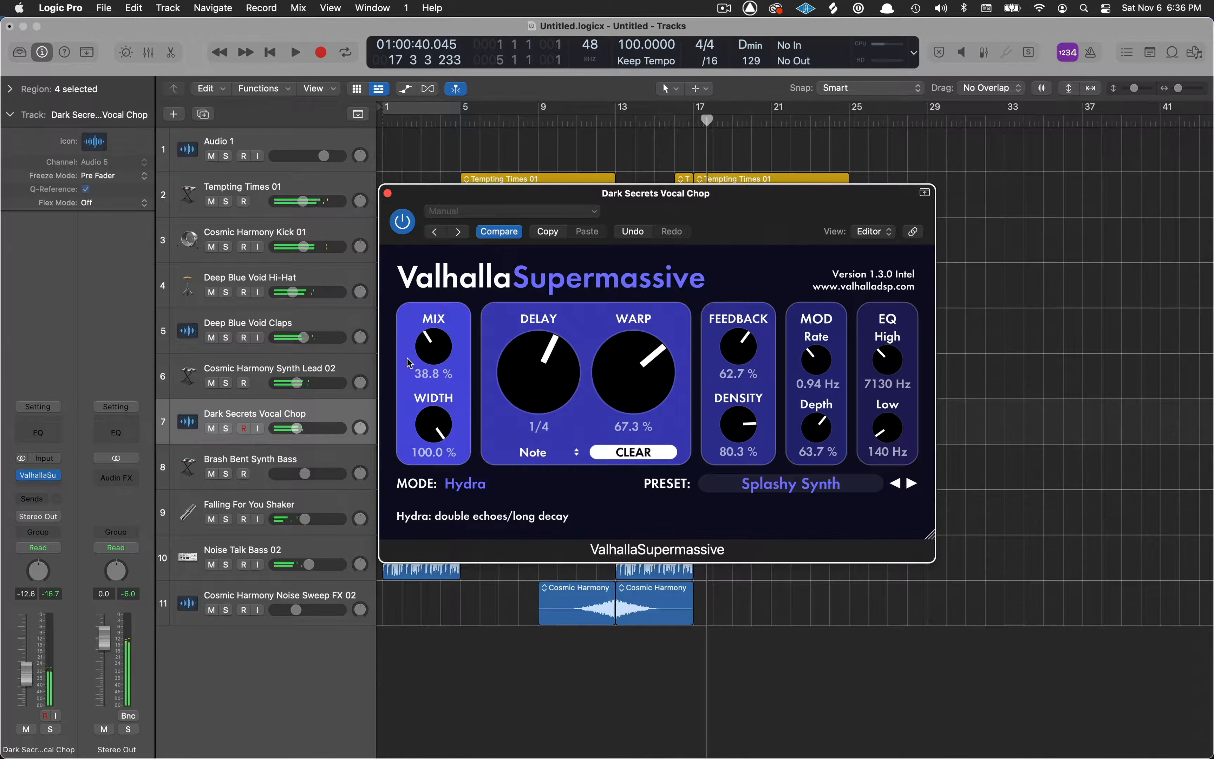
click(387, 194)
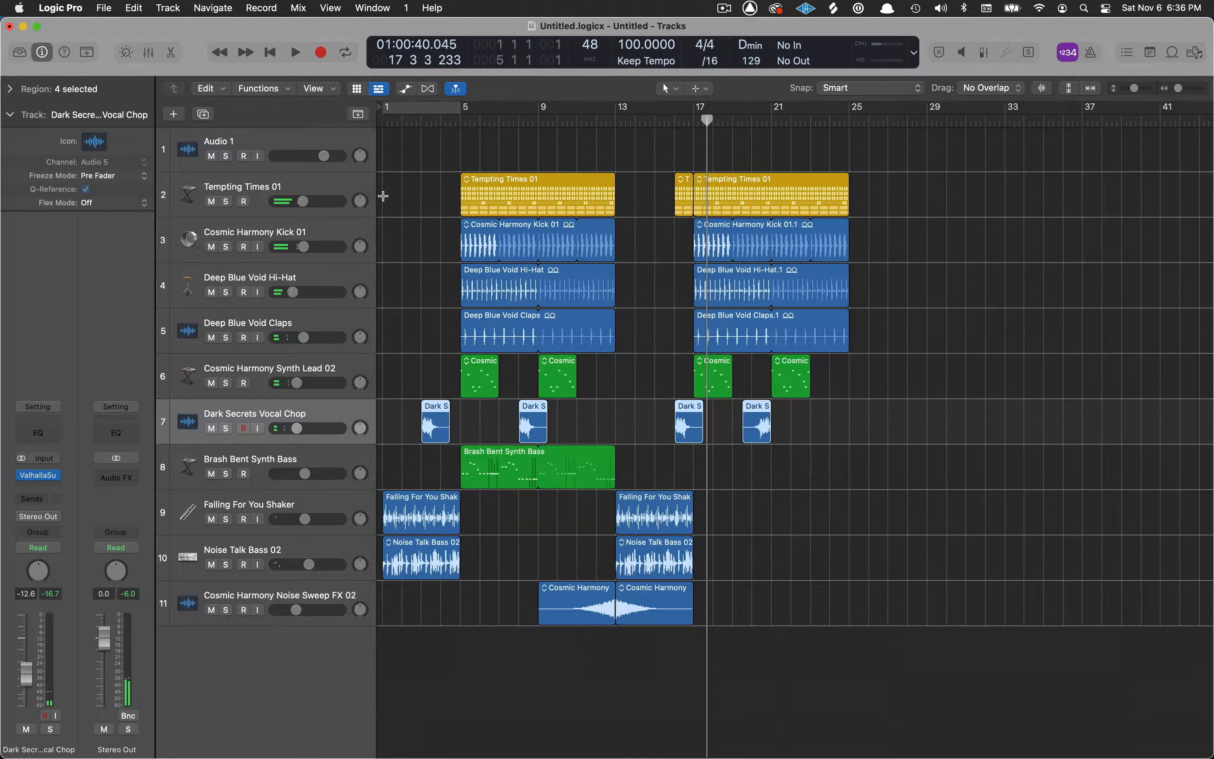
Step: Start playback from bar 2, set the Dark Secrets Vocal Chop track's automation mode to Latch, and reopen its ValhallaSupermassive reverb
click(404, 121)
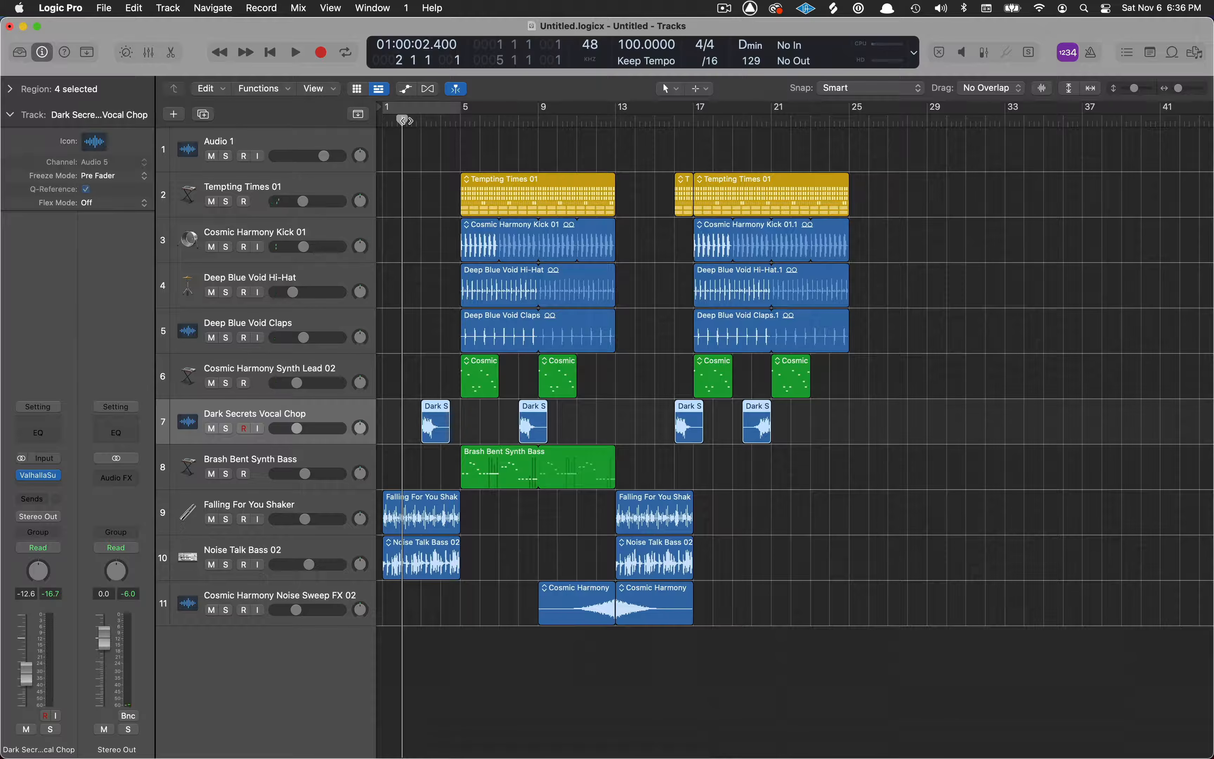
key(space)
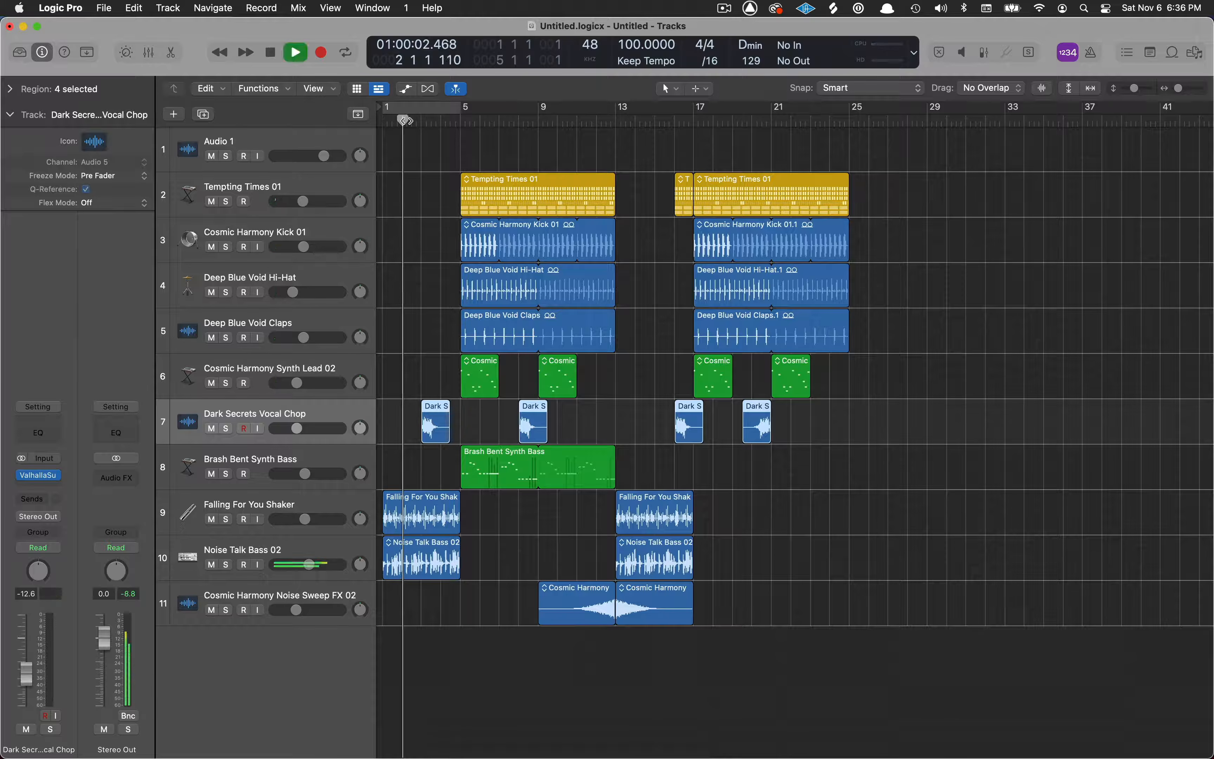
click(55, 548)
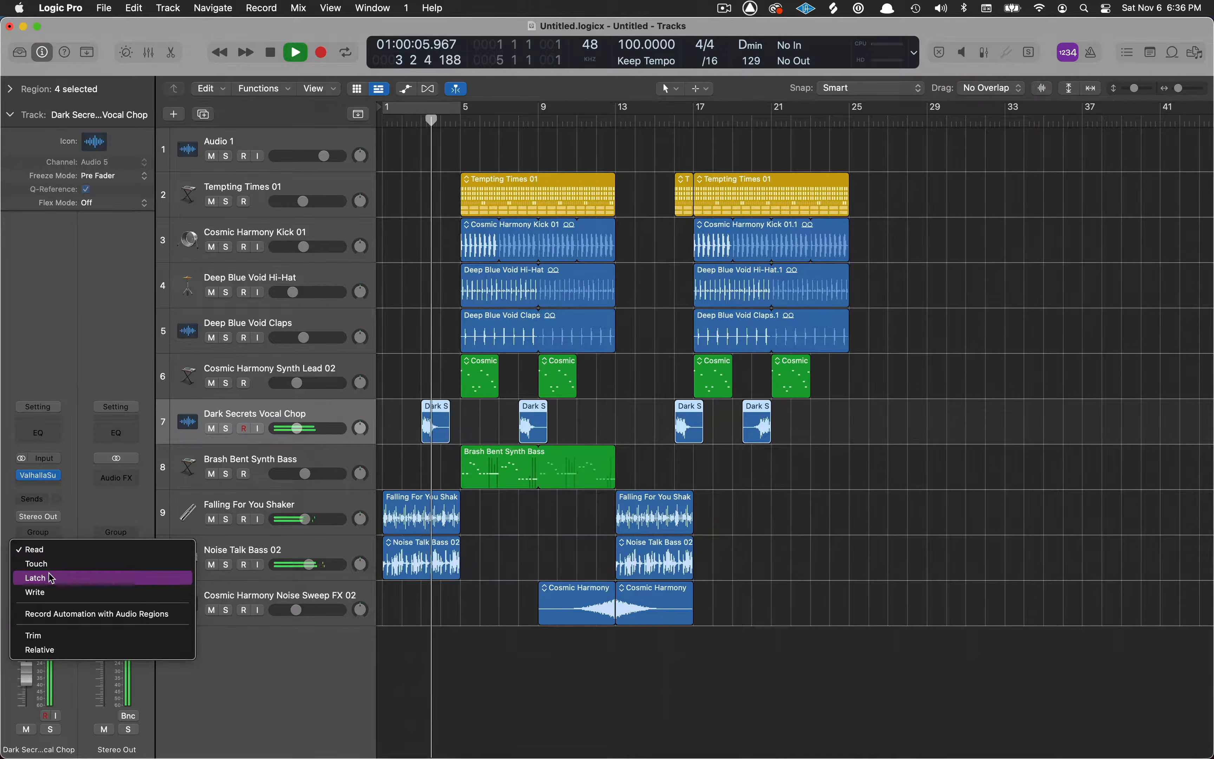
click(51, 577)
click(44, 478)
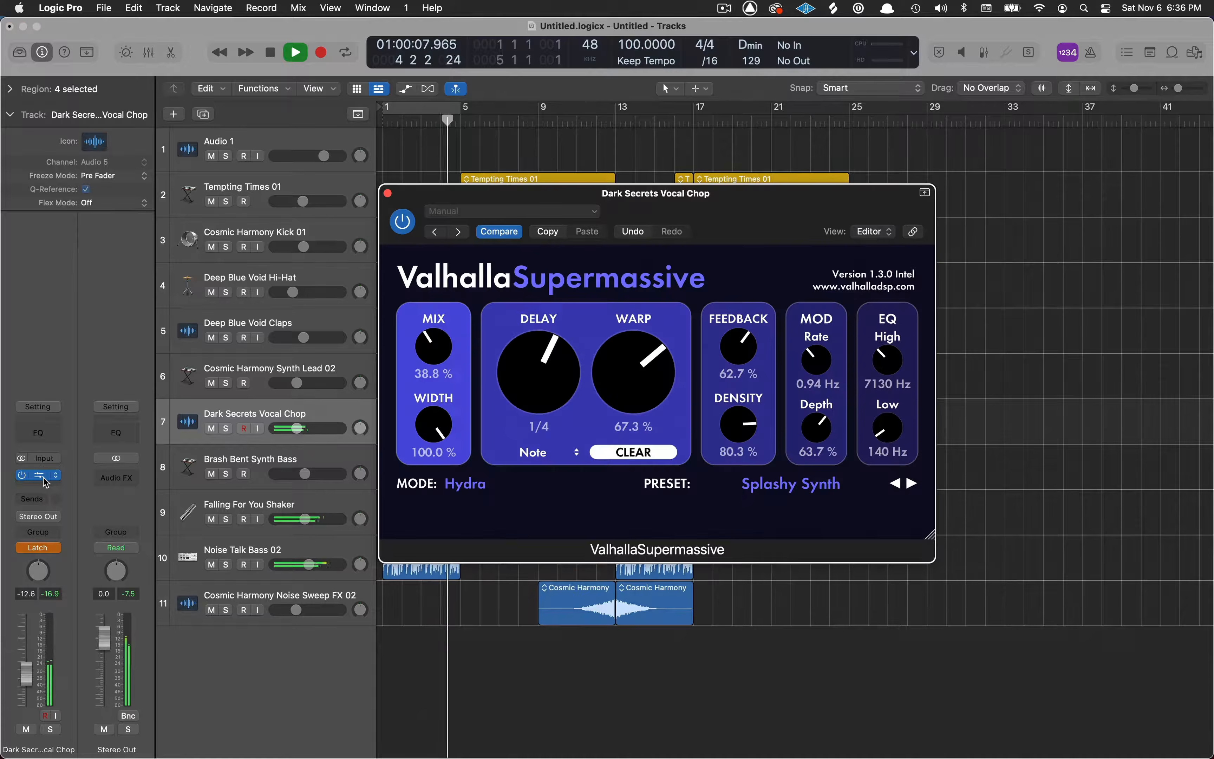
drag(721, 209, 997, 261)
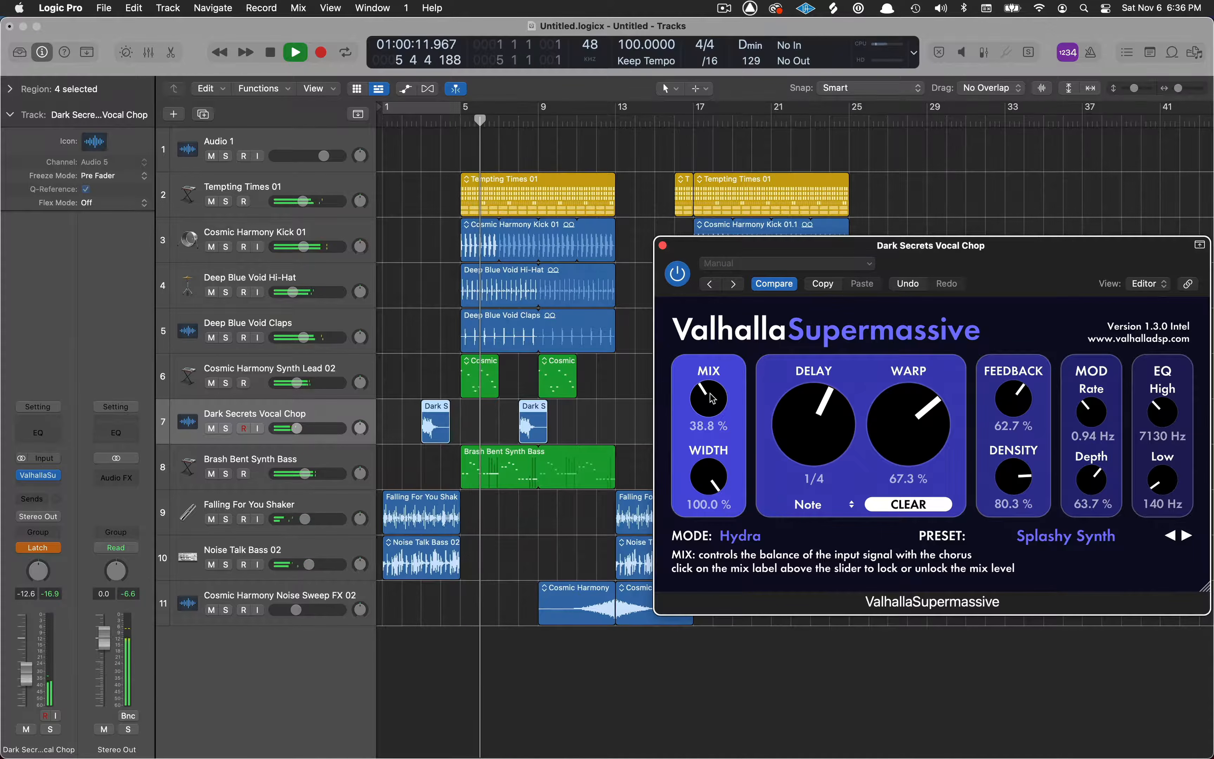
Step: Record reverb mix automation during playback: lower it after the early vocal chops, raise it to about 45.8 % near bar 16, and drop it to 15.1 % by bar 21
drag(712, 398, 705, 444)
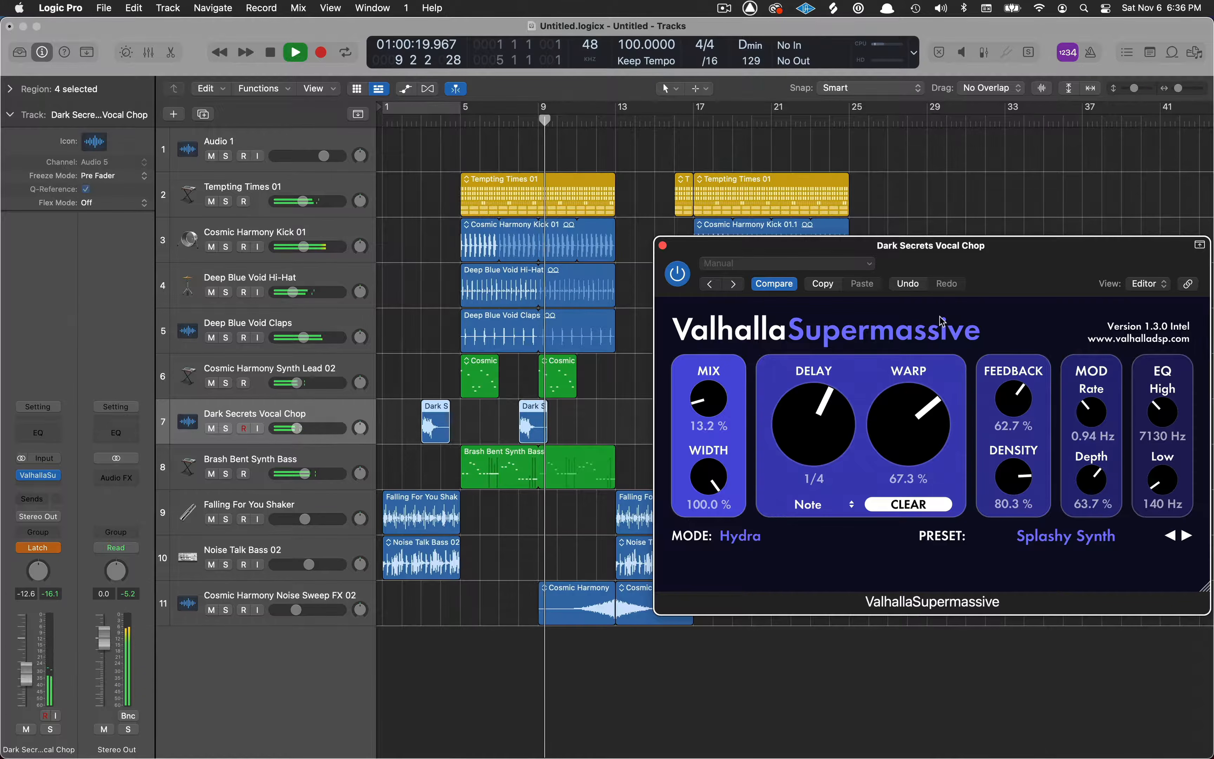
drag(954, 254, 366, 81)
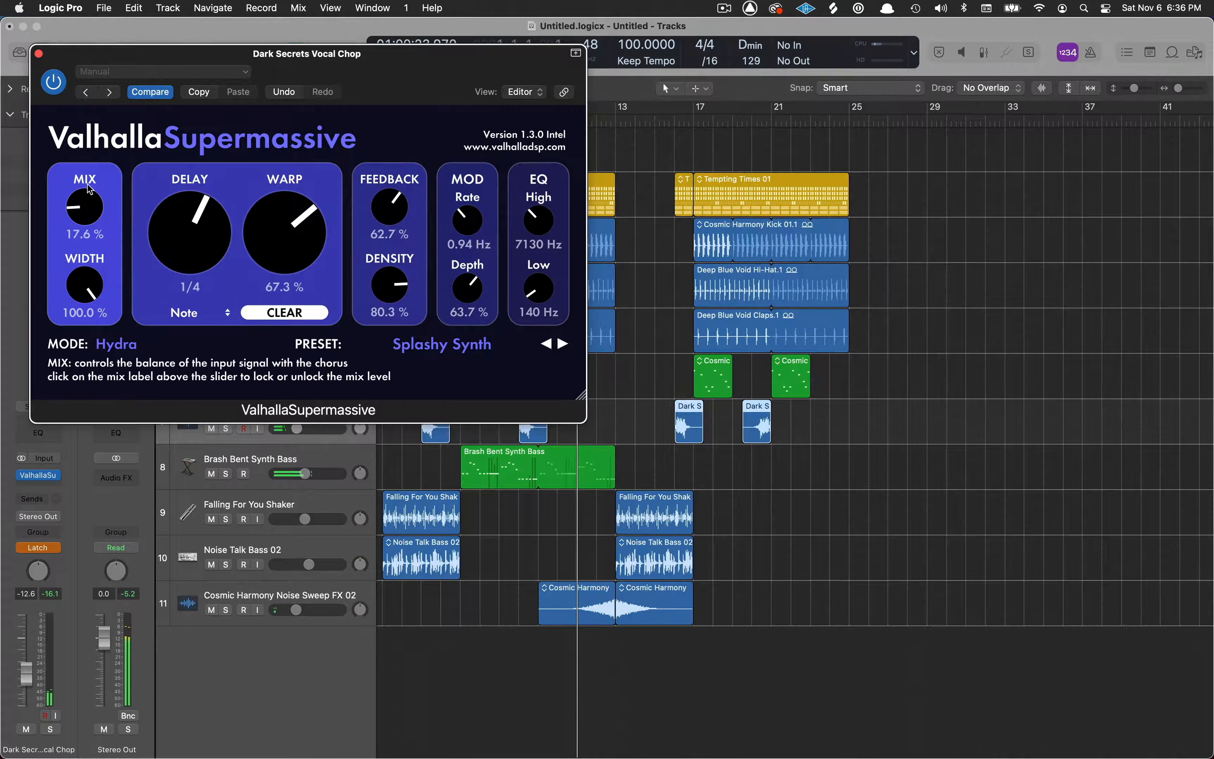
drag(89, 189, 90, 167)
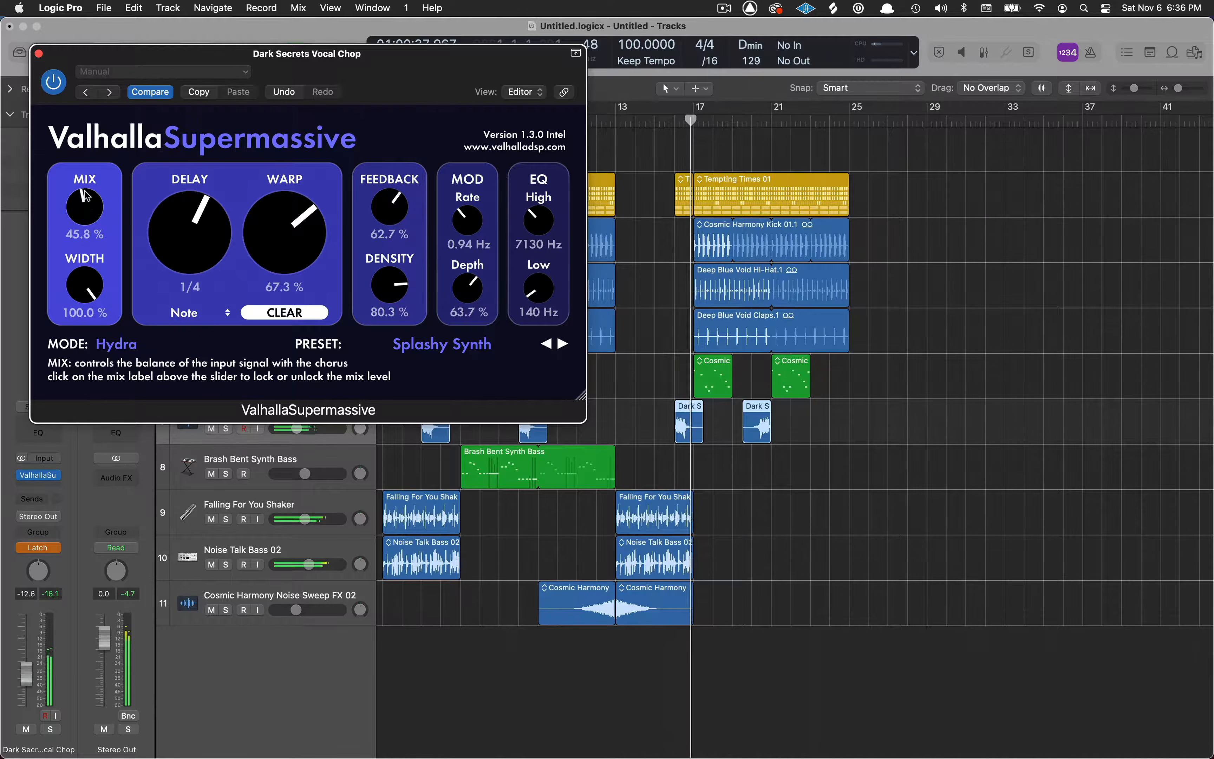
drag(85, 210, 81, 247)
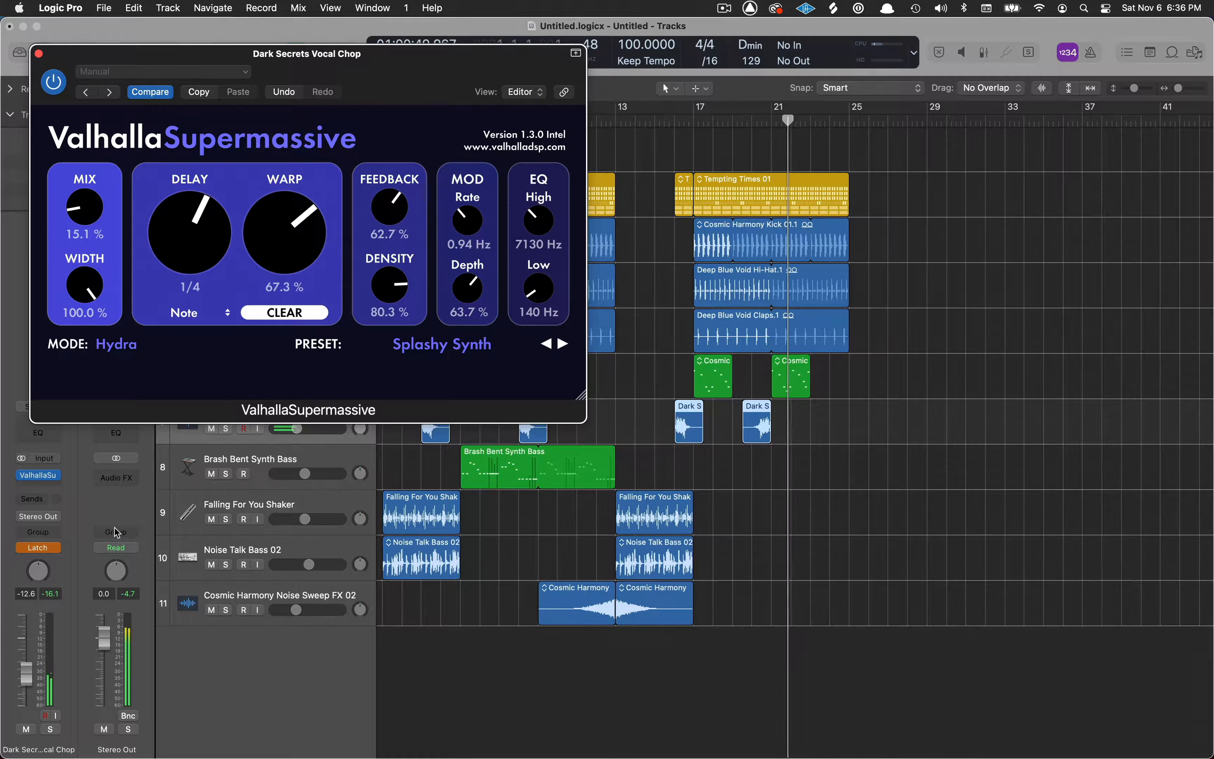
Step: Return the Dark Secrets Vocal Chop track's automation mode to Read and close the reverb plug-in window
click(57, 548)
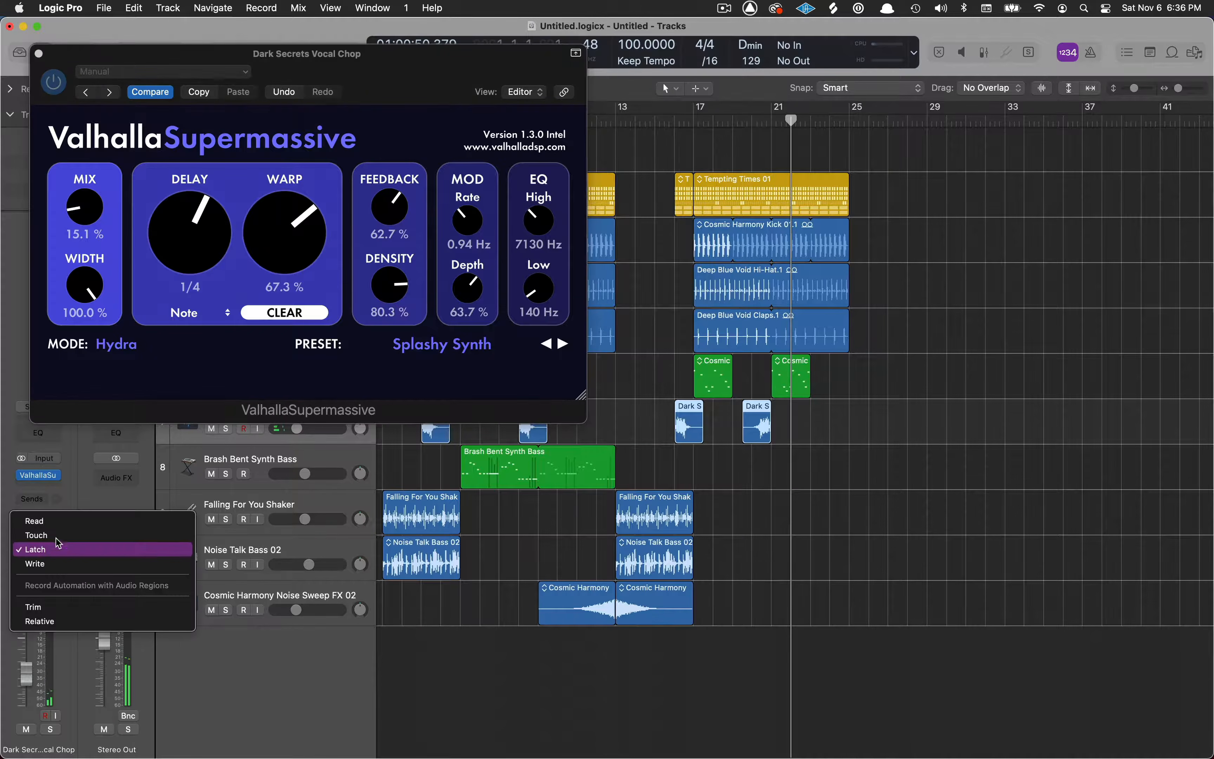
click(59, 528)
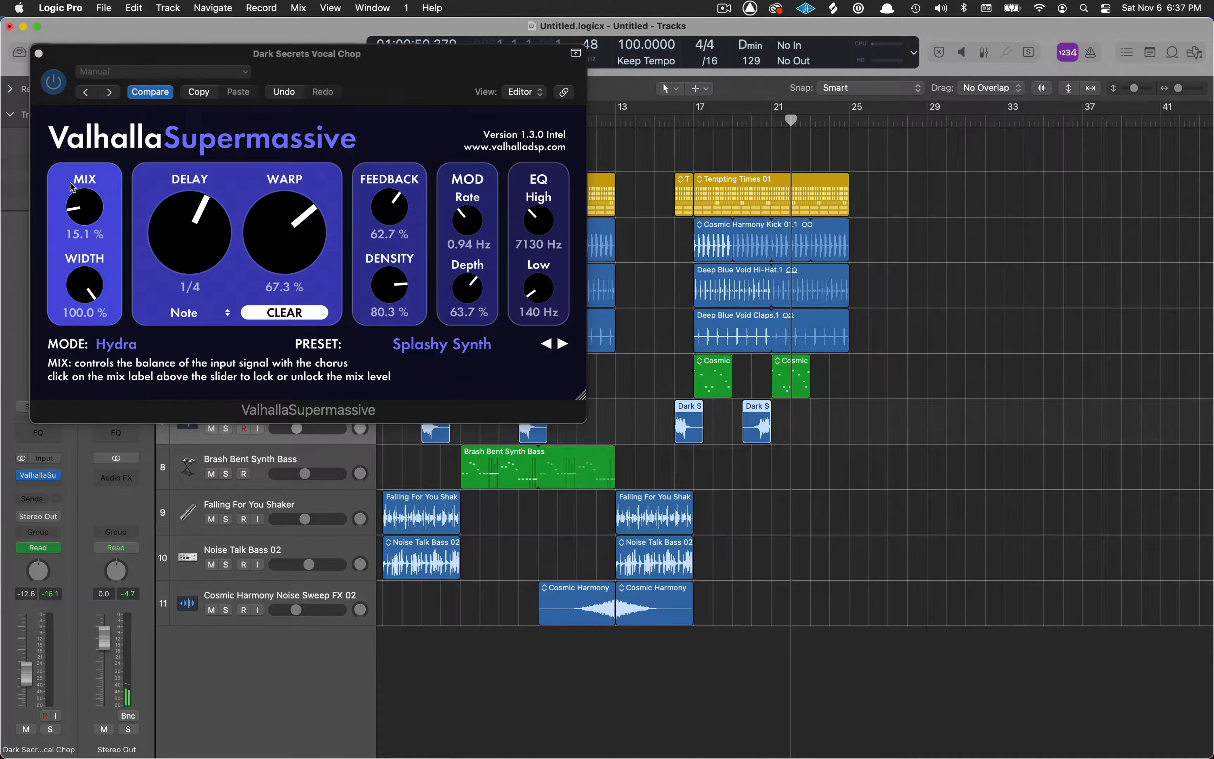
click(39, 54)
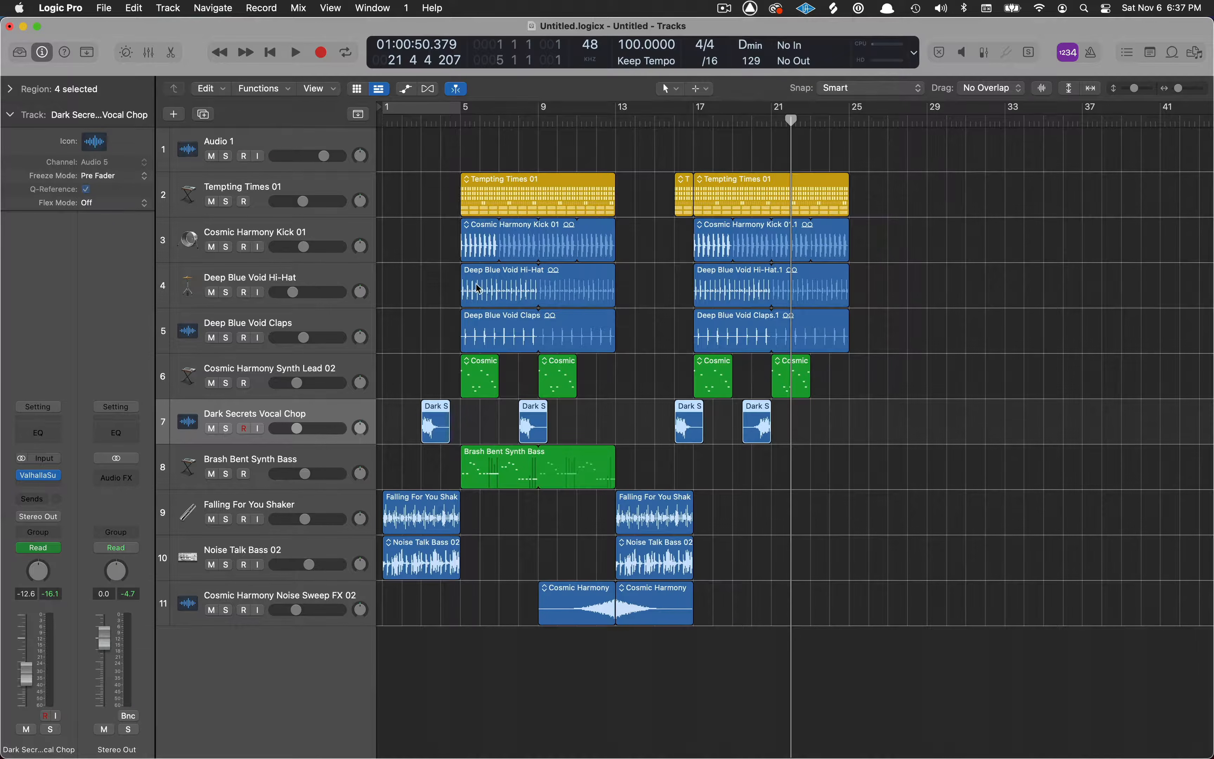
Step: Copy the Cosmic Harmony Kick 01 region to the Audio 1 track at bar 13, shorten it to a single hit, and select that track
click(480, 228)
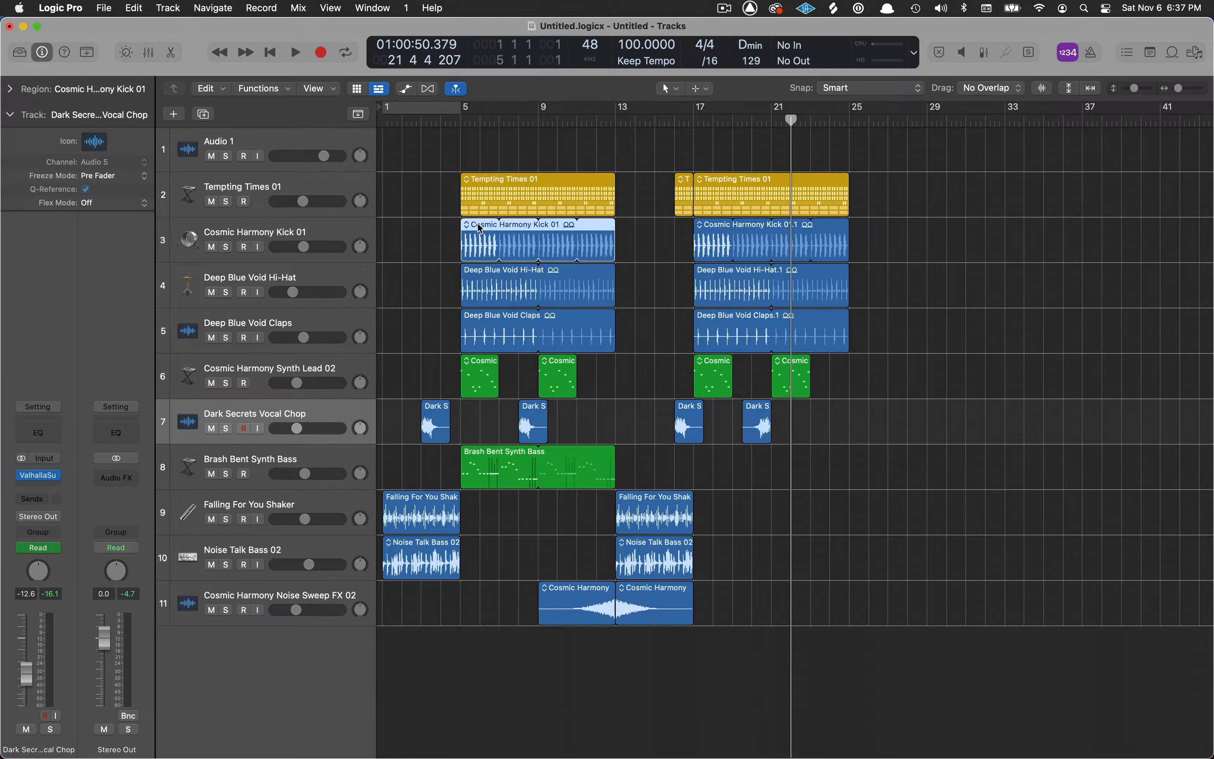
drag(481, 228, 621, 168)
click(499, 143)
click(333, 134)
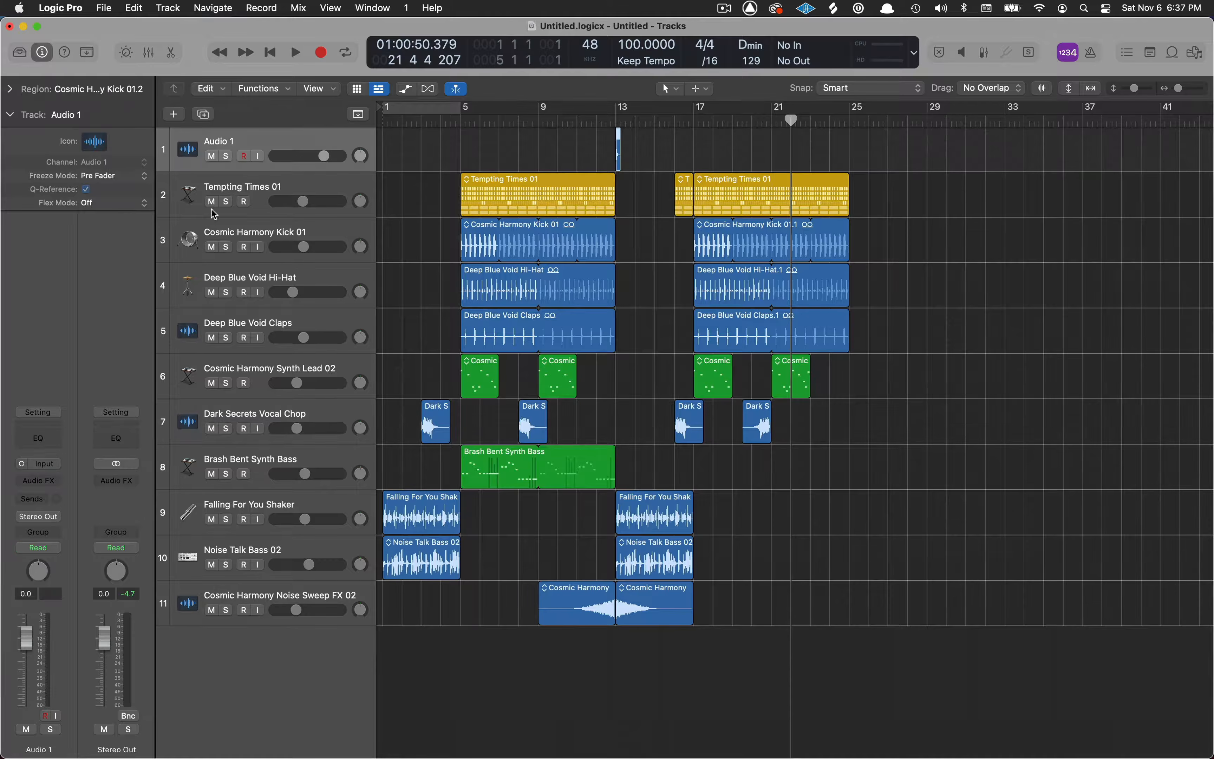
Step: Insert ValhallaRoom on the Audio 1 track with its decay set to 12.88 s, and audition the kick hit from about bar 12
click(56, 482)
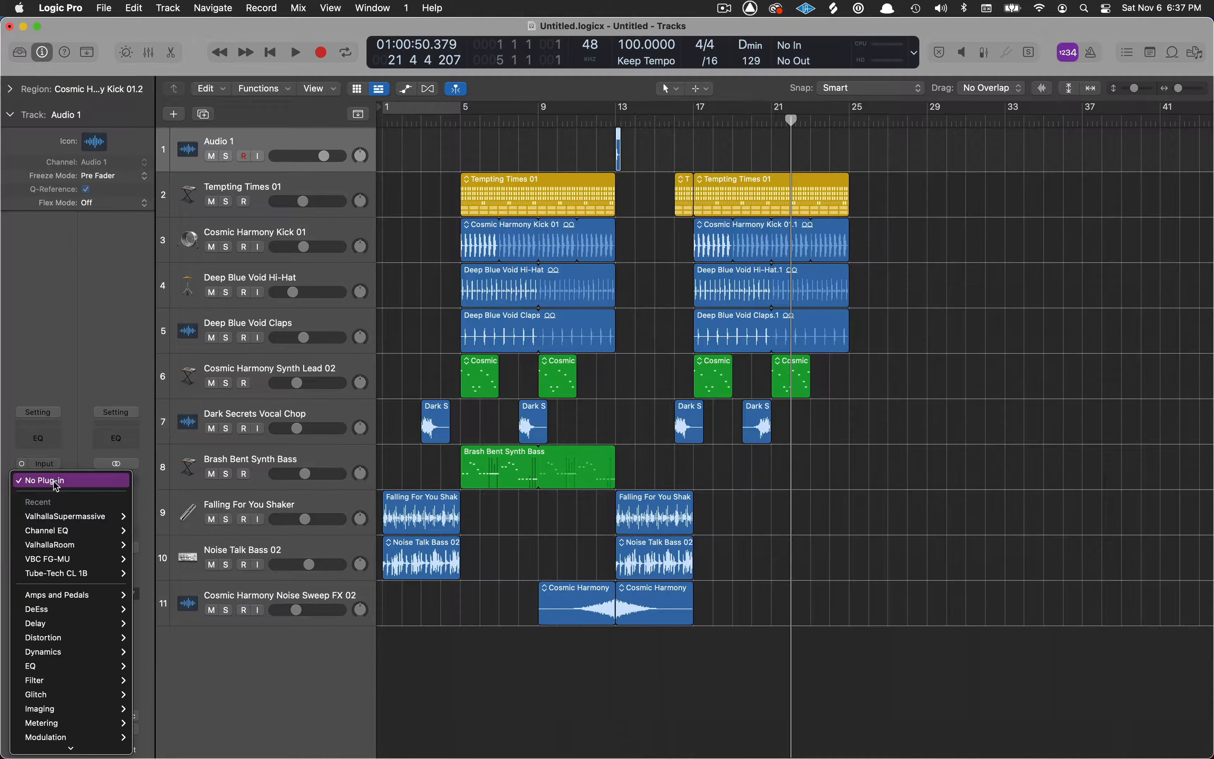
click(163, 545)
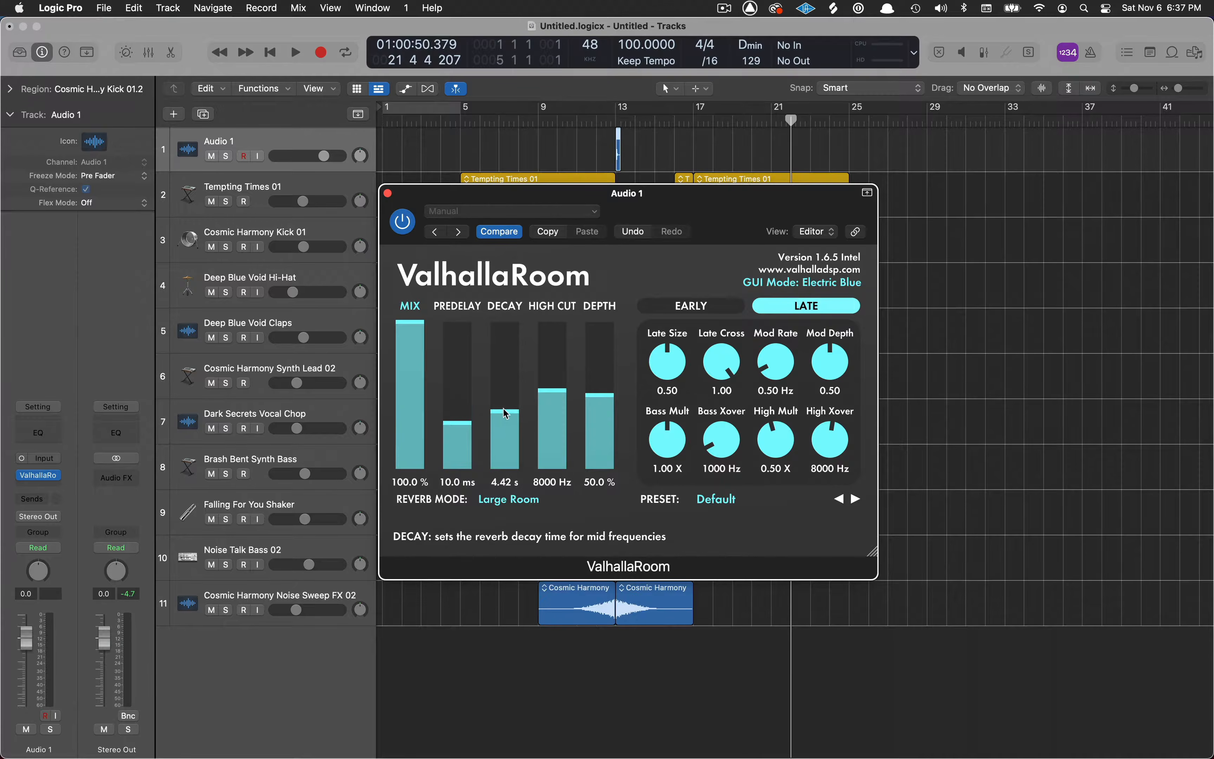
drag(506, 391, 508, 389)
click(592, 123)
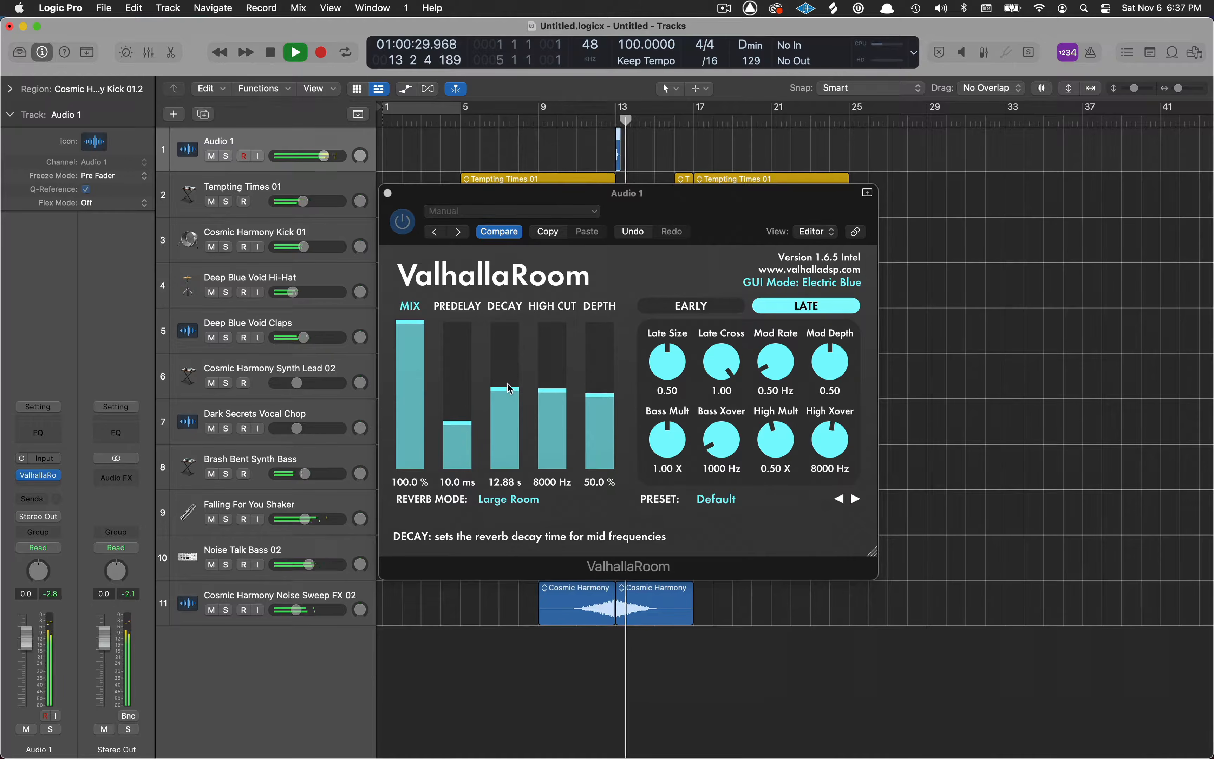
click(388, 193)
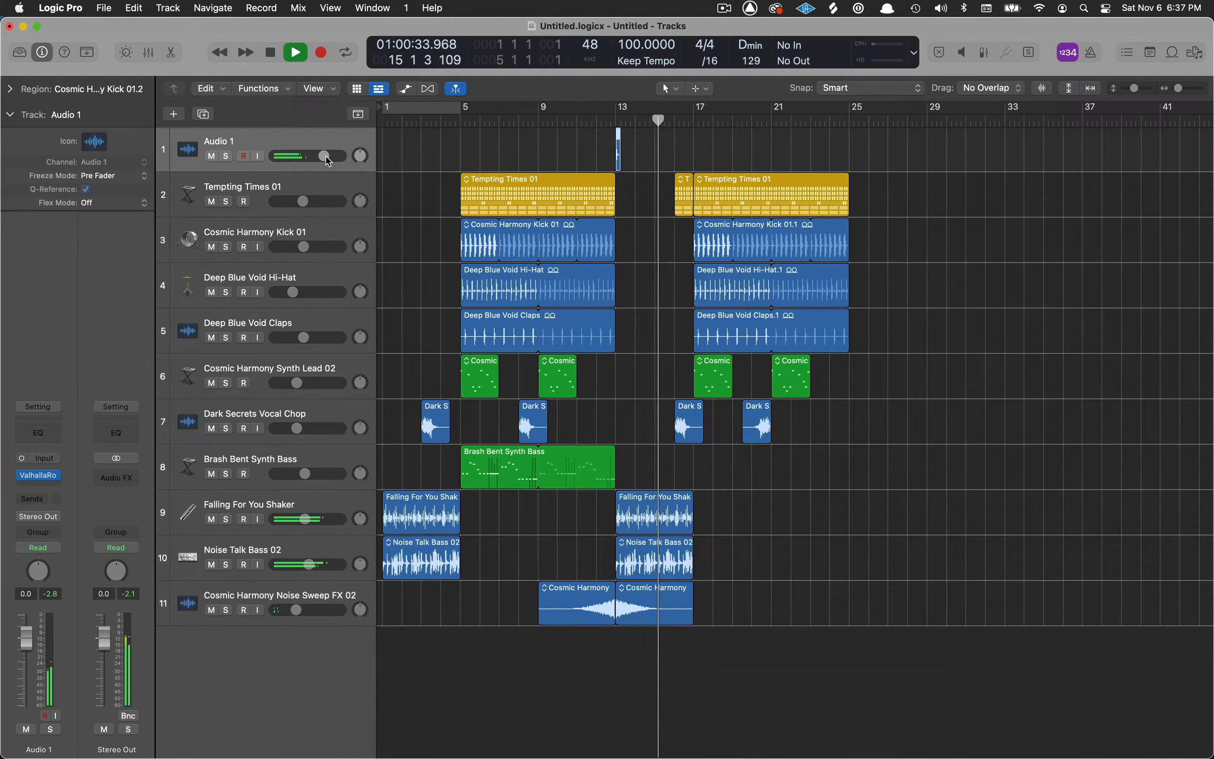
Step: Lower the Audio 1 track's volume to -2.0 dB and stop playback
mouse_move(323, 156)
drag(323, 156, 316, 159)
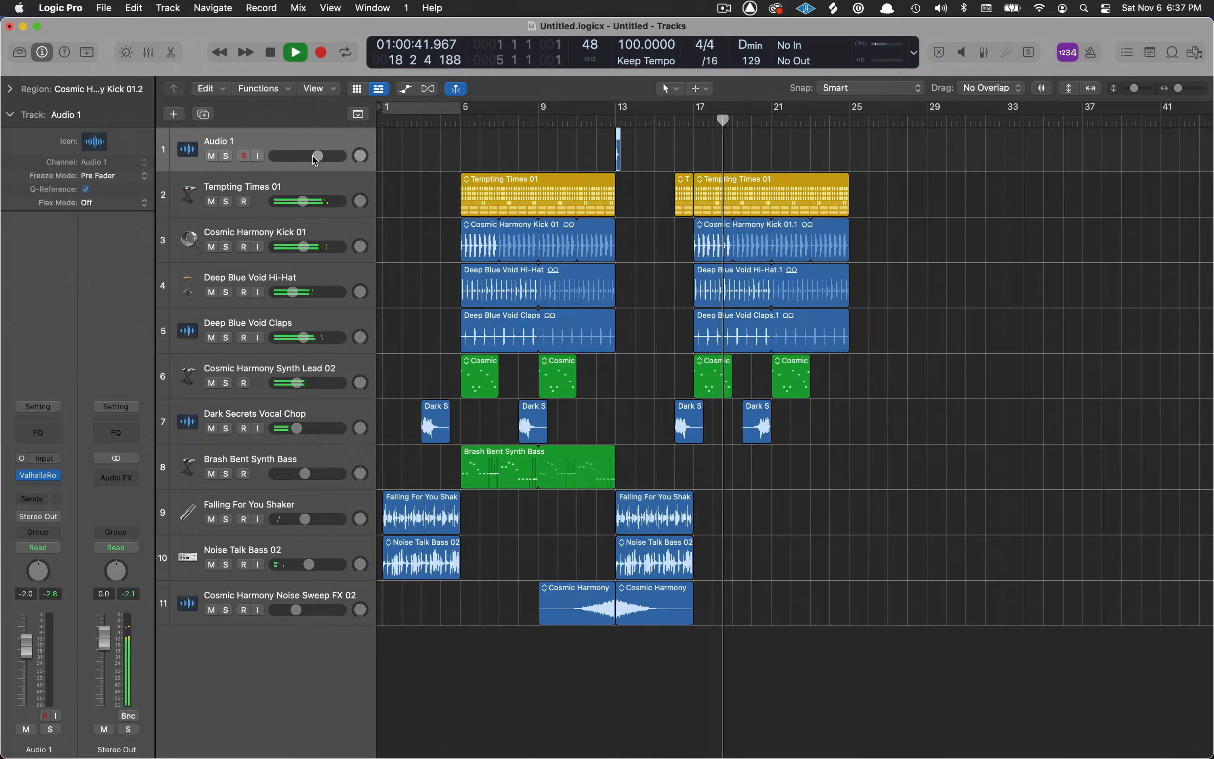
key(space)
Step: Play the arrangement from the start through bar 24 to review the kick hit and both sections
key(Return)
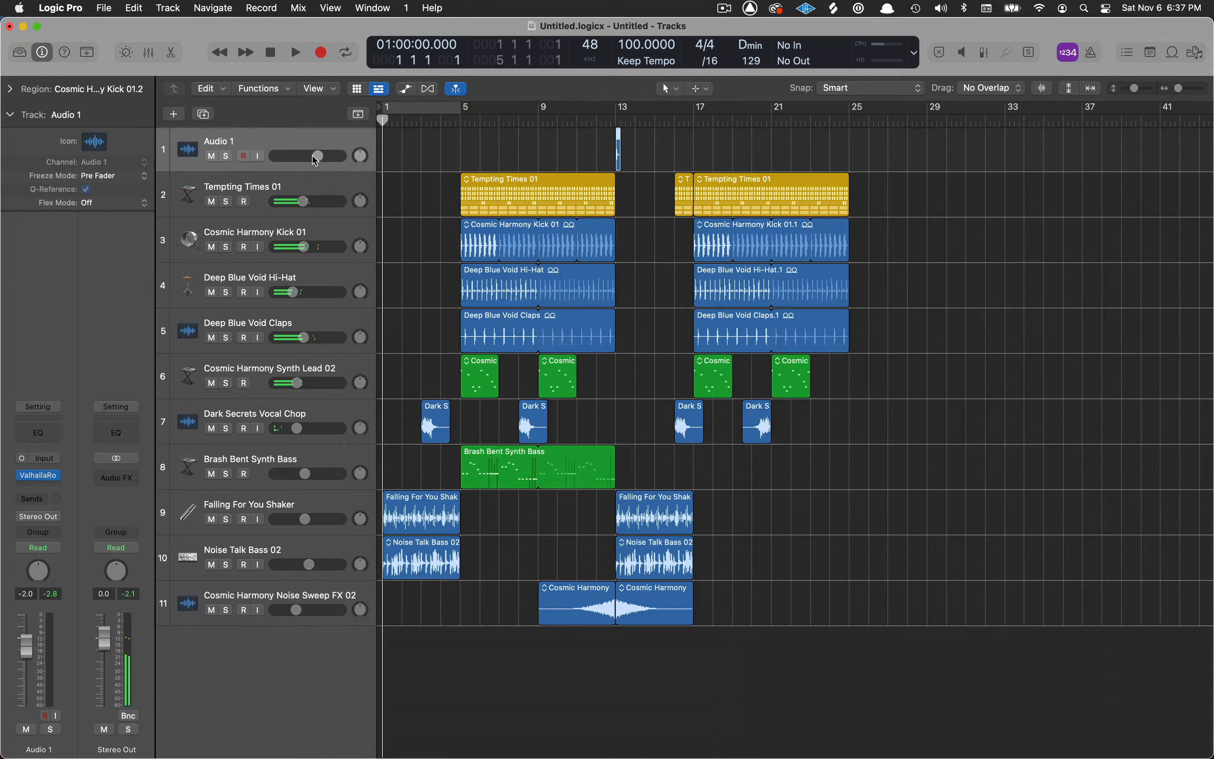
key(space)
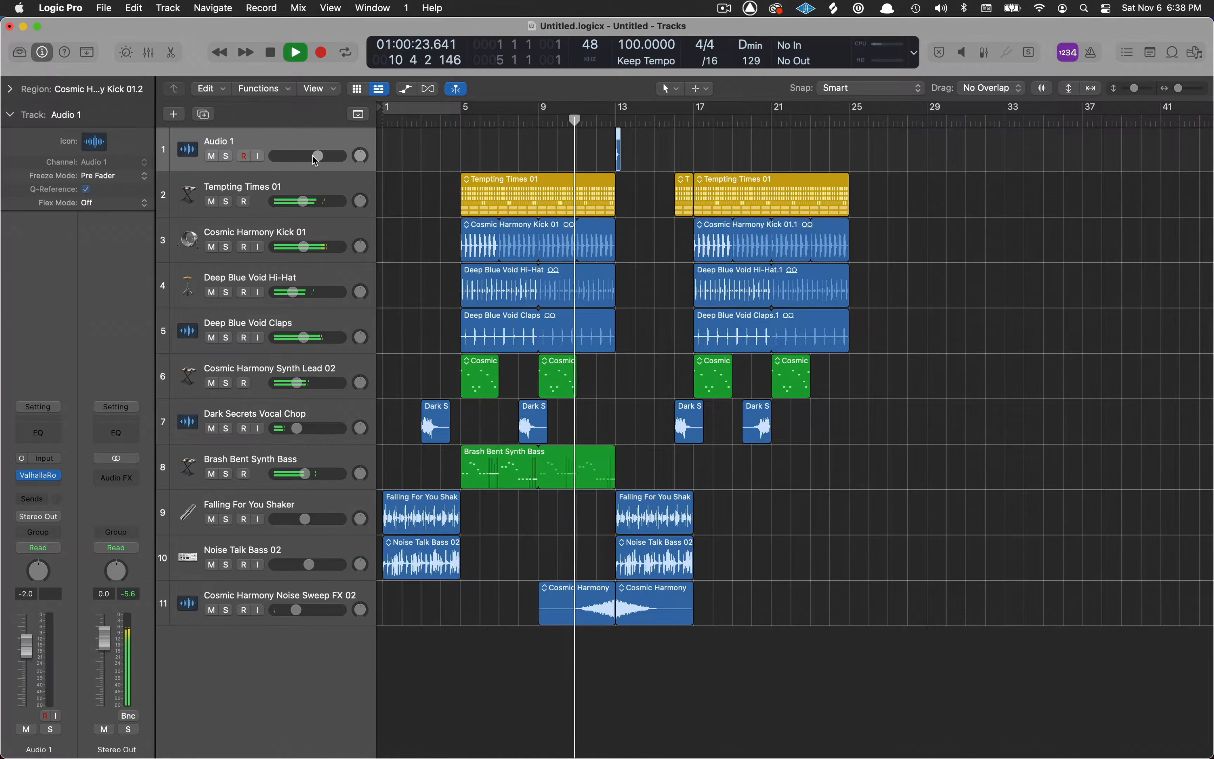
key(super+Right)
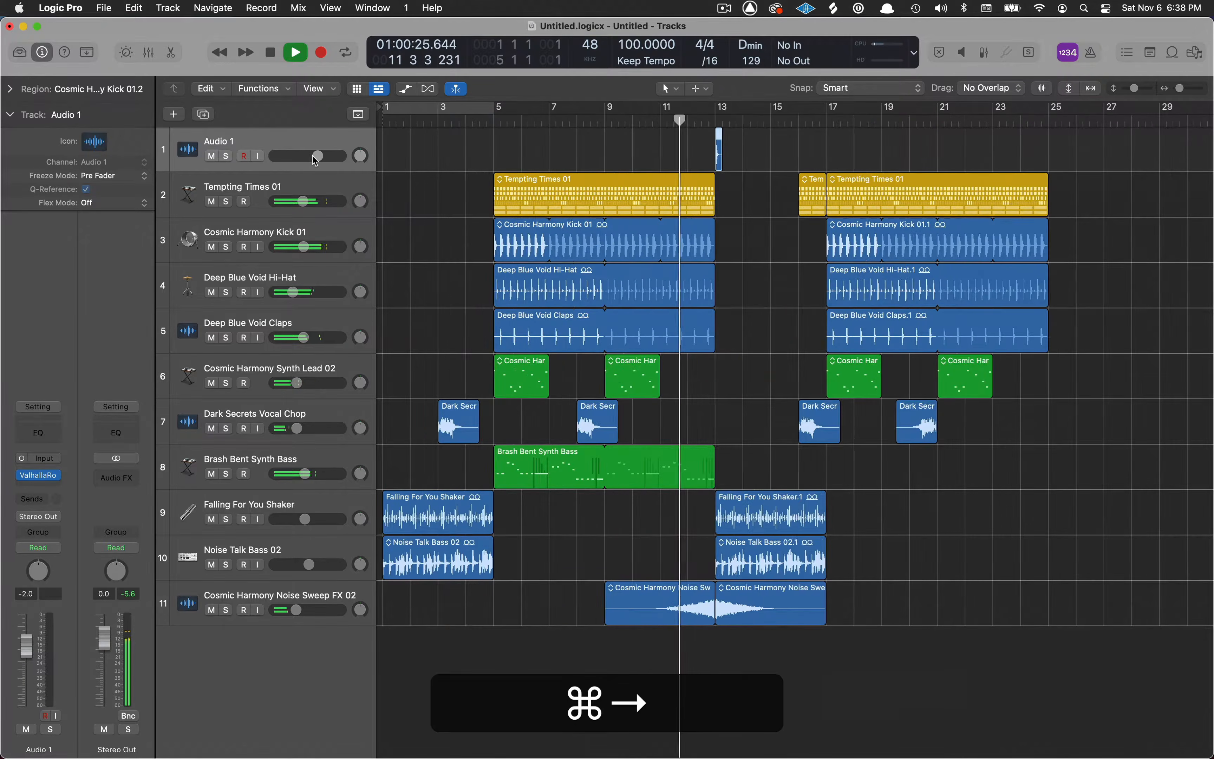
key(super+Right)
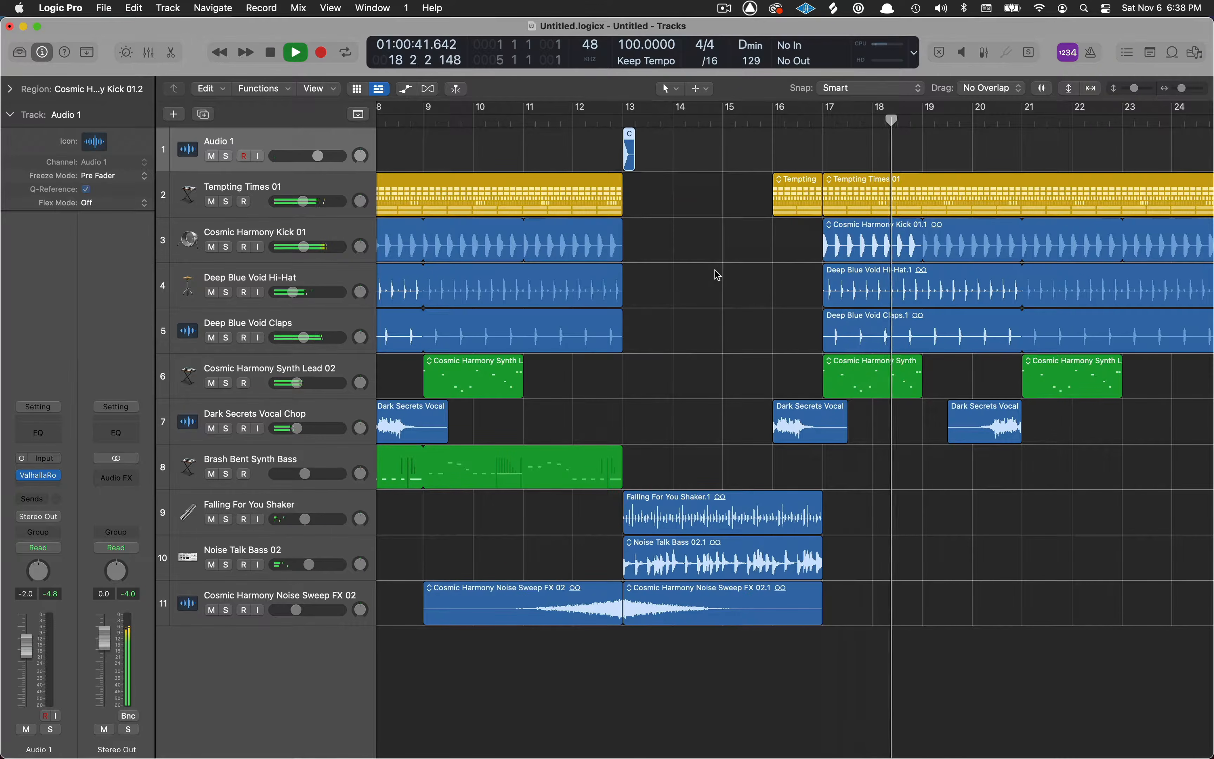
key(super+Left)
key(super+Left)
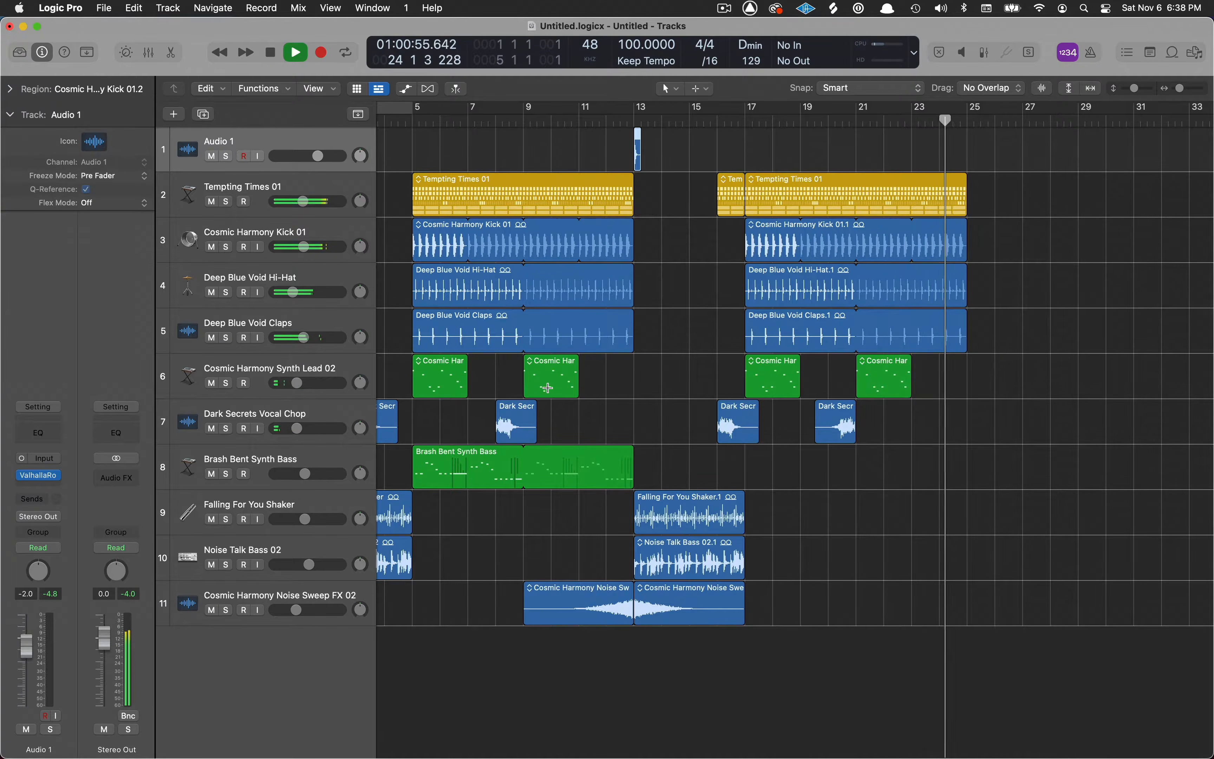
Step: Copy the Brash Bent Synth Bass region to bar 17 and audition it from about bar 16
click(450, 453)
drag(450, 453, 782, 471)
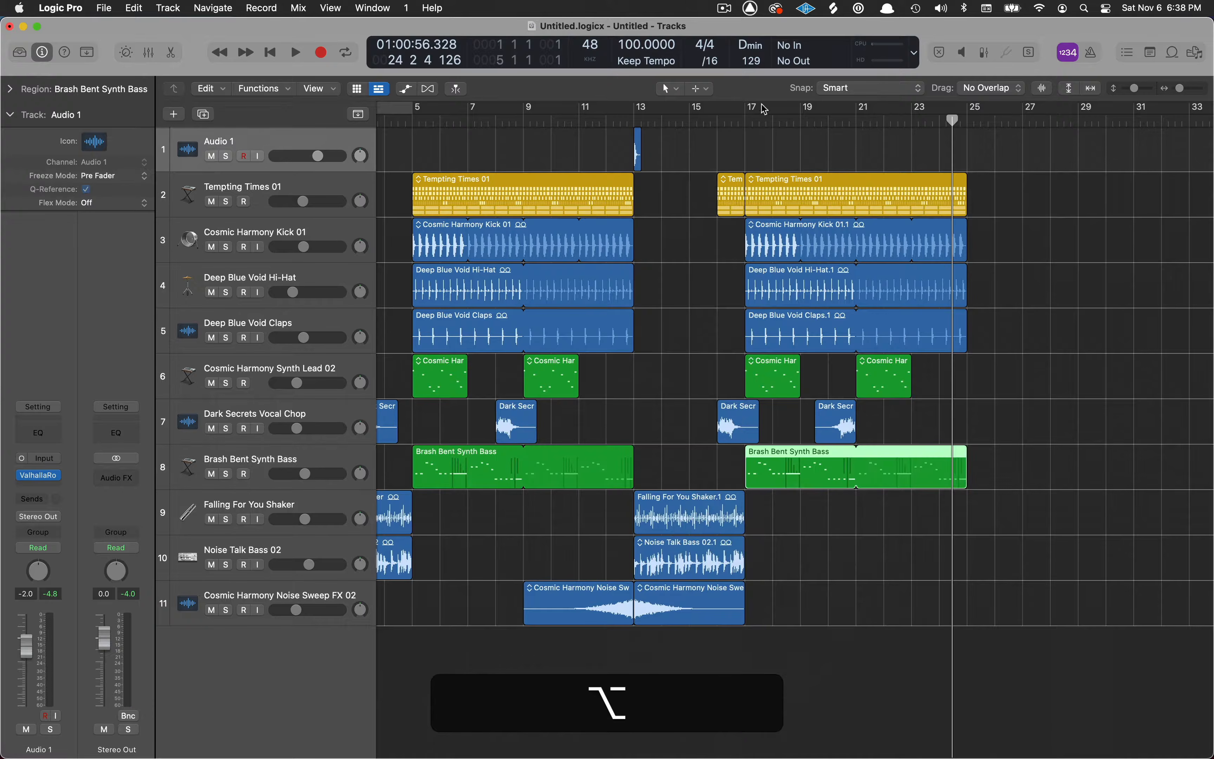
click(729, 122)
key(space)
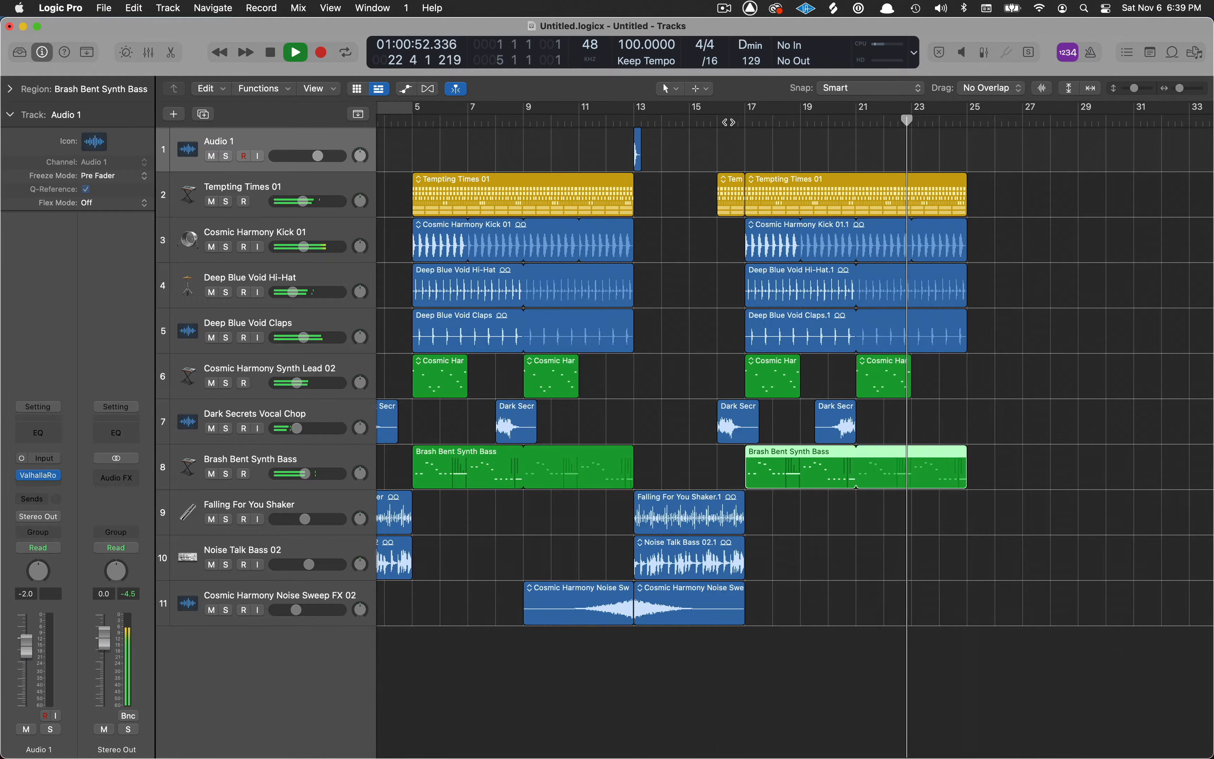
Step: Play the whole arrangement from the start and slightly lower the Brash Bent Synth Bass track's volume
key(Return)
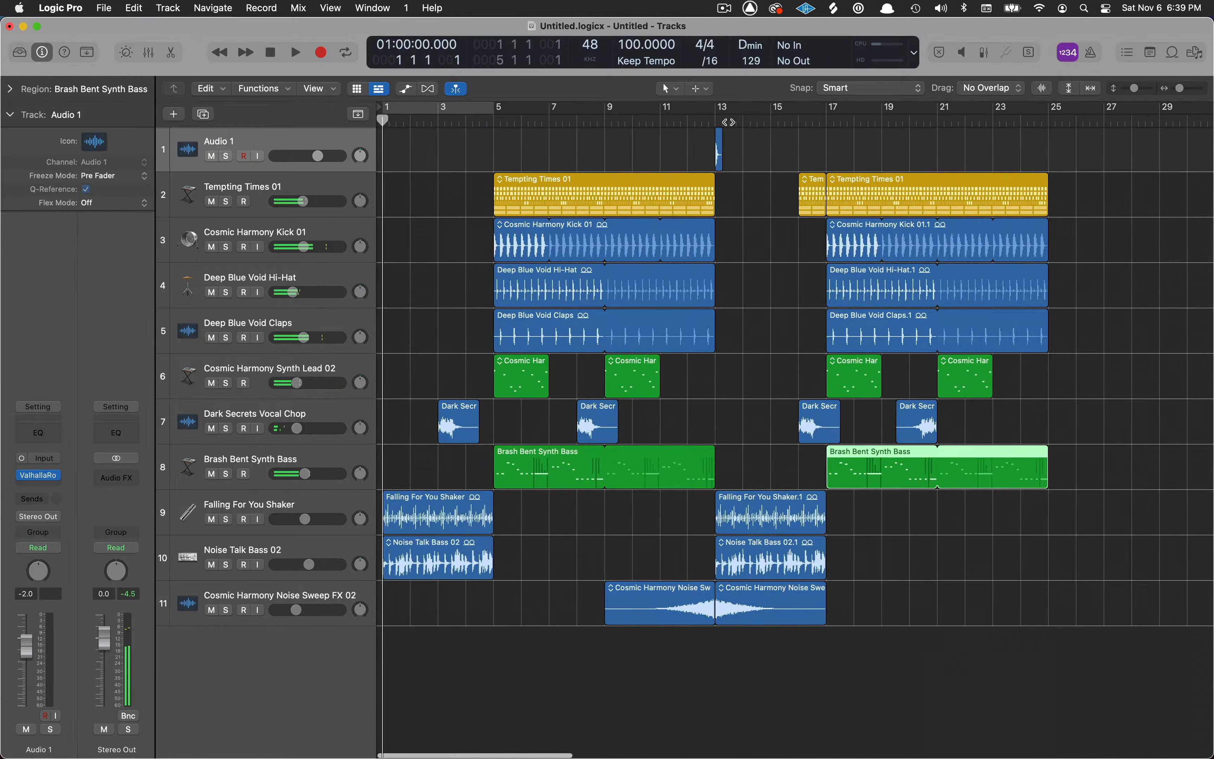
key(space)
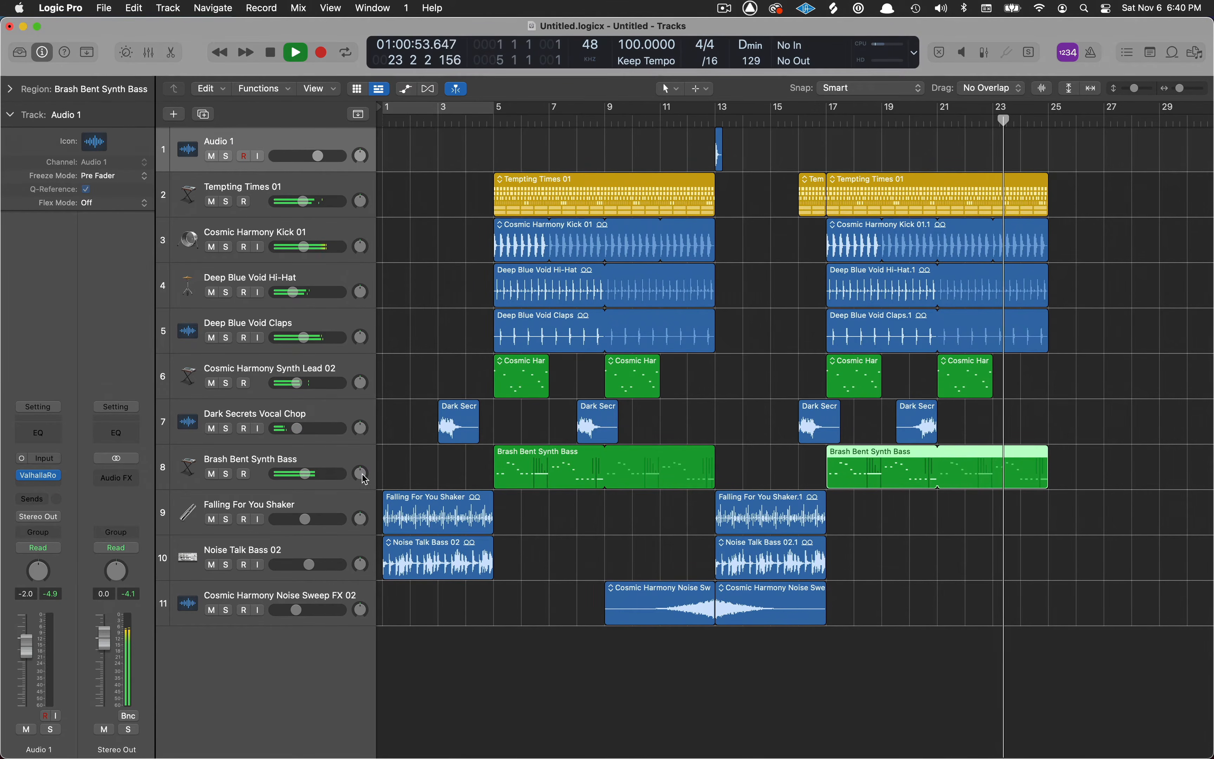
drag(305, 474, 297, 478)
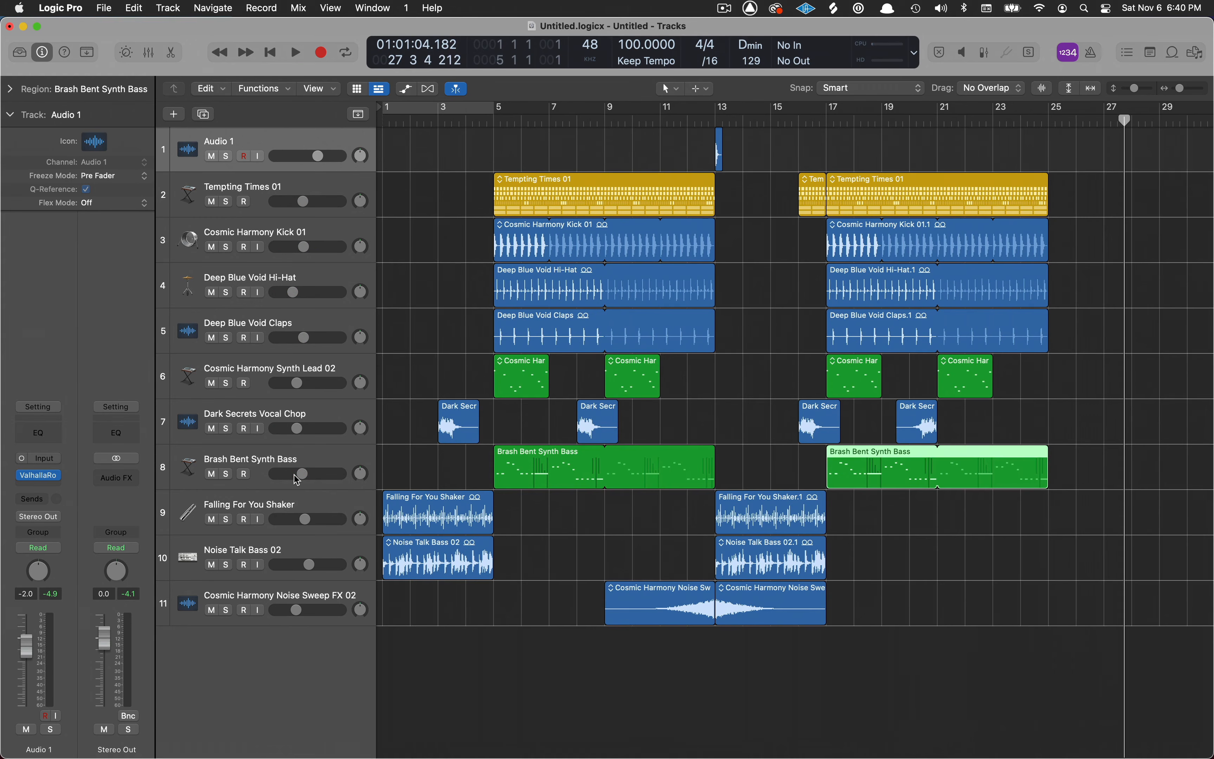
key(shift+super+5)
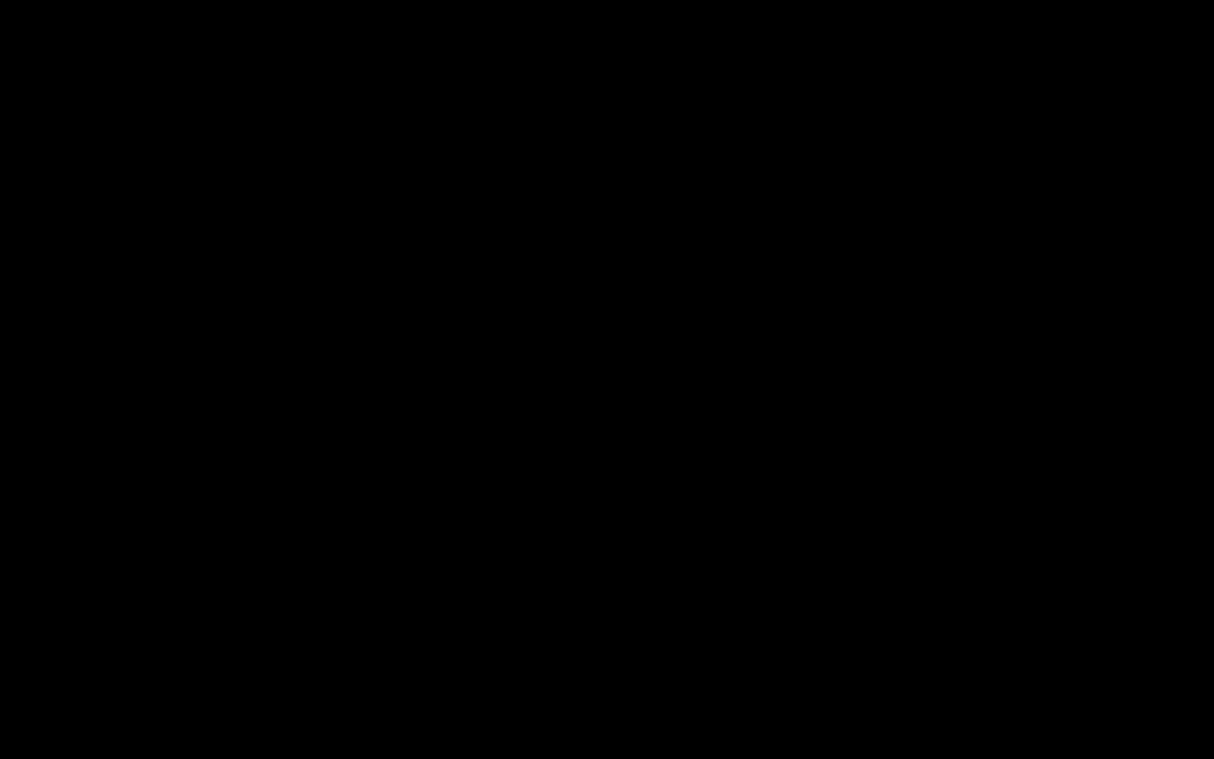